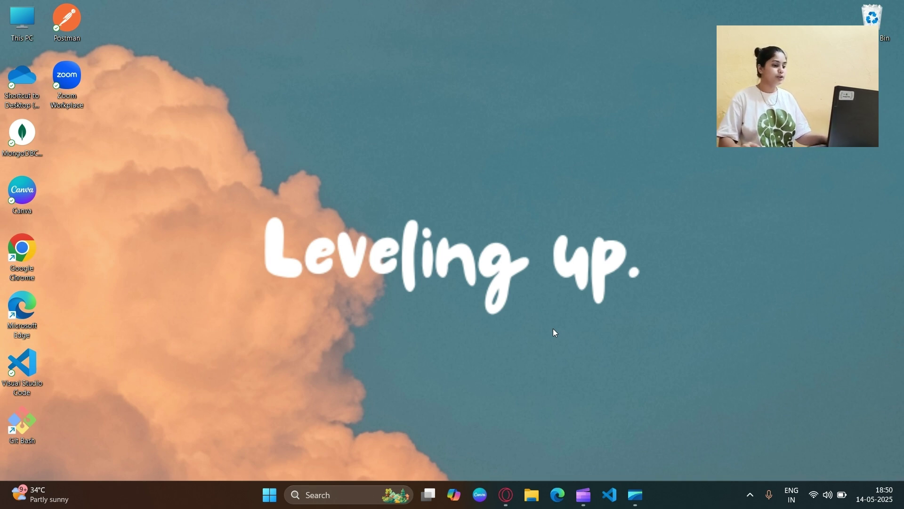
# Step: In Opera GX, search Google for 'google play store console'
pyautogui.click(506, 494)
pyautogui.hotkey('ctrl', 'l')
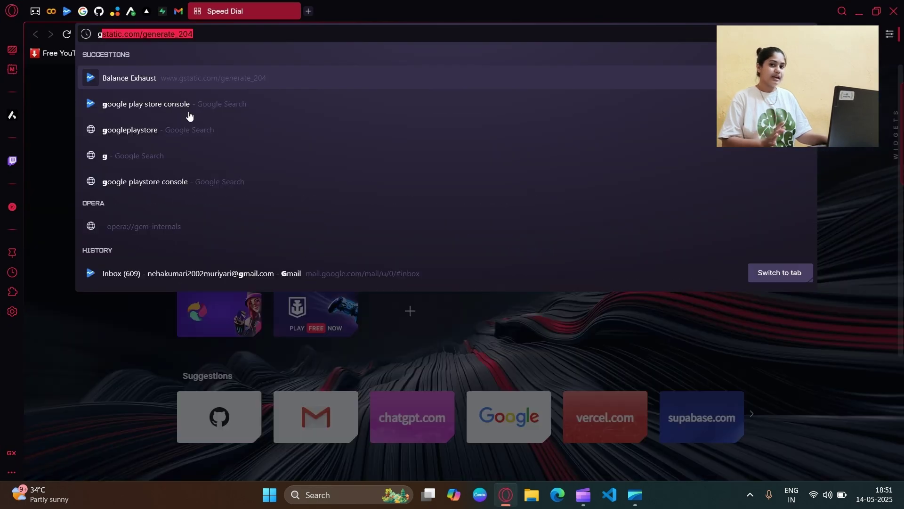
pyautogui.write('google.com/search')
pyautogui.press('End')
pyautogui.press('Return')
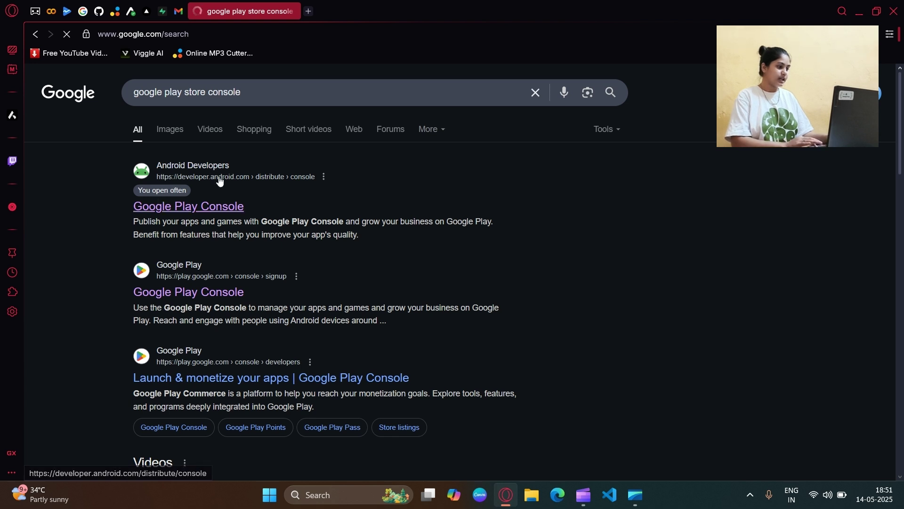
# Step: Visit the official Google Play Console page, then return to the results with the caret at the query's end
pyautogui.click(187, 212)
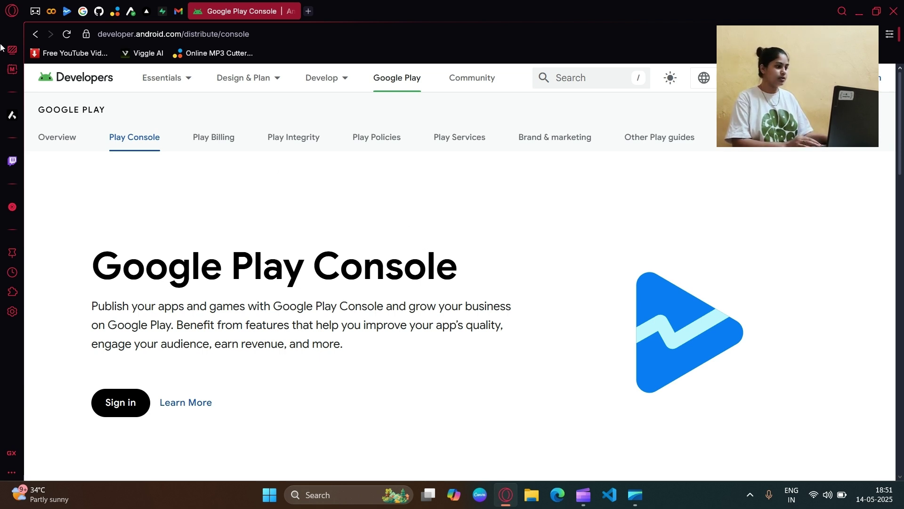
pyautogui.click(35, 34)
pyautogui.doubleClick(235, 92)
pyautogui.click(294, 93)
# Step: Search for 'google play store developer registration fee' from the suggestions
pyautogui.write('regist')
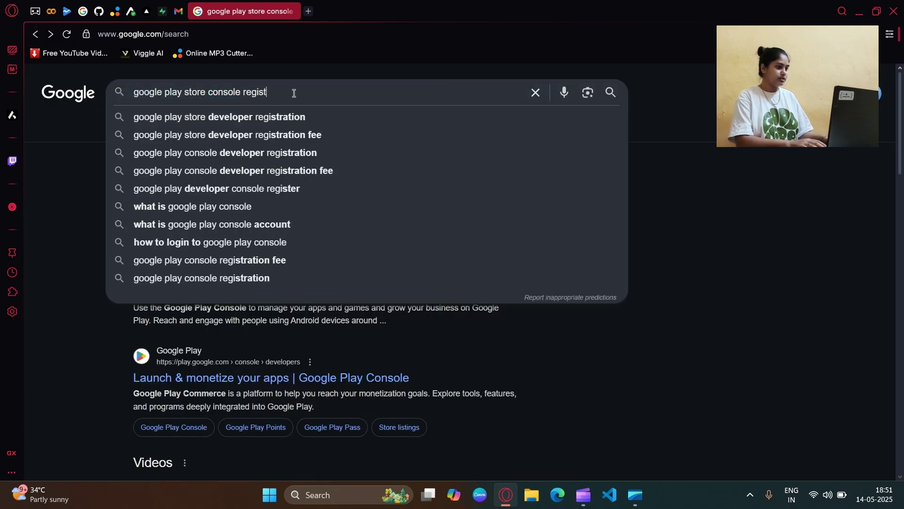
pyautogui.press('Down')
pyautogui.press('Down')
pyautogui.press('Return')
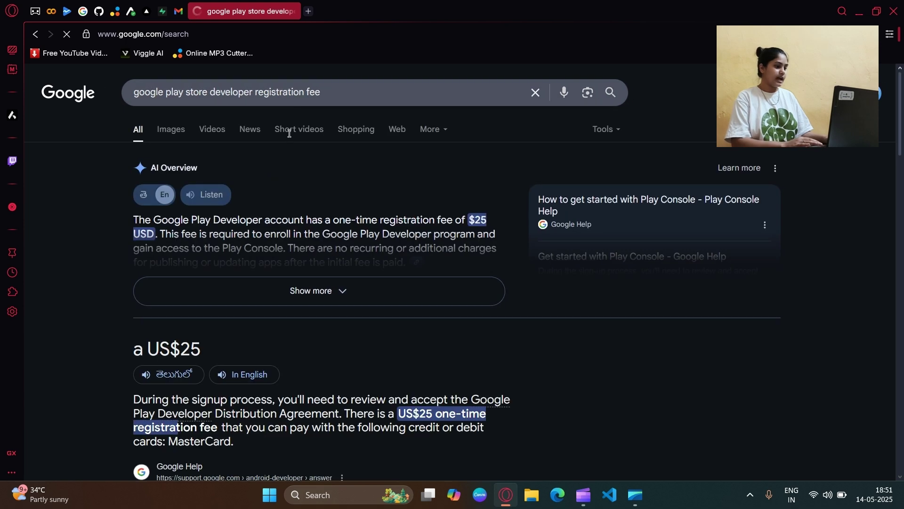
# Step: Expand the AI Overview and highlight the one-time US$25 registration fee snippet
pyautogui.click(304, 287)
pyautogui.scroll(-4, 494, 221)
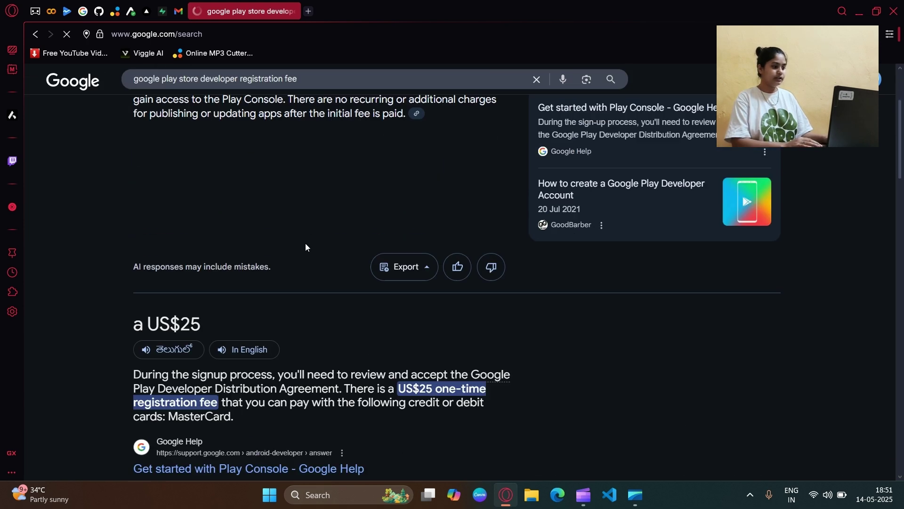
pyautogui.moveTo(128, 295); pyautogui.dragTo(203, 296)
pyautogui.moveTo(399, 360); pyautogui.dragTo(486, 361)
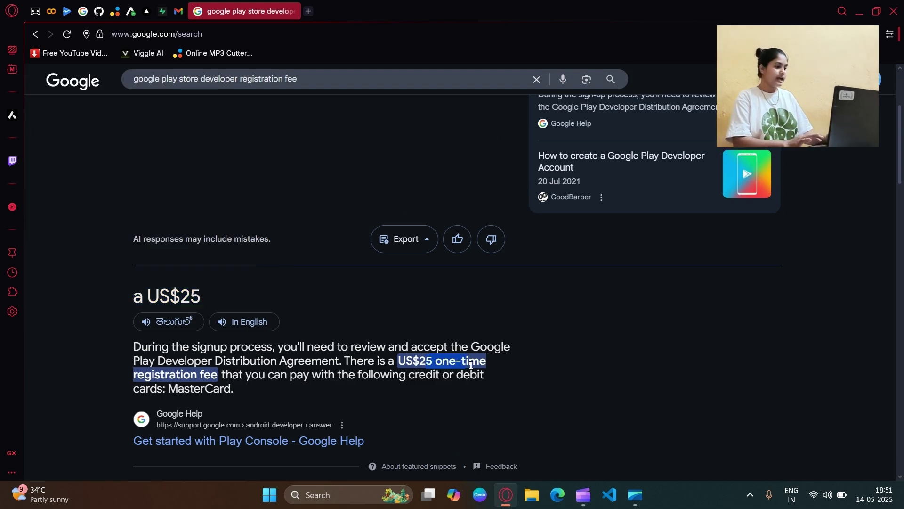
pyautogui.keyDown('shift'); pyautogui.click(247, 386); pyautogui.keyUp('shift')
pyautogui.click(394, 381)
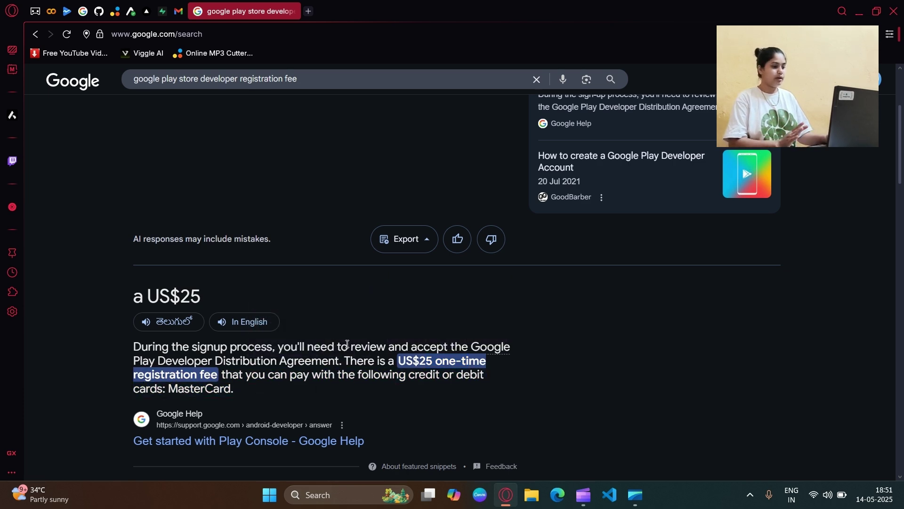
pyautogui.scroll(4, 352, 334)
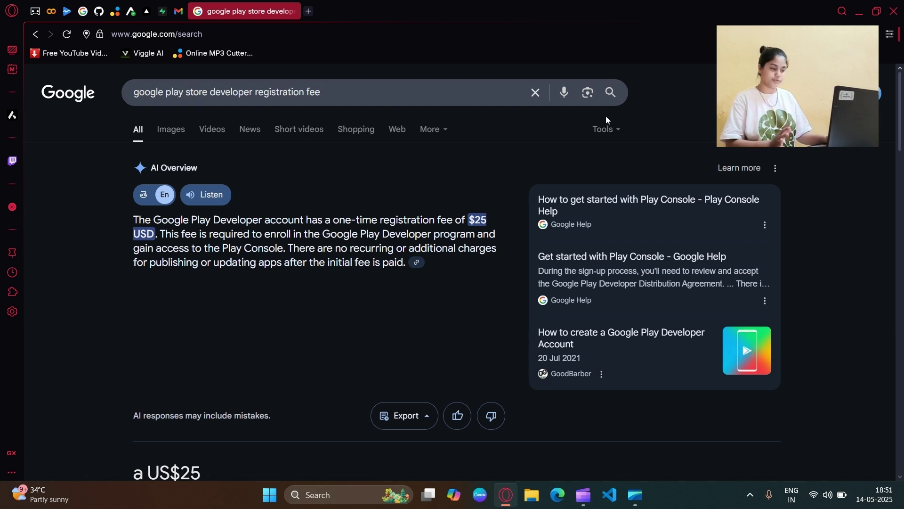
# Step: In Play Console, start a new app in English (United States), marked as a free App
pyautogui.click(67, 11)
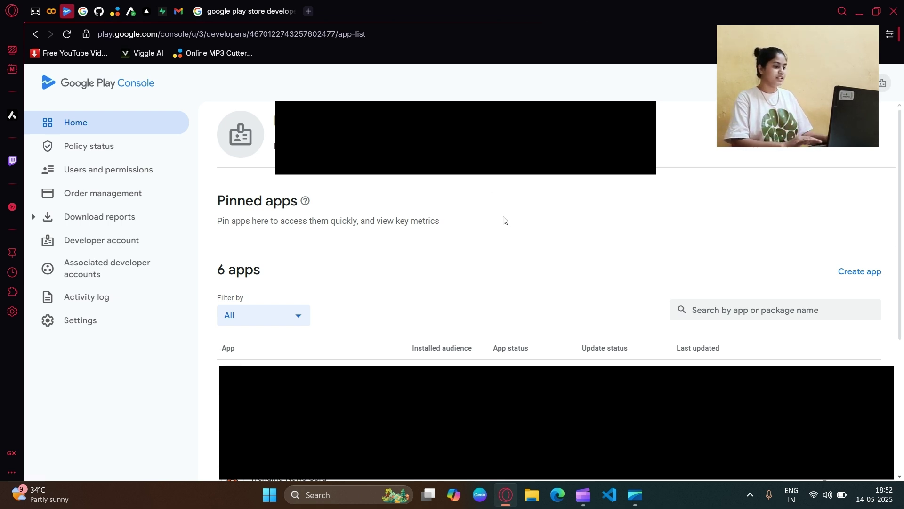
pyautogui.click(857, 276)
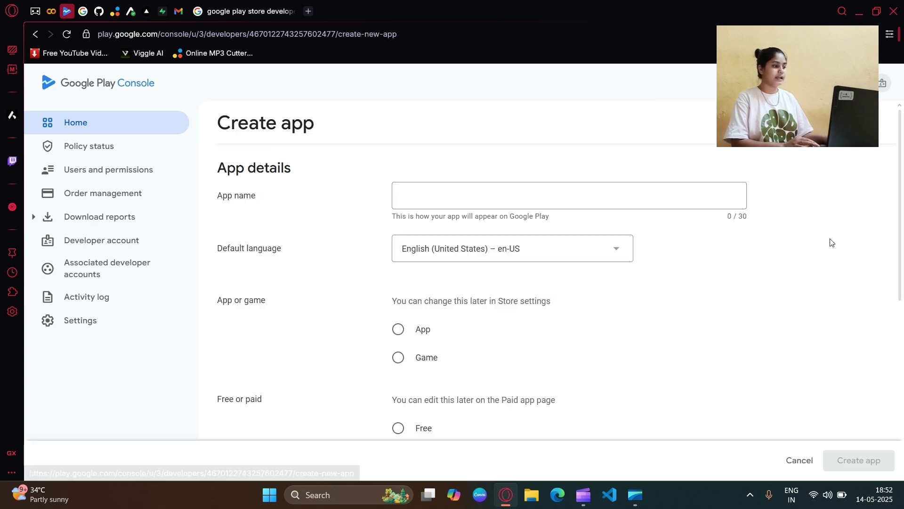
pyautogui.click(451, 202)
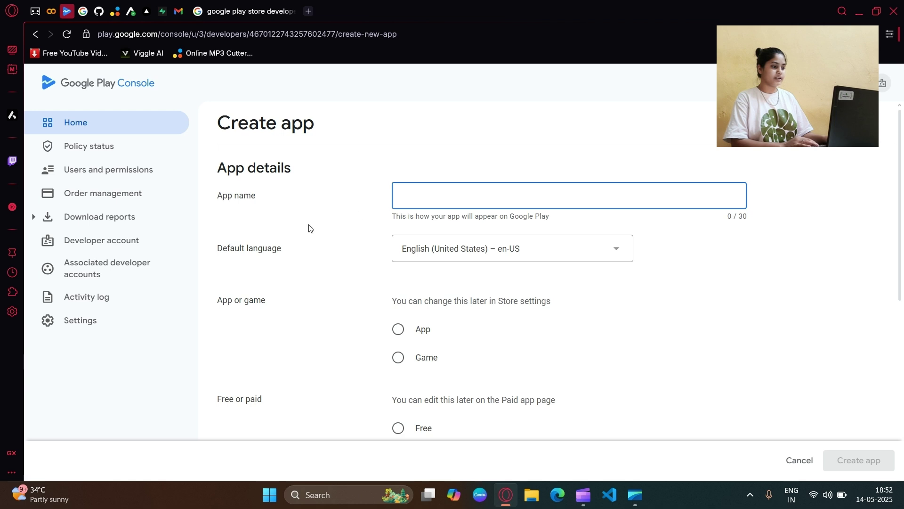
pyautogui.scroll(-2, 445, 216)
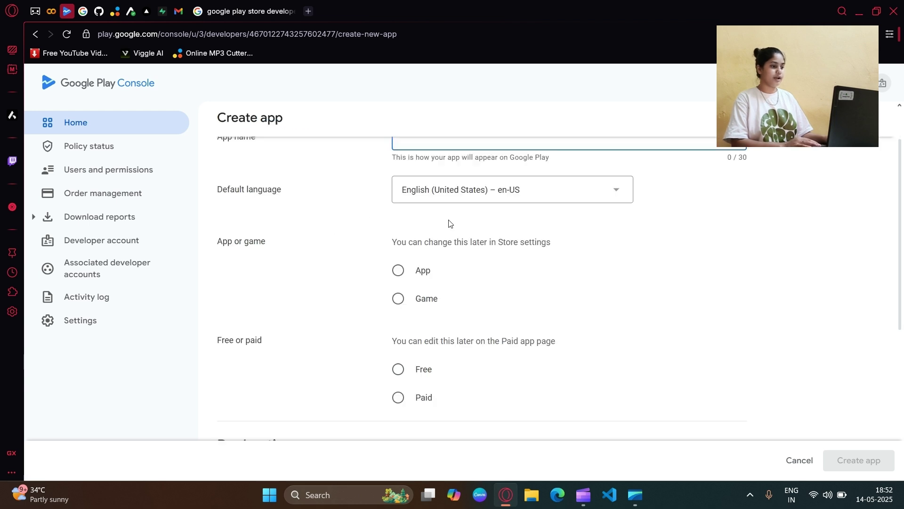
pyautogui.click(456, 196)
pyautogui.click(319, 276)
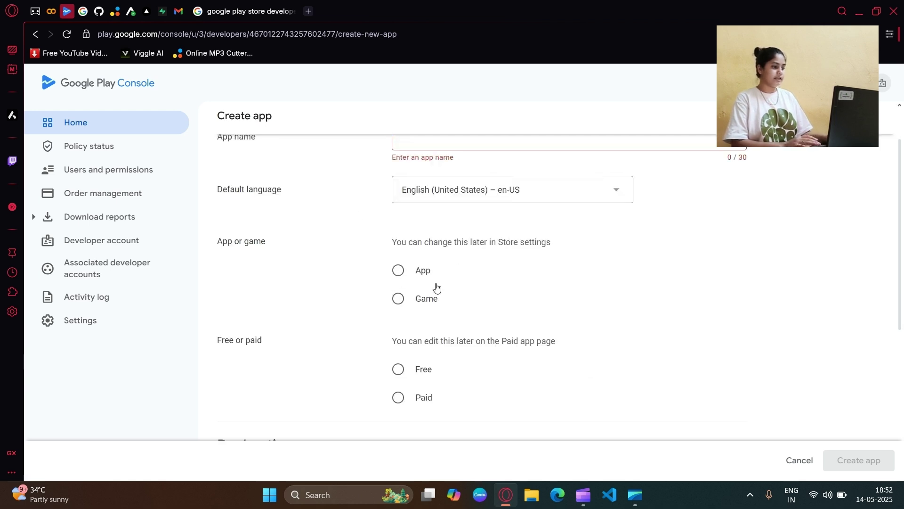
pyautogui.click(417, 272)
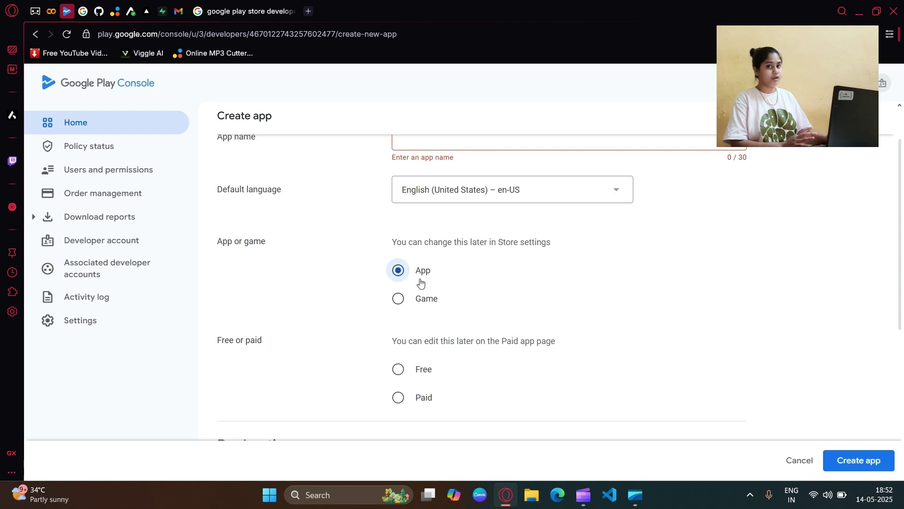
pyautogui.scroll(-2, 436, 294)
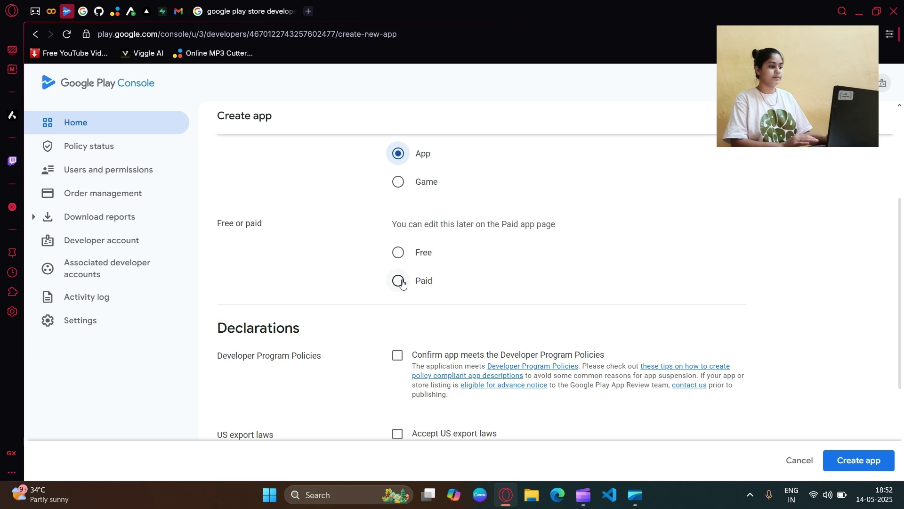
pyautogui.click(399, 252)
pyautogui.scroll(-1, 471, 268)
pyautogui.scroll(5, 468, 266)
# Step: Name the app 'Simple Application', accept both declarations and submit Create app
pyautogui.click(420, 198)
pyautogui.write('Sample Application')
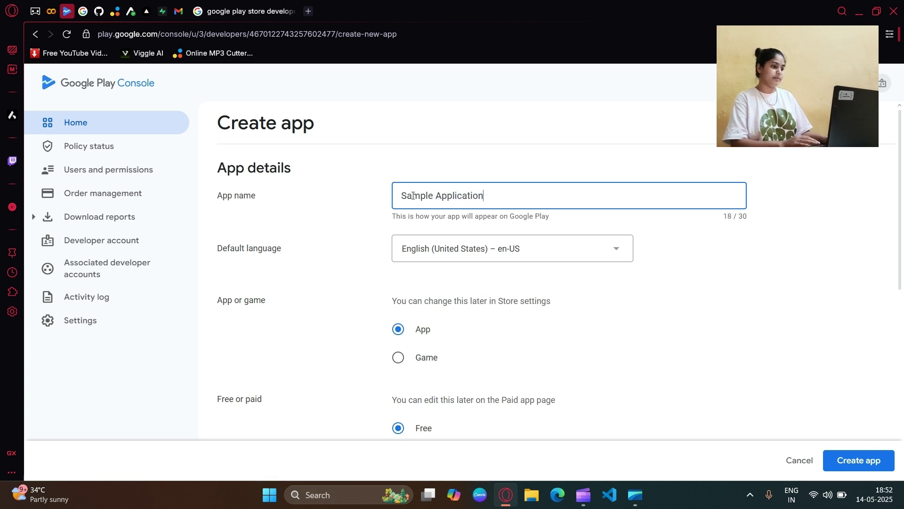
pyautogui.click(412, 195)
pyautogui.press('BackSpace')
pyautogui.write('i')
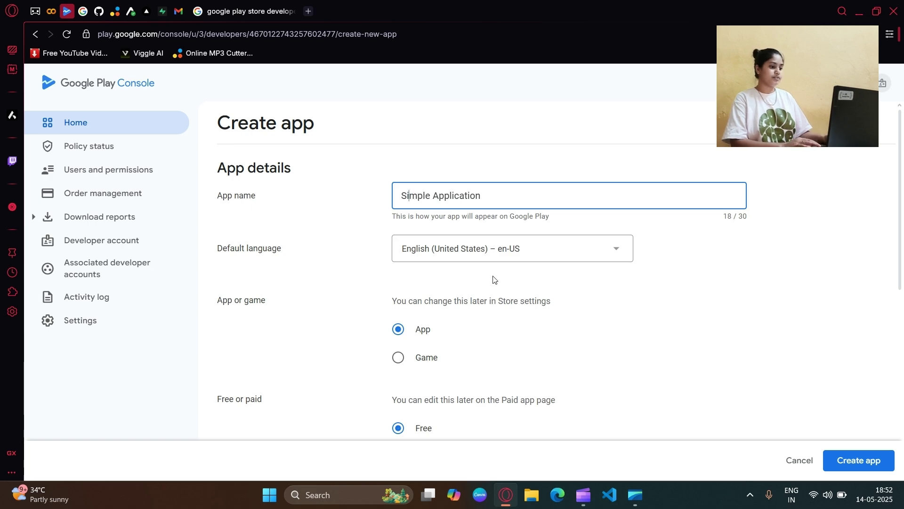
pyautogui.scroll(-4, 499, 285)
pyautogui.scroll(-2, 499, 285)
pyautogui.click(397, 279)
pyautogui.click(396, 358)
pyautogui.scroll(-2, 514, 354)
pyautogui.click(843, 461)
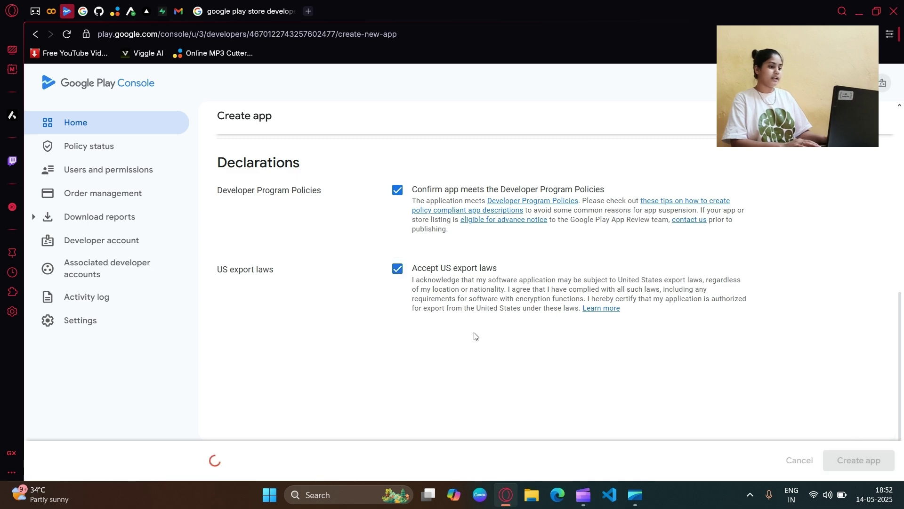
# Step: Open the Developer Program Policies link in a new tab
pyautogui.scroll(3, 476, 334)
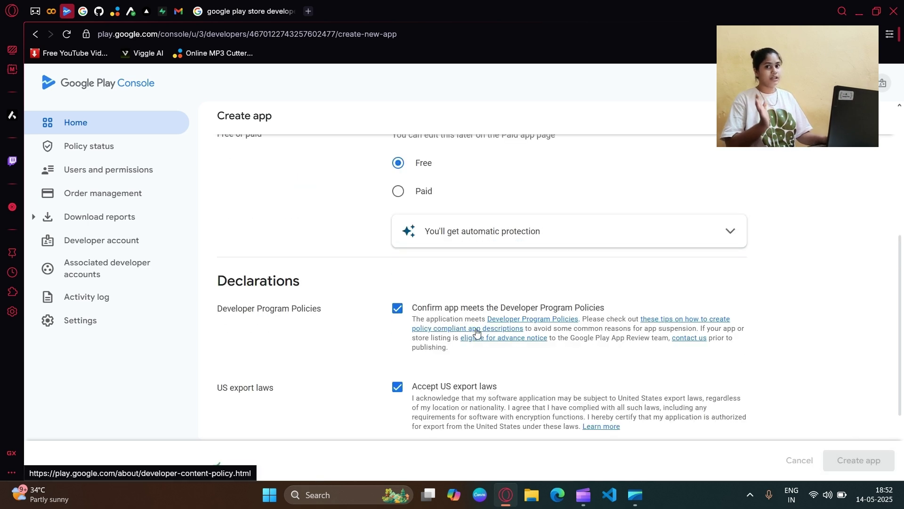
pyautogui.scroll(-1, 476, 331)
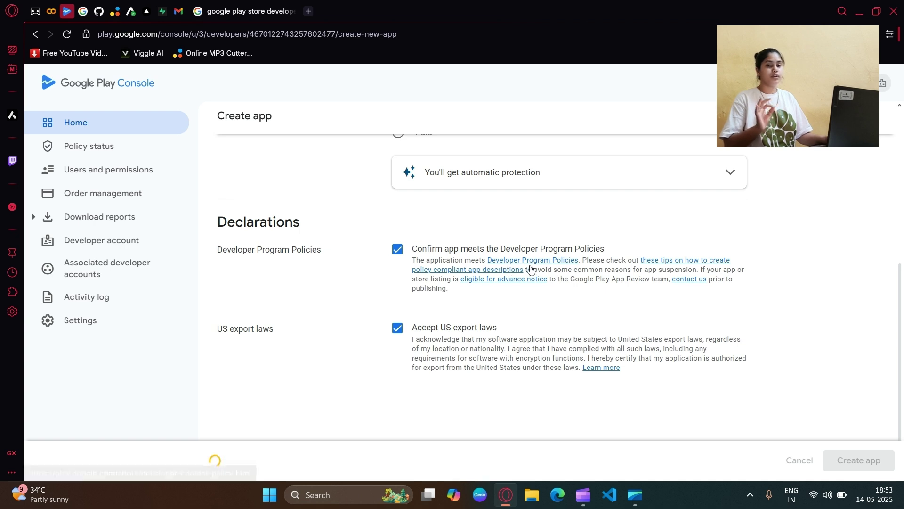
pyautogui.click(530, 266)
# Step: Scroll through the Developer Policy Center's policy cards like Restricted Content and Families
pyautogui.click(221, 9)
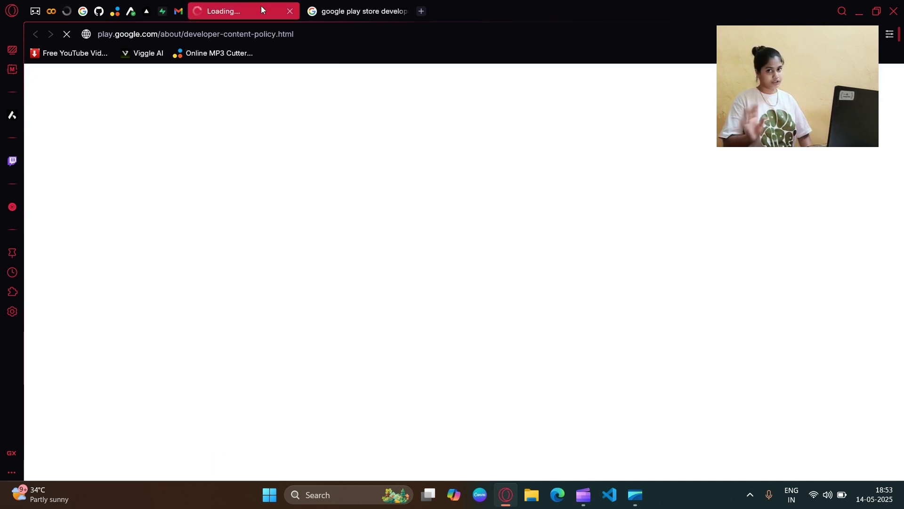
pyautogui.doubleClick(319, 37)
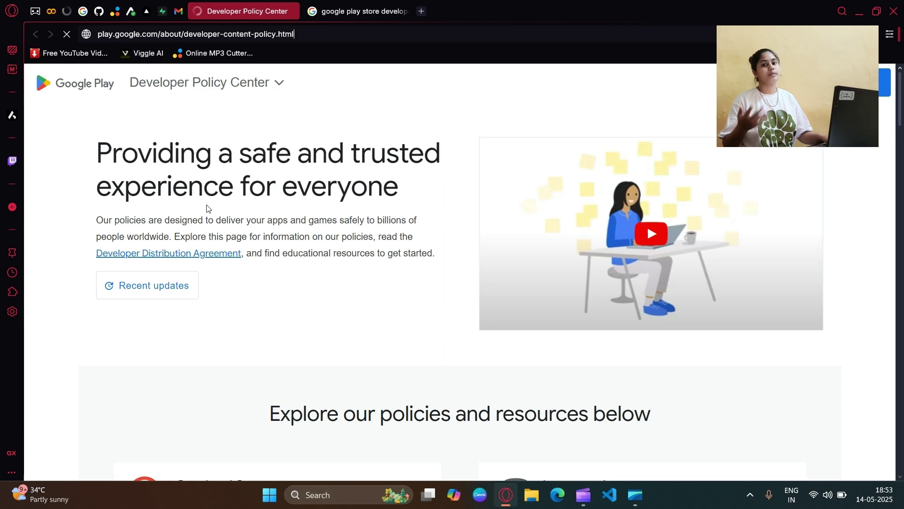
pyautogui.scroll(-5, 346, 200)
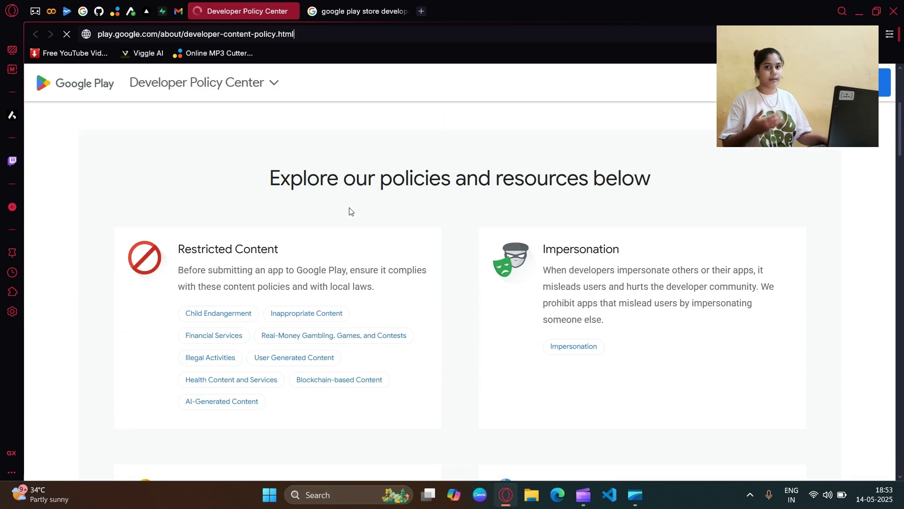
pyautogui.scroll(-2, 438, 211)
pyautogui.scroll(-15, 442, 214)
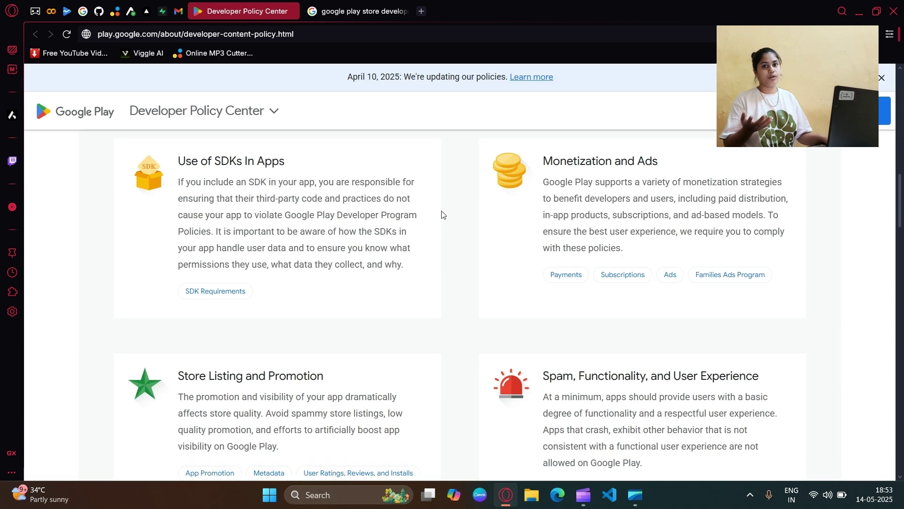
pyautogui.scroll(-8, 442, 215)
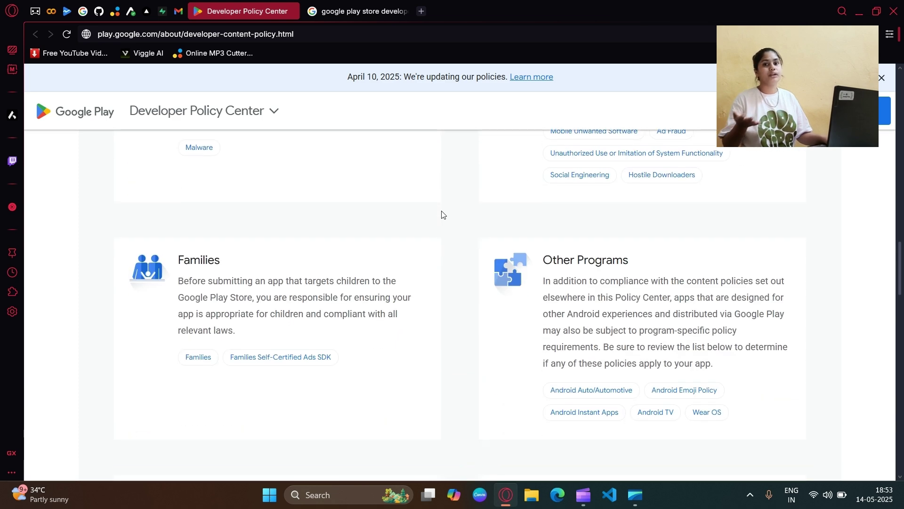
pyautogui.click(67, 11)
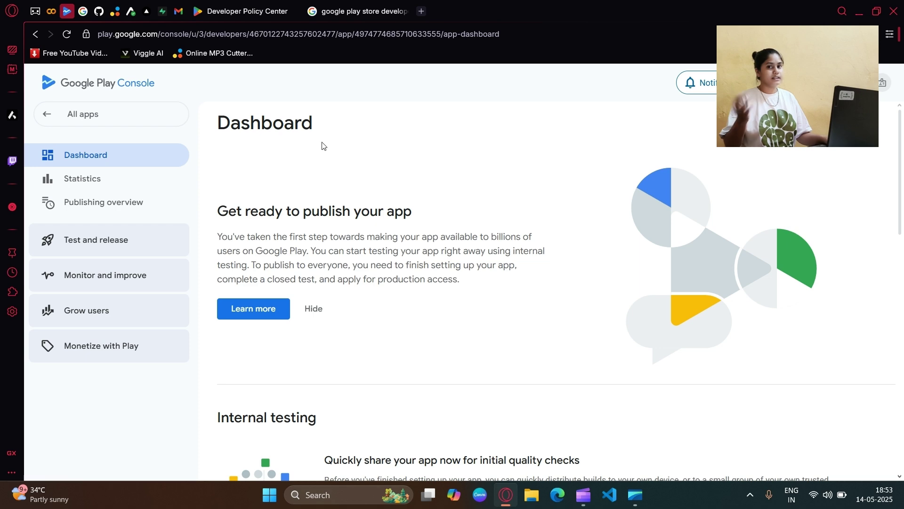
# Step: On the dashboard, expand the internal testing and 'Finish setting up your app' task lists
pyautogui.moveTo(206, 127); pyautogui.dragTo(292, 145)
pyautogui.click(398, 255)
pyautogui.scroll(-5, 399, 255)
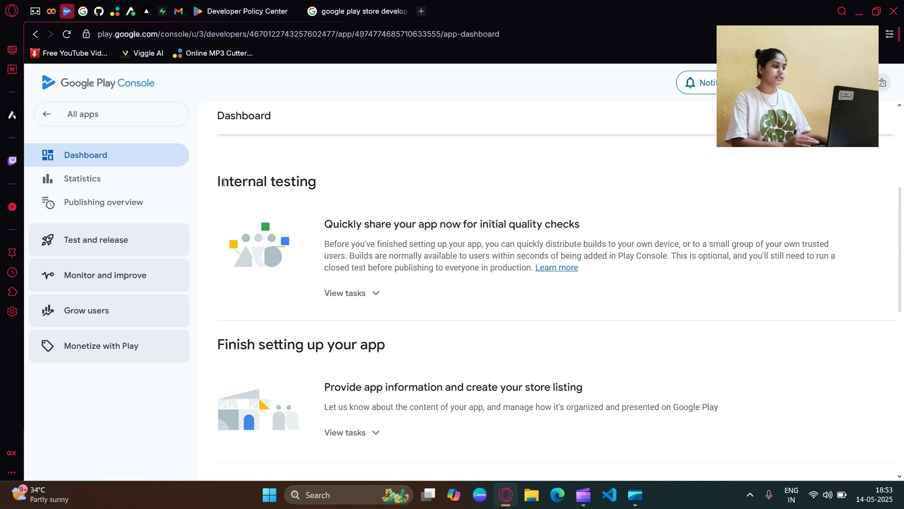
pyautogui.click(345, 292)
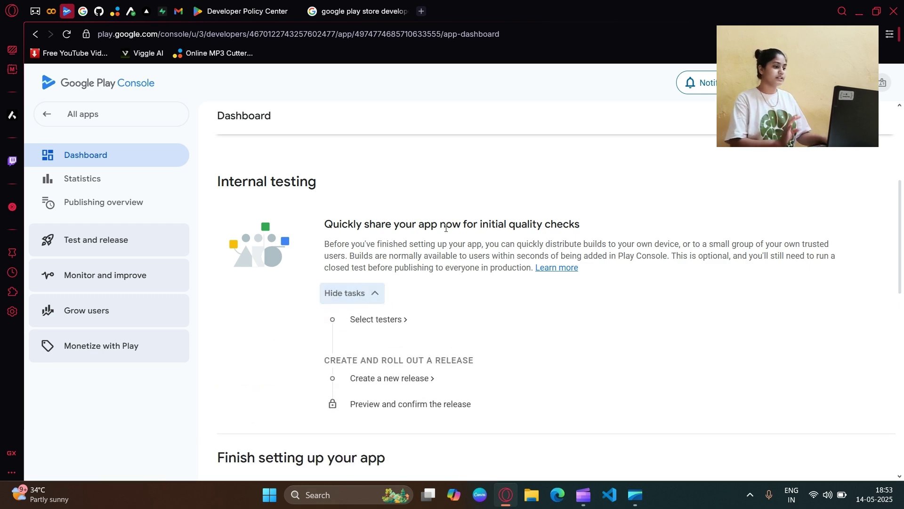
pyautogui.scroll(-4, 445, 228)
pyautogui.scroll(-1, 364, 310)
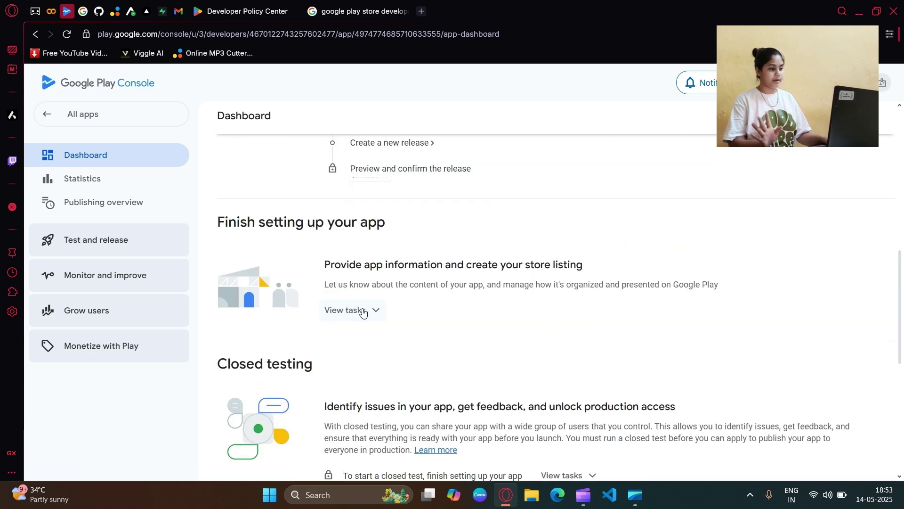
pyautogui.click(364, 310)
pyautogui.moveTo(211, 222); pyautogui.dragTo(373, 221)
pyautogui.click(456, 240)
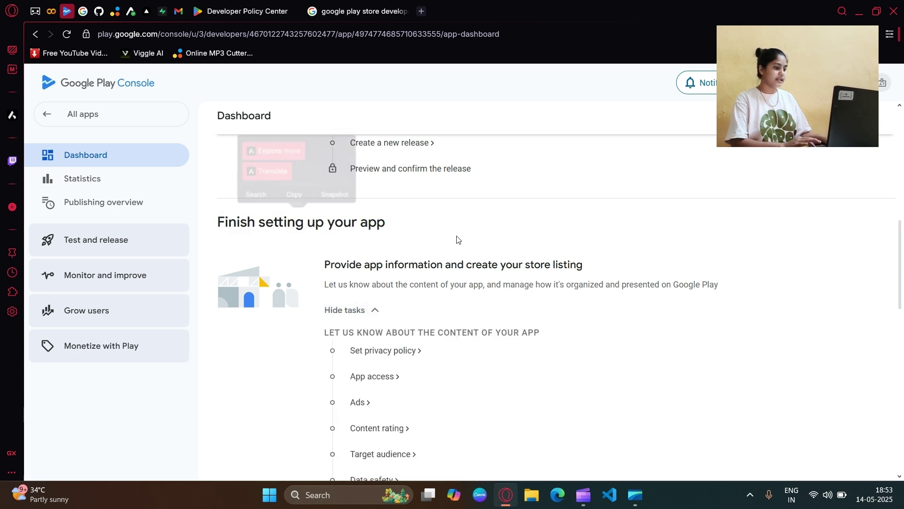
# Step: Look at the privacy policy page's URL field, then go back to the Dashboard
pyautogui.scroll(-1, 457, 240)
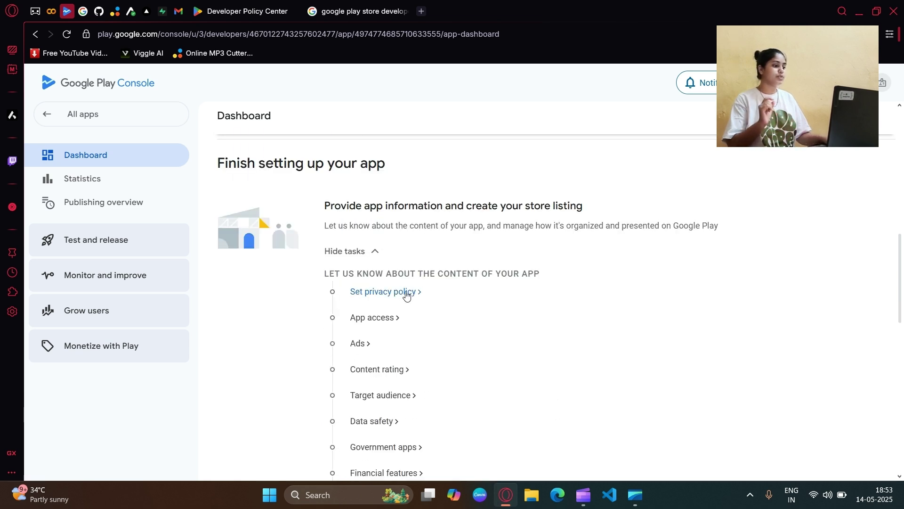
pyautogui.click(405, 296)
pyautogui.click(321, 243)
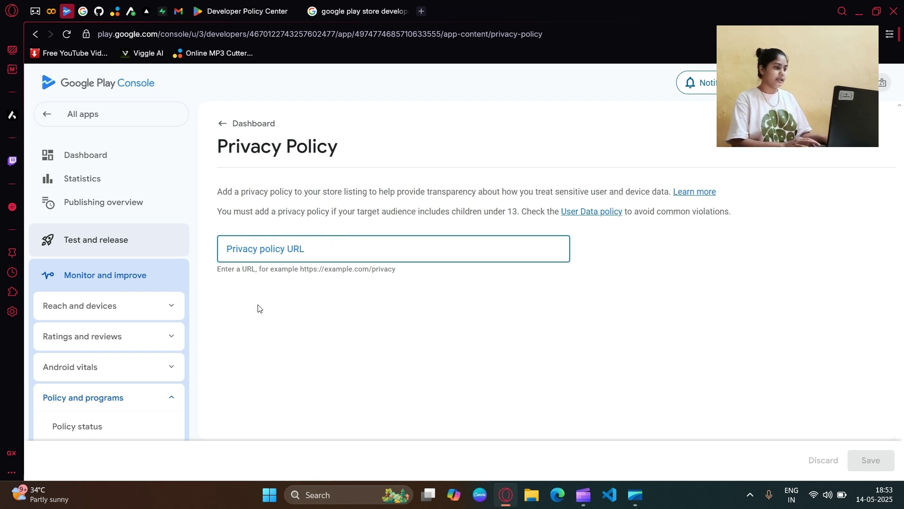
pyautogui.click(254, 135)
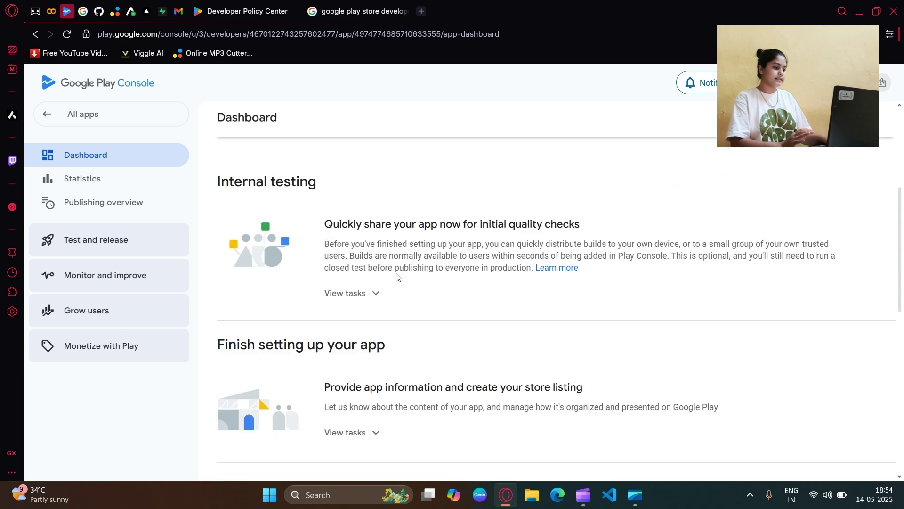
pyautogui.scroll(-2, 398, 278)
pyautogui.scroll(-3, 430, 292)
# Step: On App access, select 'All or some functionality in my app is restricted'
pyautogui.click(383, 263)
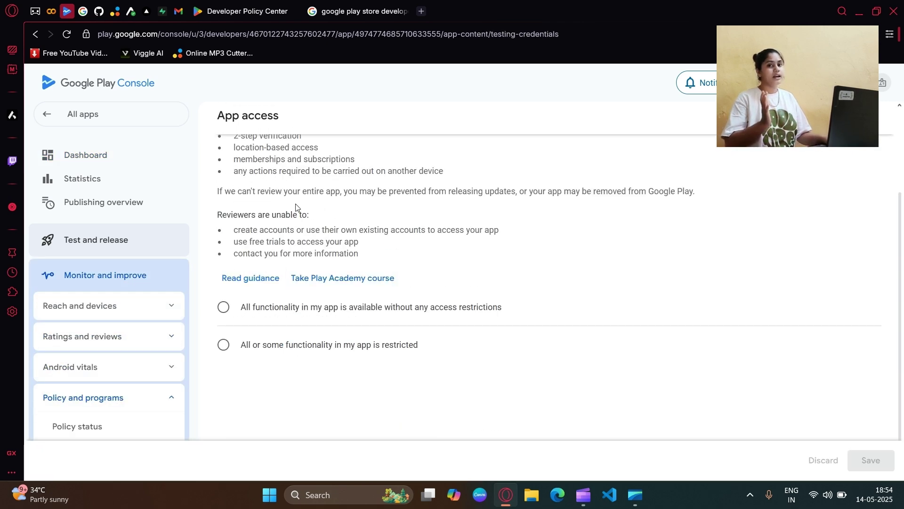
pyautogui.scroll(2, 287, 239)
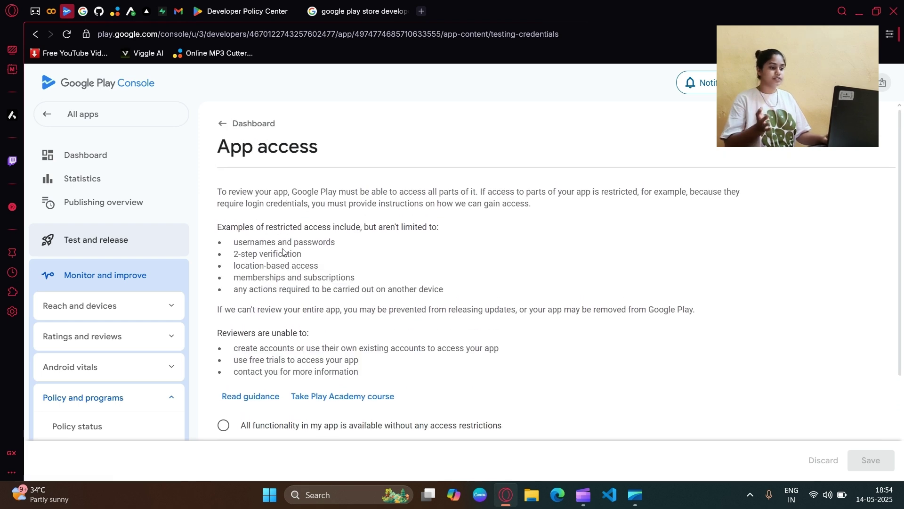
pyautogui.scroll(-2, 283, 252)
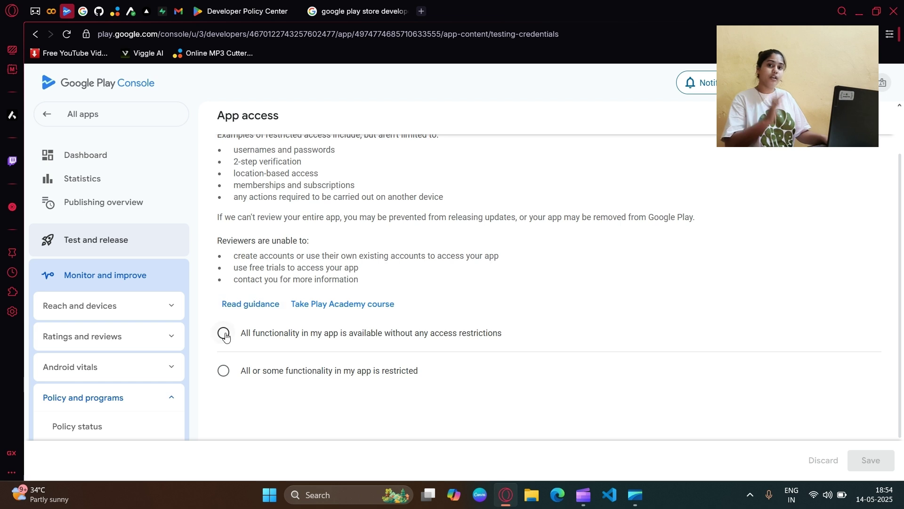
pyautogui.click(223, 333)
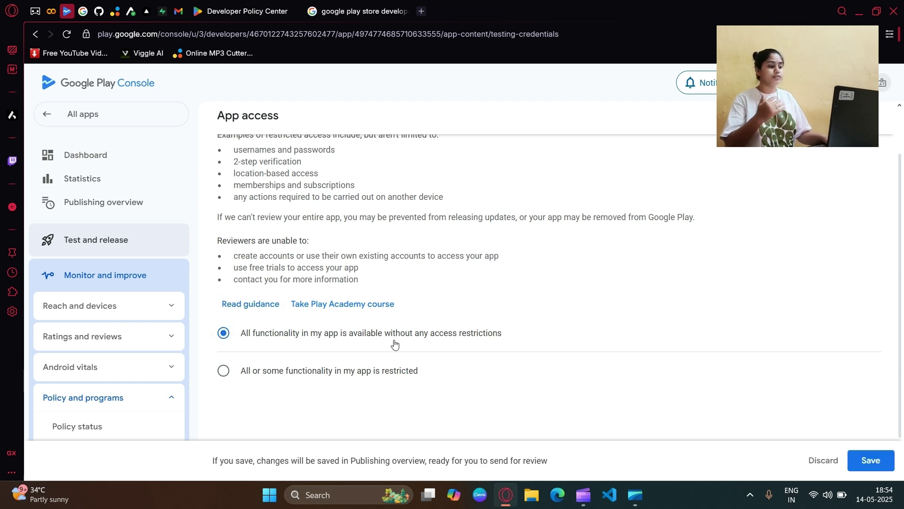
pyautogui.click(223, 370)
pyautogui.scroll(-2, 355, 342)
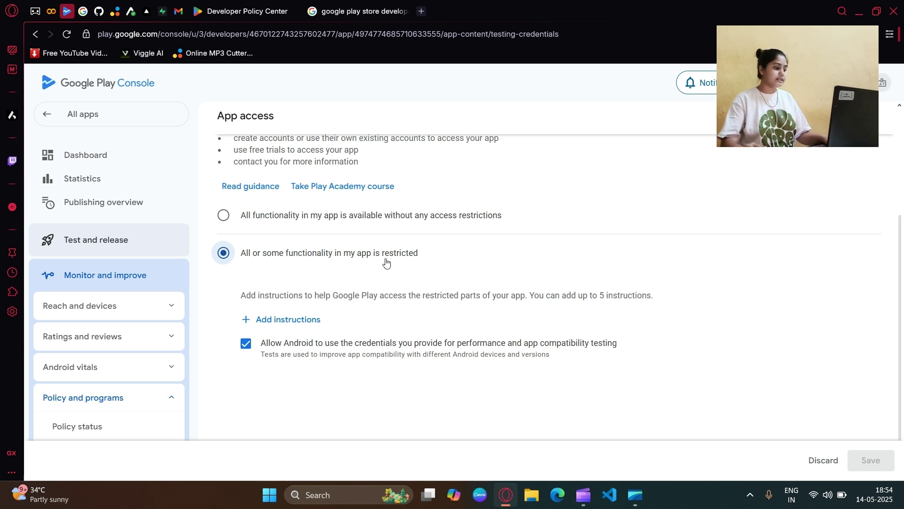
pyautogui.click(285, 319)
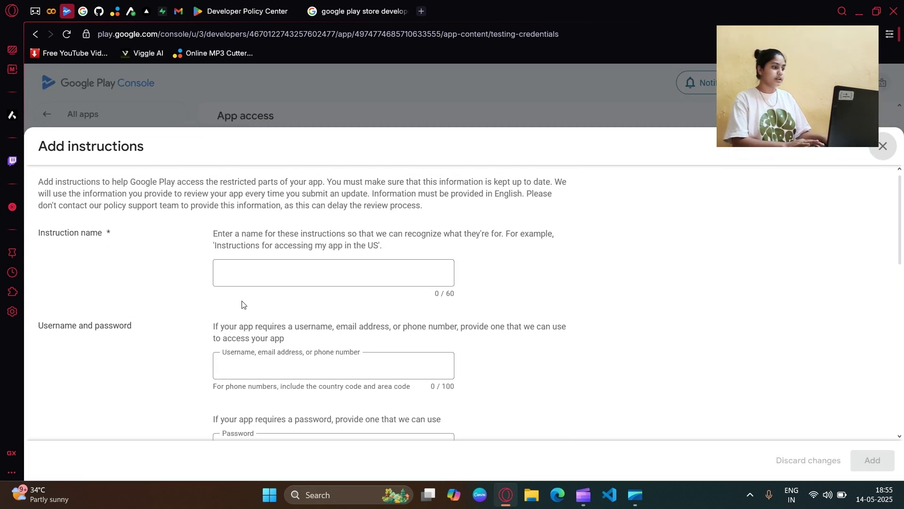
# Step: Enter 'Login Into My App' as the access instruction name
pyautogui.scroll(-6, 256, 330)
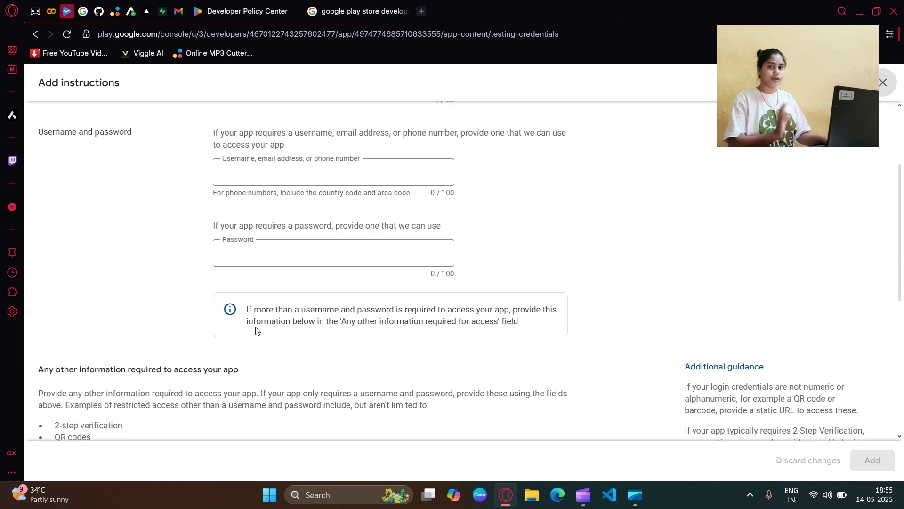
pyautogui.scroll(-3, 256, 329)
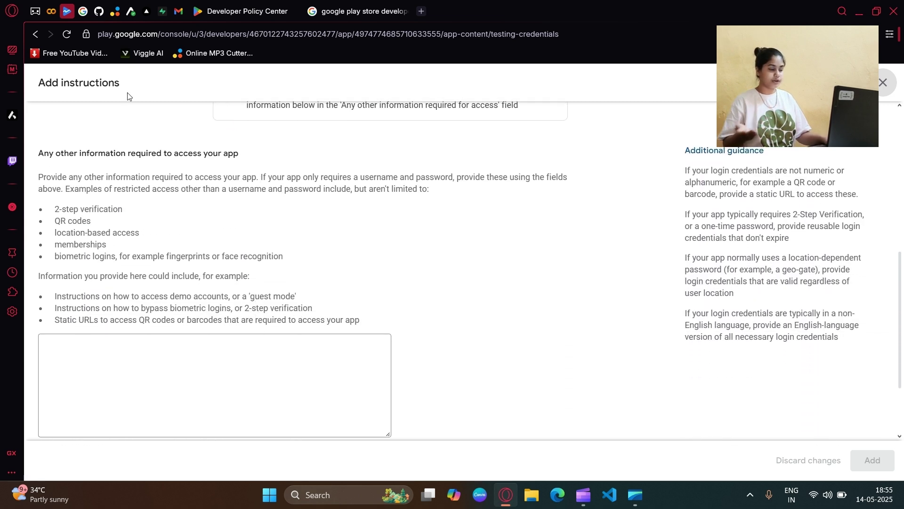
pyautogui.moveTo(59, 155); pyautogui.dragTo(238, 155)
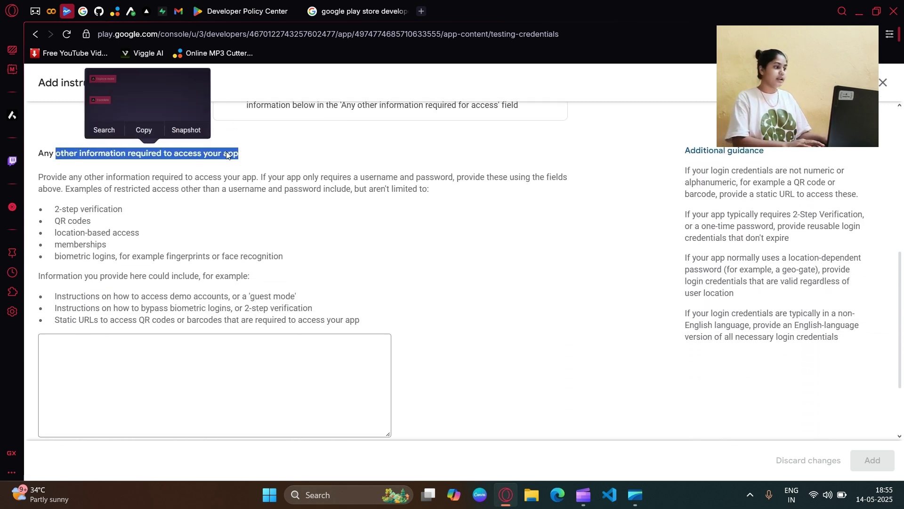
pyautogui.click(227, 155)
pyautogui.scroll(-1, 98, 261)
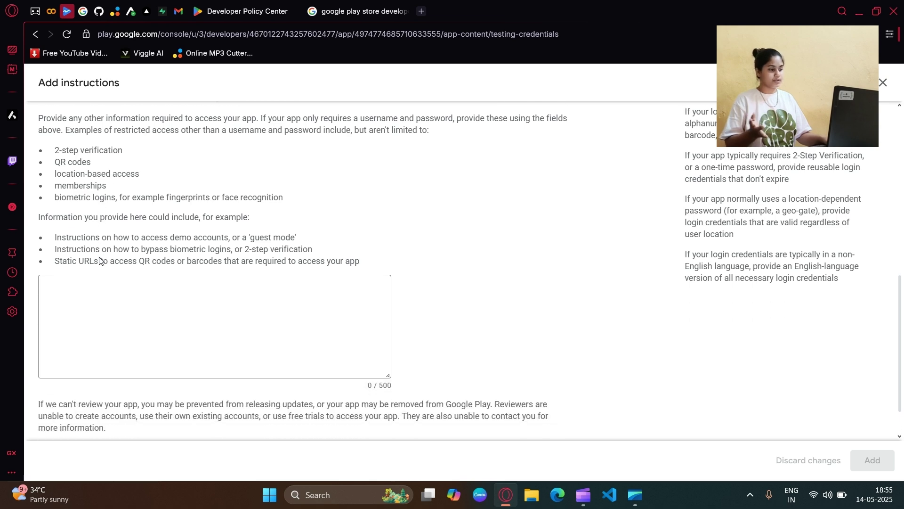
pyautogui.scroll(8, 191, 291)
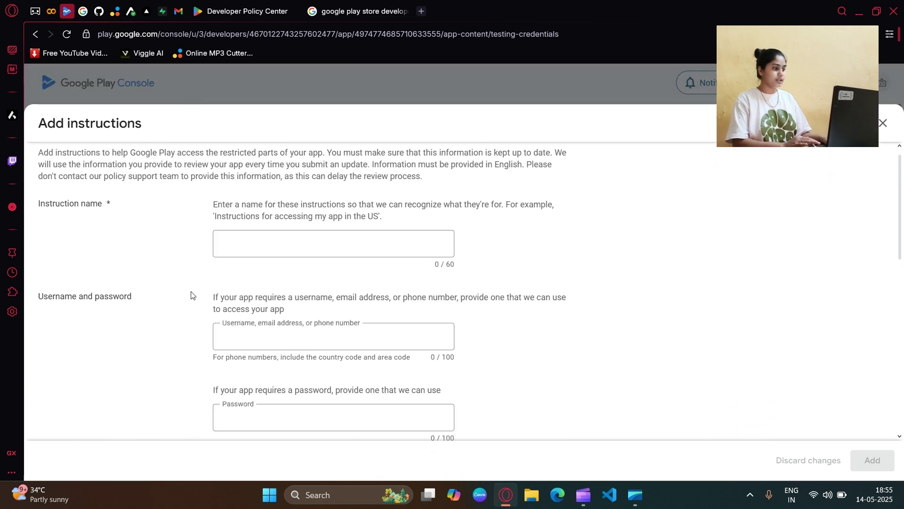
pyautogui.click(251, 253)
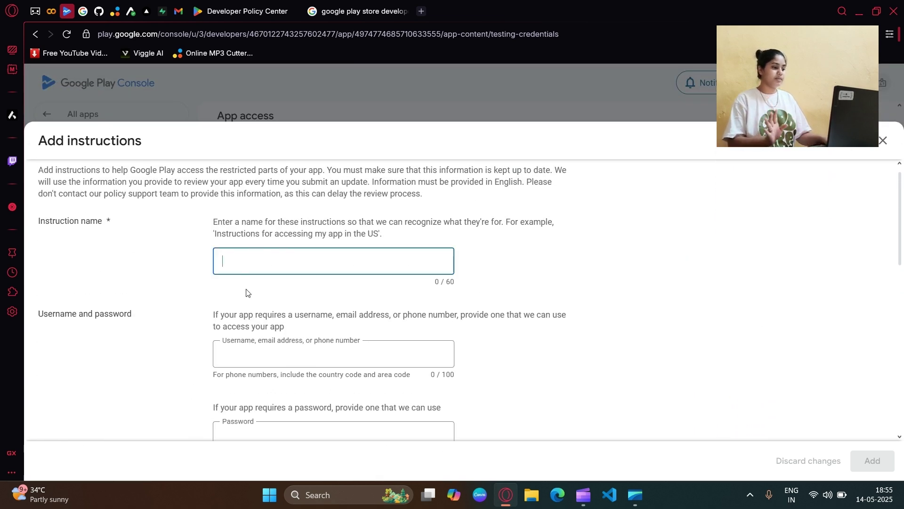
pyautogui.write('Login Into My App')
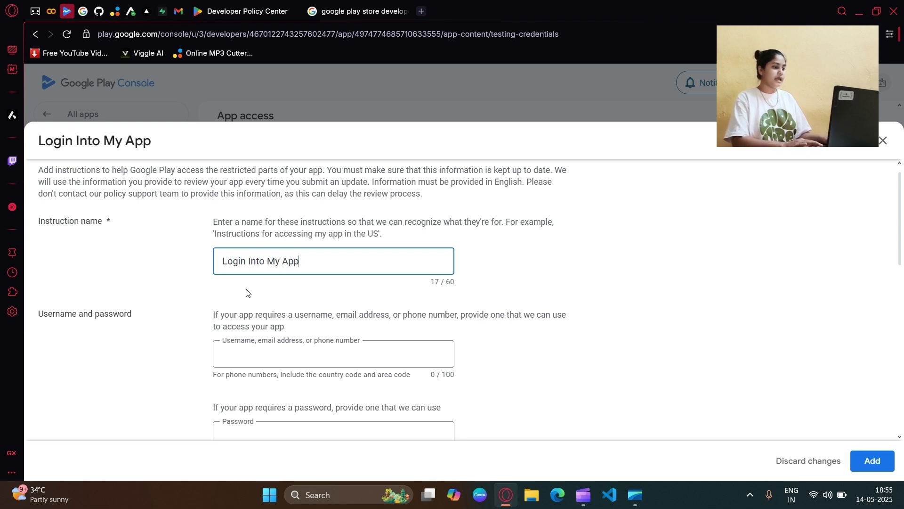
# Step: Fill in the test username and password, fix a username typo, then discard the instructions
pyautogui.scroll(-3, 276, 290)
pyautogui.click(280, 235)
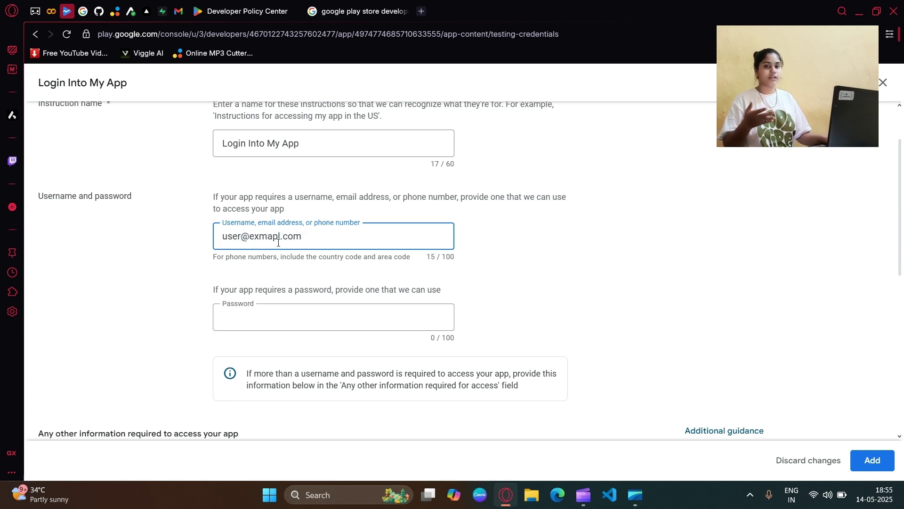
pyautogui.click(277, 320)
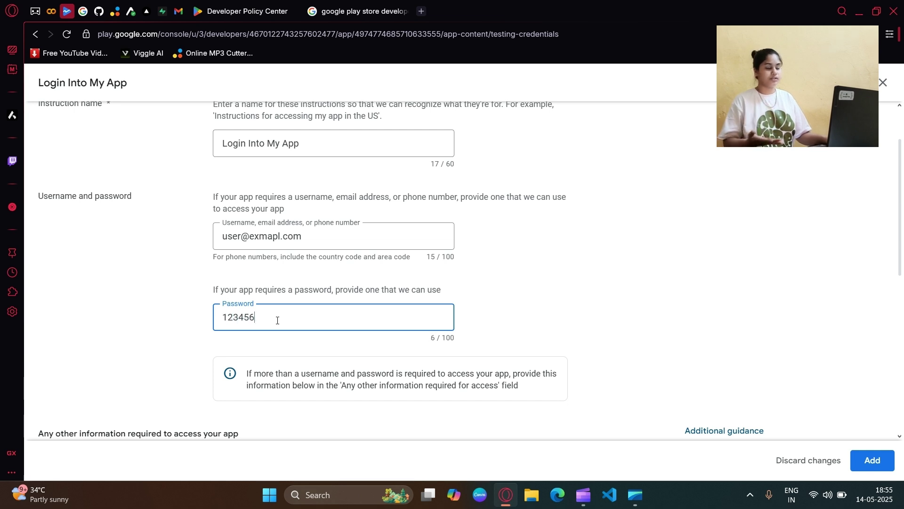
pyautogui.click(281, 236)
pyautogui.write('e')
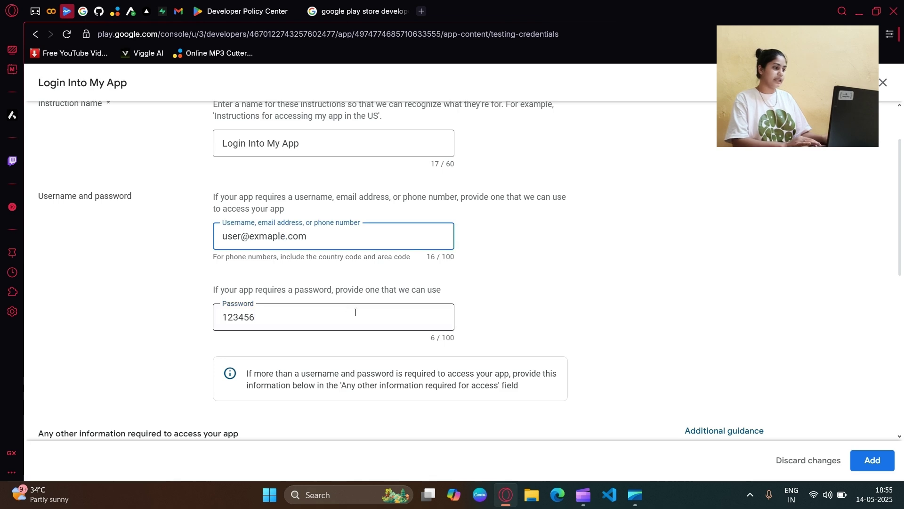
pyautogui.scroll(-1, 351, 330)
pyautogui.scroll(-7, 309, 307)
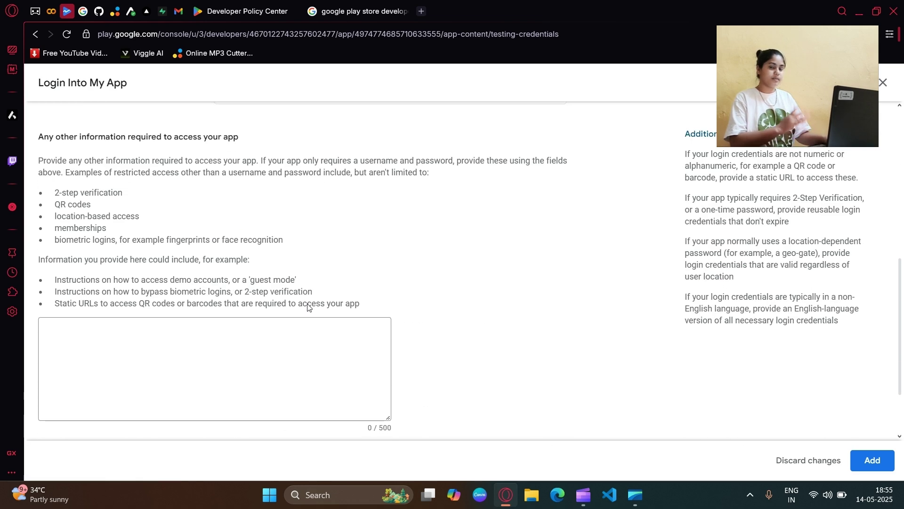
pyautogui.click(205, 280)
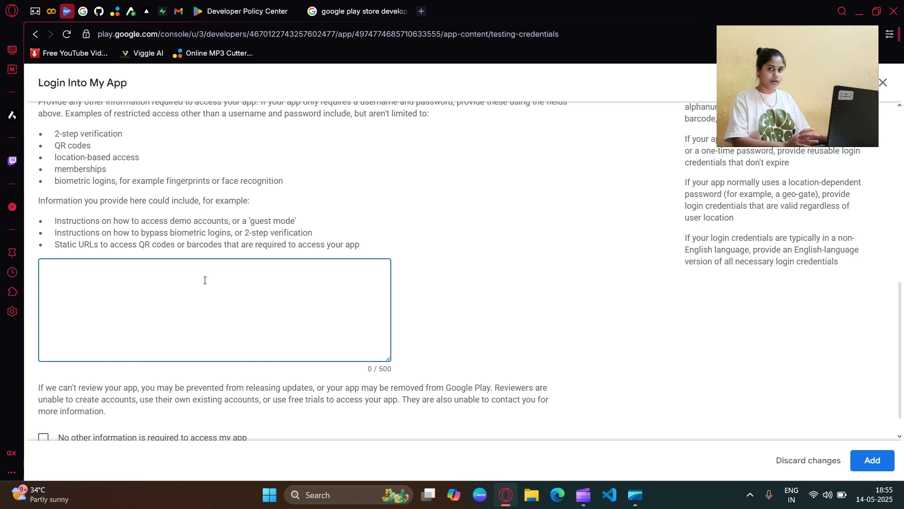
pyautogui.scroll(1, 205, 281)
pyautogui.scroll(-2, 154, 371)
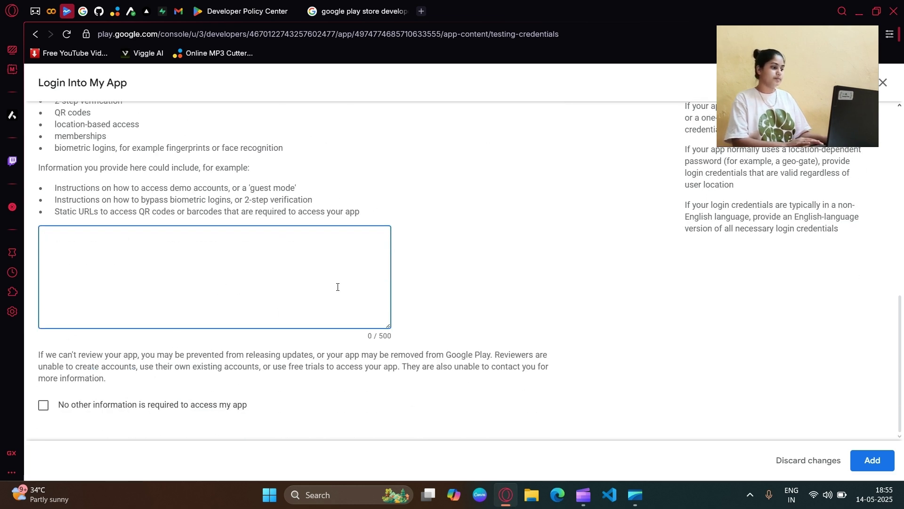
pyautogui.click(811, 459)
# Step: Confirm discarding, return to the Dashboard, and expand the app information setup tasks
pyautogui.click(558, 299)
pyautogui.scroll(-1, 431, 314)
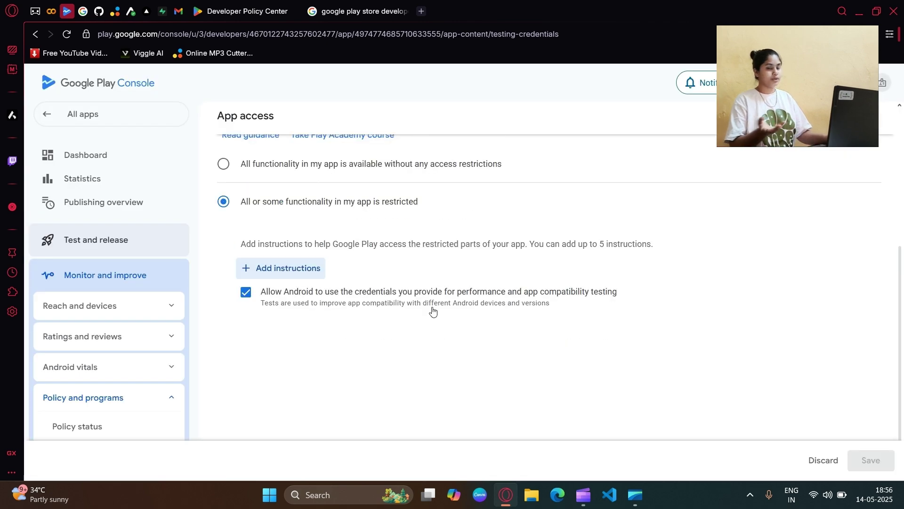
pyautogui.scroll(5, 310, 325)
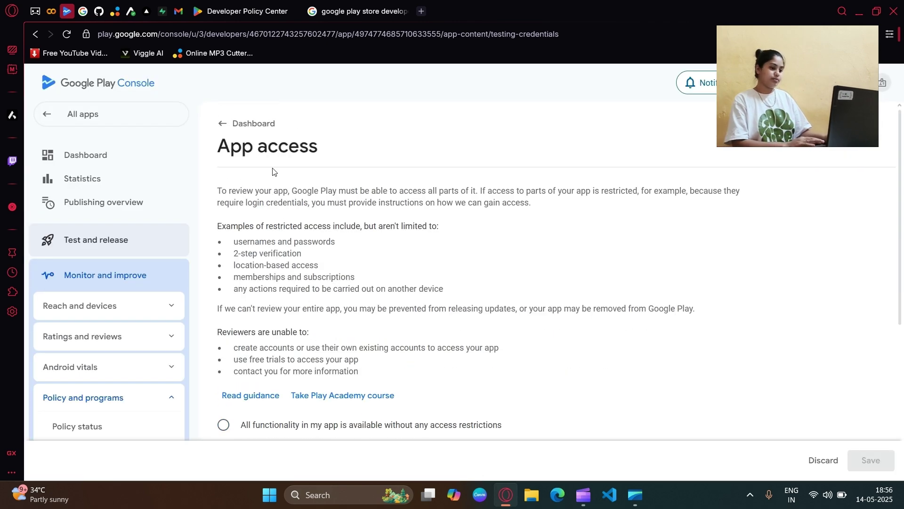
pyautogui.click(250, 123)
pyautogui.click(566, 294)
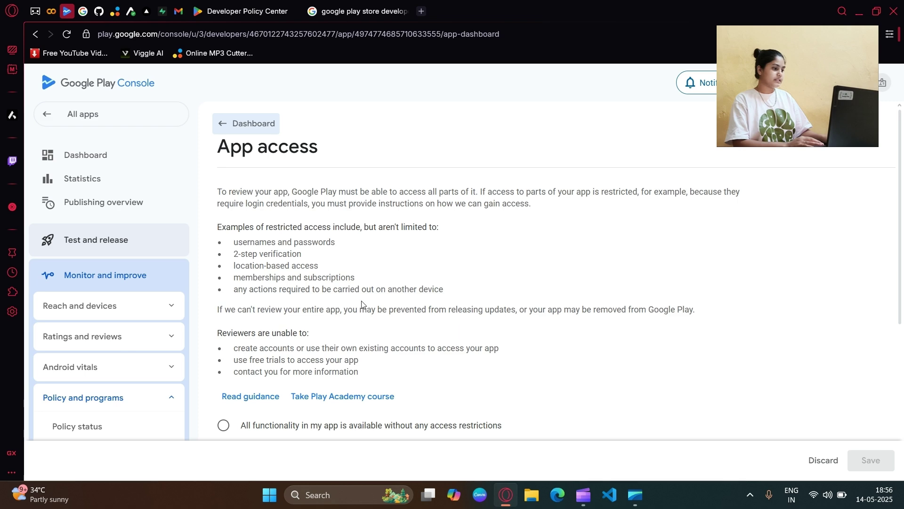
pyautogui.scroll(-6, 357, 303)
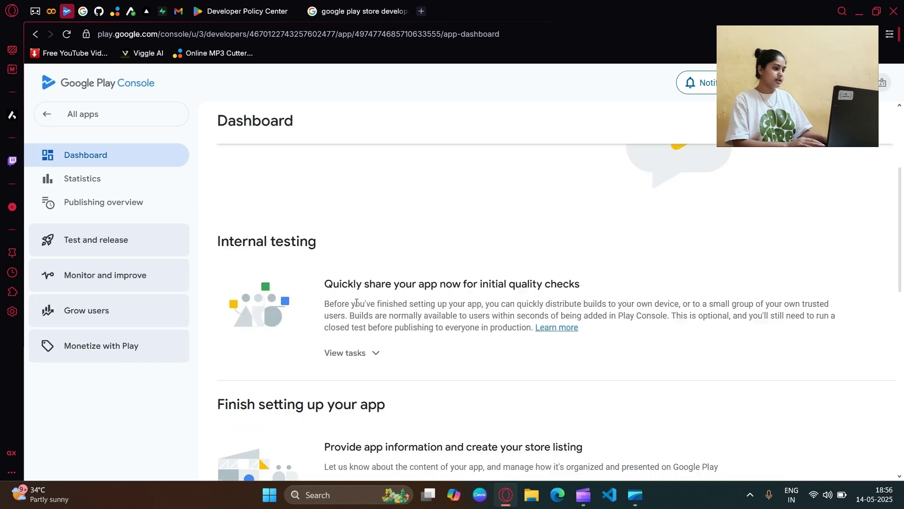
pyautogui.click(356, 315)
pyautogui.scroll(-1, 361, 301)
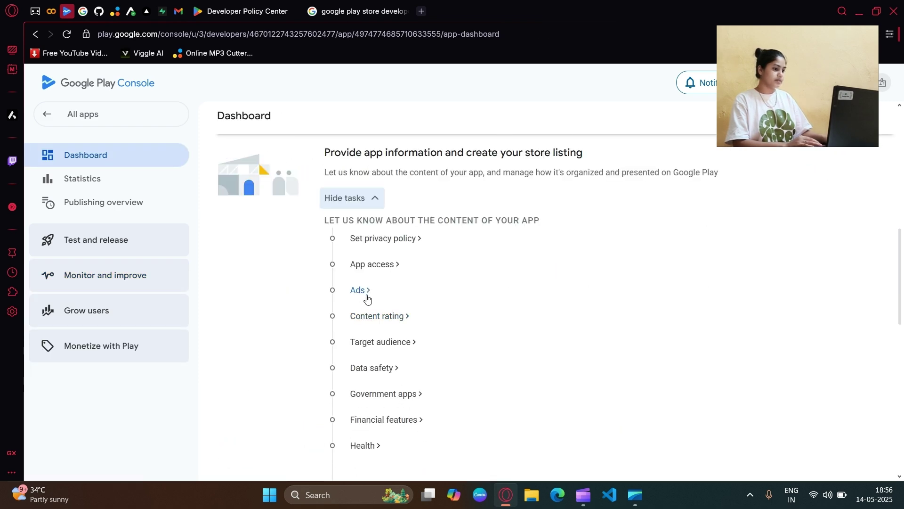
pyautogui.click(359, 297)
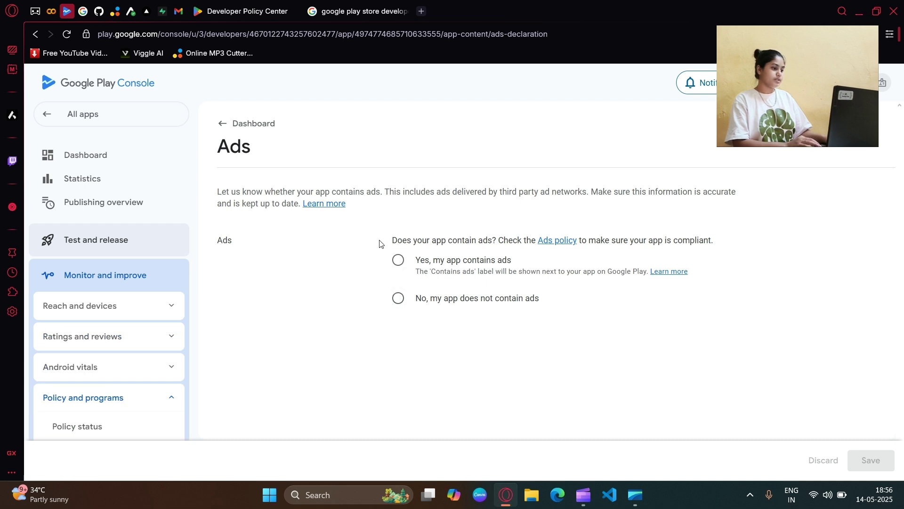
pyautogui.moveTo(414, 260); pyautogui.dragTo(515, 266)
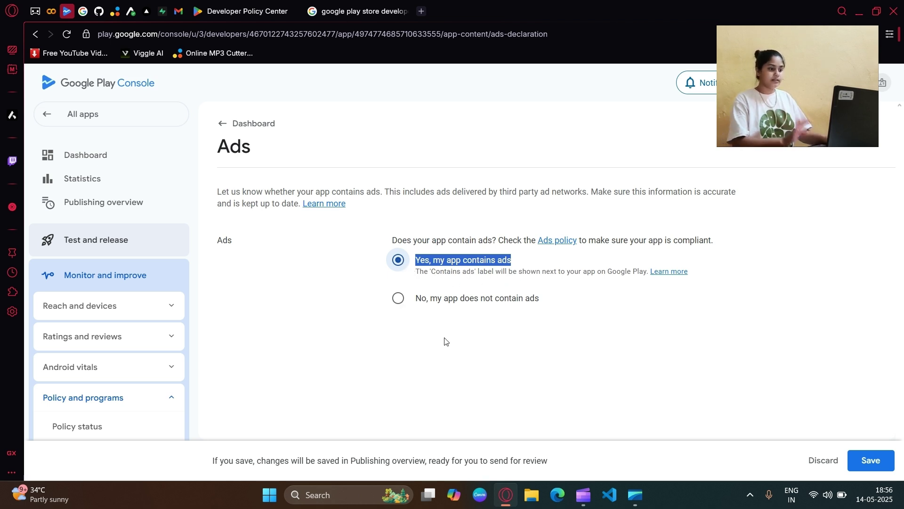
pyautogui.click(397, 298)
pyautogui.click(426, 337)
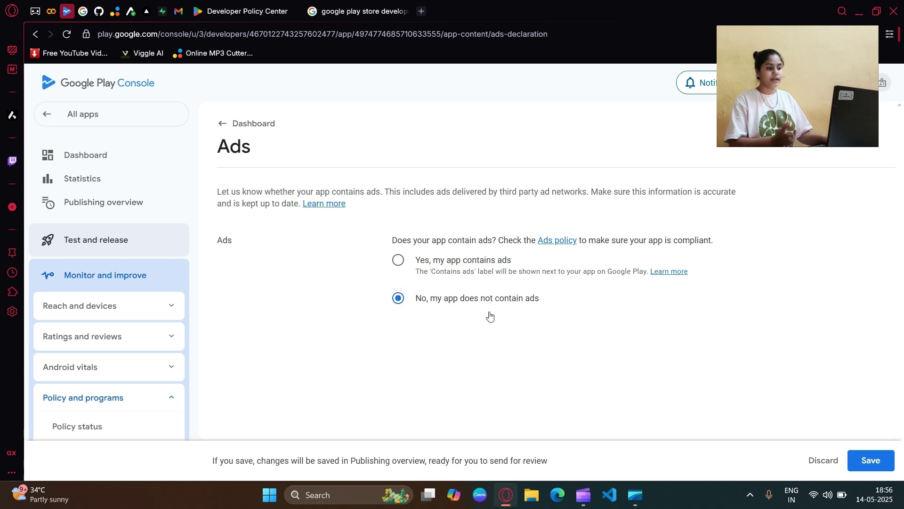
pyautogui.click(254, 123)
pyautogui.click(542, 296)
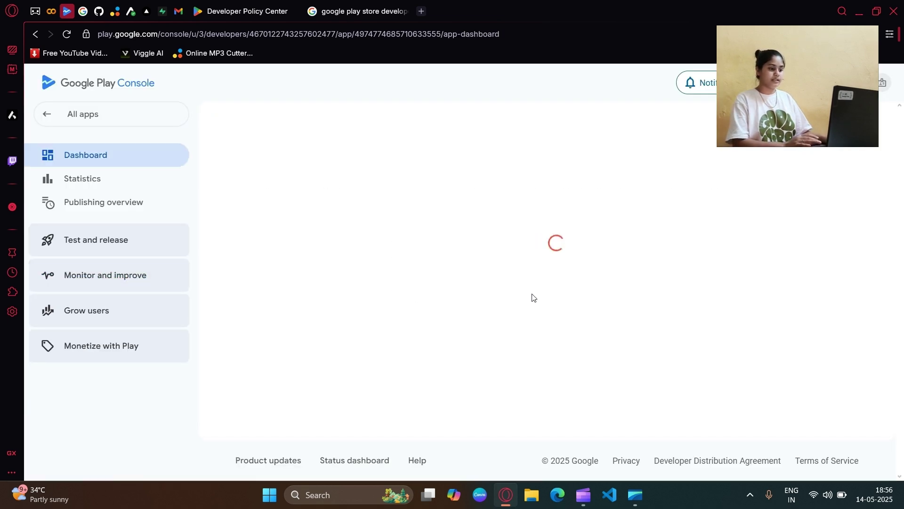
pyautogui.scroll(-10, 376, 302)
pyautogui.scroll(3, 368, 273)
pyautogui.click(370, 257)
pyautogui.scroll(-1, 375, 292)
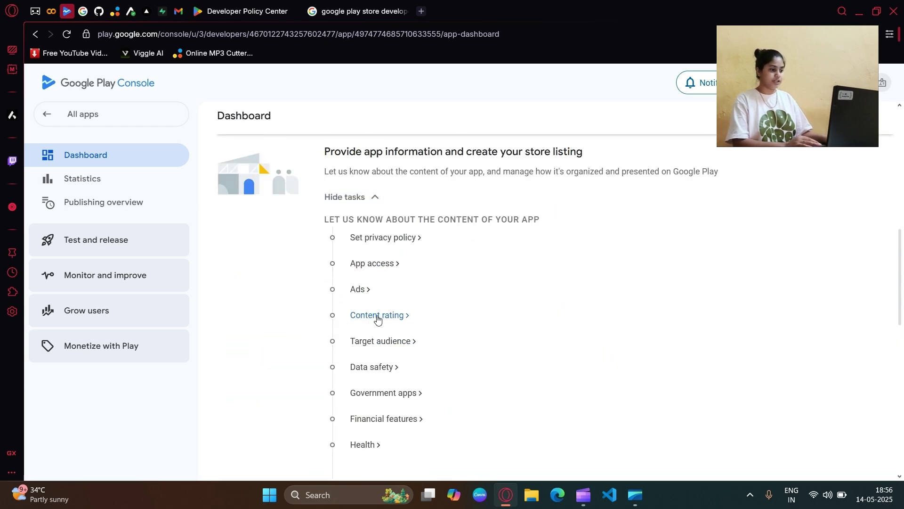
# Step: Start the content rating questionnaire, enter a contact e-mail and choose All Other App Types
pyautogui.click(376, 316)
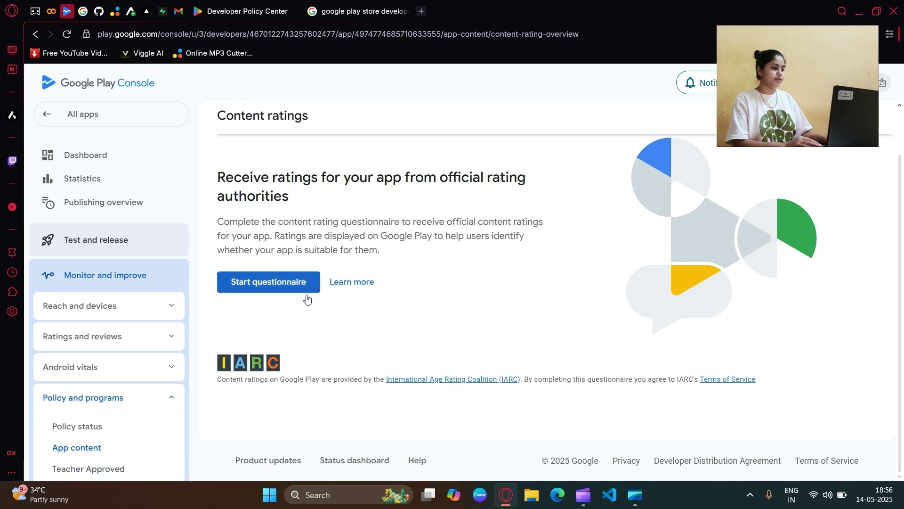
pyautogui.click(279, 285)
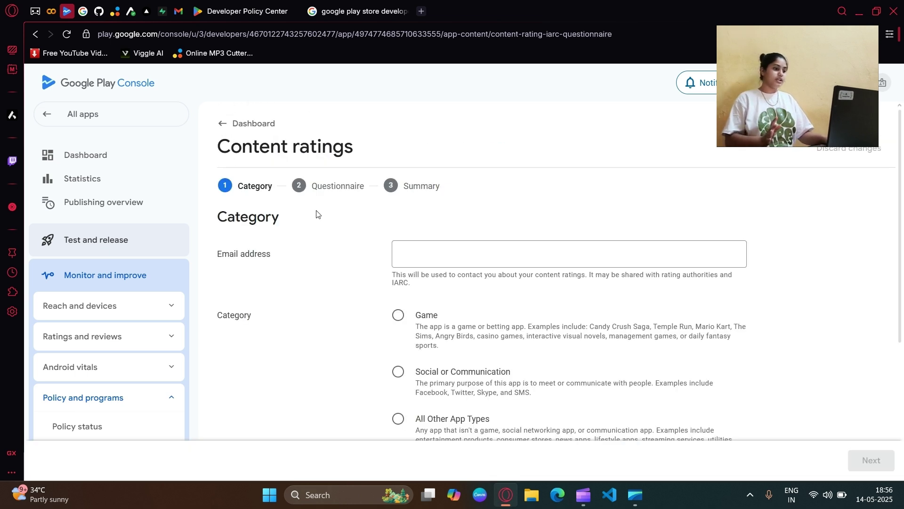
pyautogui.click(434, 242)
pyautogui.scroll(-2, 438, 263)
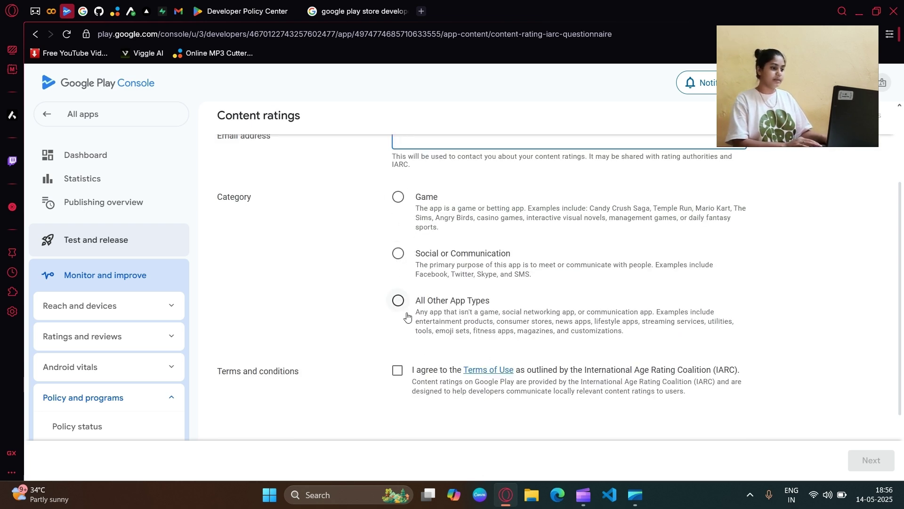
pyautogui.click(398, 301)
pyautogui.scroll(1, 451, 320)
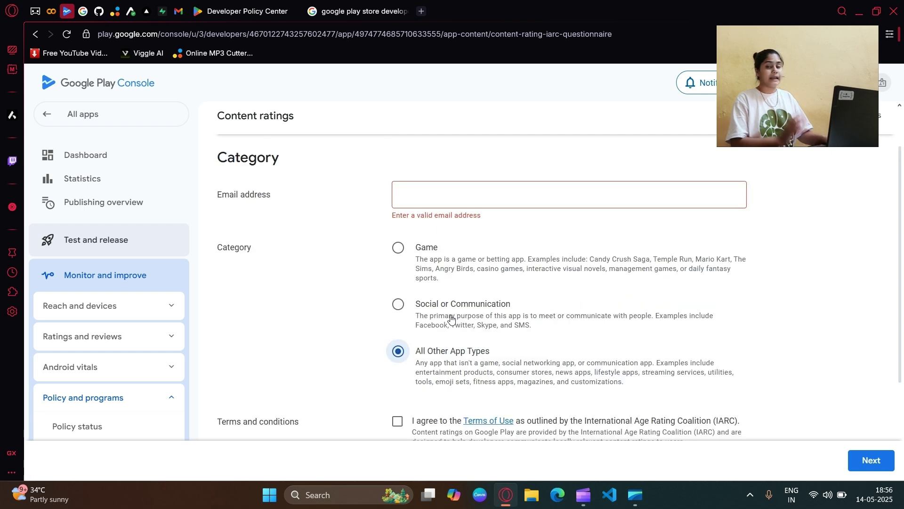
pyautogui.scroll(1, 451, 319)
pyautogui.scroll(-1, 416, 309)
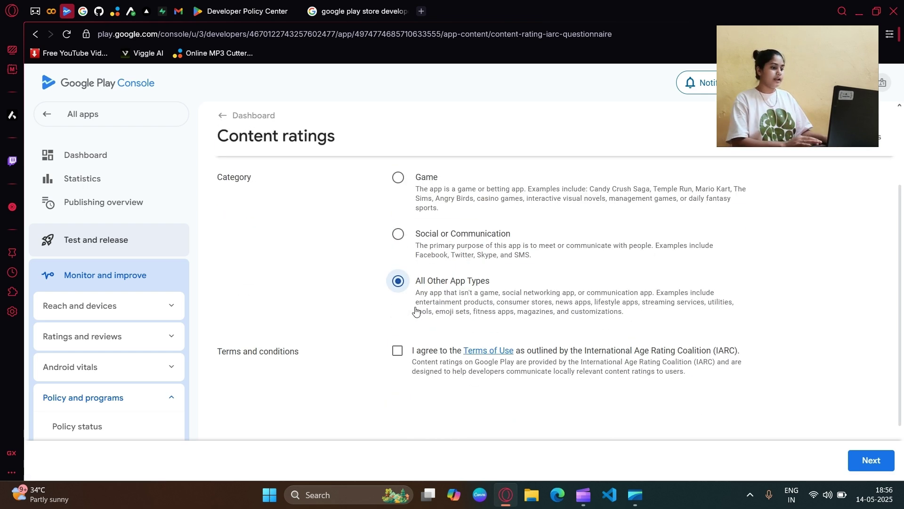
pyautogui.scroll(-3, 416, 309)
pyautogui.scroll(4, 393, 279)
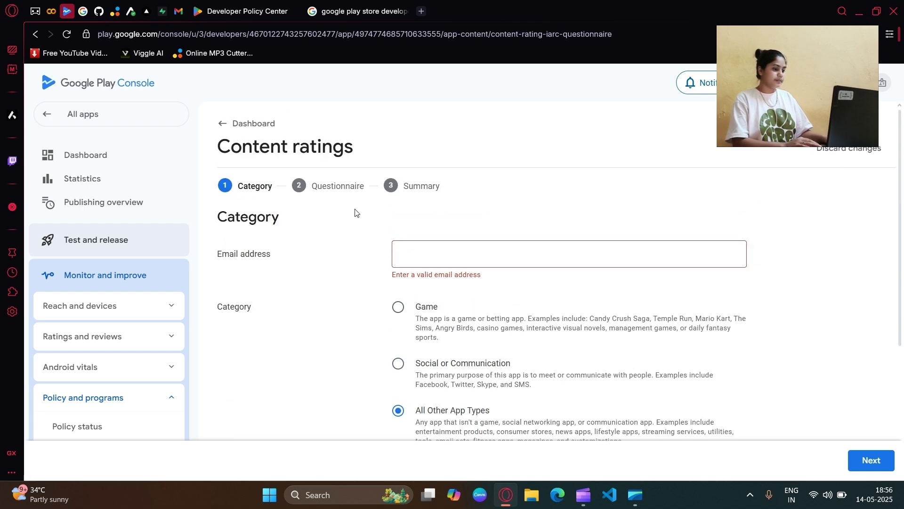
# Step: Complete the contact e-mail address's domain and continue to the questionnaire
pyautogui.click(433, 257)
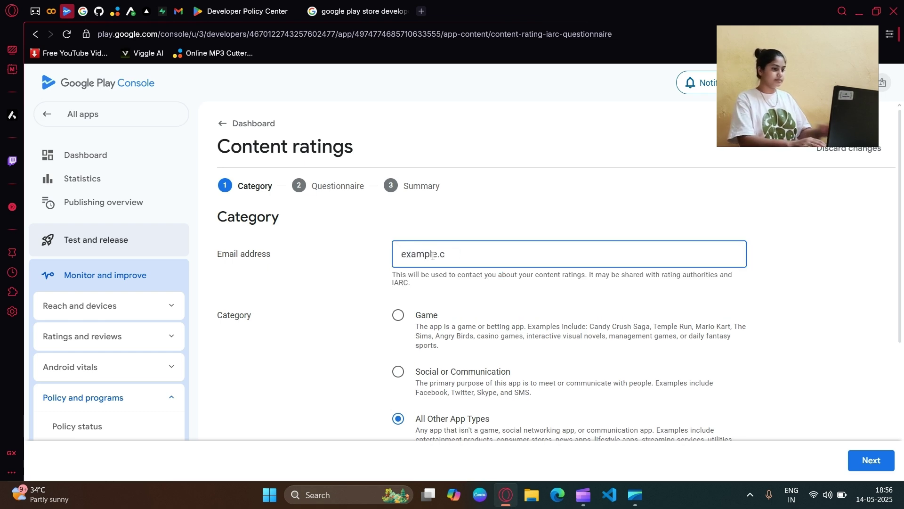
pyautogui.scroll(-4, 724, 365)
pyautogui.scroll(-1, 573, 216)
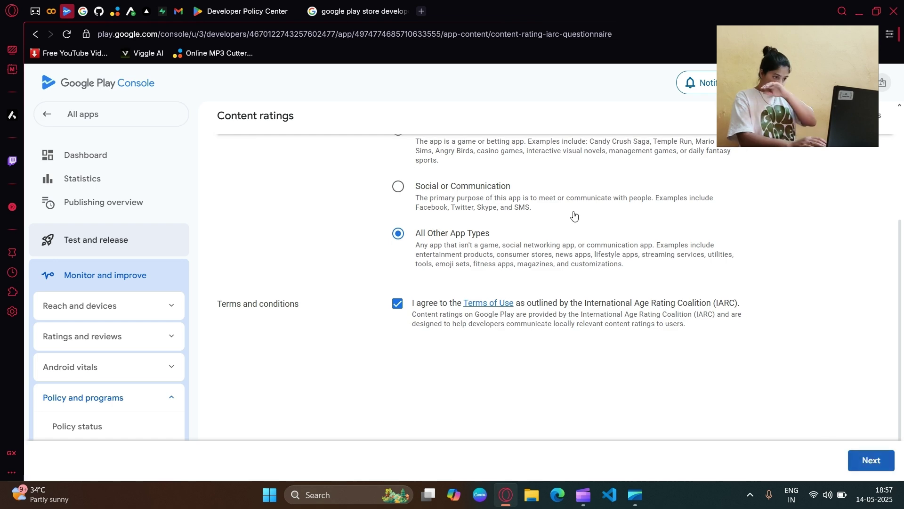
pyautogui.scroll(4, 558, 317)
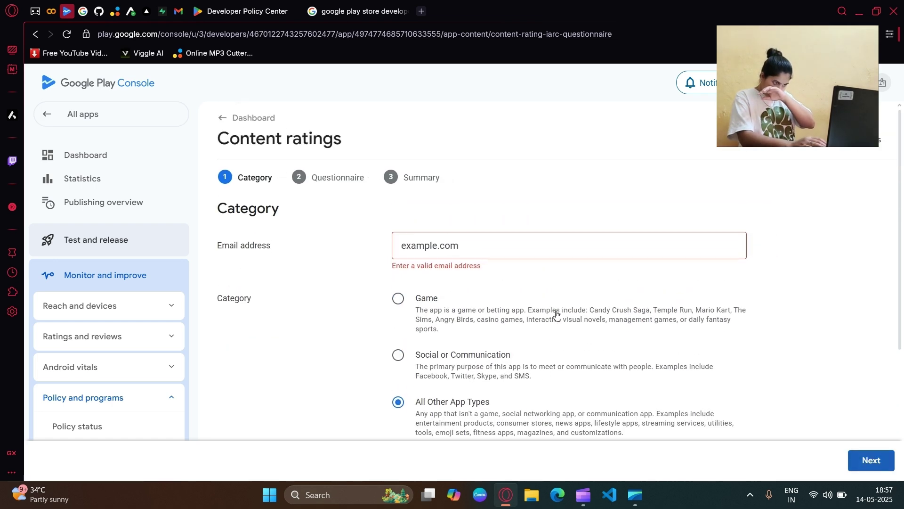
pyautogui.click(465, 253)
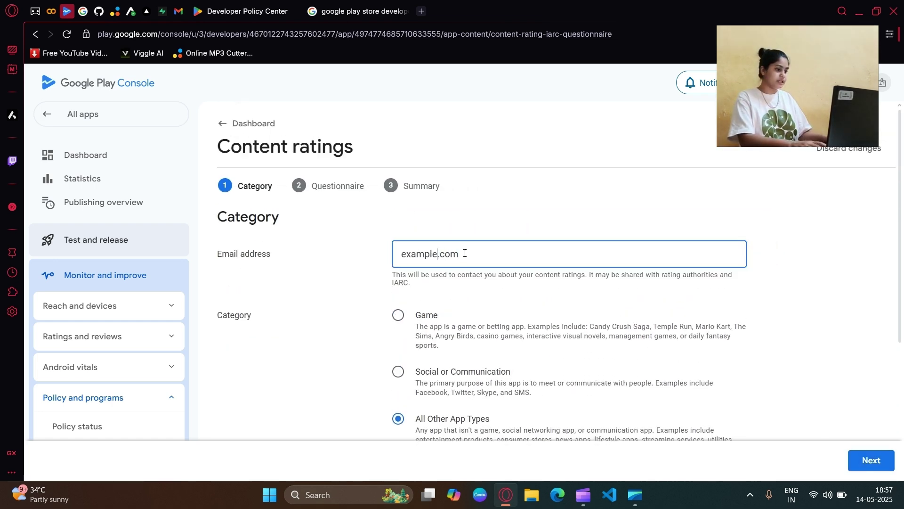
pyautogui.write('@gmail')
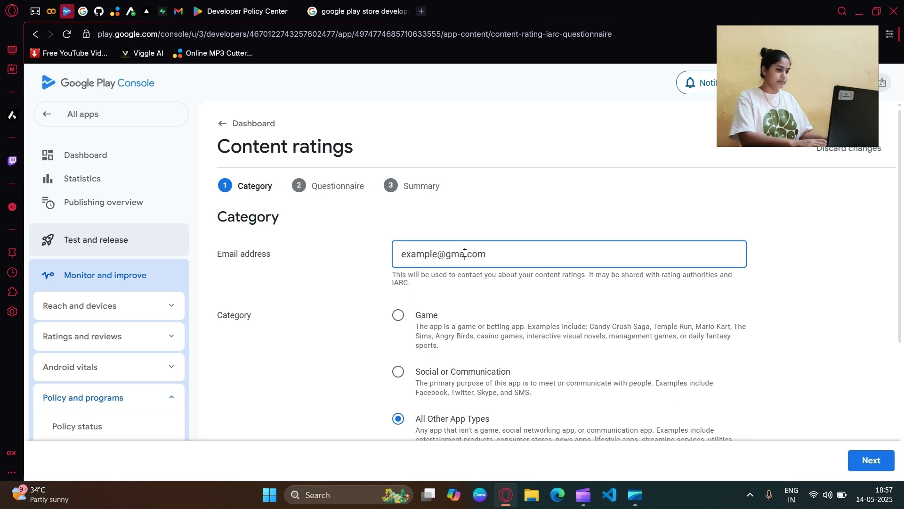
pyautogui.click(871, 459)
# Step: Answer No to the downloaded ratings-relevant content question in the questionnaire
pyautogui.scroll(-3, 385, 235)
pyautogui.scroll(3, 385, 235)
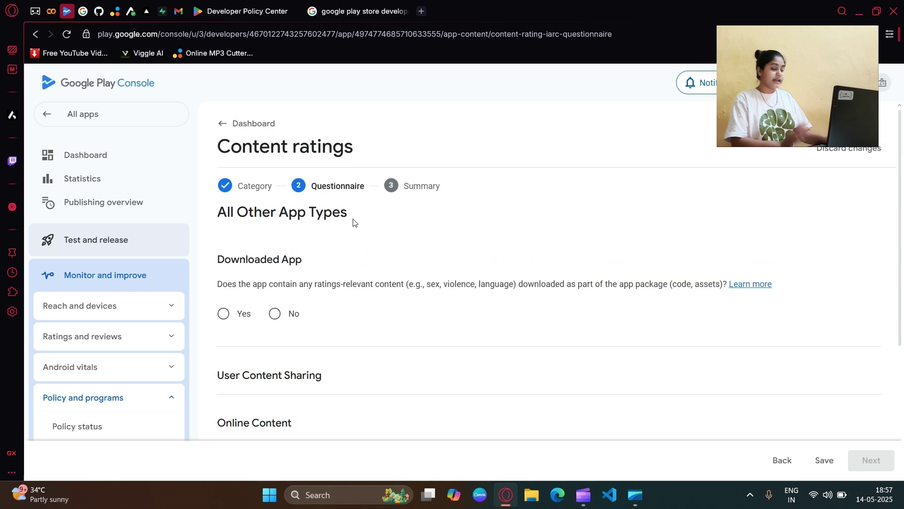
pyautogui.moveTo(299, 190); pyautogui.dragTo(360, 187)
pyautogui.moveTo(235, 262); pyautogui.dragTo(322, 258)
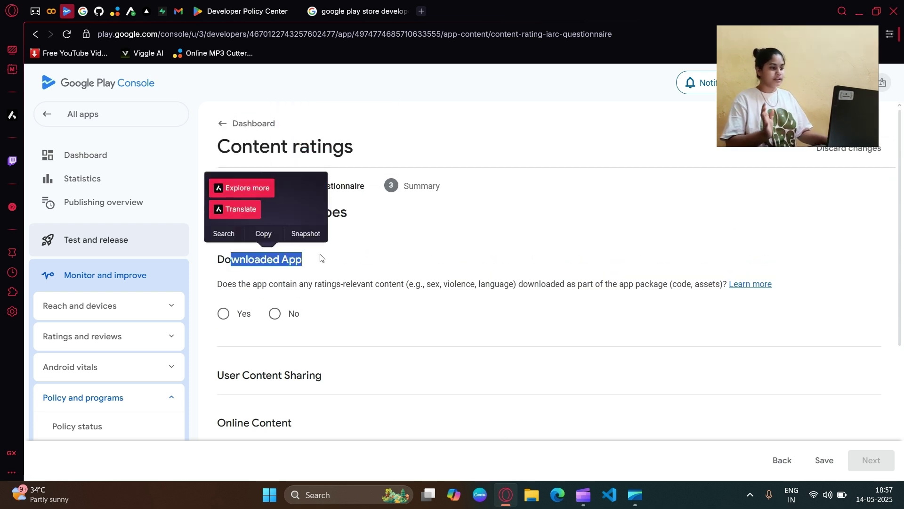
pyautogui.click(321, 258)
pyautogui.scroll(-1, 291, 223)
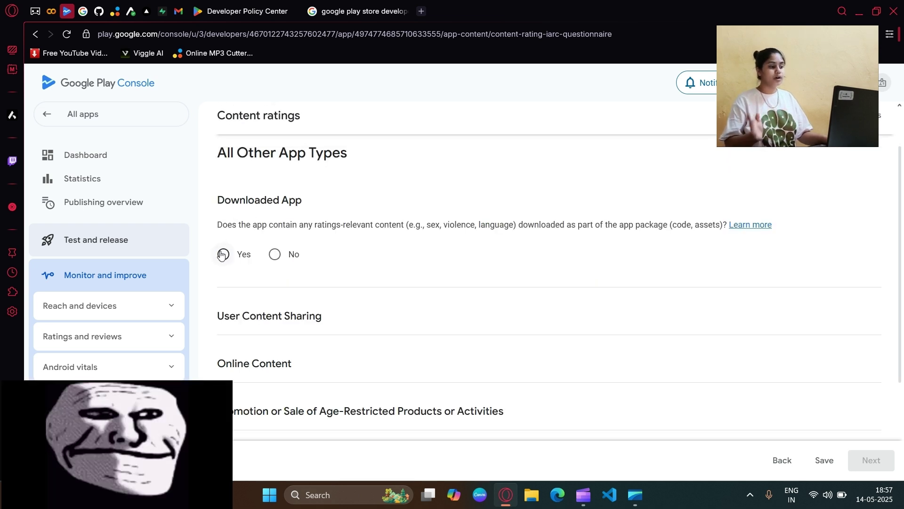
pyautogui.moveTo(225, 235); pyautogui.dragTo(327, 236)
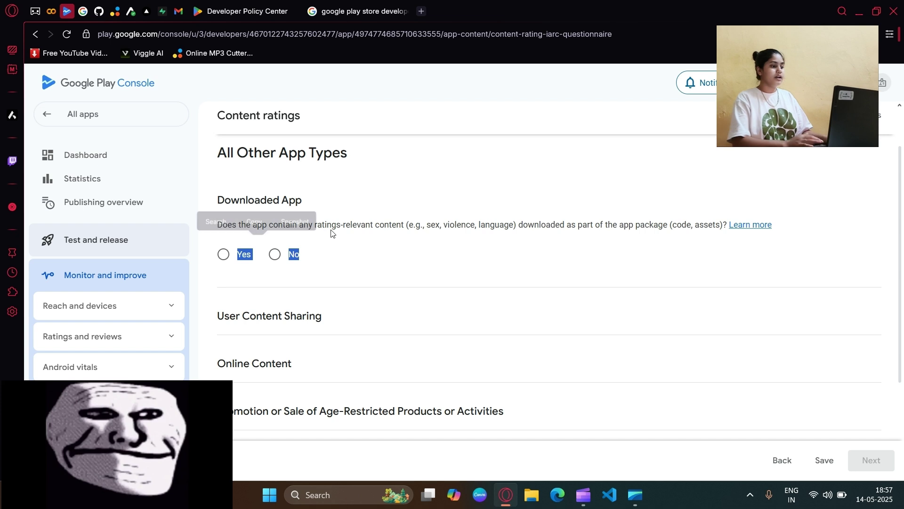
pyautogui.scroll(1, 330, 234)
pyautogui.moveTo(311, 186); pyautogui.dragTo(359, 186)
pyautogui.moveTo(231, 259); pyautogui.dragTo(319, 256)
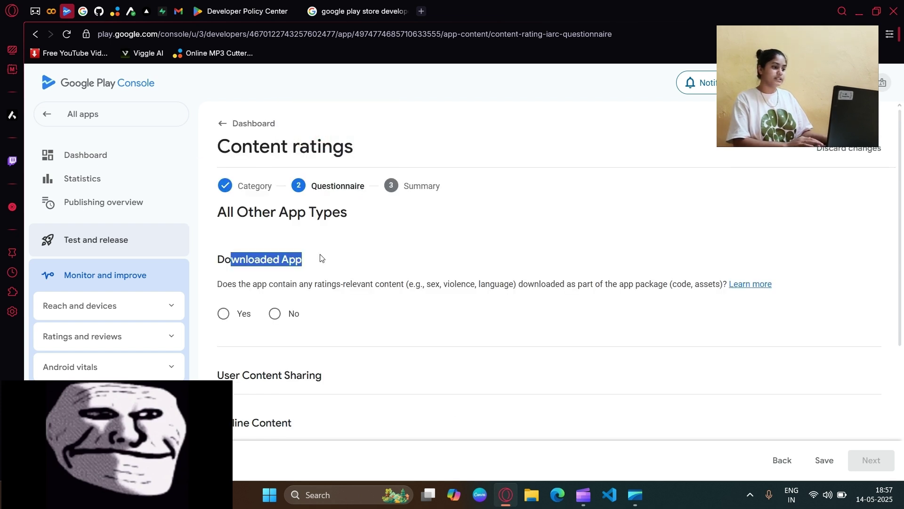
pyautogui.click(321, 257)
pyautogui.scroll(-1, 290, 225)
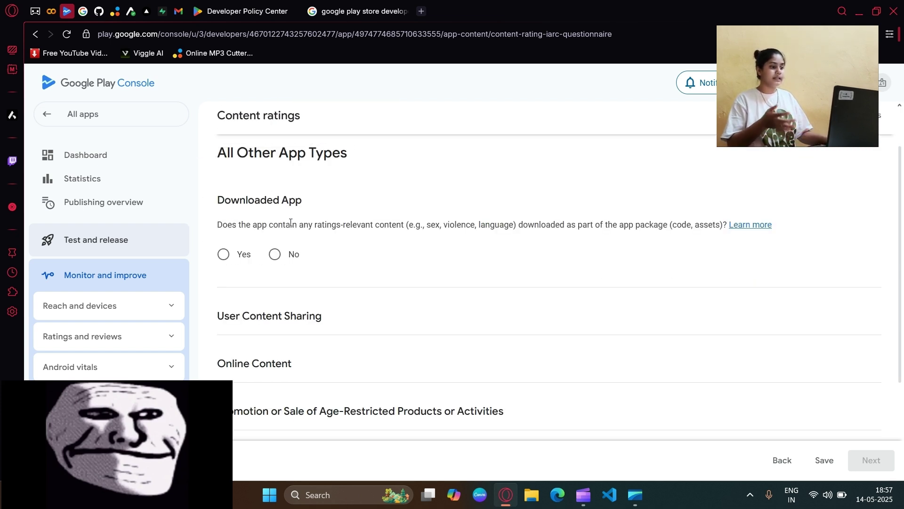
pyautogui.moveTo(222, 234); pyautogui.dragTo(406, 222)
pyautogui.click(353, 223)
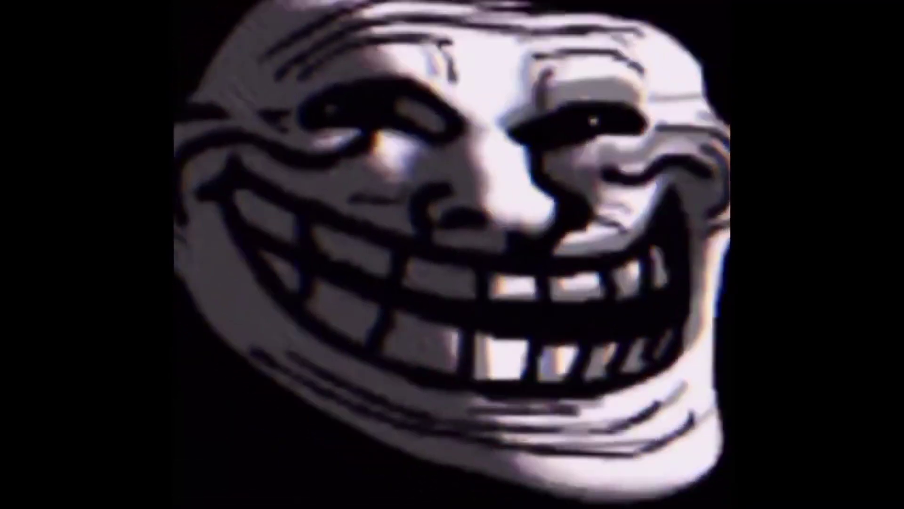
# Step: Answer No to the User Content Sharing and Online Content questions
pyautogui.moveTo(217, 198); pyautogui.dragTo(375, 208)
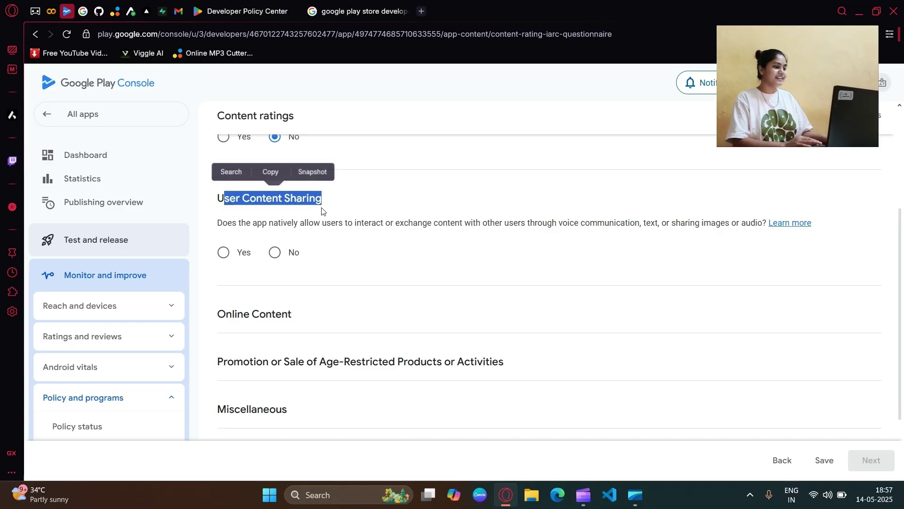
pyautogui.moveTo(222, 223); pyautogui.dragTo(309, 225)
pyautogui.click(309, 224)
pyautogui.click(224, 252)
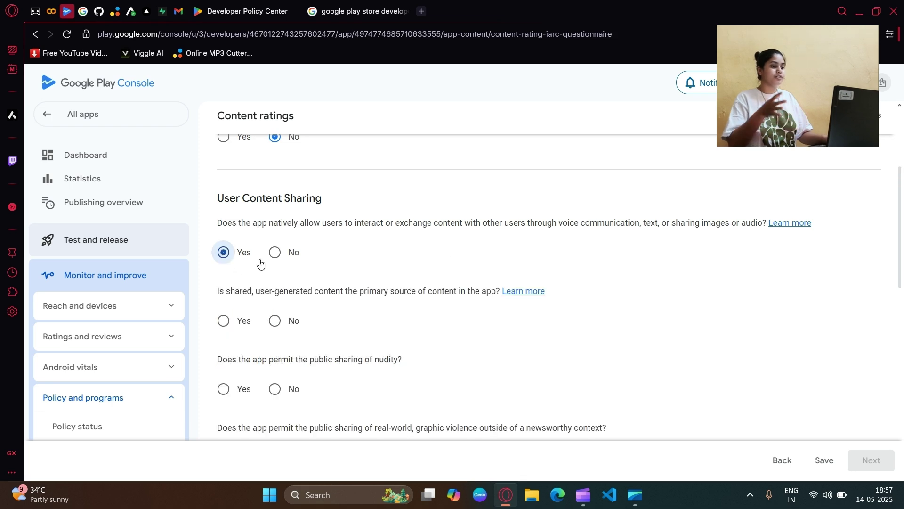
pyautogui.click(274, 252)
pyautogui.scroll(-3, 317, 281)
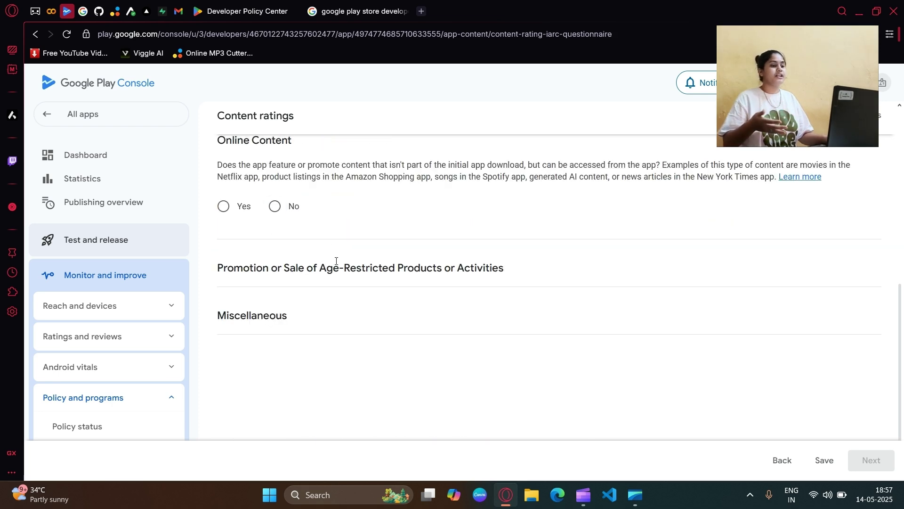
pyautogui.scroll(1, 274, 221)
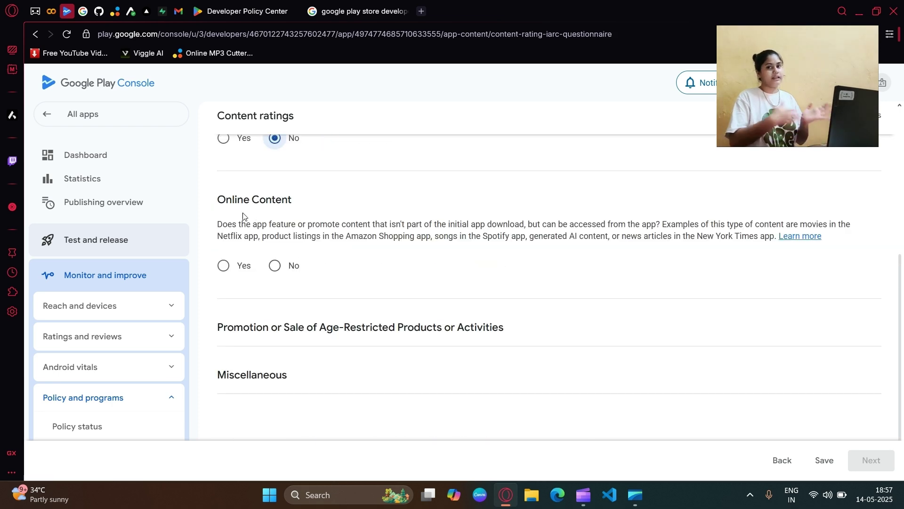
pyautogui.moveTo(221, 225); pyautogui.dragTo(656, 225)
pyautogui.click(224, 266)
pyautogui.click(275, 266)
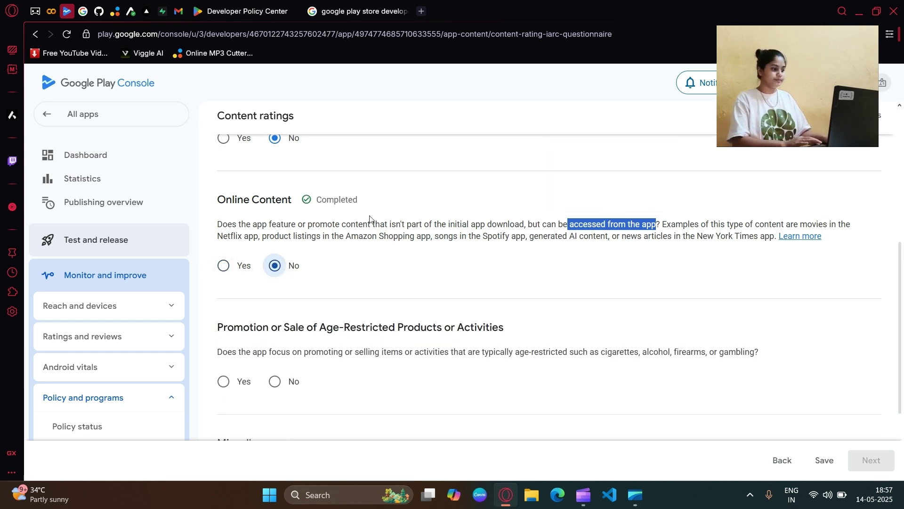
# Step: Answer No to the Promotion or Sale of Age-Restricted Products or Activities question
pyautogui.moveTo(667, 236); pyautogui.dragTo(502, 236)
pyautogui.scroll(-1, 230, 274)
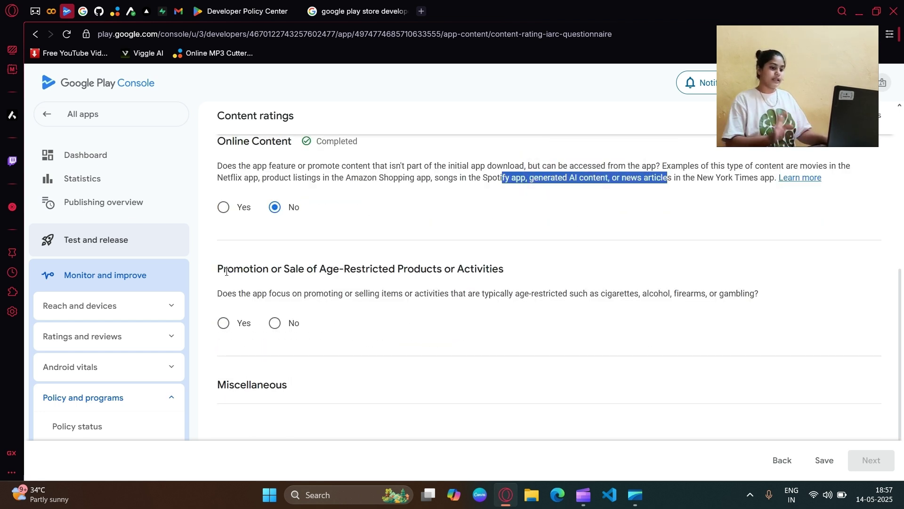
pyautogui.moveTo(217, 272); pyautogui.dragTo(362, 269)
pyautogui.click(361, 270)
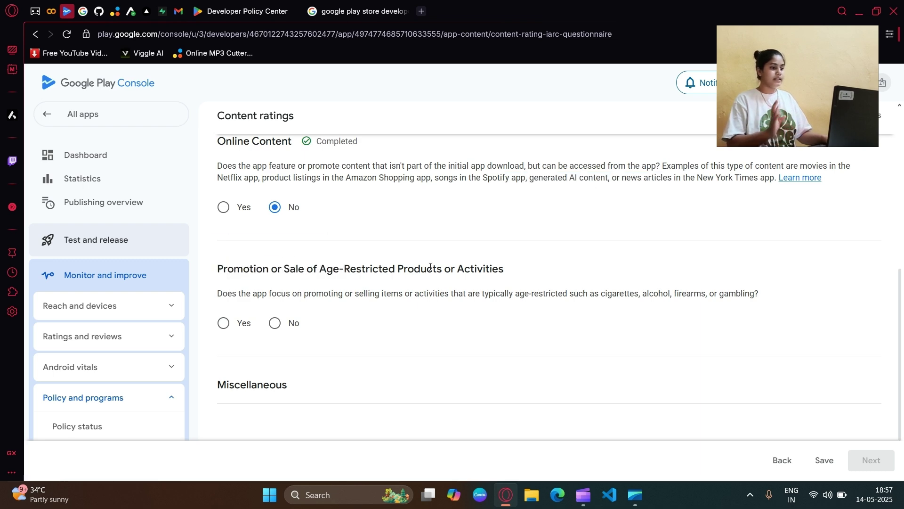
pyautogui.scroll(-1, 310, 242)
pyautogui.click(297, 262)
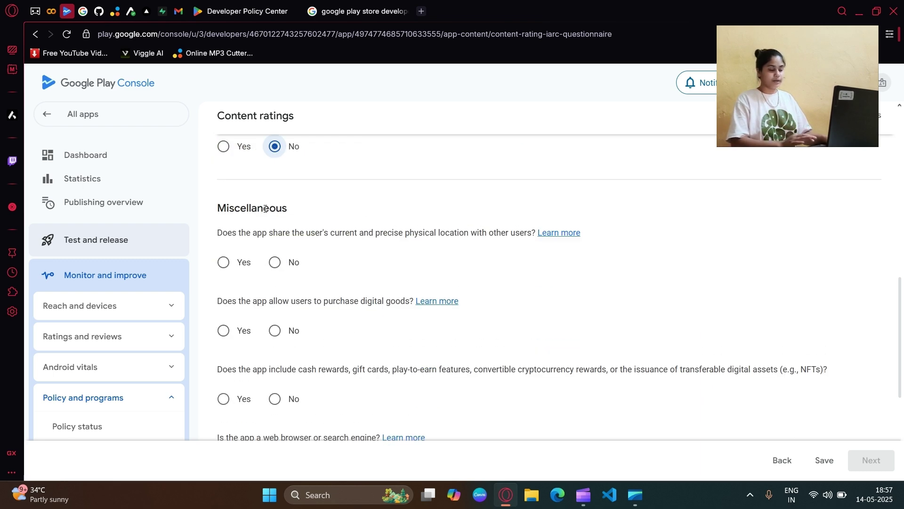
pyautogui.moveTo(222, 232); pyautogui.dragTo(289, 232)
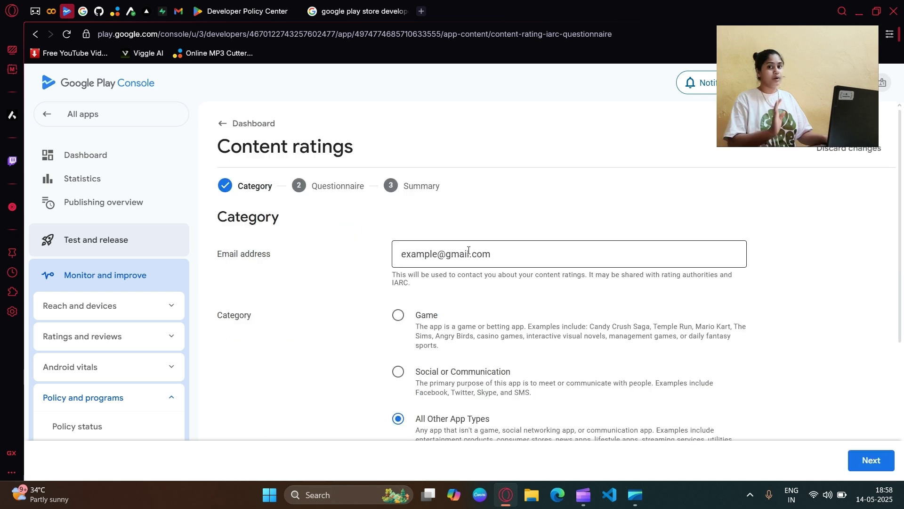
# Step: Delete the sample e-mail address, then leave the form unsaved for the app dashboard
pyautogui.moveTo(508, 255); pyautogui.dragTo(356, 278)
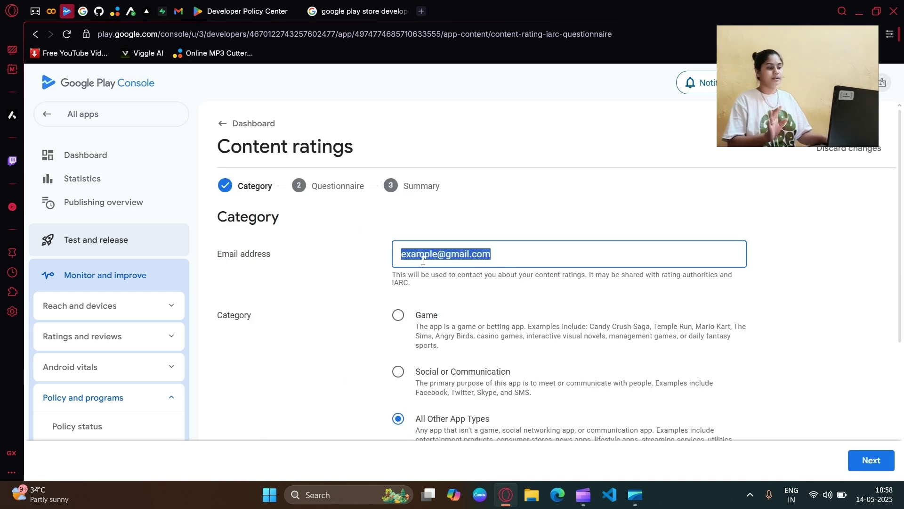
pyautogui.press('BackSpace')
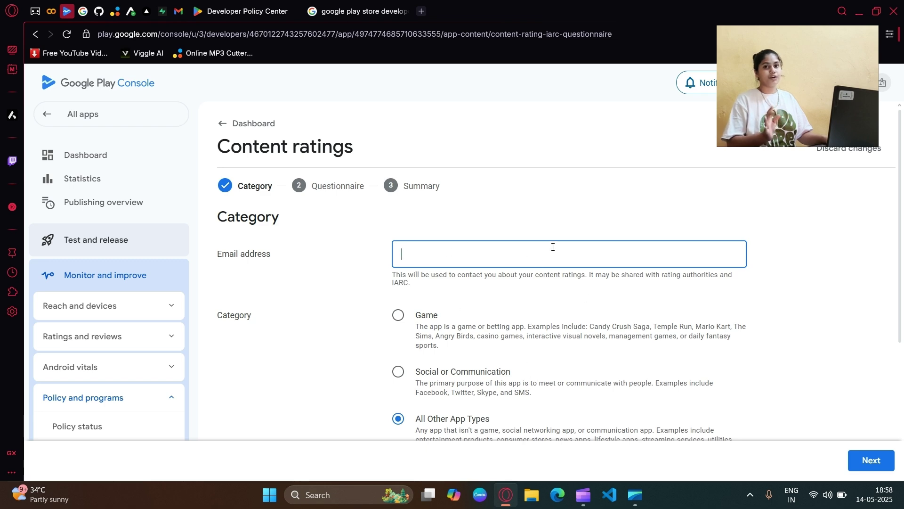
pyautogui.click(255, 125)
pyautogui.click(466, 287)
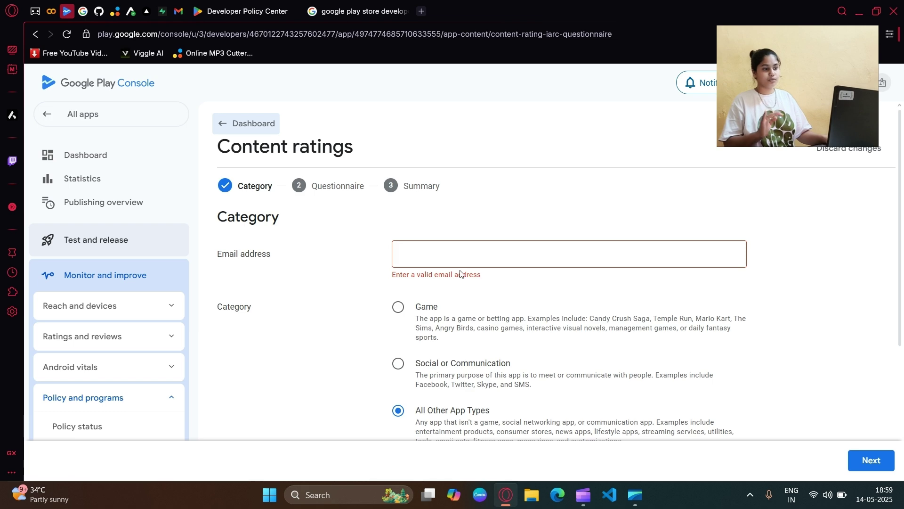
pyautogui.scroll(-6, 376, 305)
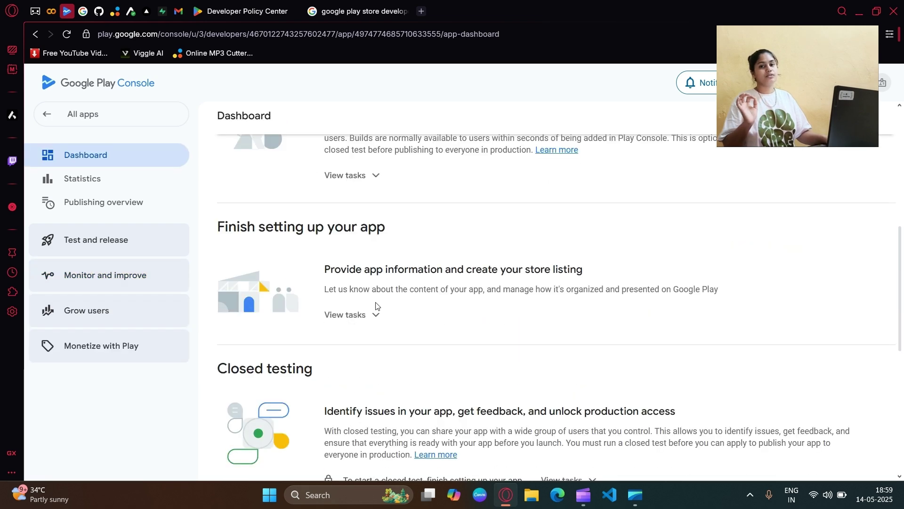
pyautogui.scroll(-3, 375, 305)
# Step: Open Target audience and tick the 13-15, 16-17 and 18 and over age groups
pyautogui.click(359, 203)
pyautogui.scroll(-1, 377, 278)
pyautogui.scroll(2, 374, 284)
pyautogui.click(378, 350)
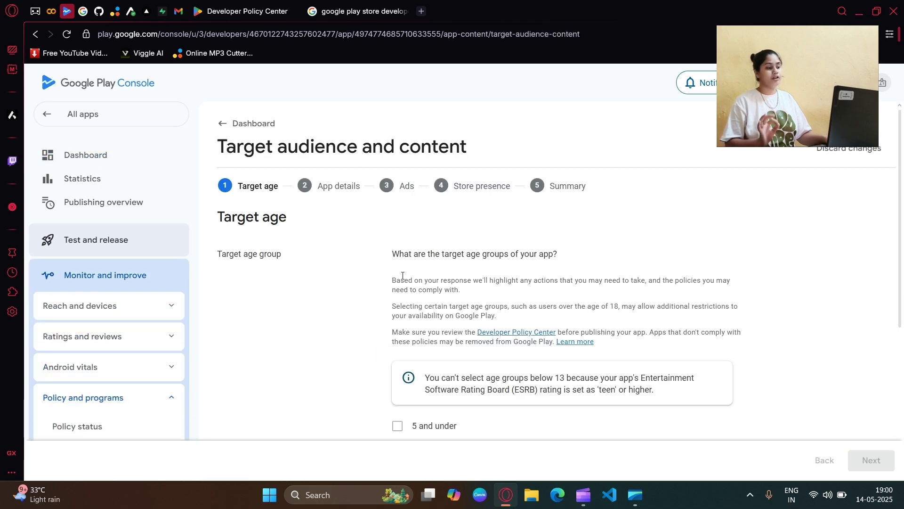
pyautogui.scroll(-3, 473, 237)
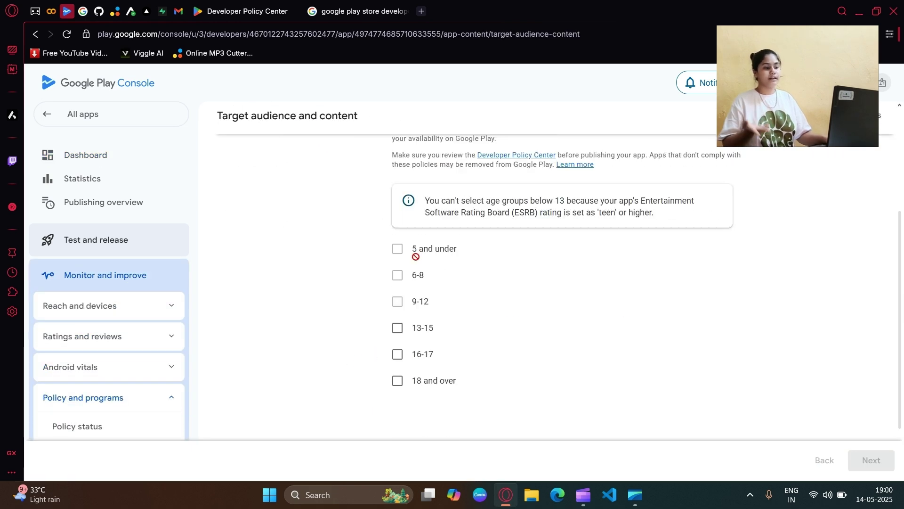
pyautogui.click(397, 328)
pyautogui.click(397, 354)
pyautogui.click(397, 381)
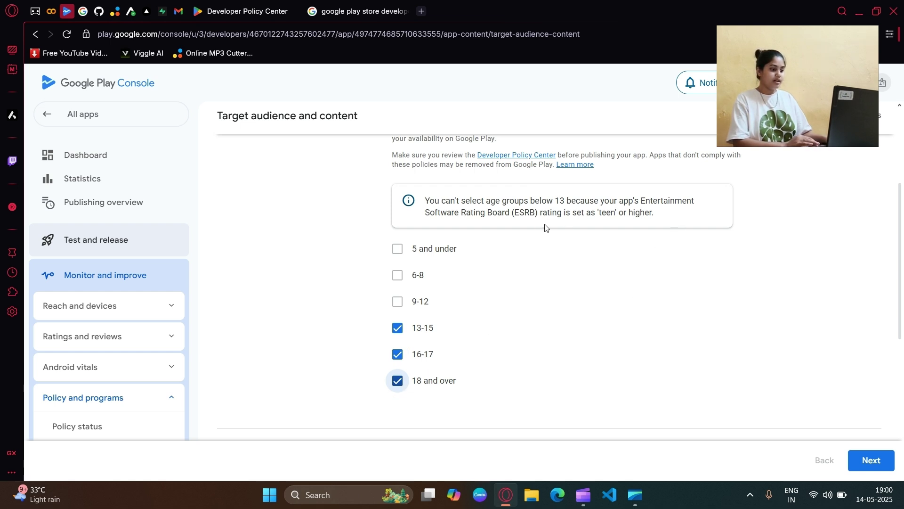
# Step: Stay on the form, continue to the target audience summary and save it
pyautogui.scroll(5, 584, 231)
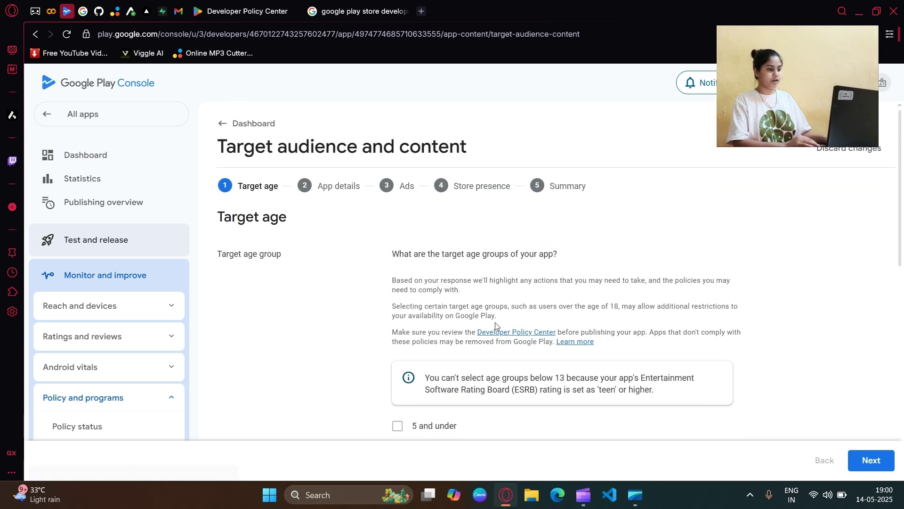
pyautogui.click(252, 125)
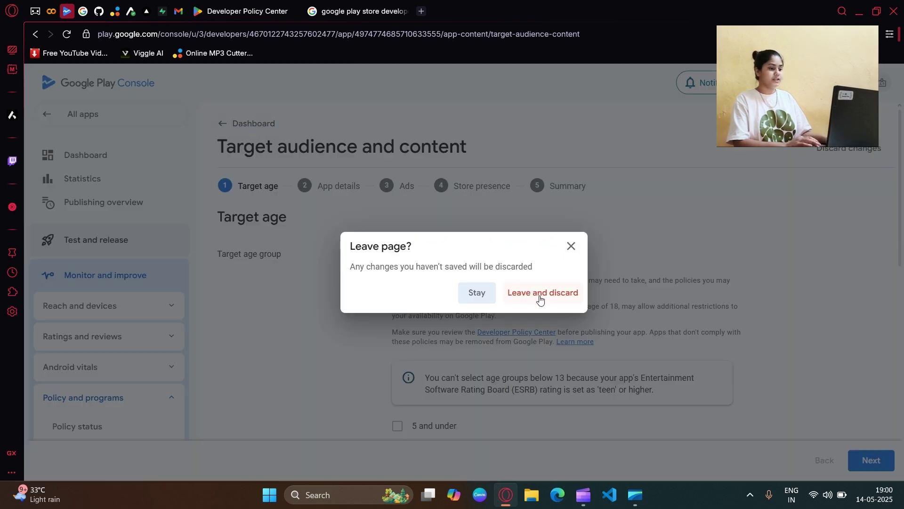
pyautogui.click(476, 292)
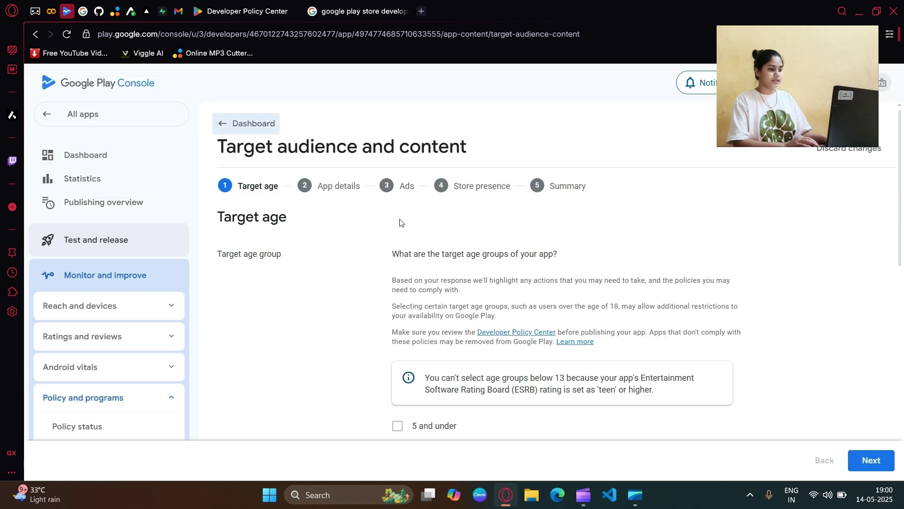
pyautogui.click(871, 460)
pyautogui.moveTo(398, 256); pyautogui.dragTo(654, 259)
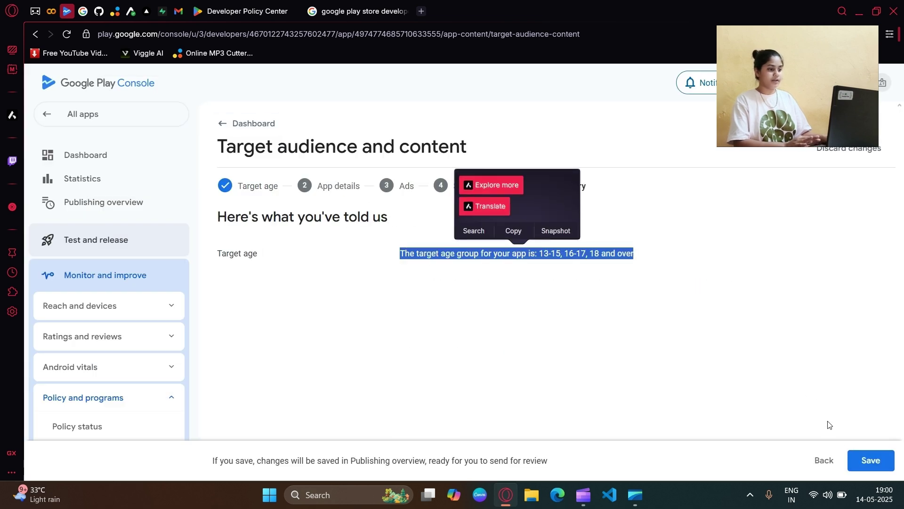
pyautogui.click(369, 277)
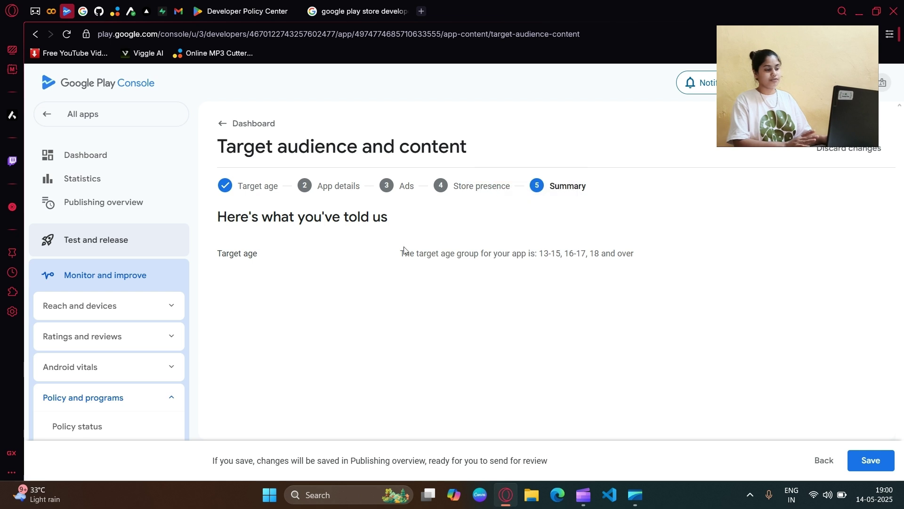
pyautogui.click(869, 459)
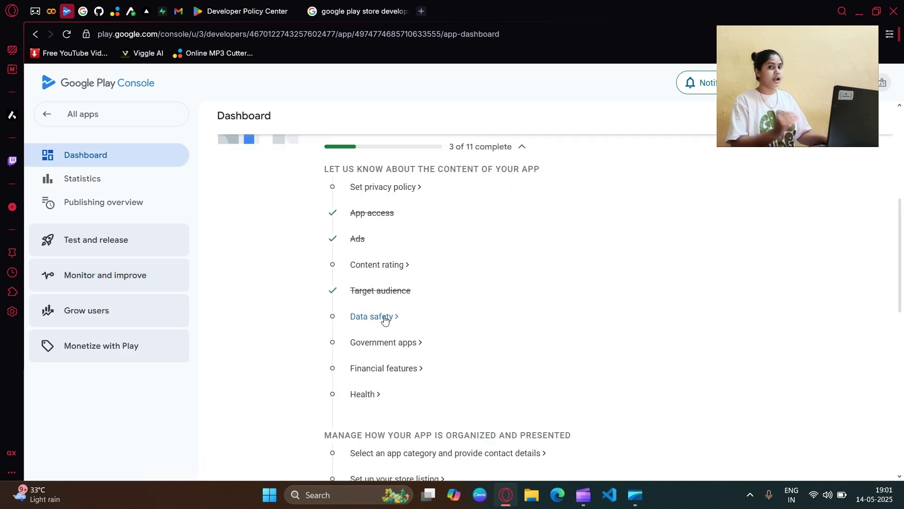
# Step: Start Data safety and answer Yes to collecting user data and to encryption in transit
pyautogui.click(385, 317)
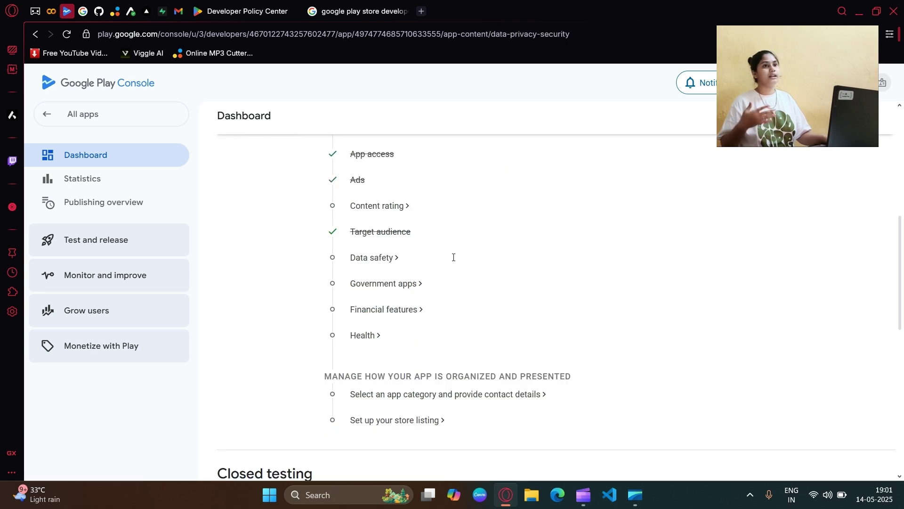
pyautogui.scroll(-5, 292, 235)
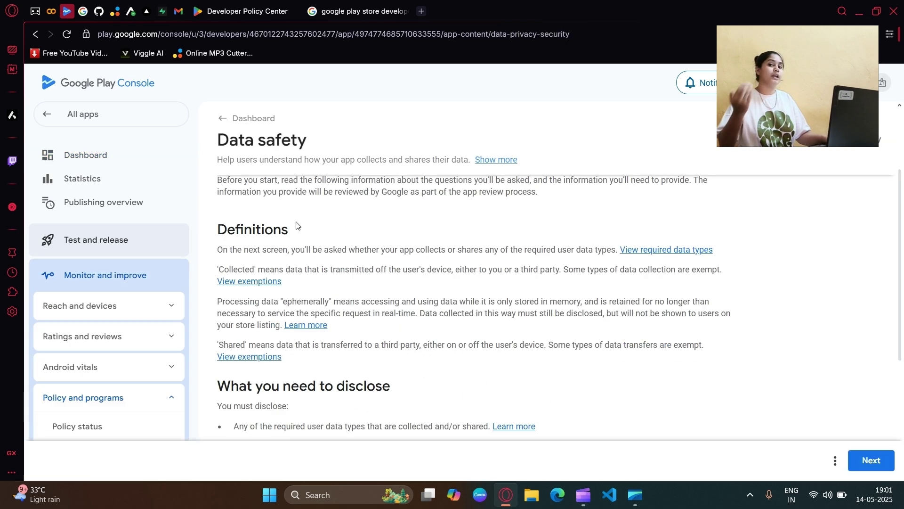
pyautogui.click(872, 460)
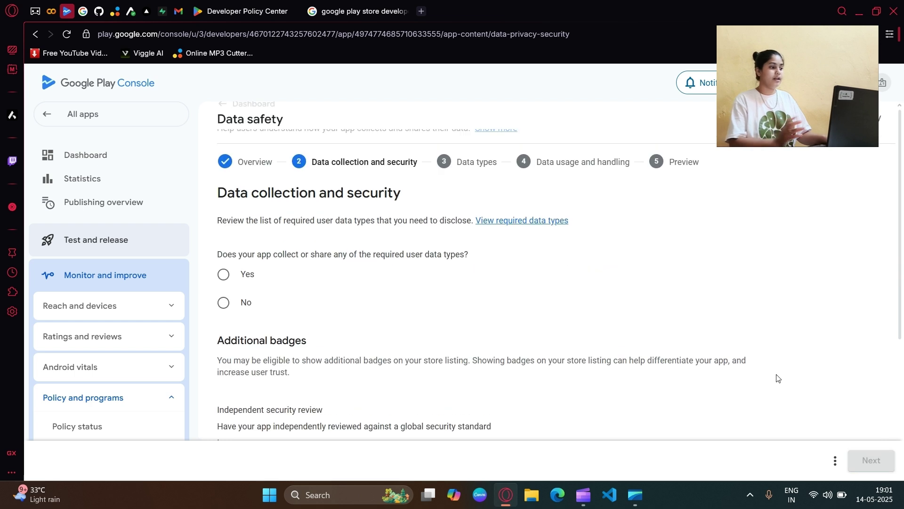
pyautogui.moveTo(225, 236); pyautogui.dragTo(414, 238)
pyautogui.moveTo(222, 295); pyautogui.dragTo(471, 301)
pyautogui.click(223, 315)
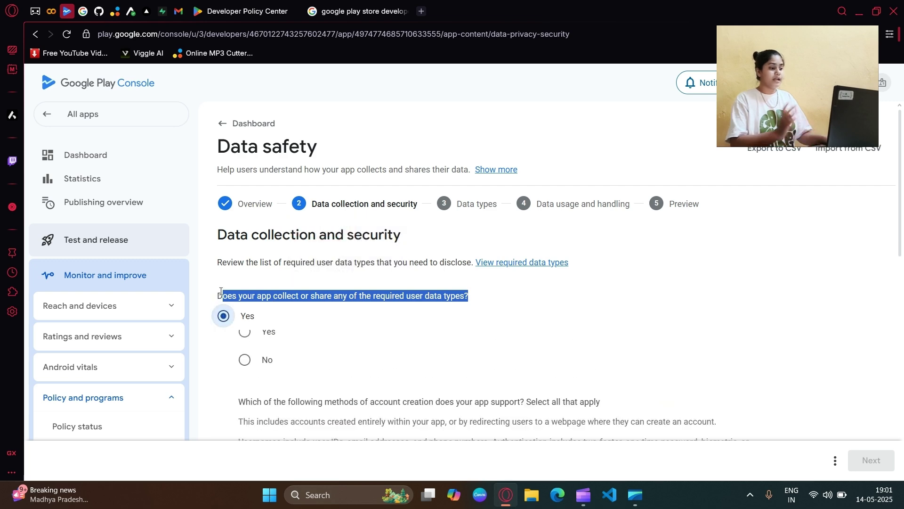
pyautogui.scroll(-1, 272, 257)
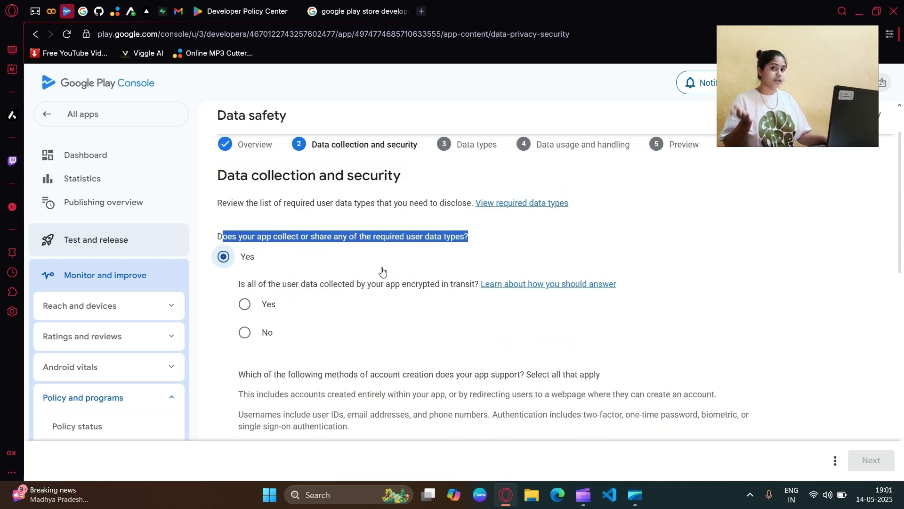
pyautogui.moveTo(239, 285); pyautogui.dragTo(473, 285)
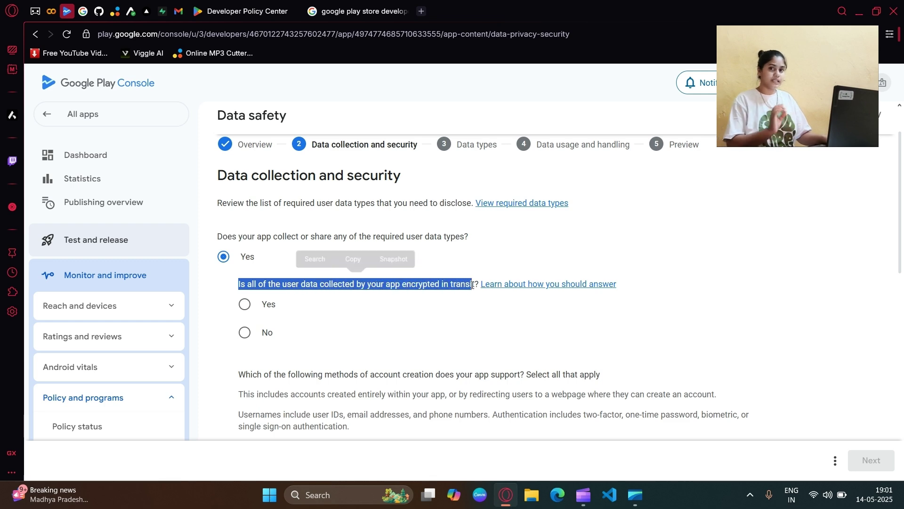
pyautogui.click(245, 303)
pyautogui.click(402, 284)
# Step: Check username and password, username and other authentication, and username, password and other authentication
pyautogui.scroll(-2, 402, 284)
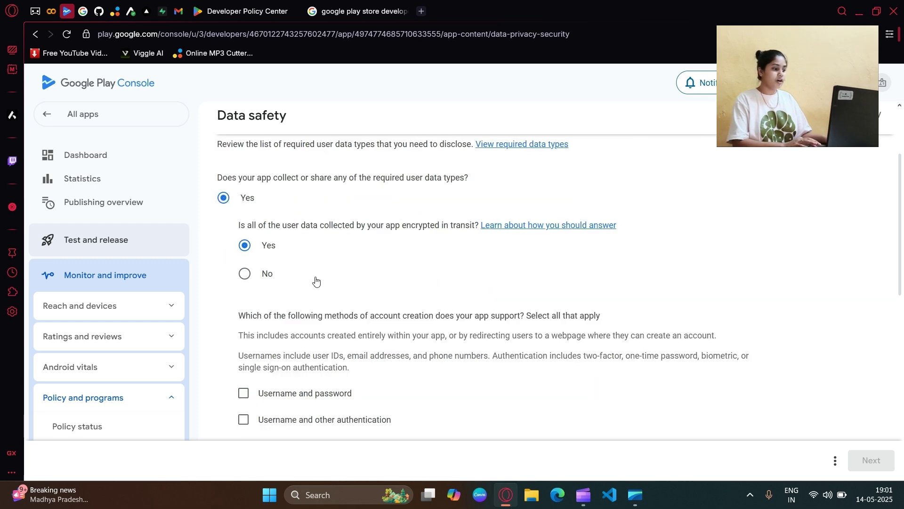
pyautogui.scroll(-2, 393, 261)
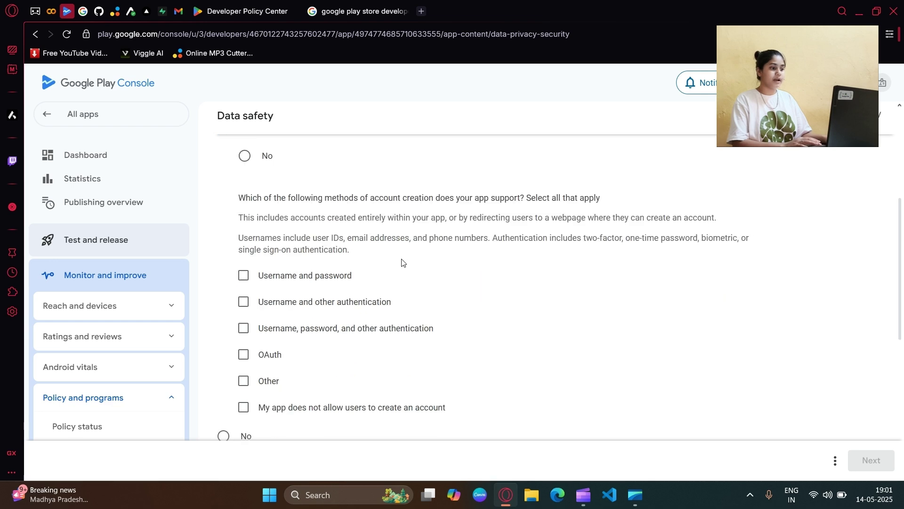
pyautogui.click(243, 216)
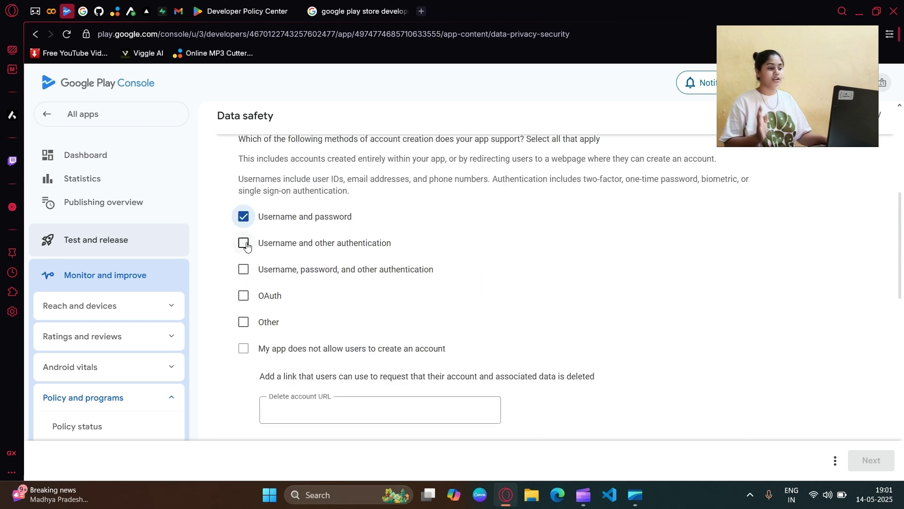
pyautogui.click(243, 269)
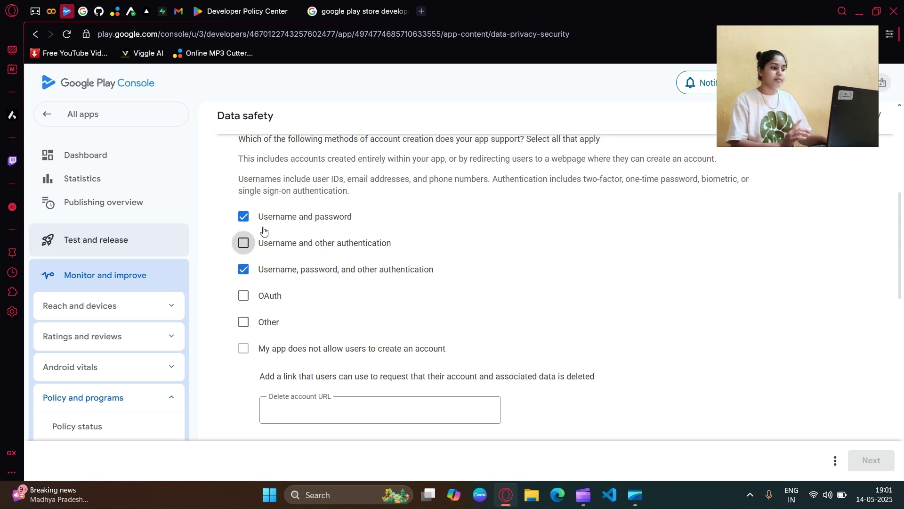
pyautogui.click(243, 243)
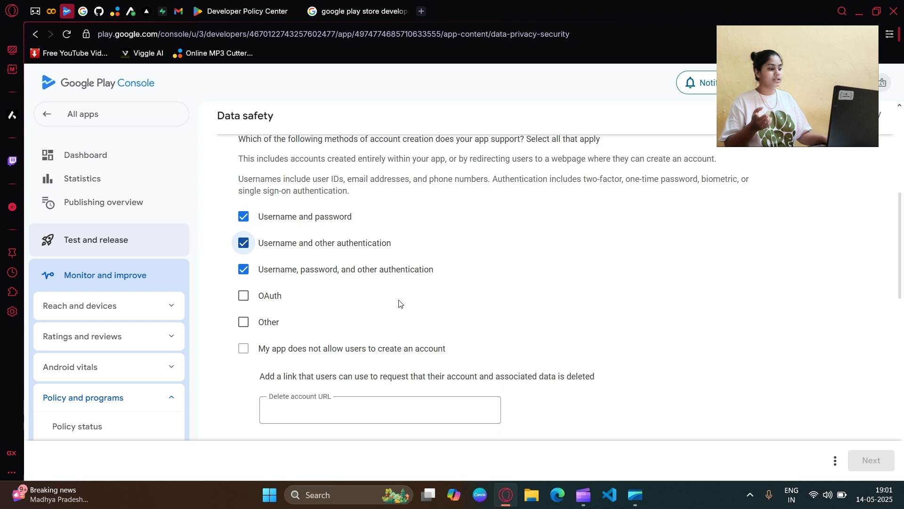
# Step: Leave the account-deletion URL empty, review the rest of the form, and head back to the dashboard
pyautogui.scroll(-1, 409, 303)
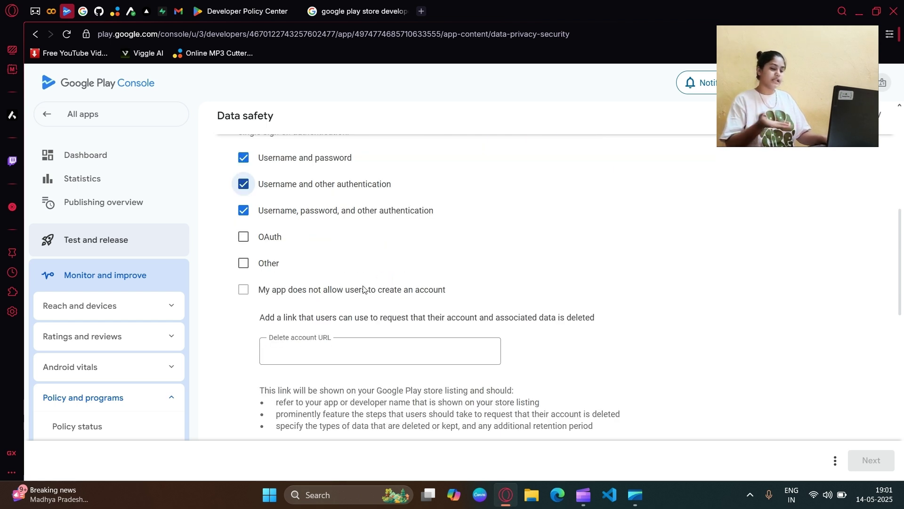
pyautogui.scroll(-3, 362, 296)
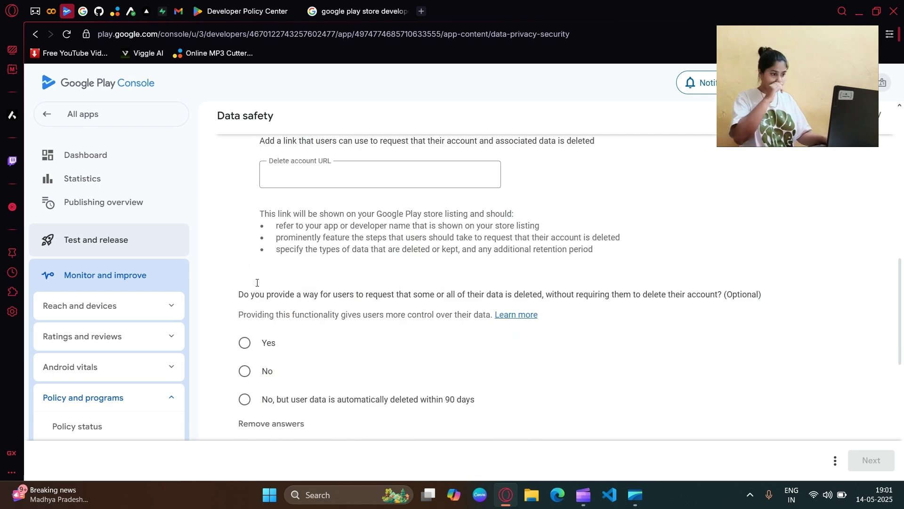
pyautogui.click(298, 175)
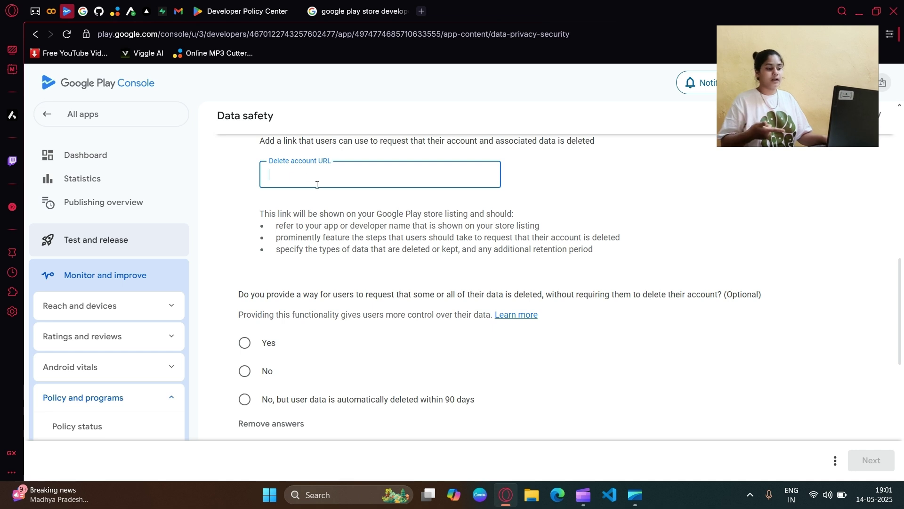
pyautogui.scroll(1, 329, 229)
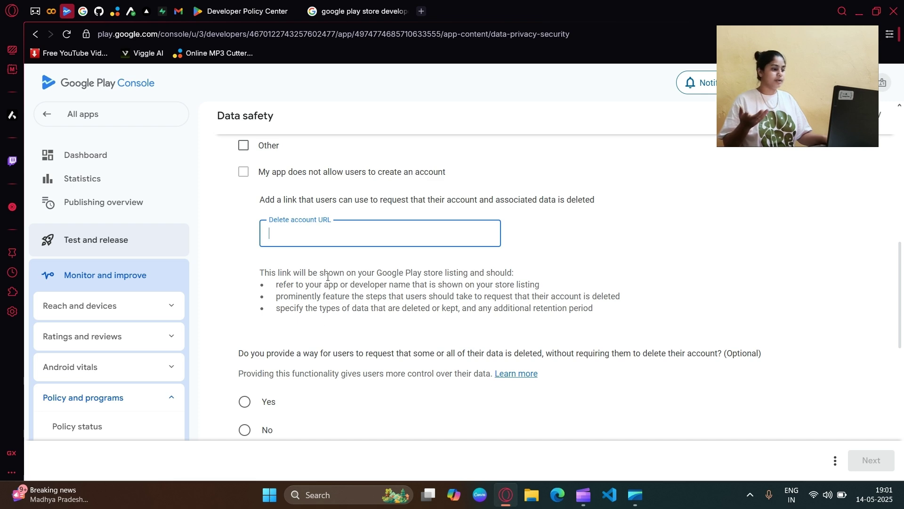
pyautogui.scroll(-2, 328, 277)
pyautogui.scroll(10, 282, 269)
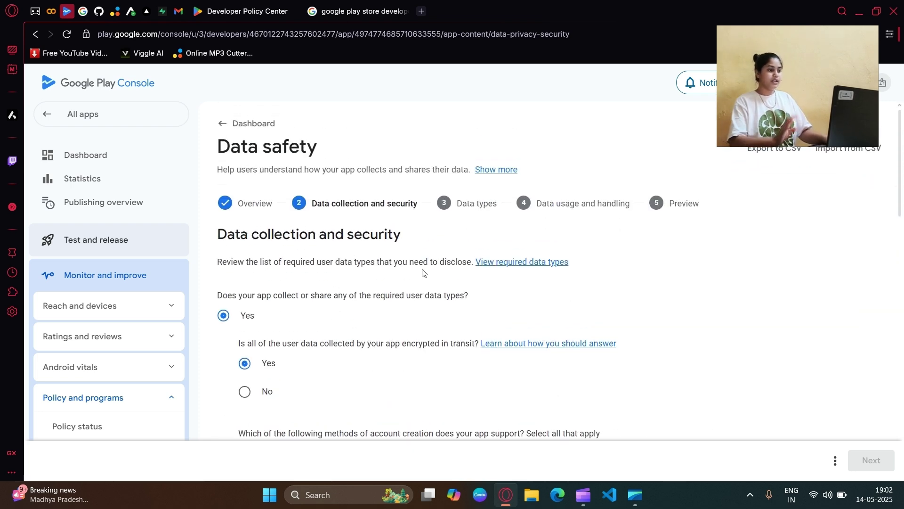
pyautogui.scroll(-5, 421, 278)
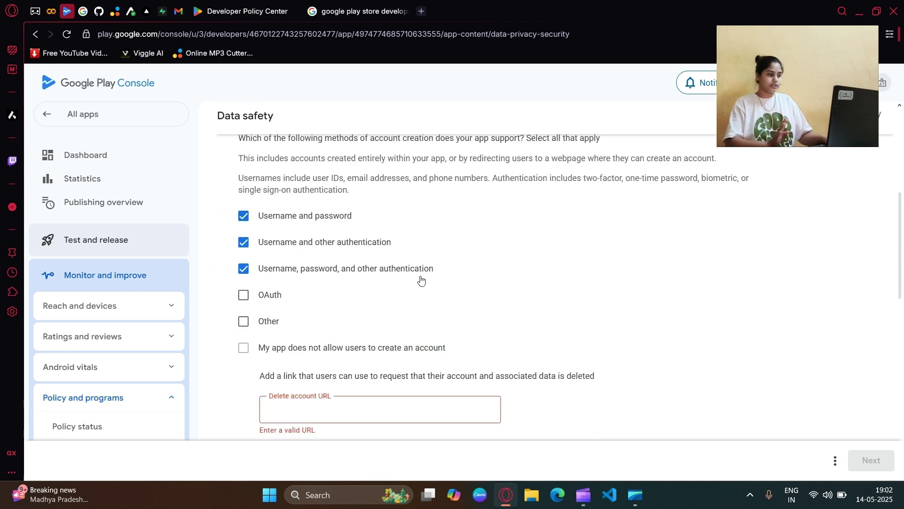
pyautogui.scroll(-4, 421, 280)
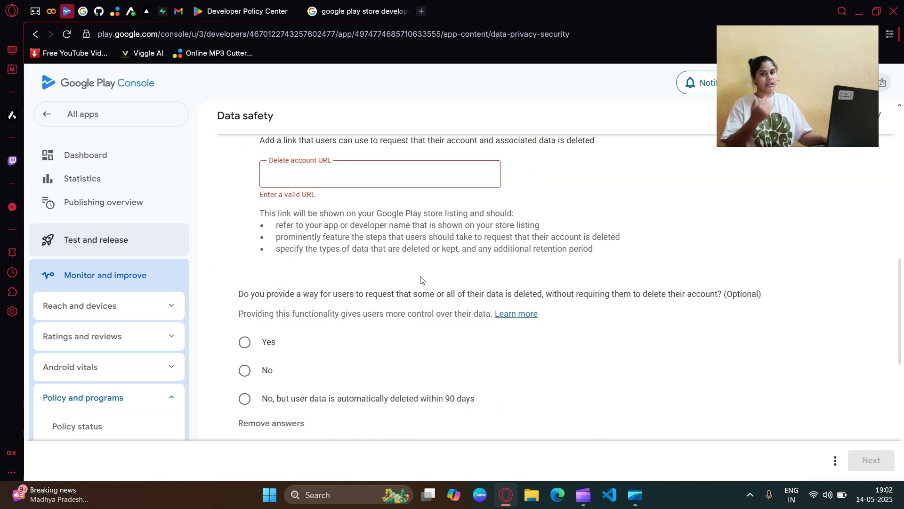
pyautogui.scroll(-1, 421, 280)
pyautogui.scroll(-3, 339, 279)
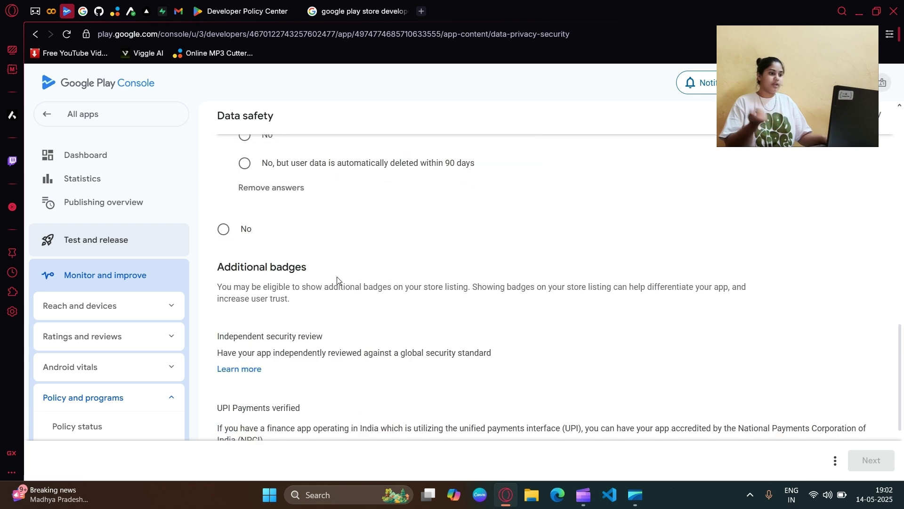
pyautogui.scroll(-3, 325, 279)
pyautogui.scroll(15, 320, 264)
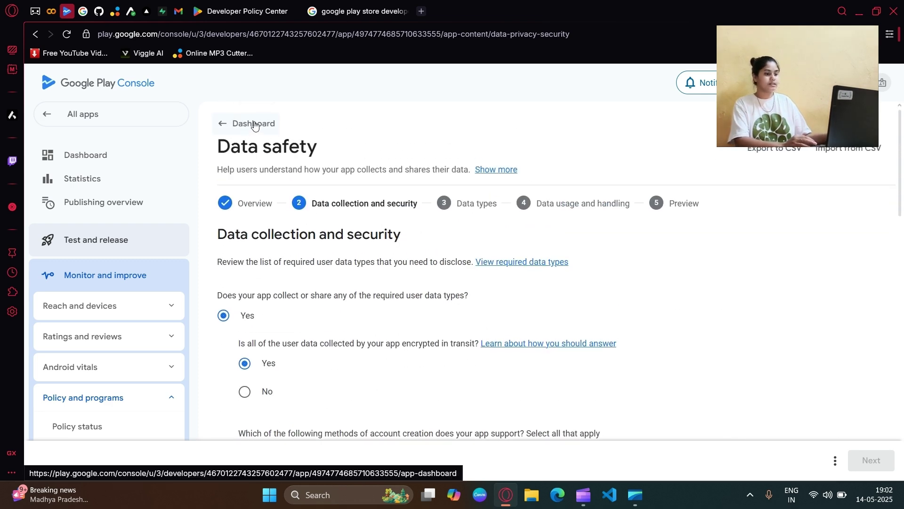
pyautogui.click(254, 123)
# Step: Discard the Data safety answers, then save Government apps as No and return to the dashboard
pyautogui.click(547, 298)
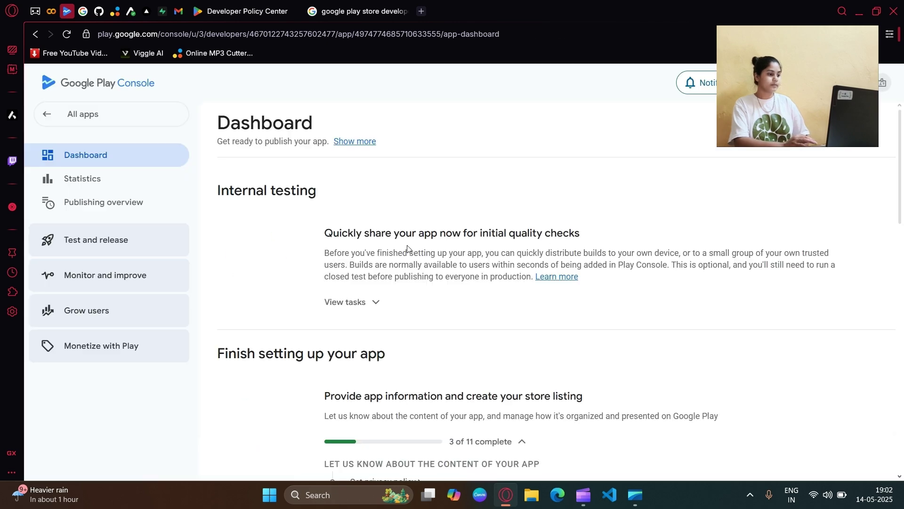
pyautogui.scroll(-7, 405, 255)
pyautogui.click(400, 349)
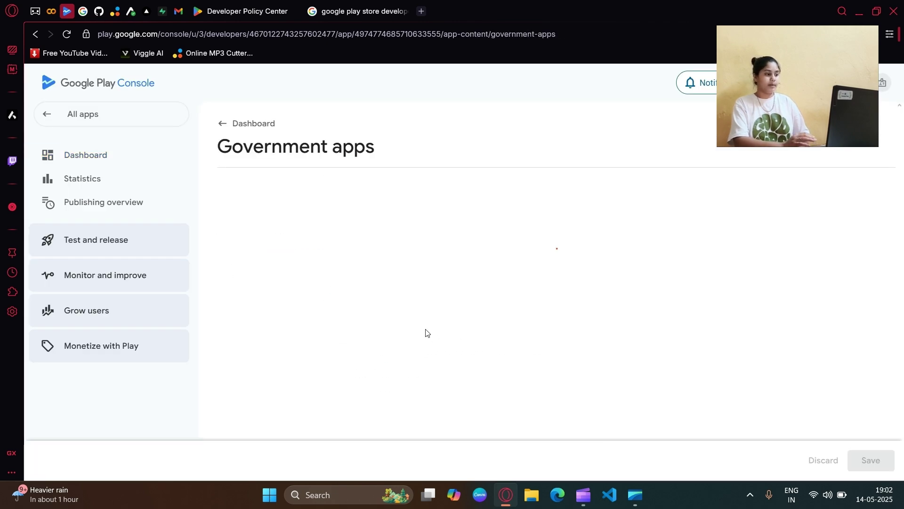
pyautogui.click(224, 302)
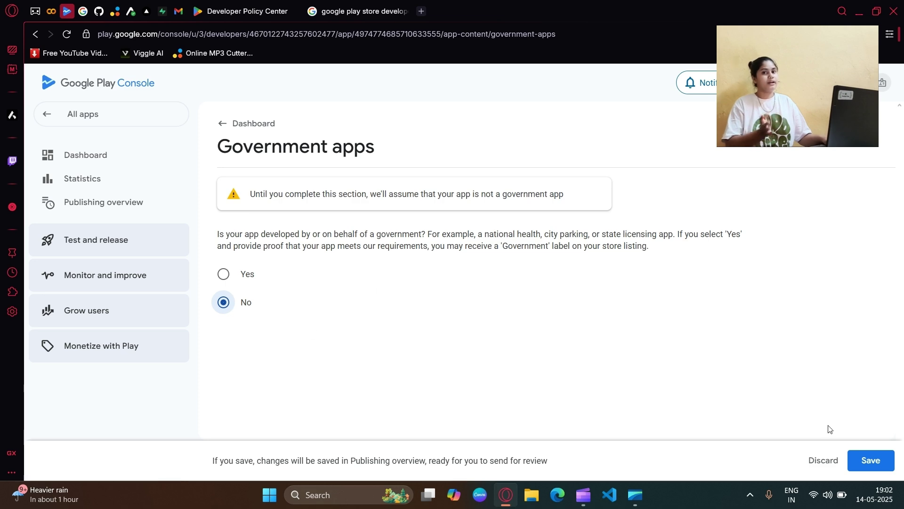
pyautogui.click(246, 276)
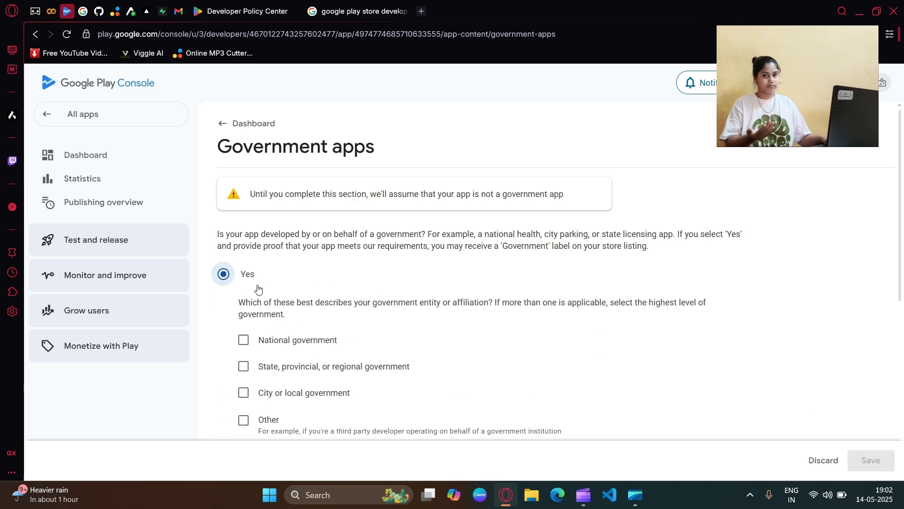
pyautogui.scroll(-3, 259, 288)
pyautogui.click(224, 339)
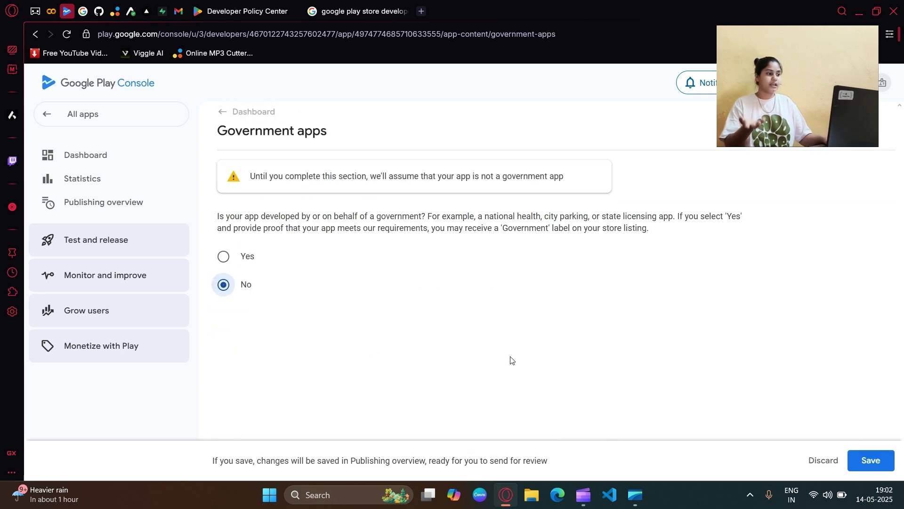
pyautogui.click(873, 461)
pyautogui.click(235, 124)
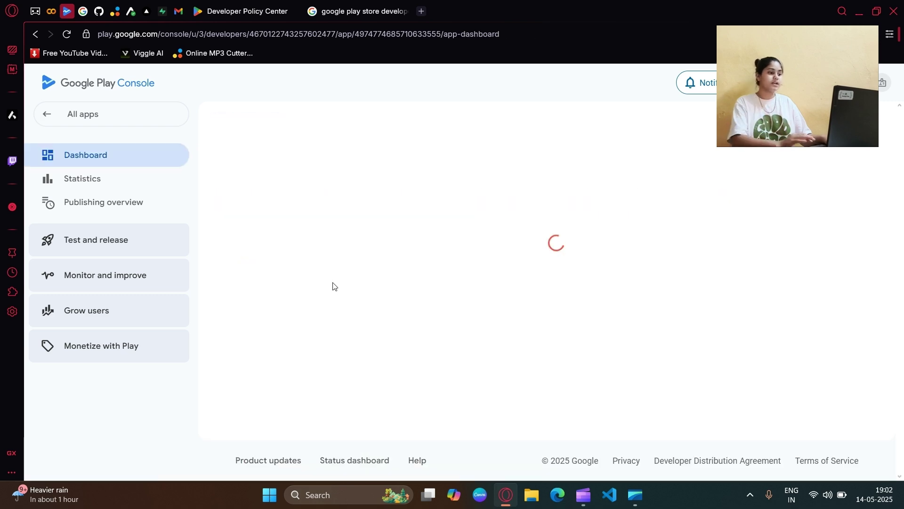
pyautogui.scroll(-5, 335, 287)
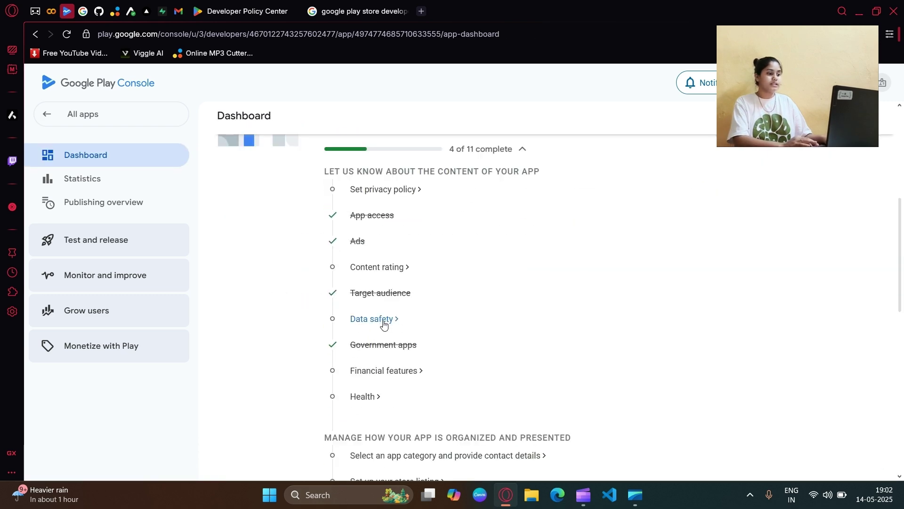
# Step: Tick 'My app doesn't provide any financial features', continue, and save it from the three-dot menu
pyautogui.click(390, 372)
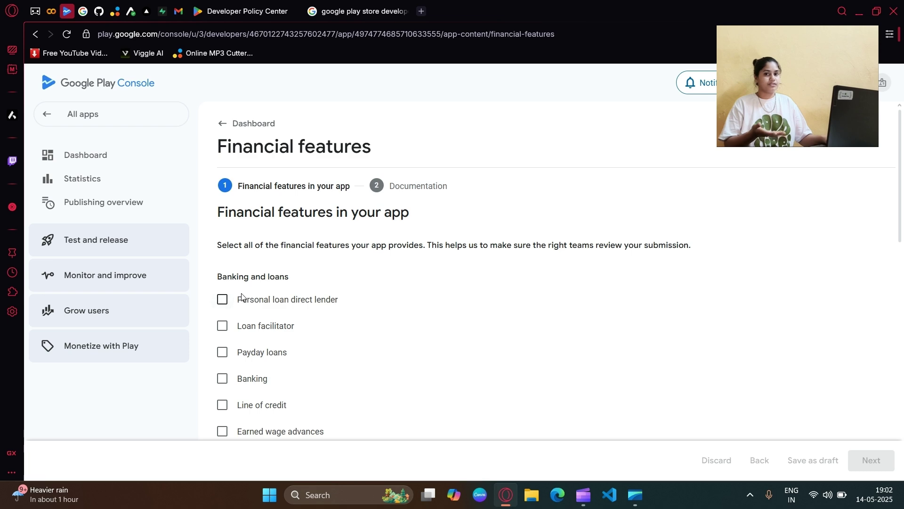
pyautogui.scroll(-3, 328, 322)
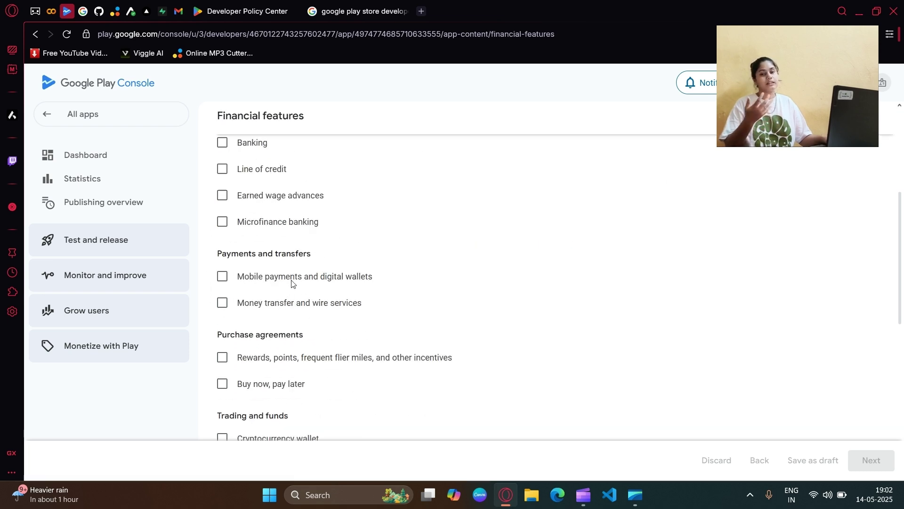
pyautogui.scroll(-7, 303, 289)
pyautogui.scroll(8, 249, 175)
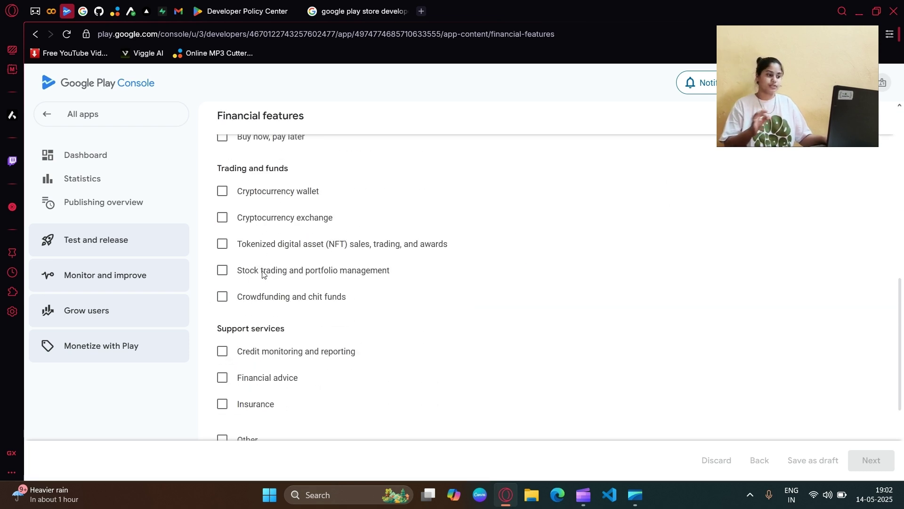
pyautogui.scroll(-8, 255, 286)
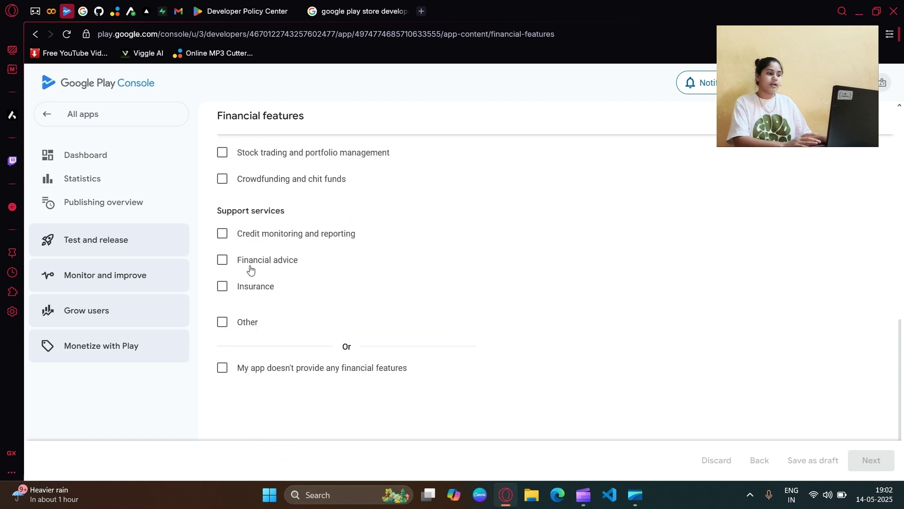
pyautogui.click(223, 368)
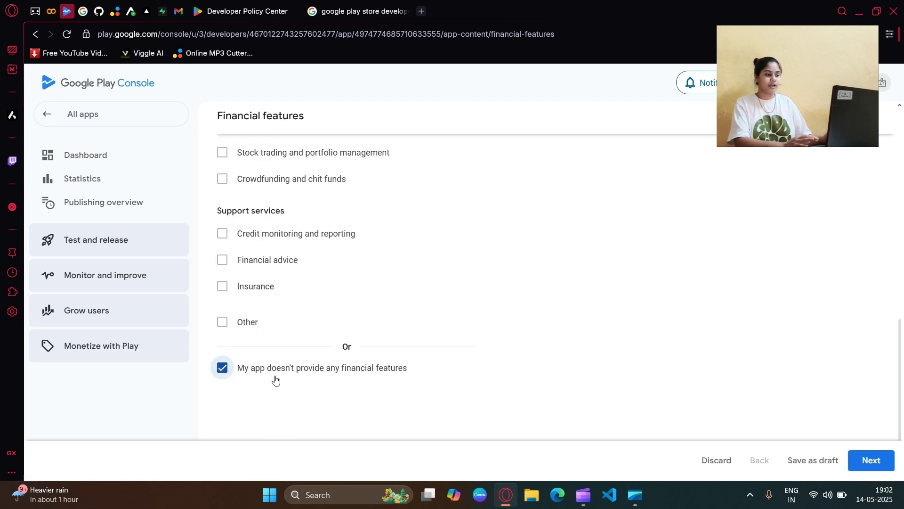
pyautogui.moveTo(274, 380); pyautogui.dragTo(407, 373)
pyautogui.click(456, 388)
pyautogui.click(869, 471)
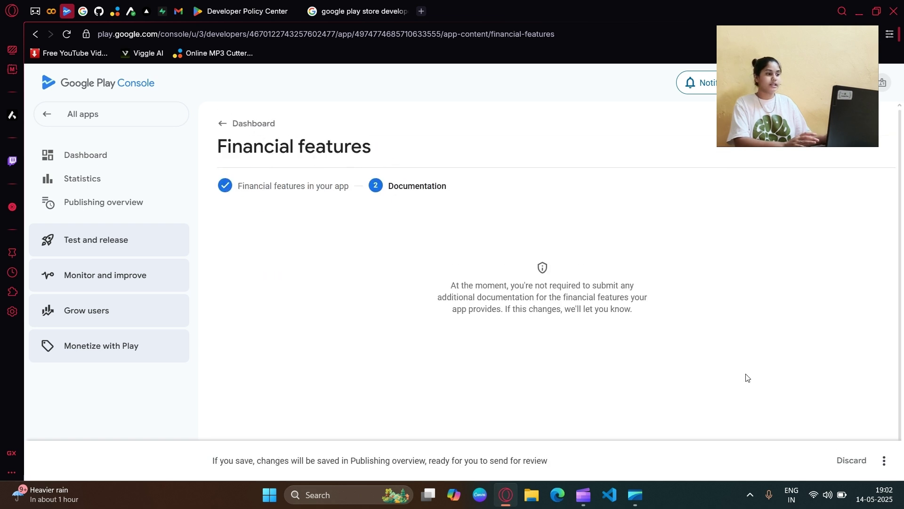
pyautogui.click(884, 460)
pyautogui.click(846, 434)
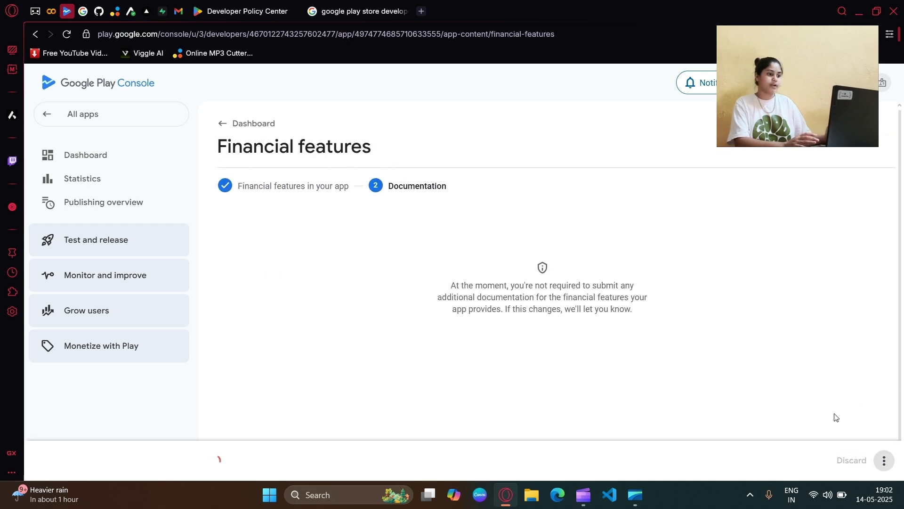
pyautogui.click(255, 125)
# Step: Tick 'My app does not have any health features' in Health, save, and return to the dashboard
pyautogui.scroll(-3, 471, 323)
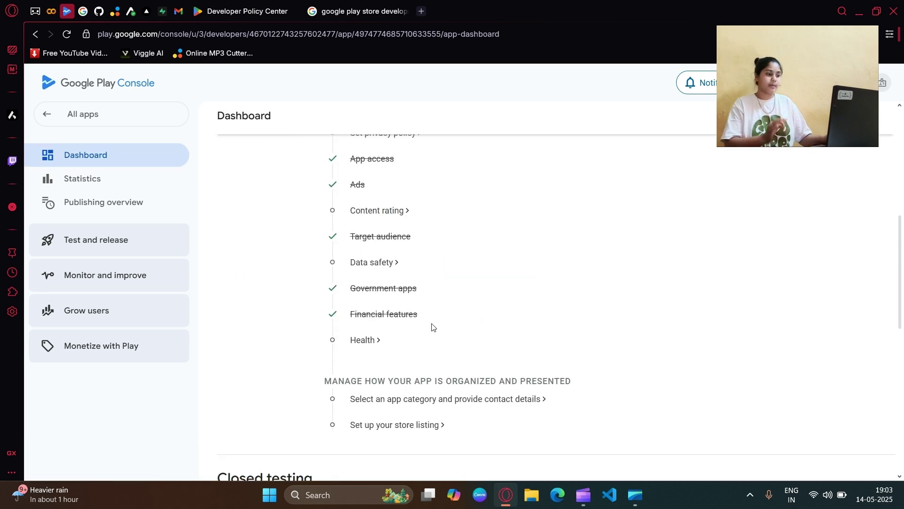
pyautogui.click(358, 281)
pyautogui.scroll(-5, 429, 284)
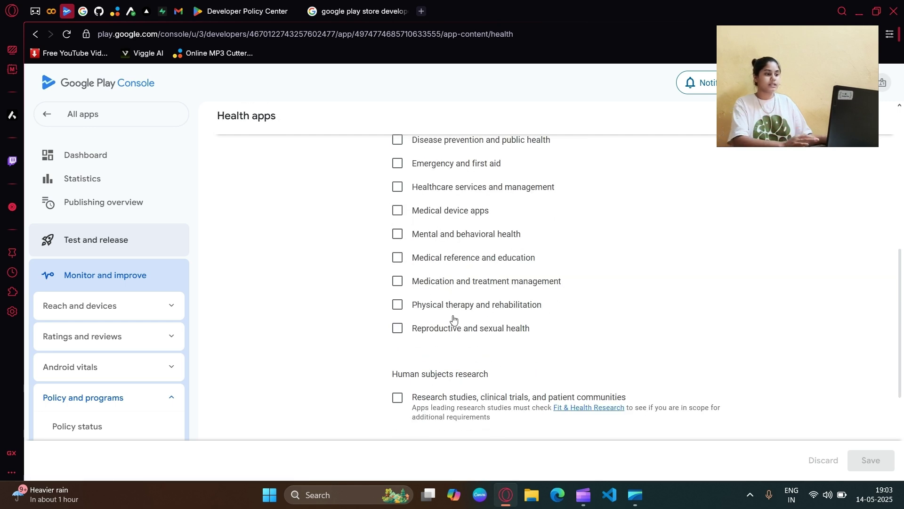
pyautogui.scroll(-2, 460, 323)
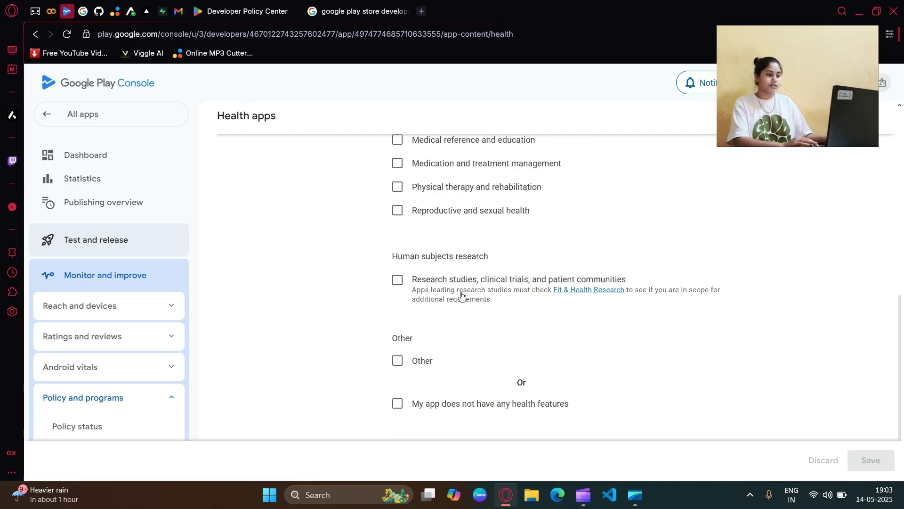
pyautogui.scroll(-1, 461, 295)
pyautogui.click(397, 345)
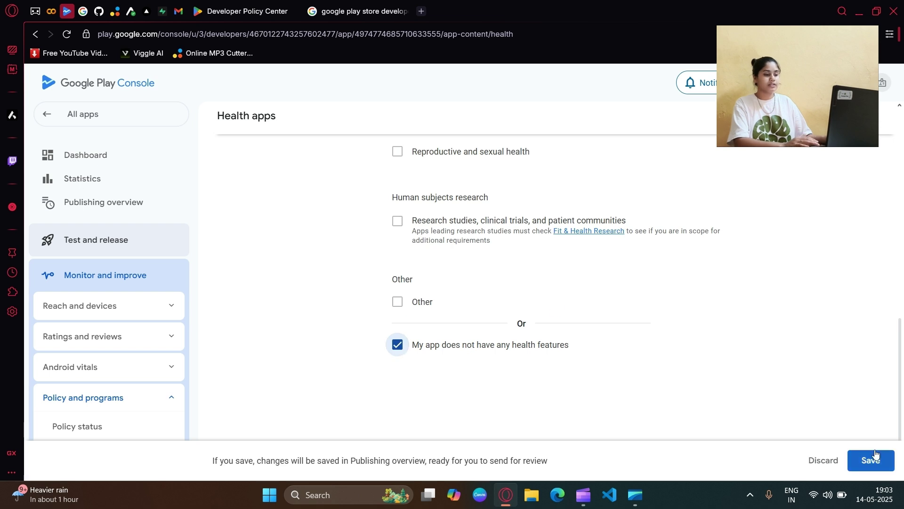
pyautogui.click(870, 460)
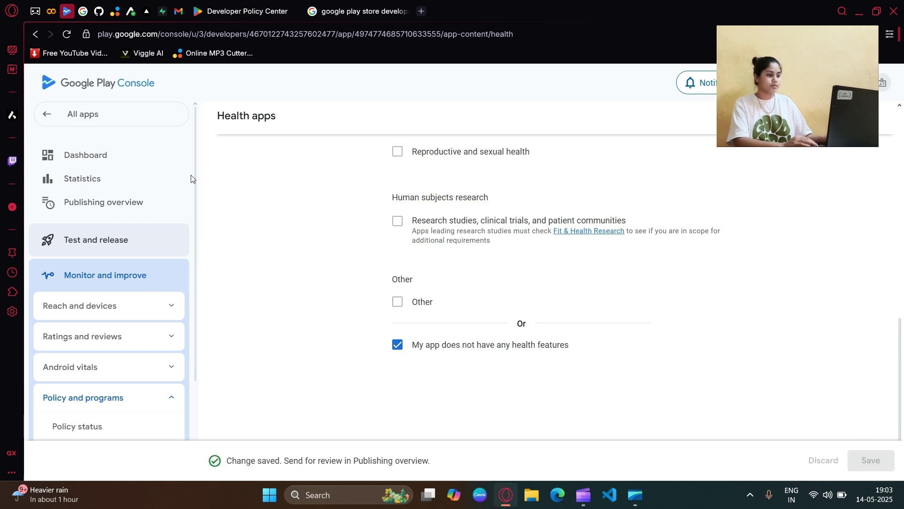
pyautogui.scroll(15, 276, 214)
pyautogui.click(264, 136)
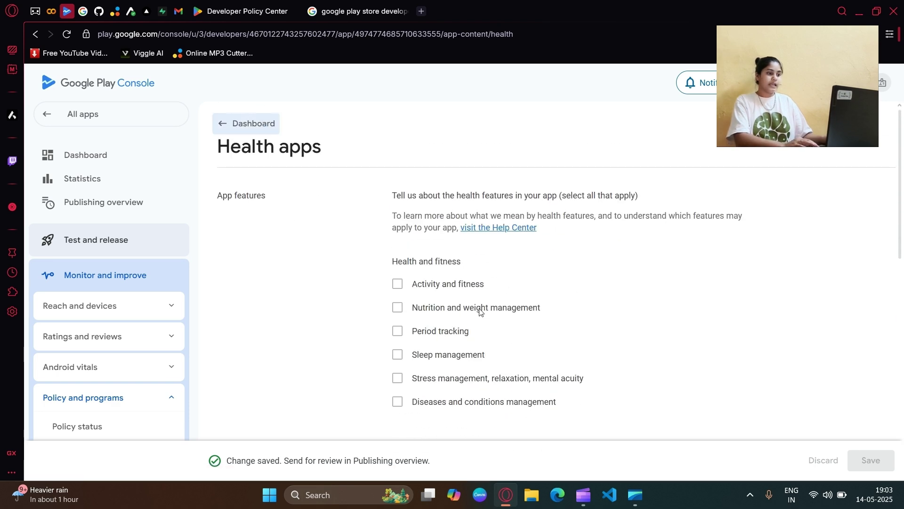
pyautogui.scroll(-3, 473, 286)
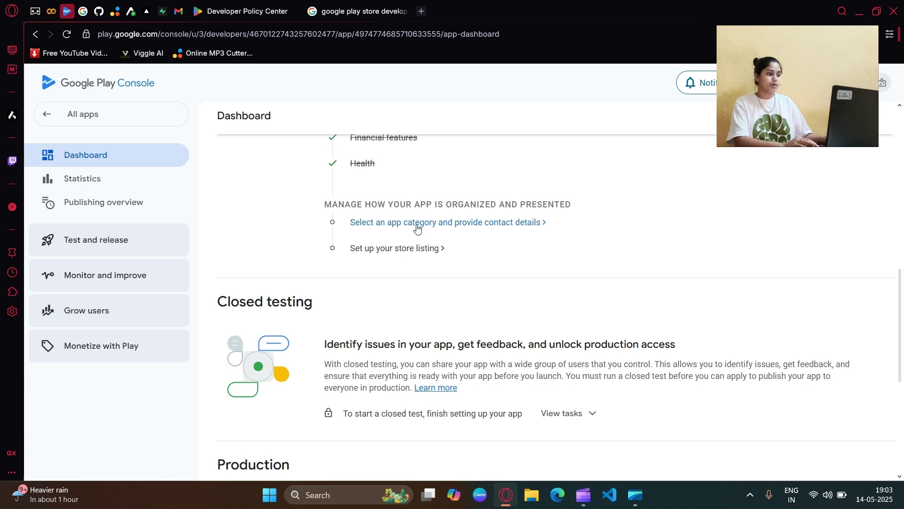
# Step: Set the app category to App, Education in Store settings and save it
pyautogui.click(465, 225)
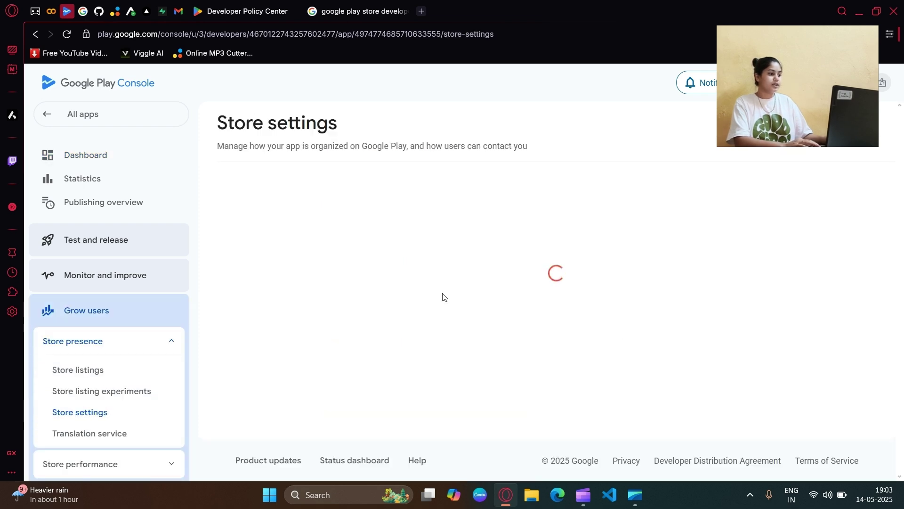
pyautogui.scroll(-1, 443, 295)
pyautogui.scroll(1, 442, 295)
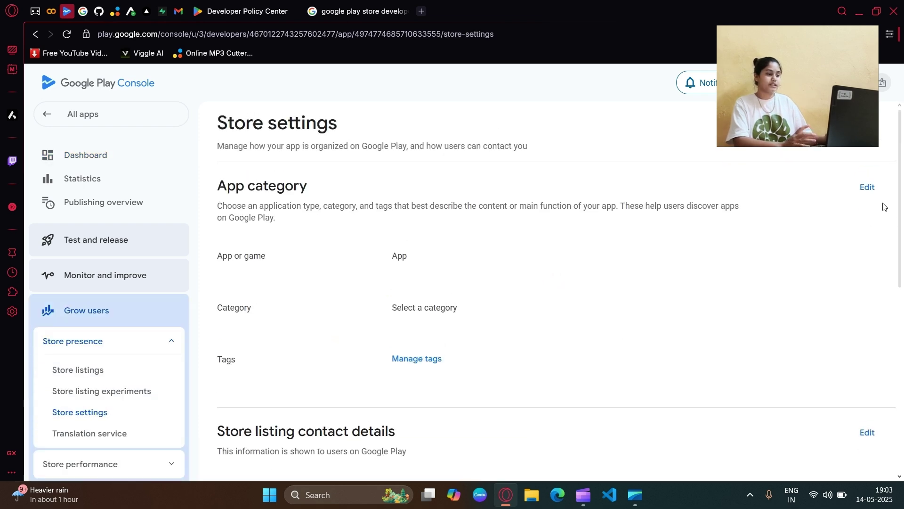
pyautogui.click(867, 187)
pyautogui.click(256, 254)
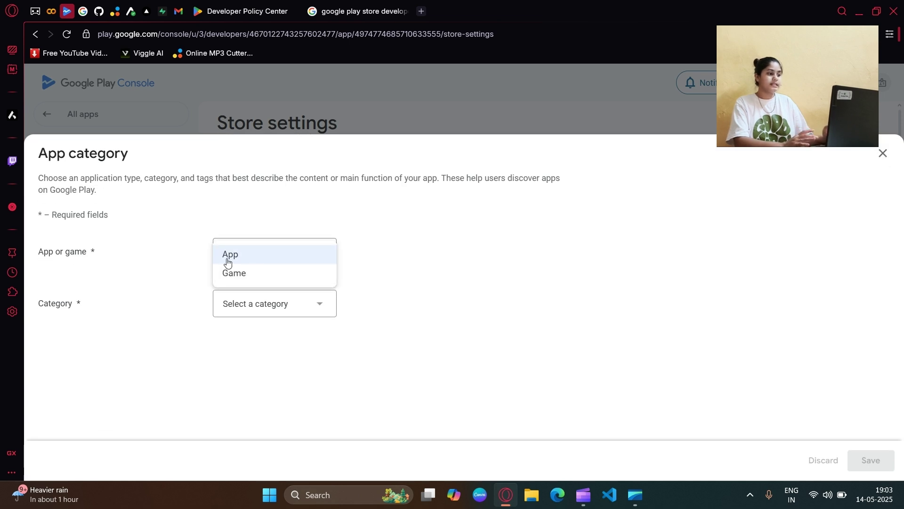
pyautogui.click(253, 260)
pyautogui.click(263, 302)
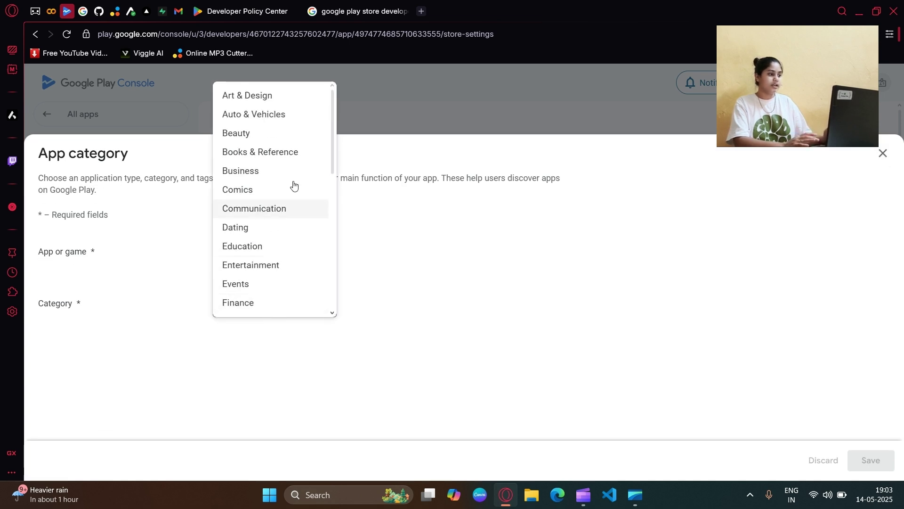
pyautogui.scroll(-8, 248, 185)
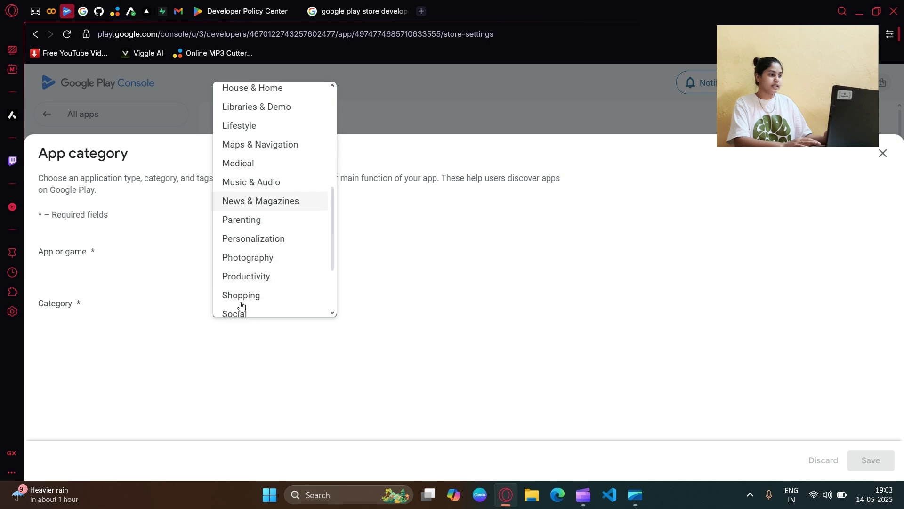
pyautogui.scroll(7, 263, 281)
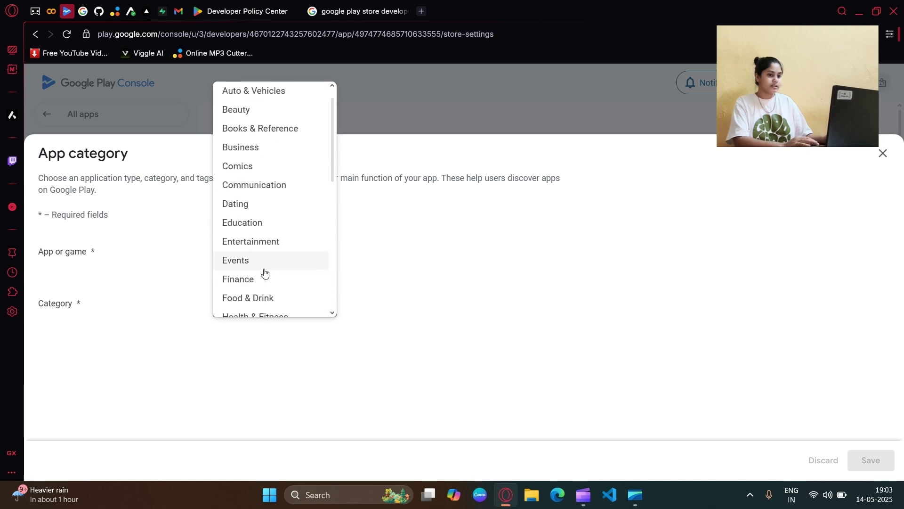
pyautogui.click(264, 228)
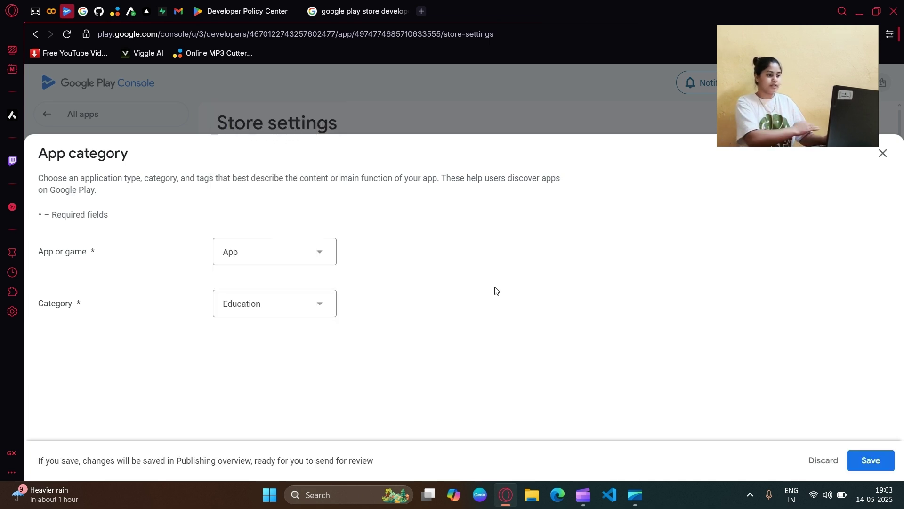
pyautogui.click(854, 457)
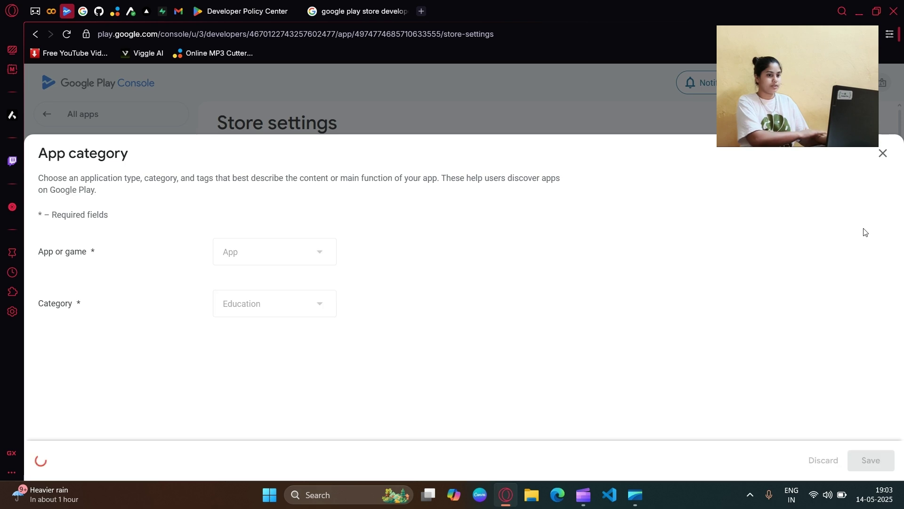
pyautogui.click(881, 155)
# Step: Review the store listing contact details without saving, then return to the dashboard checklist
pyautogui.scroll(-3, 589, 283)
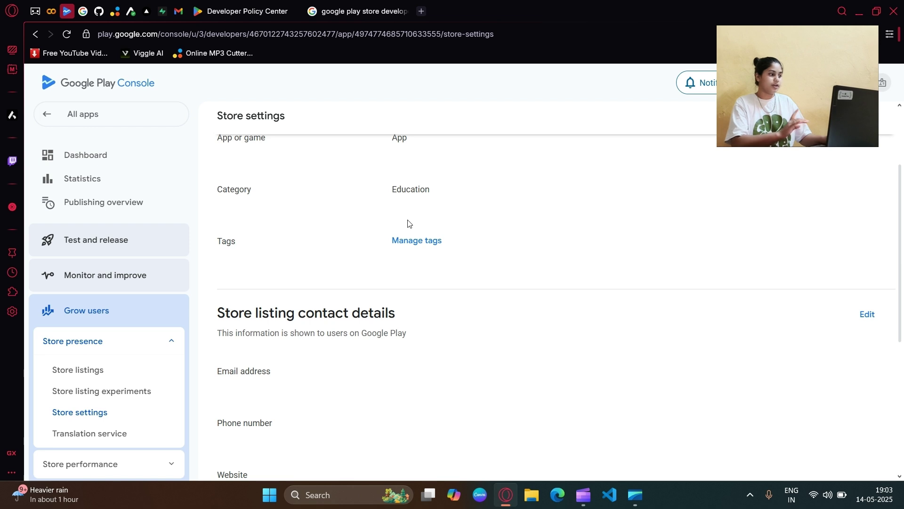
pyautogui.scroll(-3, 586, 233)
pyautogui.click(869, 196)
pyautogui.click(325, 234)
pyautogui.click(288, 299)
pyautogui.click(312, 350)
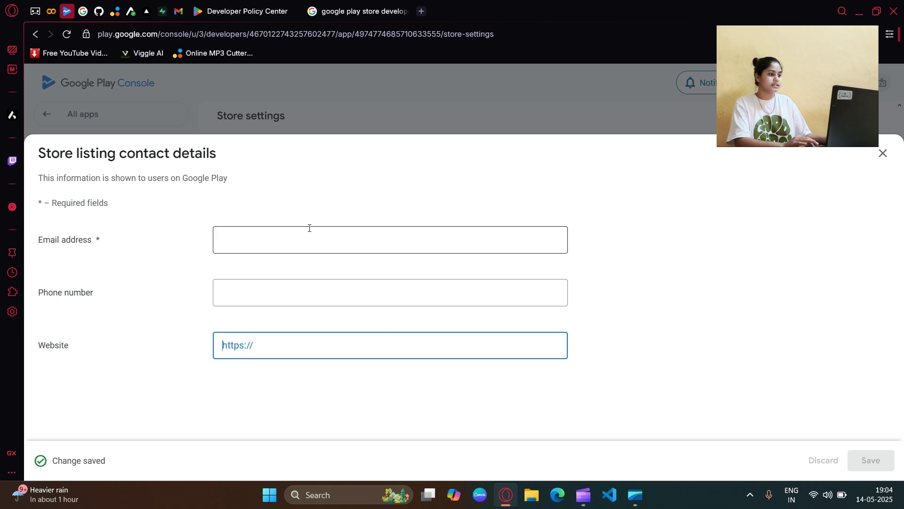
pyautogui.click(270, 246)
pyautogui.press('Escape')
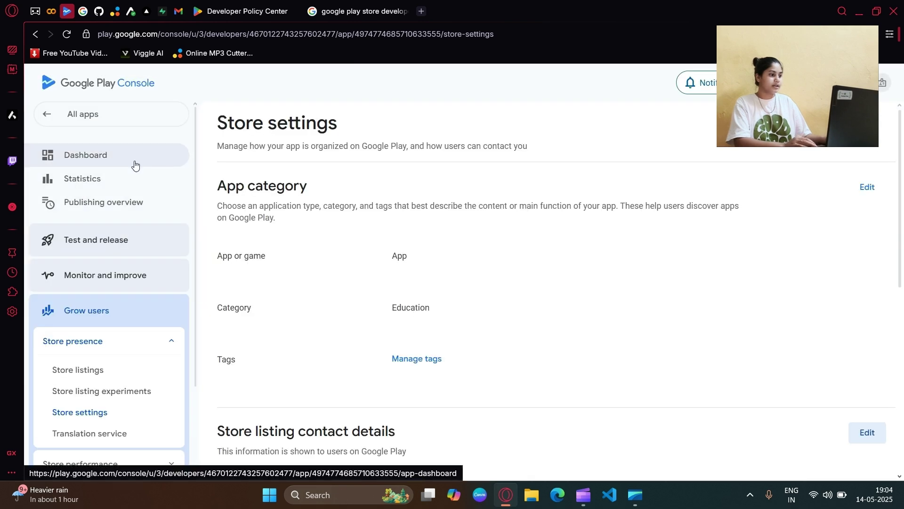
pyautogui.click(135, 164)
pyautogui.scroll(-9, 400, 301)
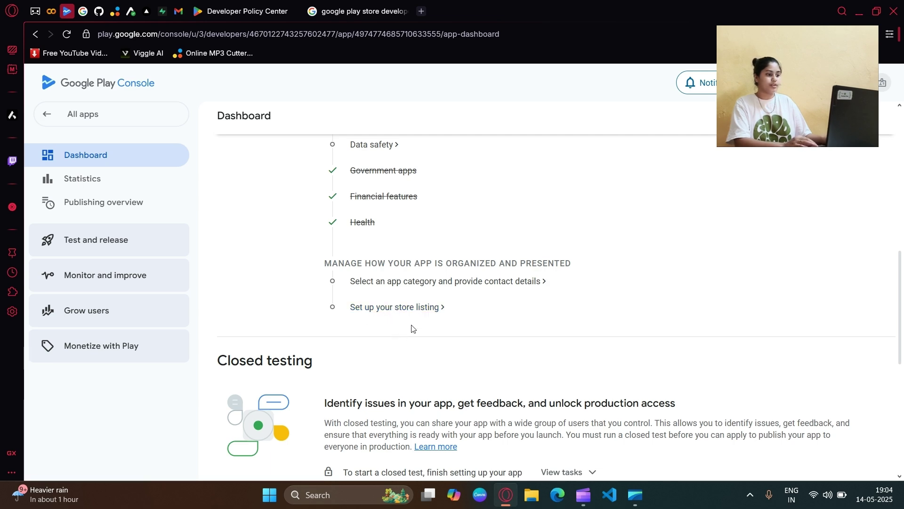
pyautogui.click(395, 307)
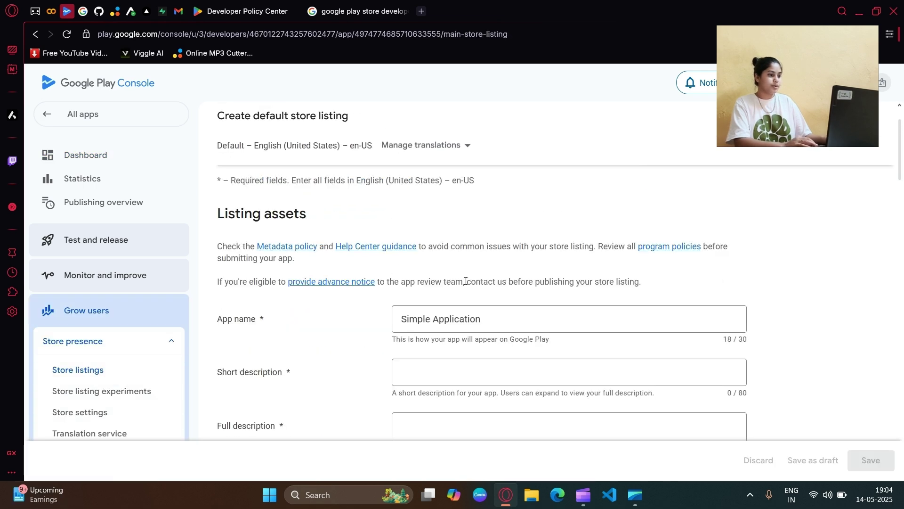
# Step: Look over the app name, short and full description, and app icon fields, leaving the icon empty
pyautogui.tripleClick(430, 320)
pyautogui.press('Tab')
pyautogui.scroll(-3, 429, 323)
pyautogui.click(457, 277)
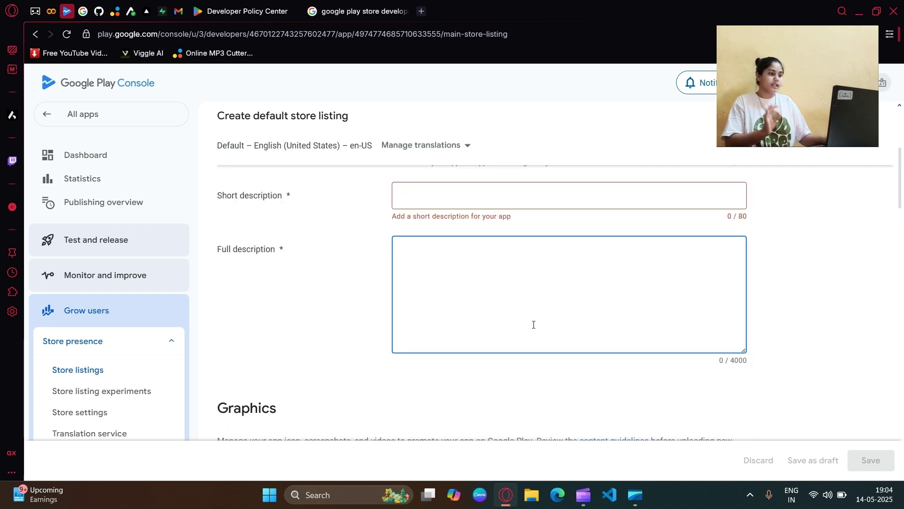
pyautogui.scroll(-4, 606, 309)
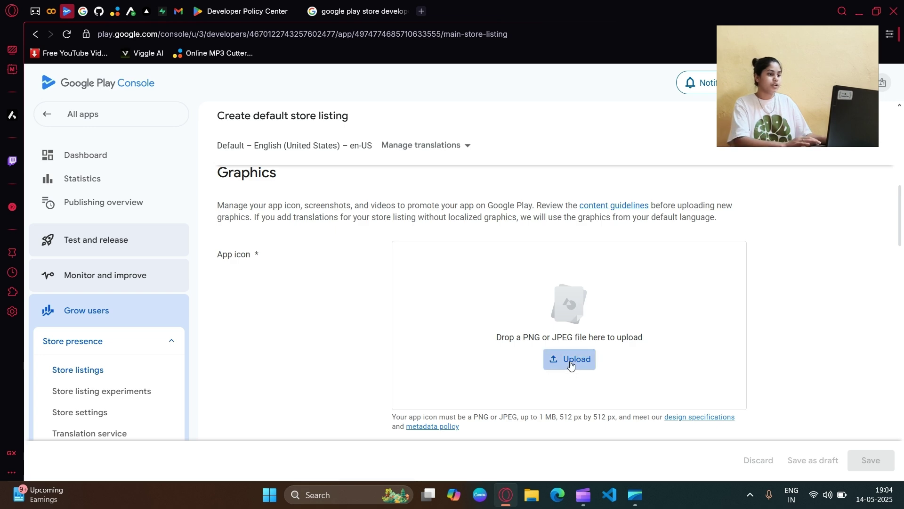
pyautogui.click(571, 365)
pyautogui.click(638, 310)
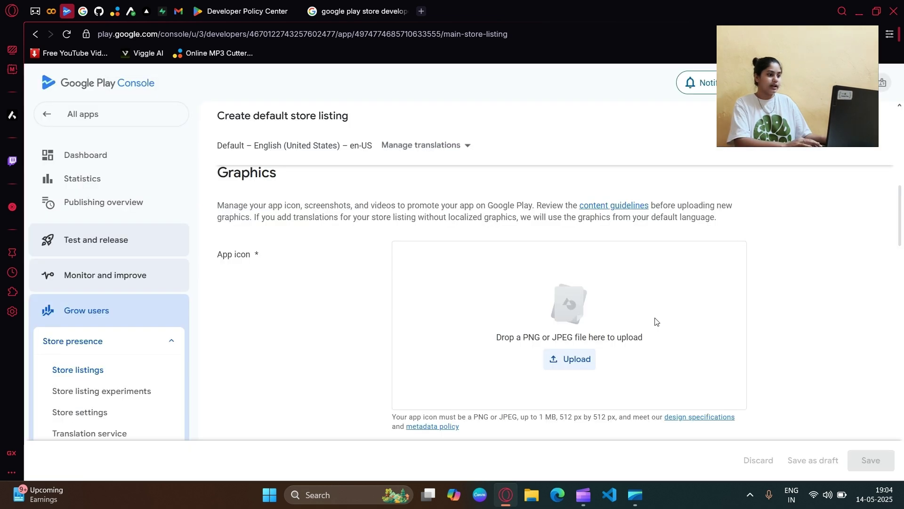
# Step: Review the promo video field and the phone screenshot upload requirements
pyautogui.scroll(-4, 644, 303)
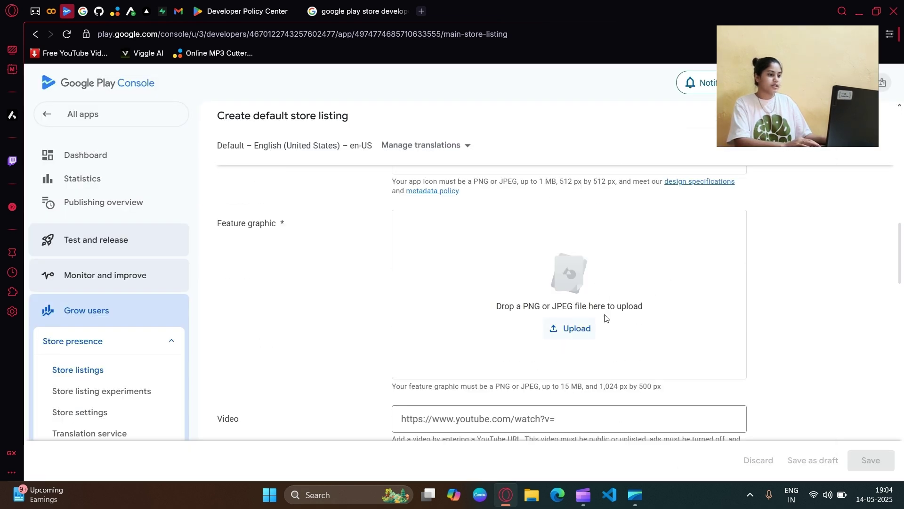
pyautogui.scroll(-3, 597, 301)
pyautogui.click(537, 240)
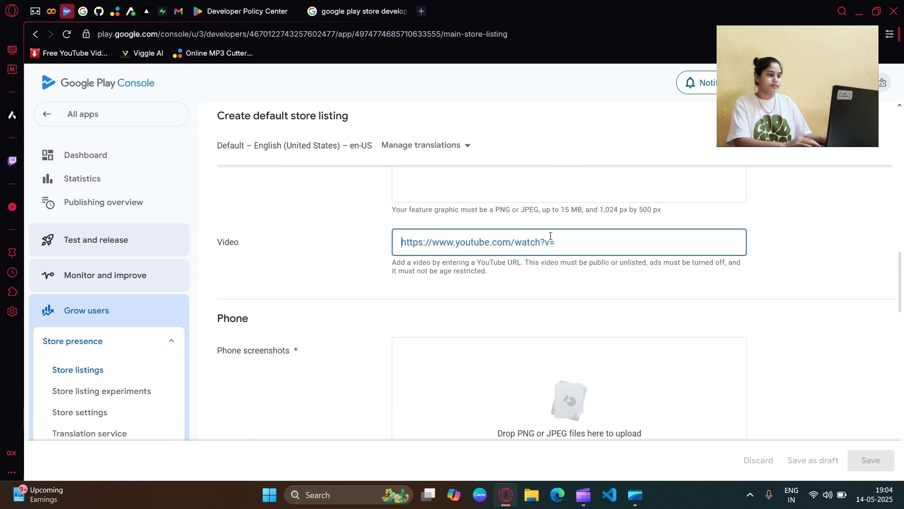
pyautogui.scroll(-2, 515, 271)
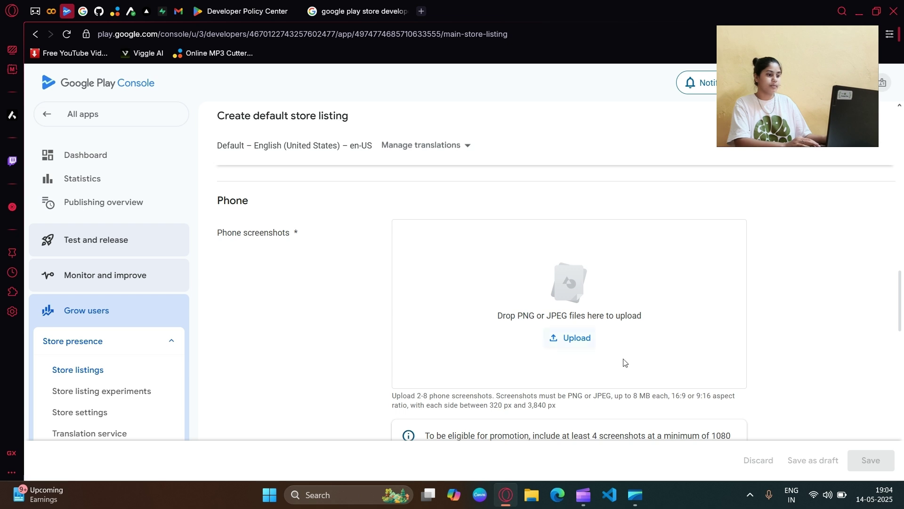
pyautogui.moveTo(304, 236); pyautogui.dragTo(209, 223)
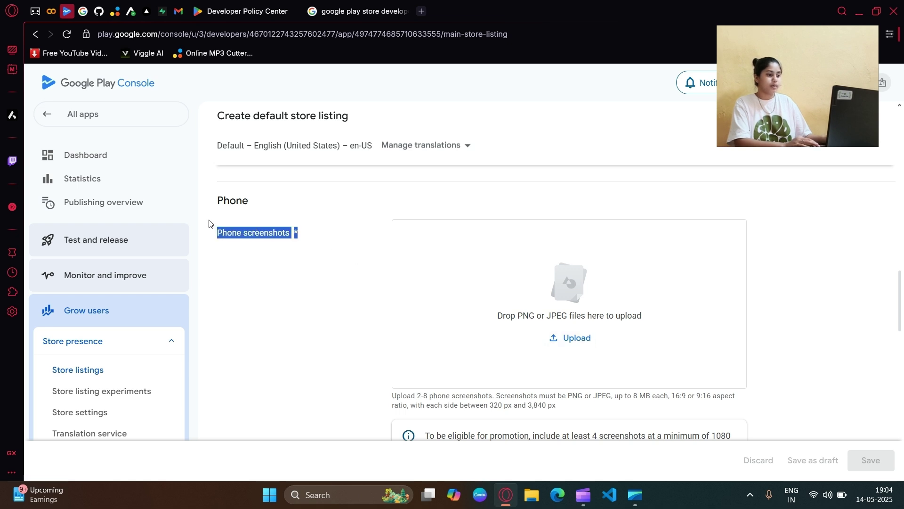
pyautogui.doubleClick(577, 314)
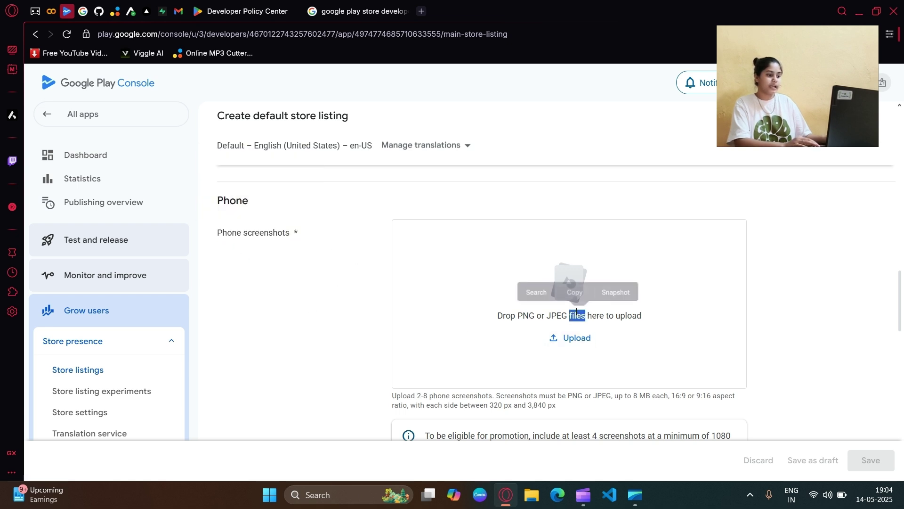
pyautogui.moveTo(489, 315); pyautogui.dragTo(495, 397)
pyautogui.click(680, 344)
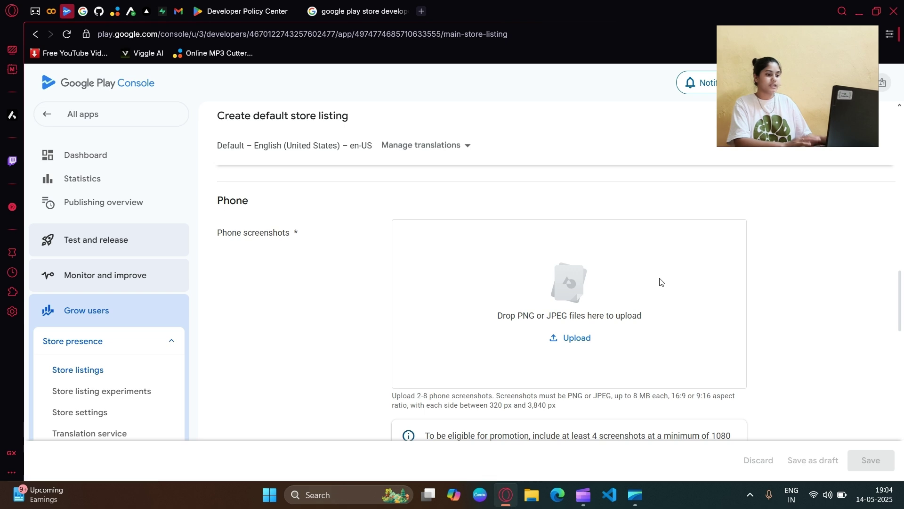
# Step: Scan the remaining empty tablet screenshot sections, then return to the app dashboard
pyautogui.scroll(-1, 660, 282)
pyautogui.scroll(1, 673, 268)
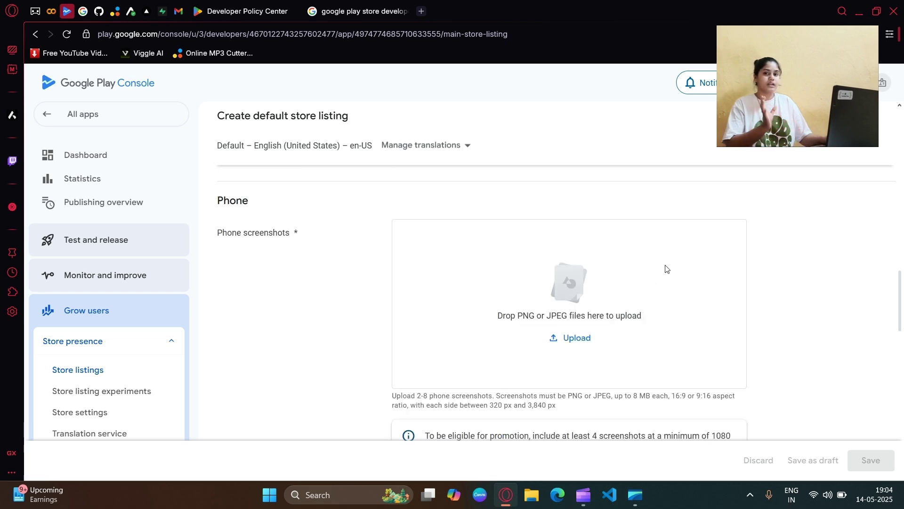
pyautogui.scroll(-7, 642, 285)
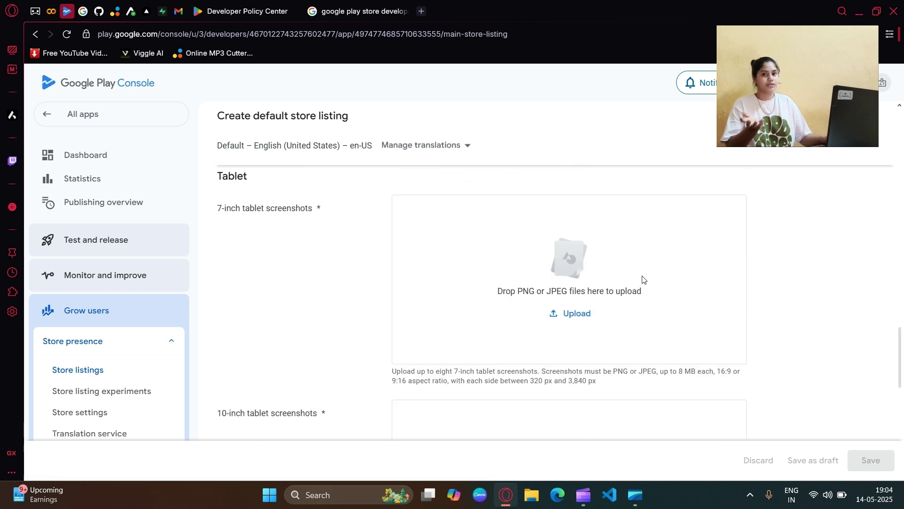
pyautogui.moveTo(334, 212); pyautogui.dragTo(216, 208)
pyautogui.click(329, 238)
pyautogui.scroll(-5, 564, 270)
pyautogui.scroll(-5, 564, 270)
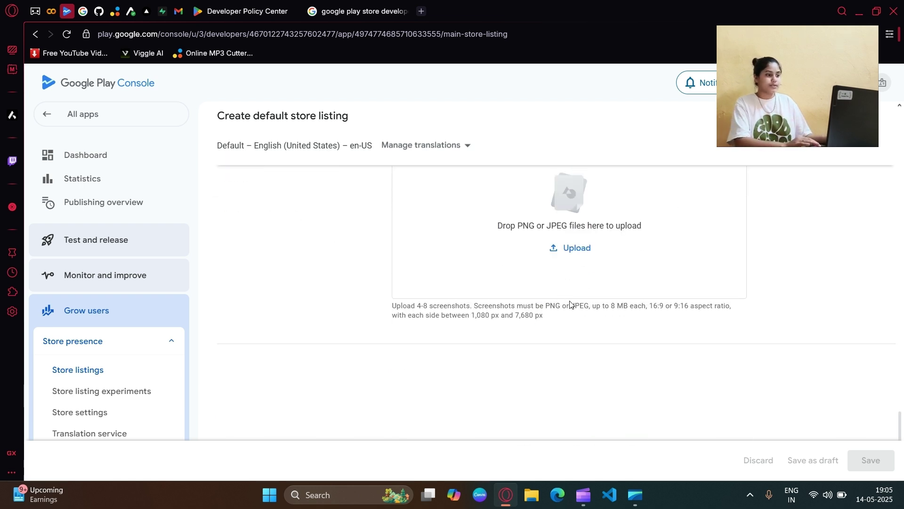
pyautogui.click(173, 162)
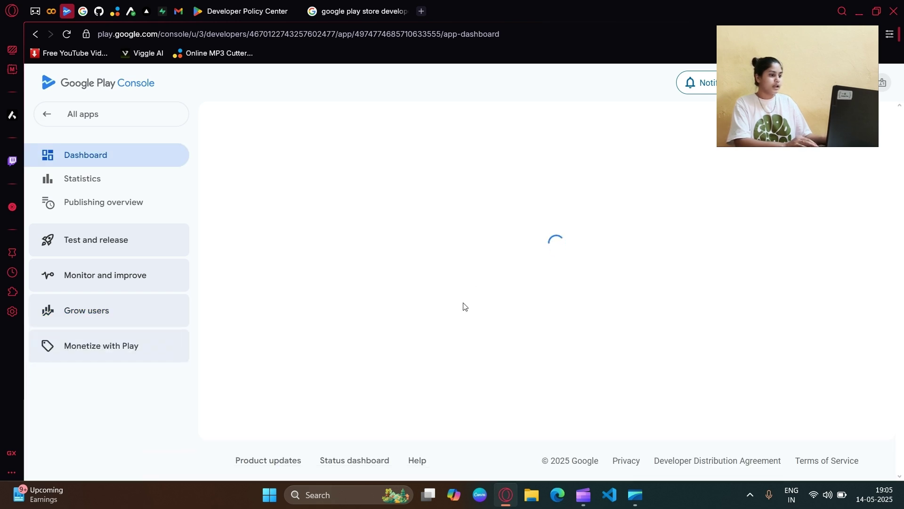
# Step: Expand the Closed testing task list, then the Internal testing task list on the dashboard
pyautogui.scroll(-6, 461, 306)
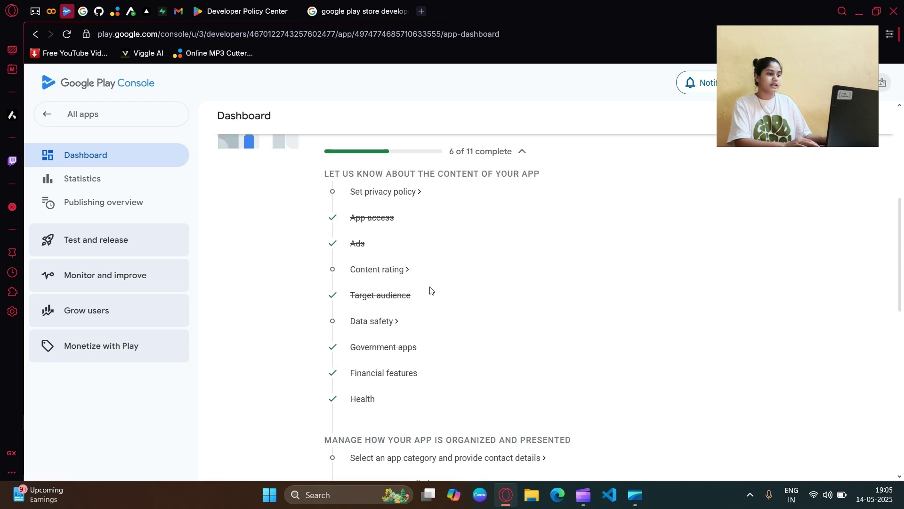
pyautogui.scroll(-5, 429, 290)
pyautogui.scroll(2, 420, 245)
pyautogui.scroll(4, 423, 292)
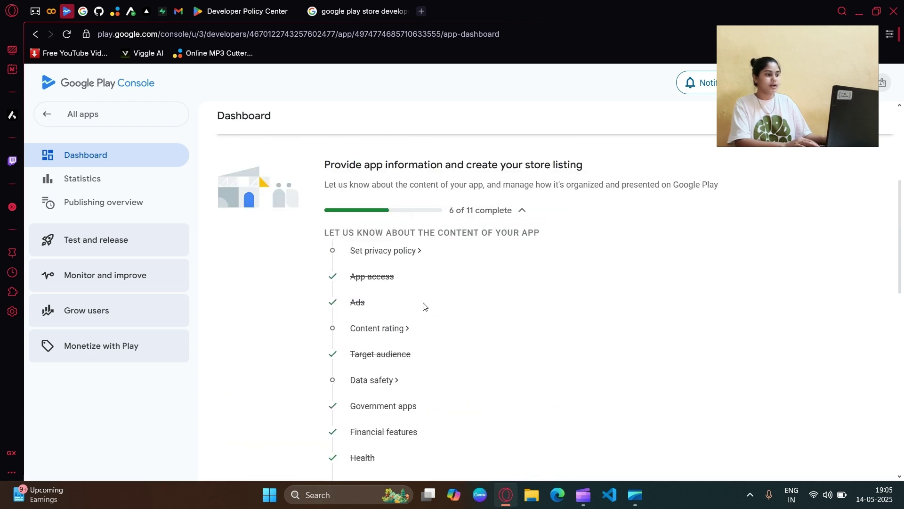
pyautogui.scroll(3, 395, 285)
pyautogui.moveTo(228, 241); pyautogui.dragTo(386, 242)
pyautogui.click(426, 245)
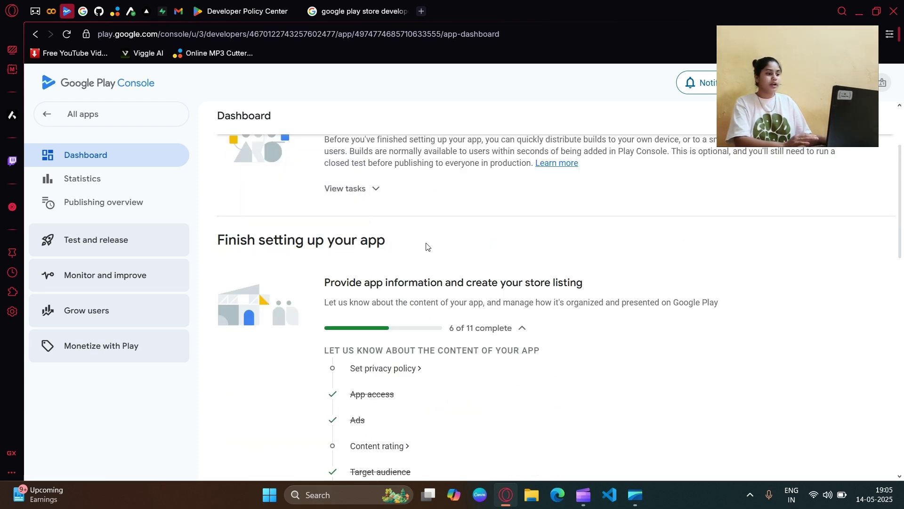
pyautogui.scroll(-10, 427, 246)
pyautogui.scroll(9, 454, 305)
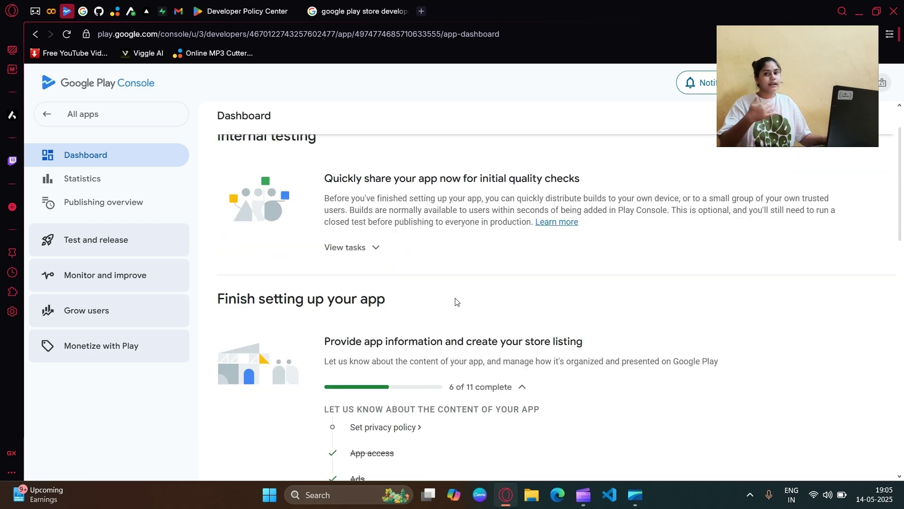
pyautogui.scroll(-11, 454, 304)
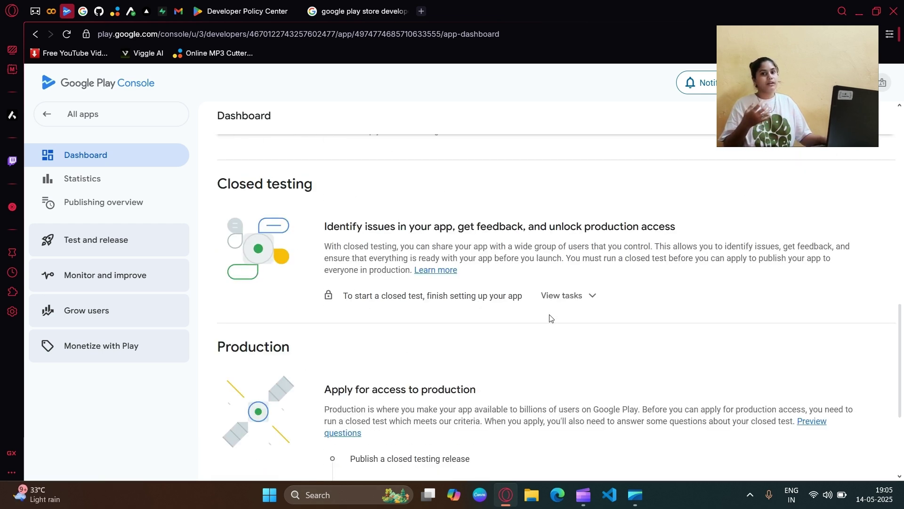
pyautogui.click(561, 298)
pyautogui.scroll(15, 375, 345)
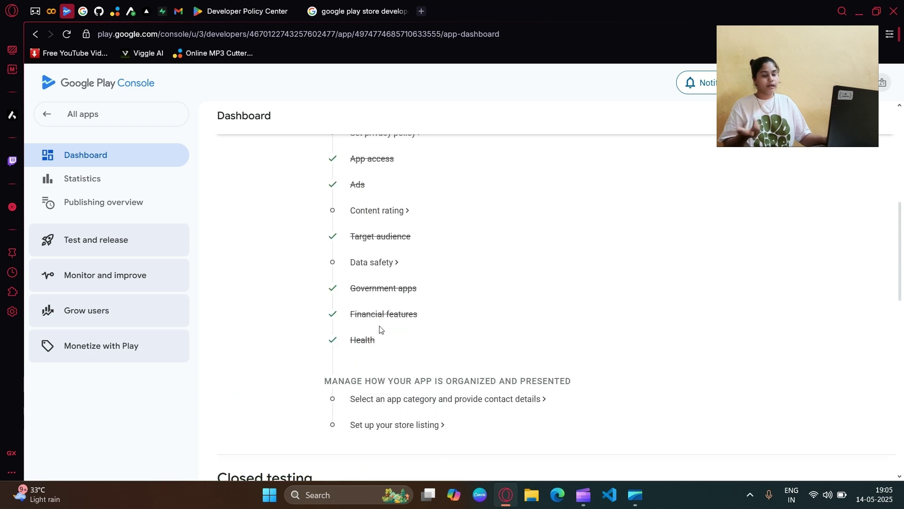
pyautogui.click(372, 311)
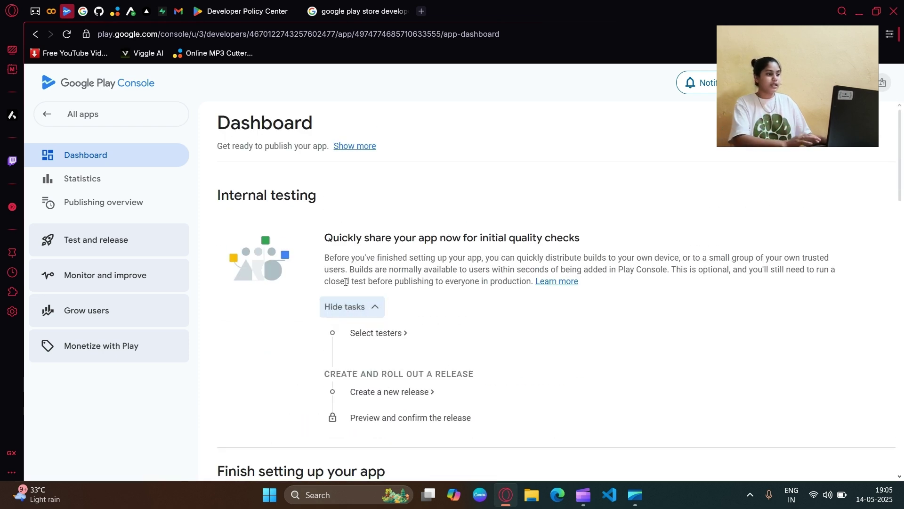
# Step: Go to internal testing tester selection and start a new tester email list
pyautogui.click(383, 336)
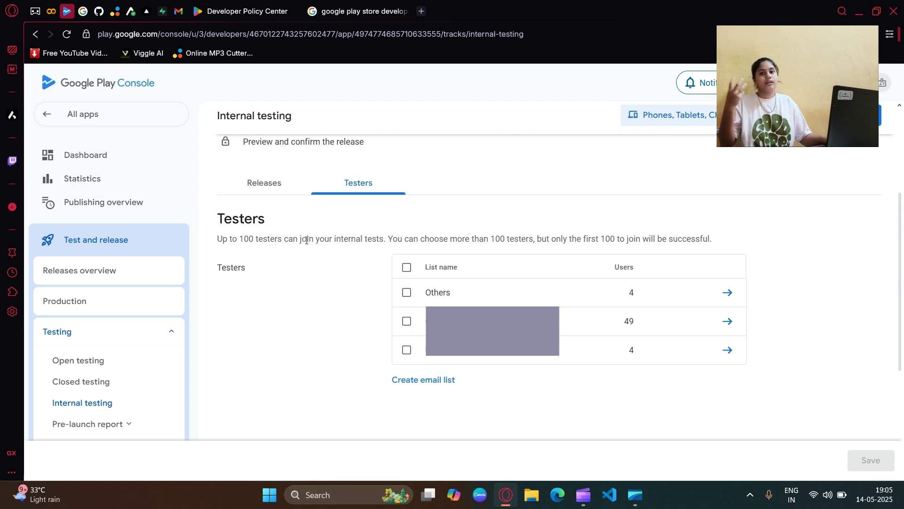
pyautogui.click(423, 379)
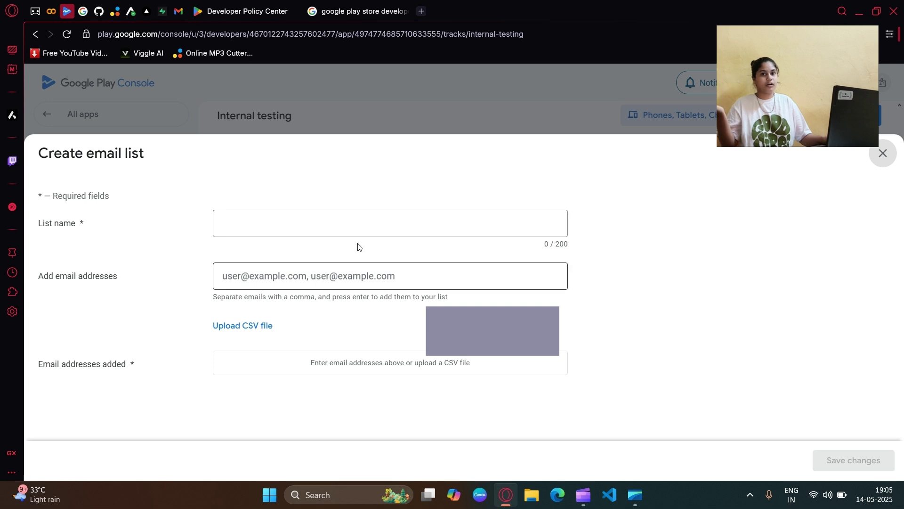
pyautogui.click(290, 221)
pyautogui.click(299, 278)
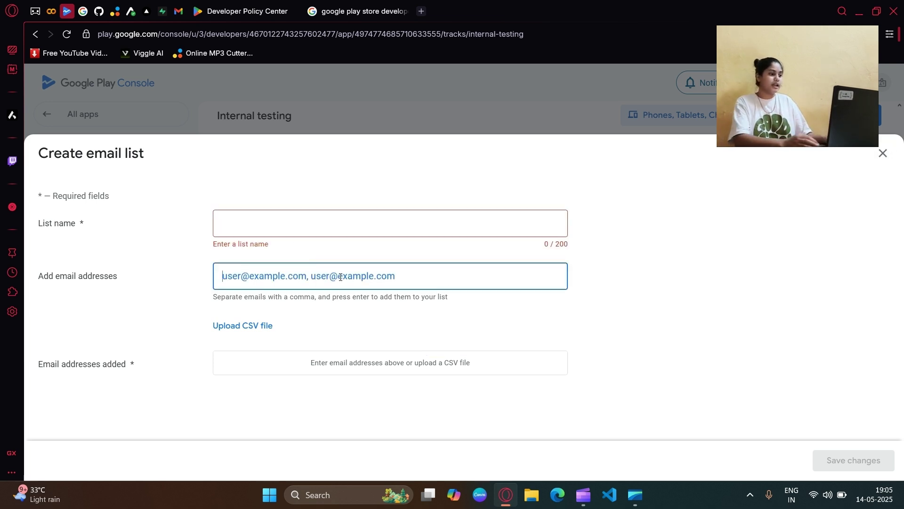
# Step: Add two tester e-mail addresses, then remove both, leaving the list name and e-mails empty
pyautogui.press('Return')
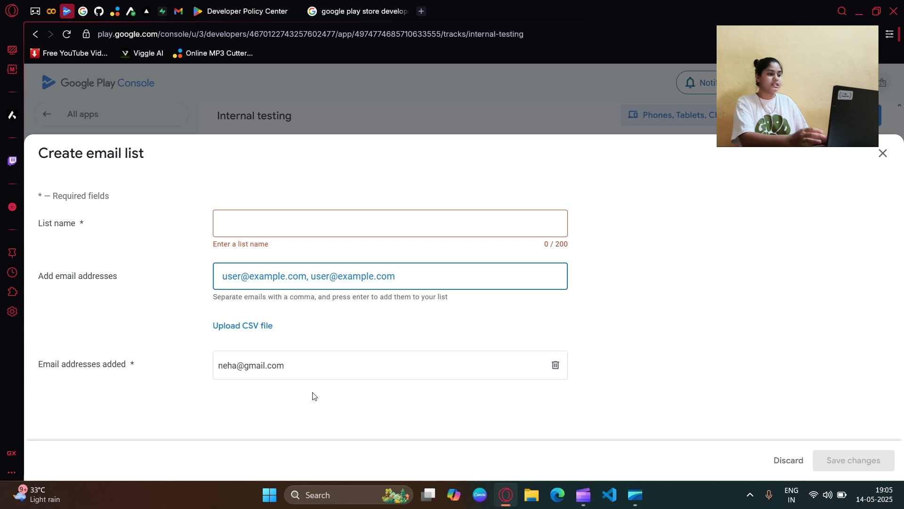
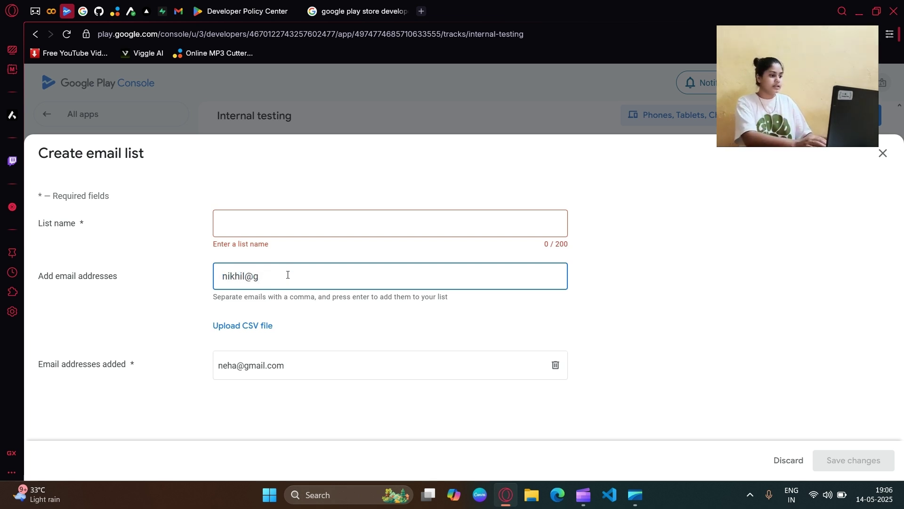
pyautogui.press('Return')
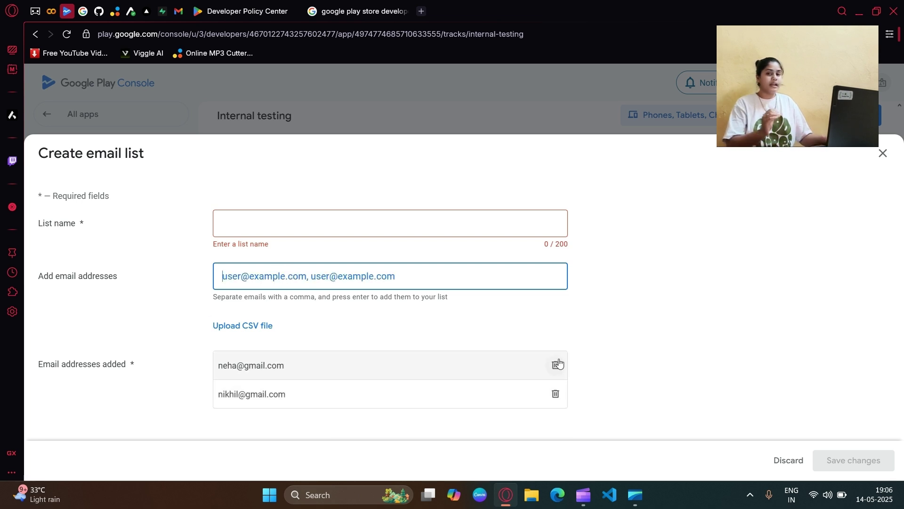
pyautogui.click(556, 365)
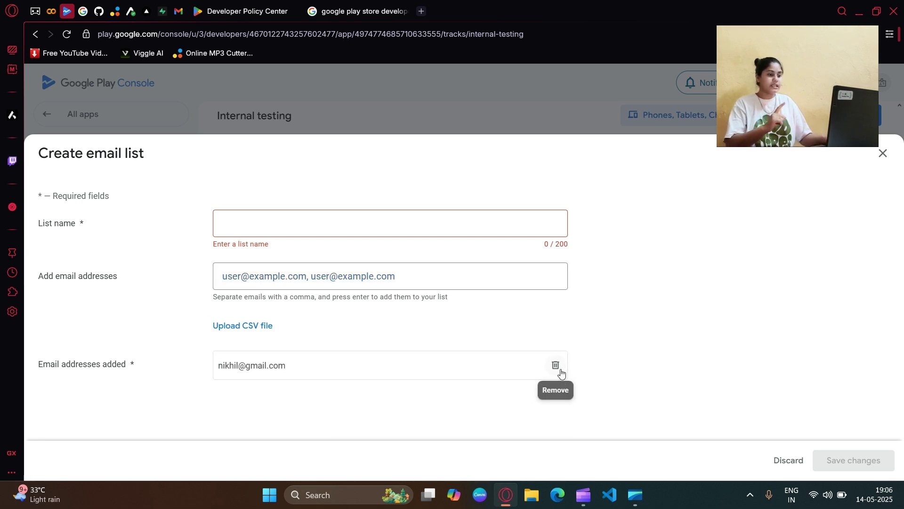
pyautogui.click(560, 372)
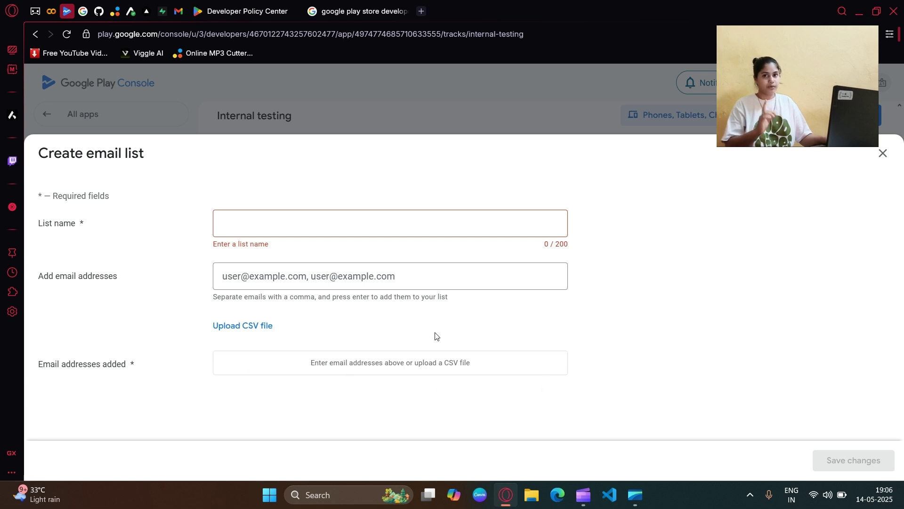
pyautogui.click(335, 225)
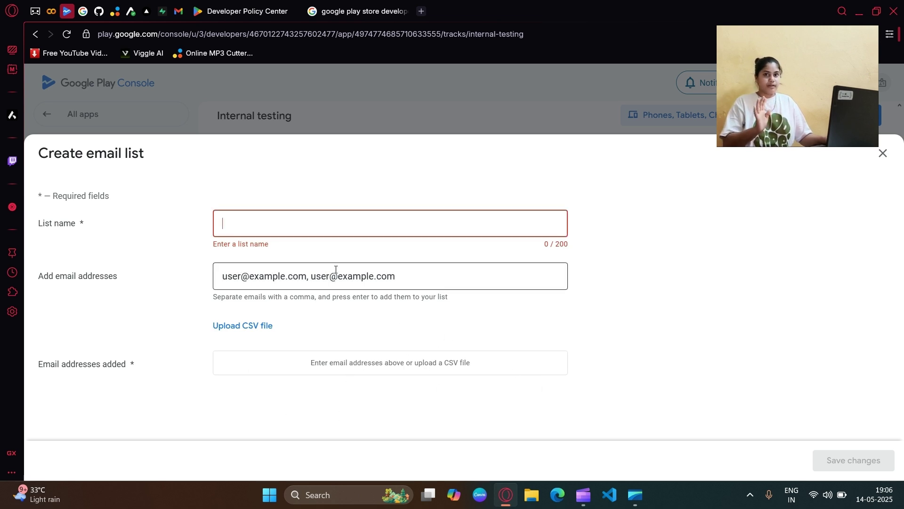
pyautogui.click(336, 271)
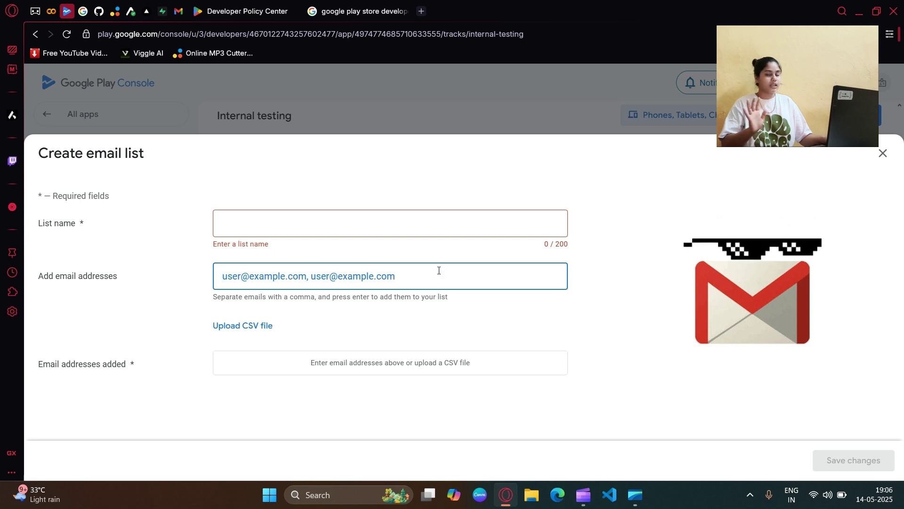
pyautogui.doubleClick(423, 323)
pyautogui.click(422, 323)
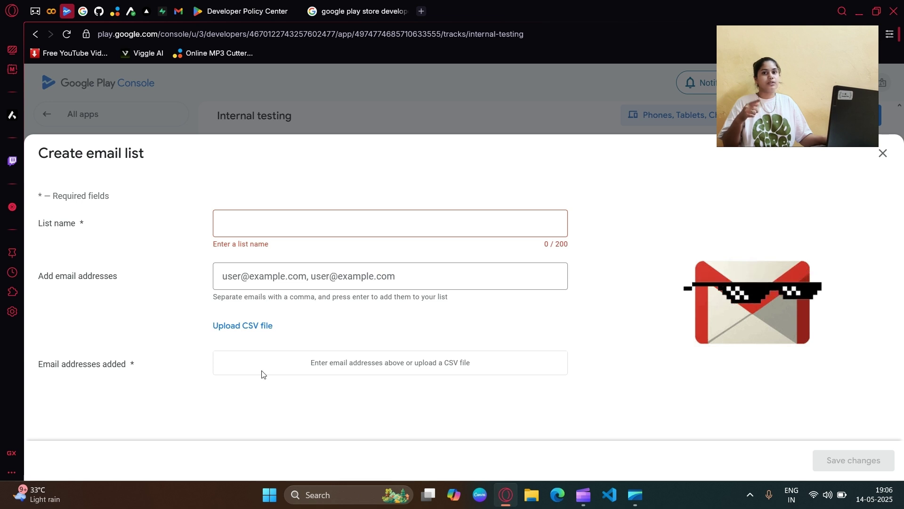
# Step: Close the email list form, select all three tester lists, and save the selection
pyautogui.click(882, 154)
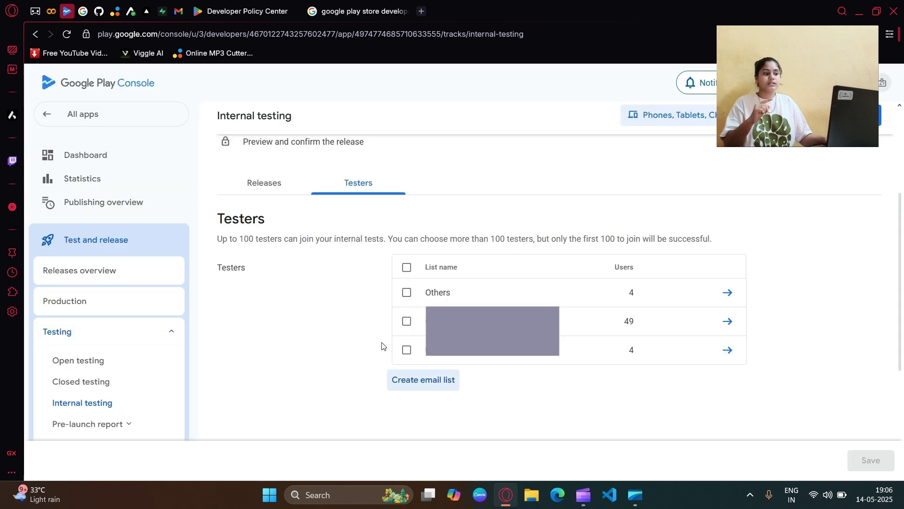
pyautogui.click(408, 272)
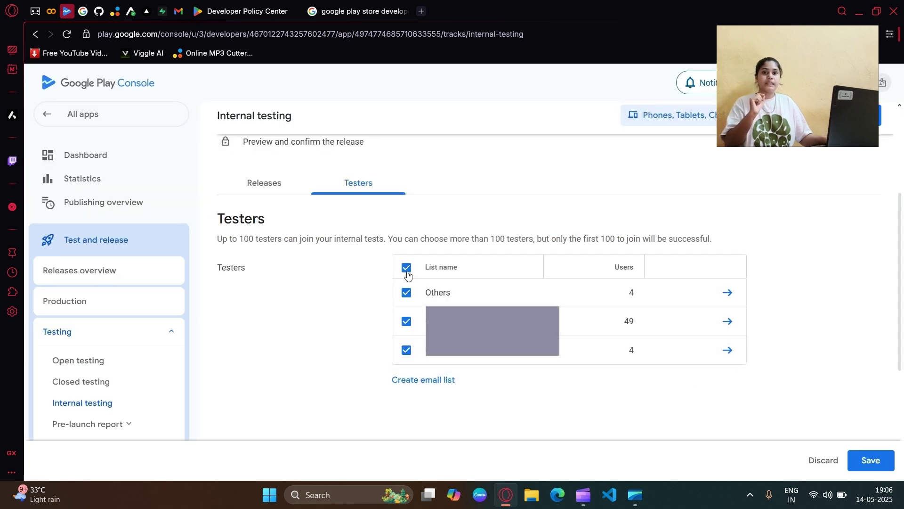
pyautogui.click(871, 460)
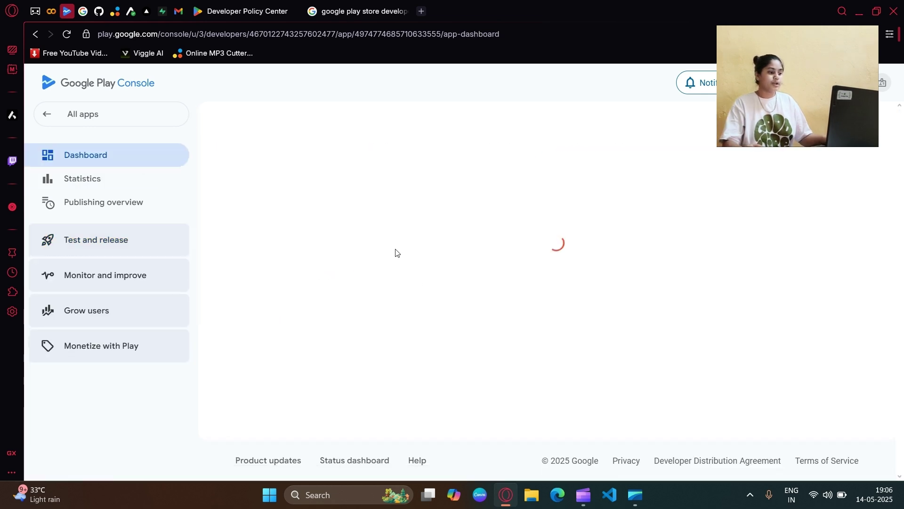
# Step: Create a new internal testing release draft and bring up its App bundles section
pyautogui.scroll(-1, 405, 271)
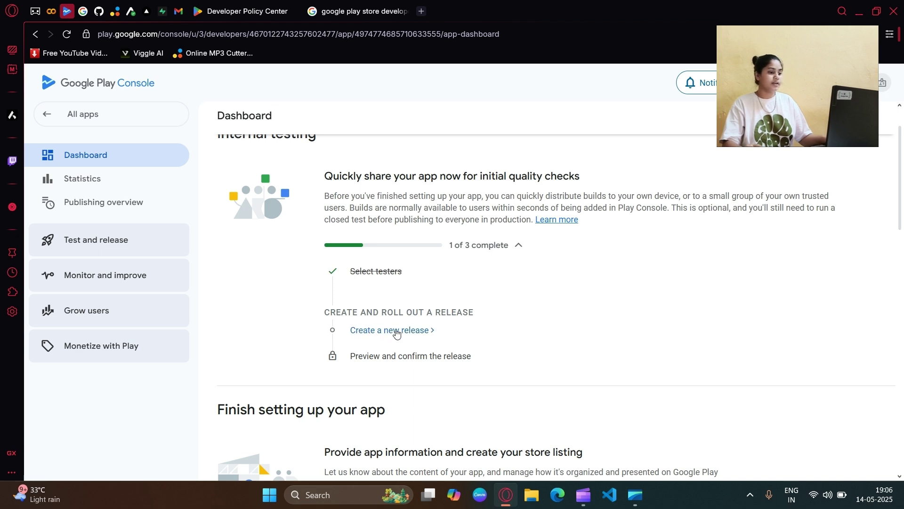
pyautogui.click(396, 331)
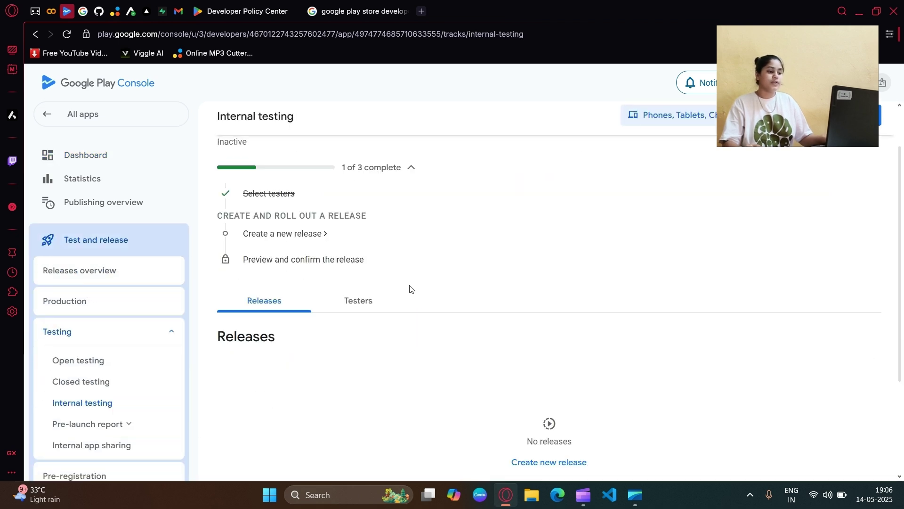
pyautogui.scroll(-2, 409, 287)
pyautogui.scroll(-2, 452, 334)
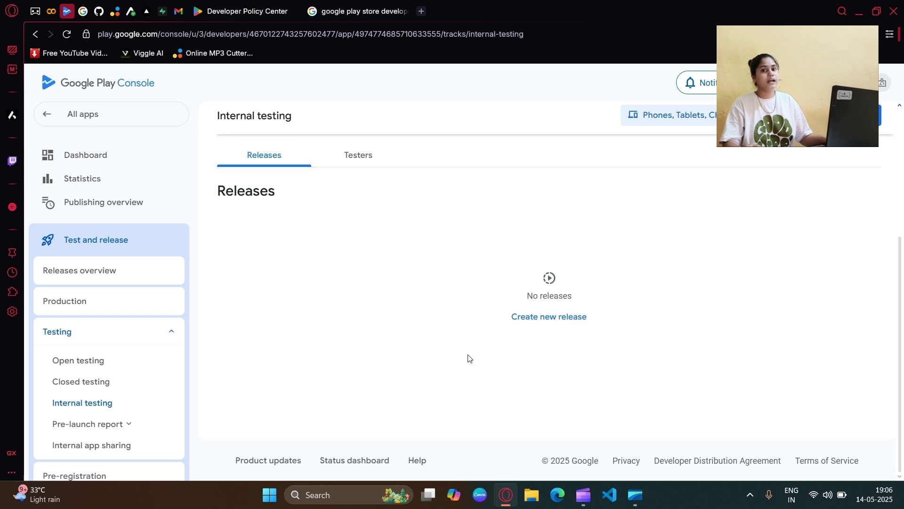
pyautogui.click(539, 325)
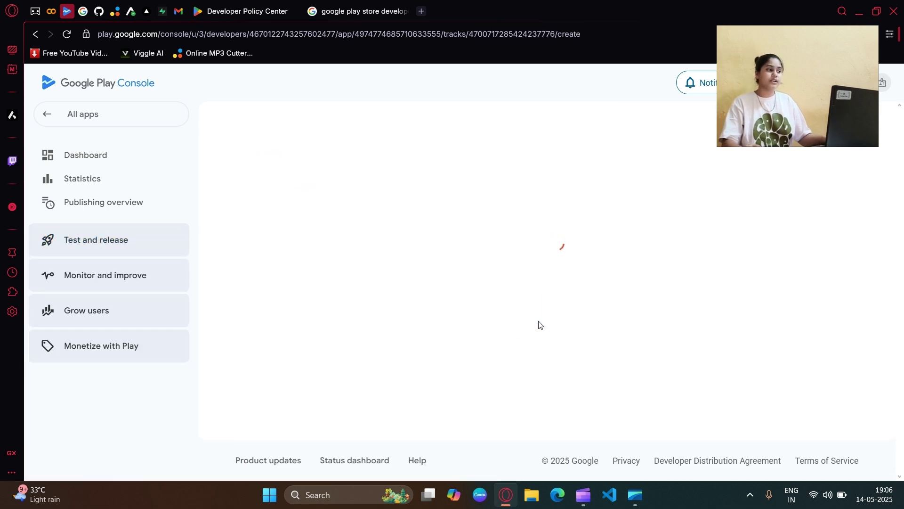
pyautogui.scroll(-3, 502, 234)
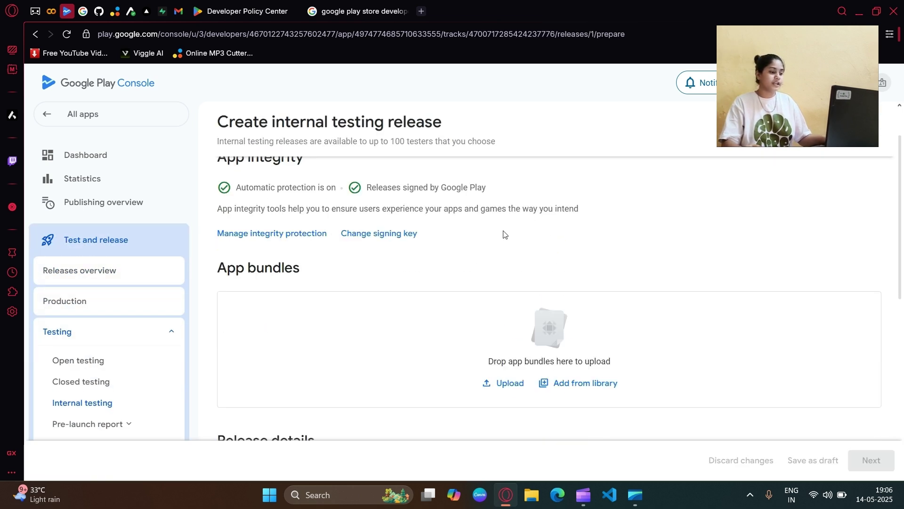
pyautogui.moveTo(226, 222); pyautogui.dragTo(323, 207)
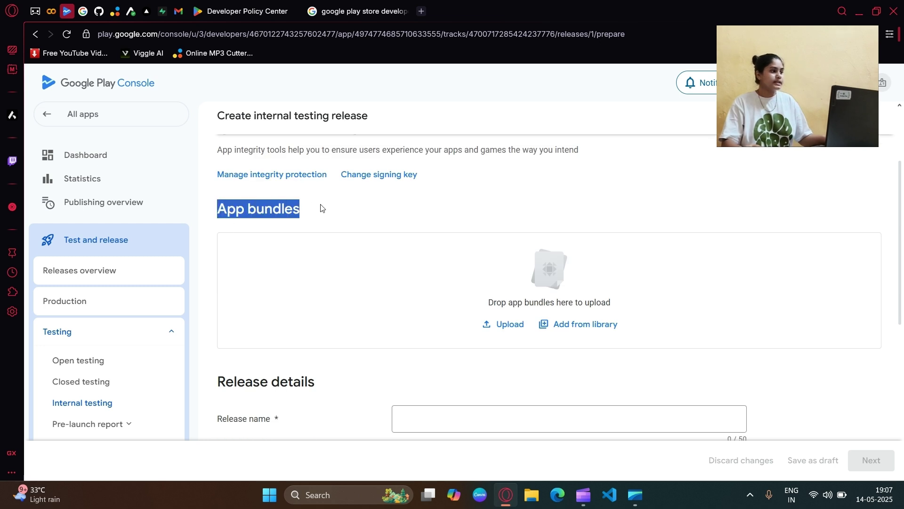
pyautogui.click(324, 207)
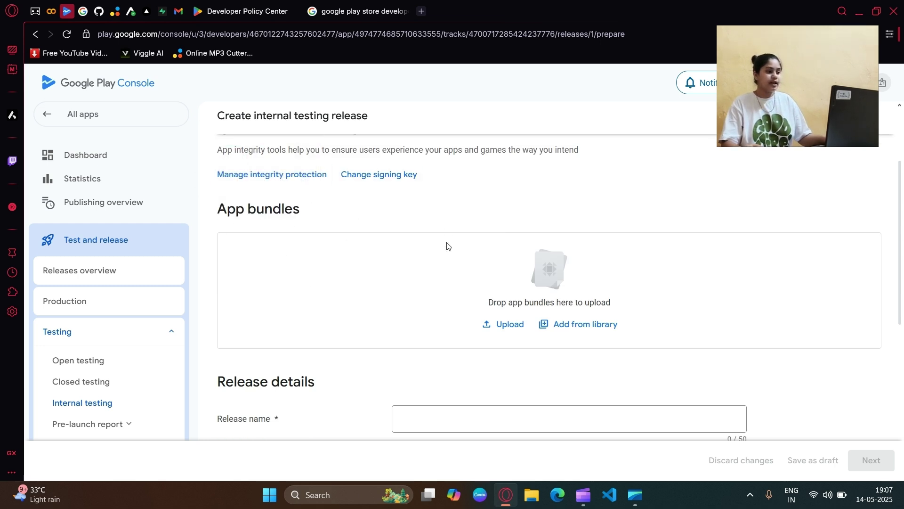
# Step: Download the production build's .aab artifact from the Expo Build Details page
pyautogui.click(131, 11)
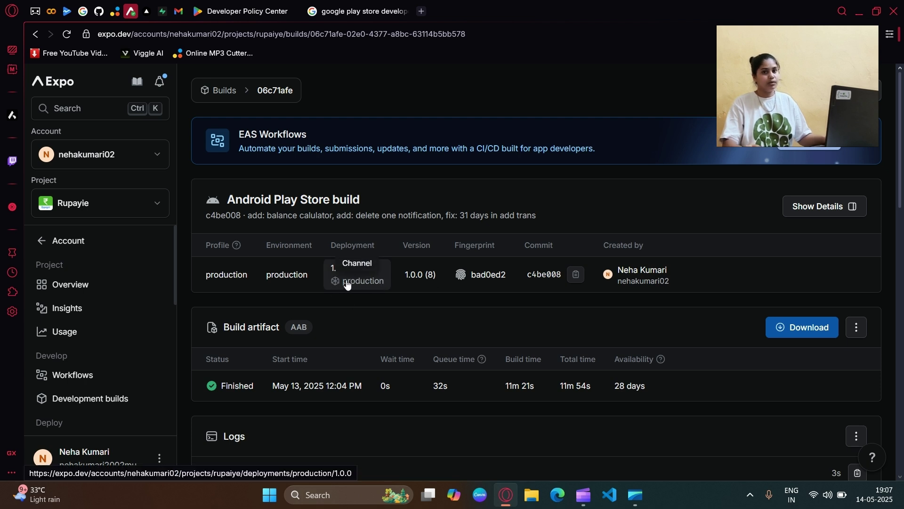
pyautogui.click(796, 334)
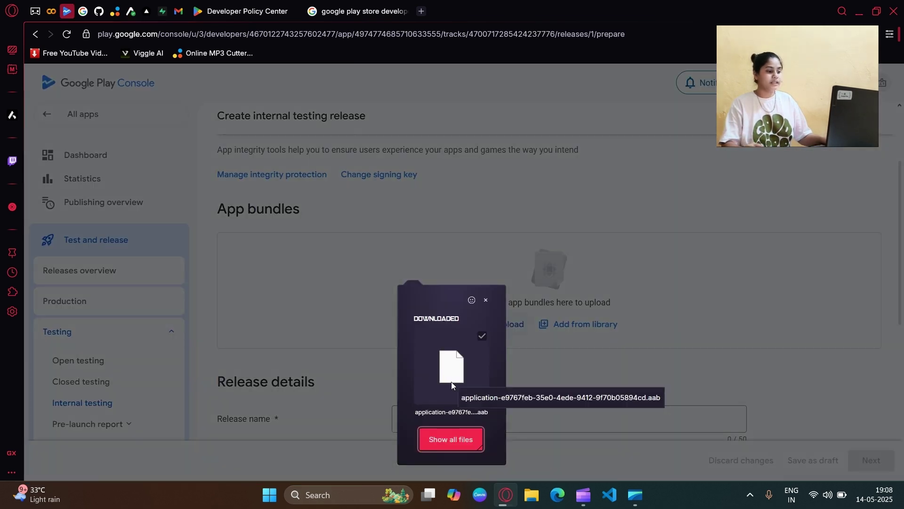
# Step: Upload the downloaded .aab into App bundles and name the release '1st Release'
pyautogui.moveTo(451, 383); pyautogui.dragTo(374, 305)
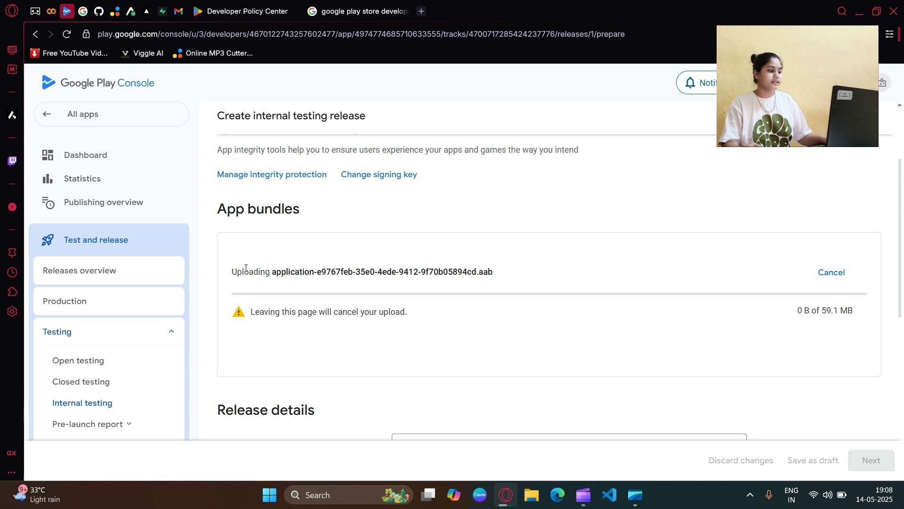
pyautogui.moveTo(244, 273); pyautogui.dragTo(488, 270)
pyautogui.scroll(-1, 509, 290)
pyautogui.scroll(-2, 509, 290)
pyautogui.click(498, 270)
pyautogui.write('Release')
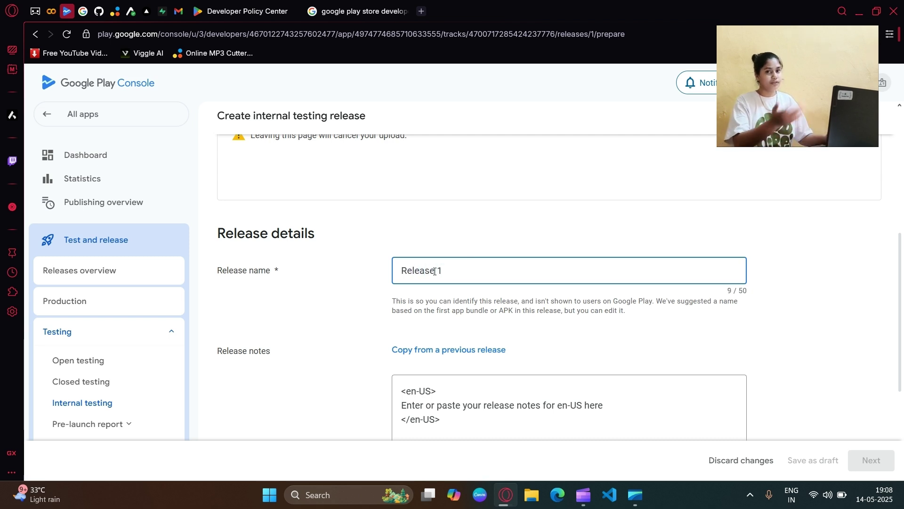
pyautogui.press('BackSpace')
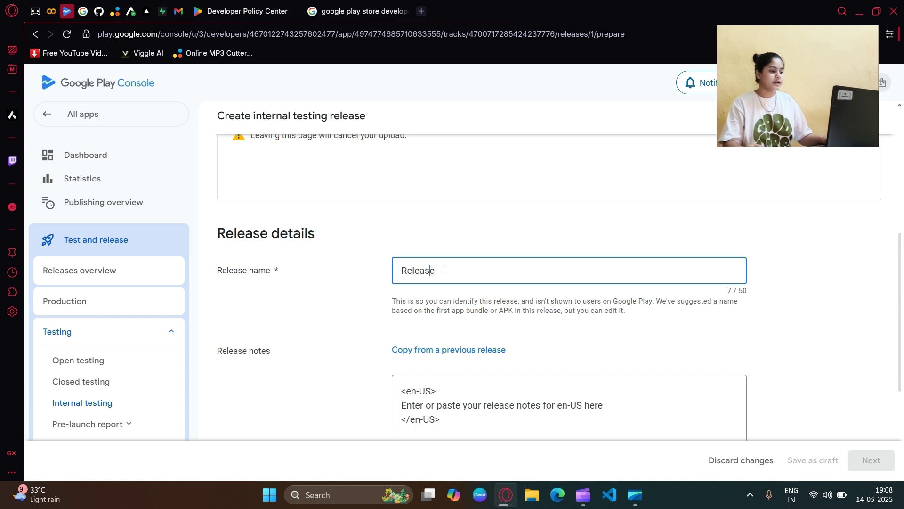
pyautogui.write('1st')
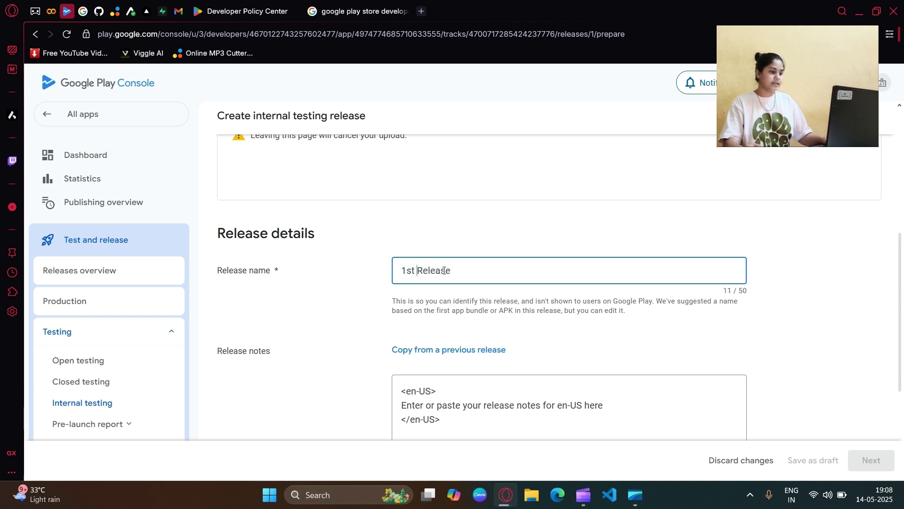
pyautogui.scroll(-1, 515, 334)
# Step: Replace the en-US release notes placeholder with '1st Release'
pyautogui.tripleClick(421, 153)
pyautogui.hotkey('ctrl', 'c')
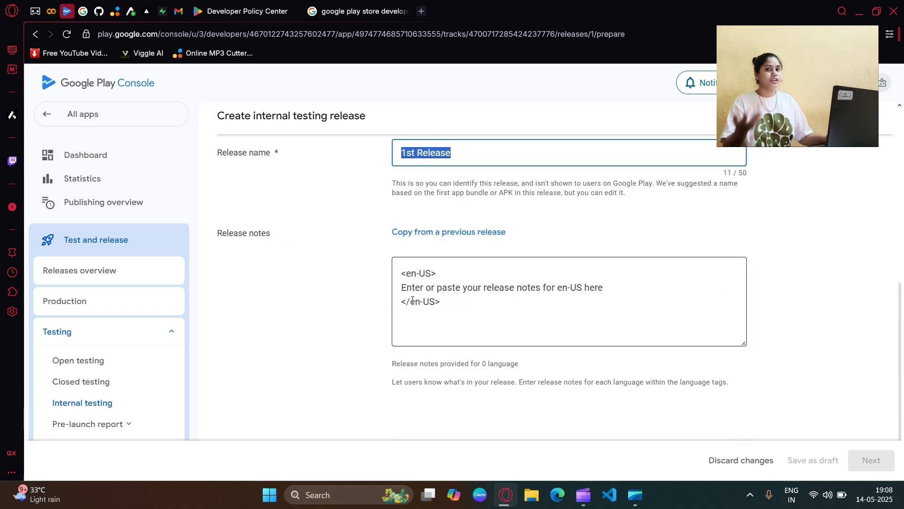
pyautogui.moveTo(406, 289); pyautogui.dragTo(607, 288)
pyautogui.press('BackSpace')
pyautogui.press('BackSpace')
pyautogui.hotkey('ctrl', 'v')
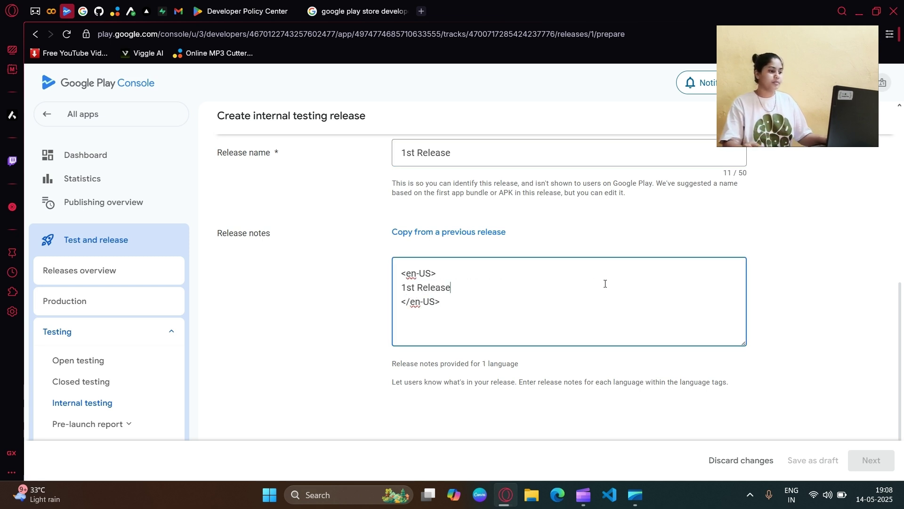
pyautogui.scroll(3, 602, 284)
pyautogui.scroll(2, 499, 283)
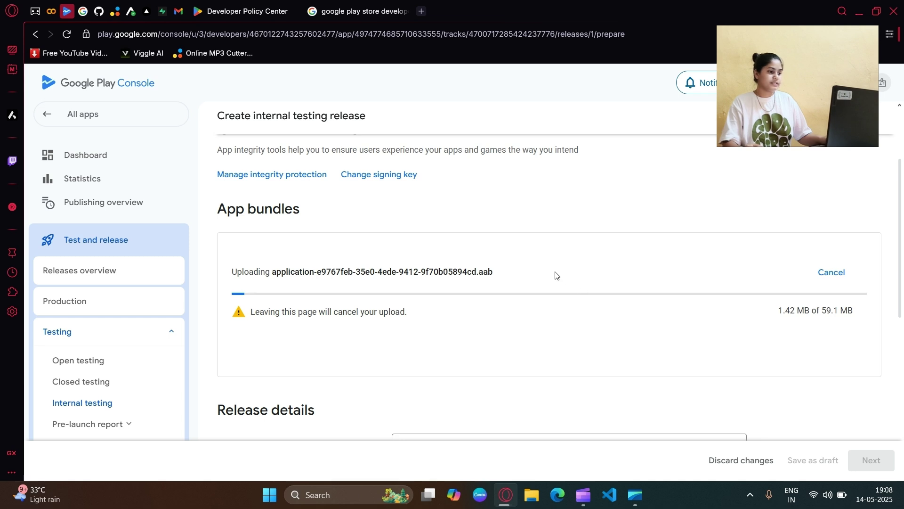
pyautogui.moveTo(360, 311); pyautogui.dragTo(452, 321)
pyautogui.click(454, 322)
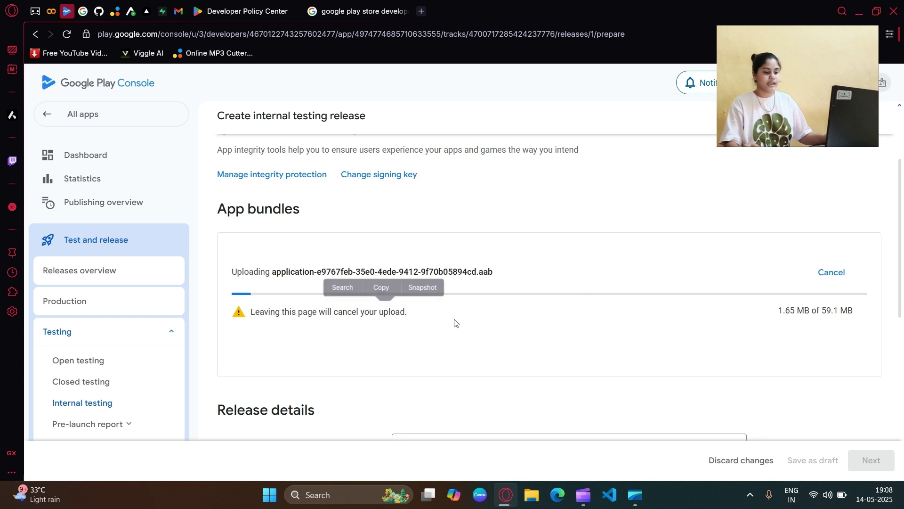
pyautogui.scroll(1, 824, 278)
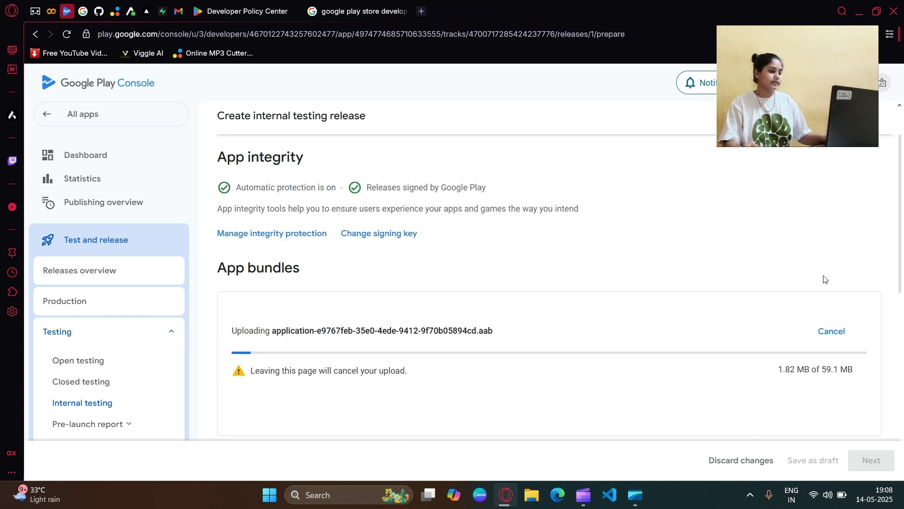
# Step: Cancel the .aab upload, confirm discarding it, and return to the app Dashboard
pyautogui.click(829, 332)
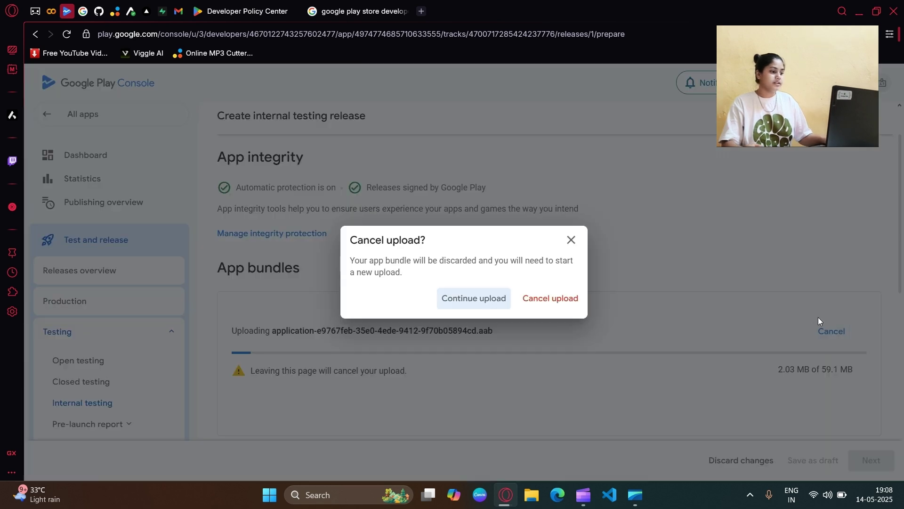
pyautogui.click(556, 302)
pyautogui.scroll(1, 311, 159)
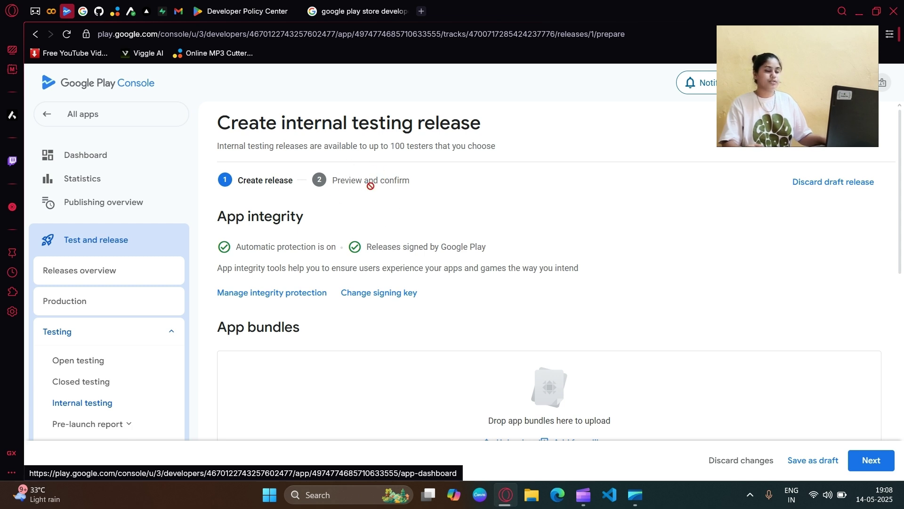
pyautogui.moveTo(338, 181); pyautogui.dragTo(409, 181)
pyautogui.click(433, 204)
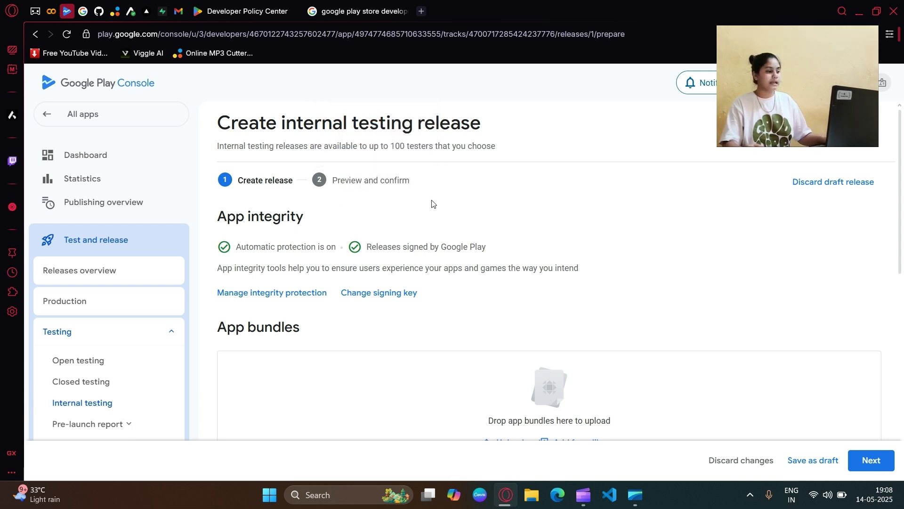
pyautogui.click(147, 154)
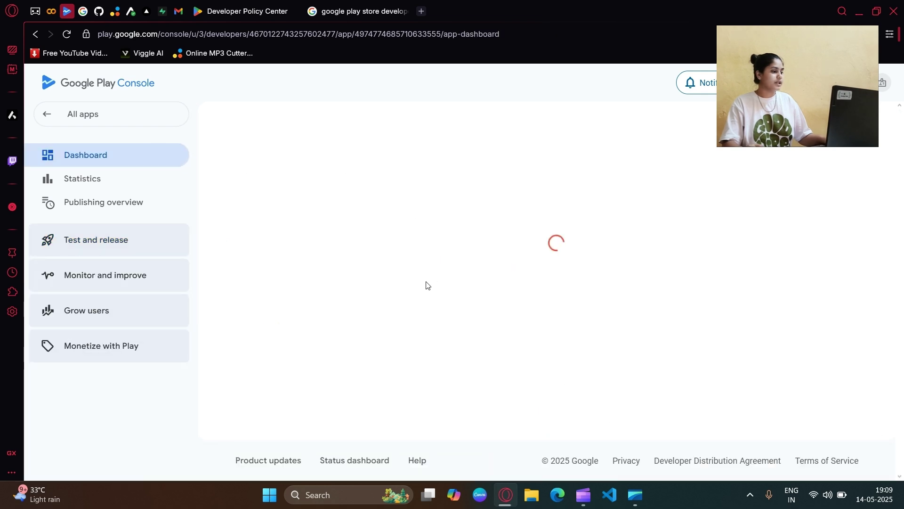
# Step: Expand the Closed testing task list and review the countries-and-regions and testers tasks
pyautogui.scroll(-8, 408, 283)
pyautogui.scroll(-6, 407, 284)
pyautogui.click(570, 284)
pyautogui.scroll(-1, 452, 319)
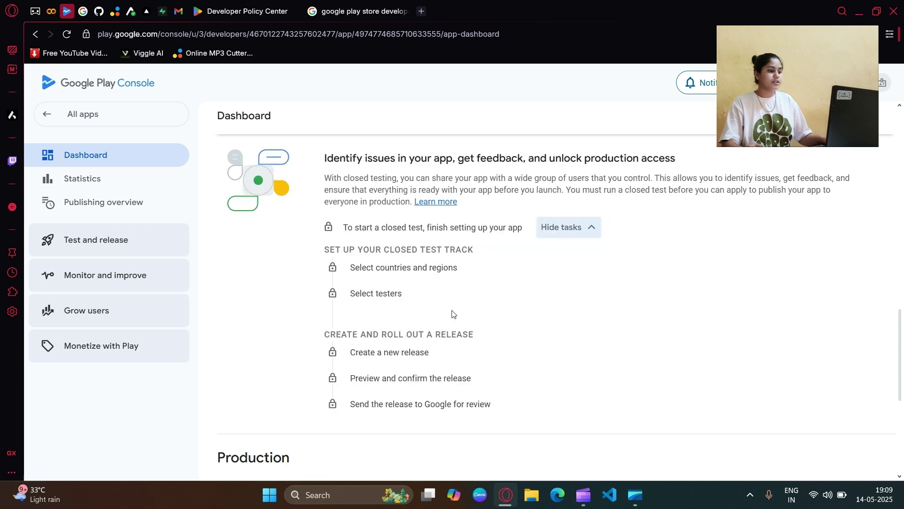
pyautogui.moveTo(466, 274); pyautogui.dragTo(352, 267)
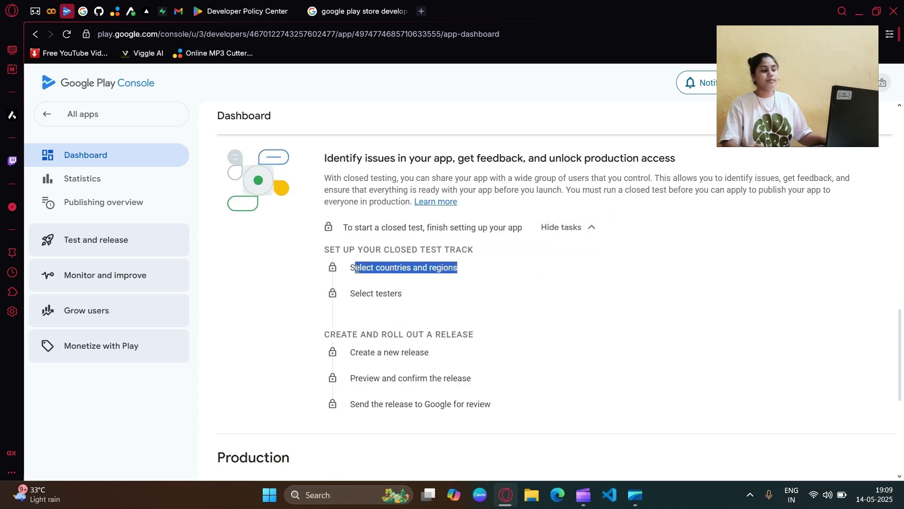
pyautogui.click(524, 272)
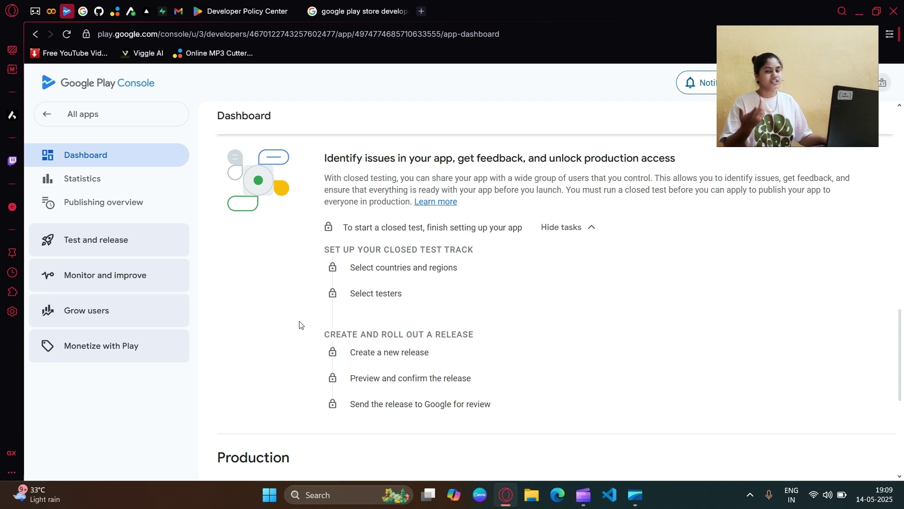
pyautogui.moveTo(362, 293); pyautogui.dragTo(422, 302)
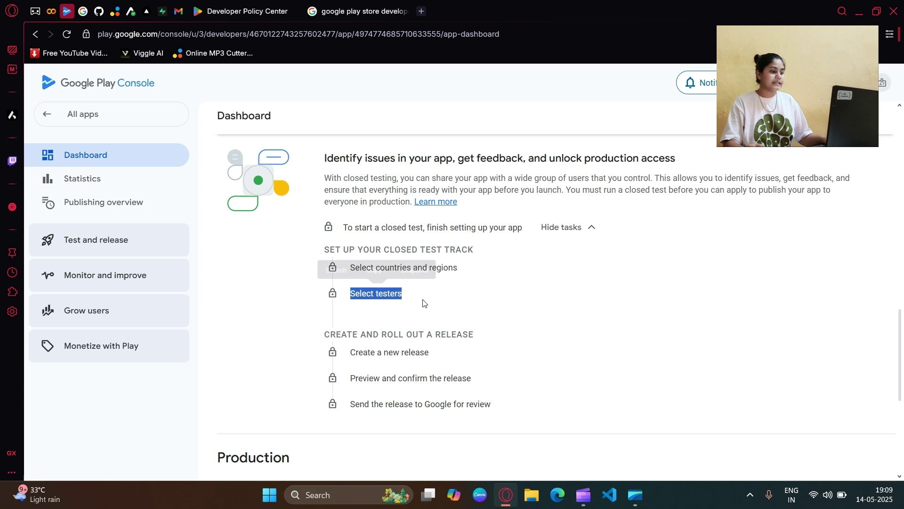
pyautogui.click(422, 303)
# Step: Review the Create a new release task, then go back to All apps
pyautogui.scroll(1, 423, 303)
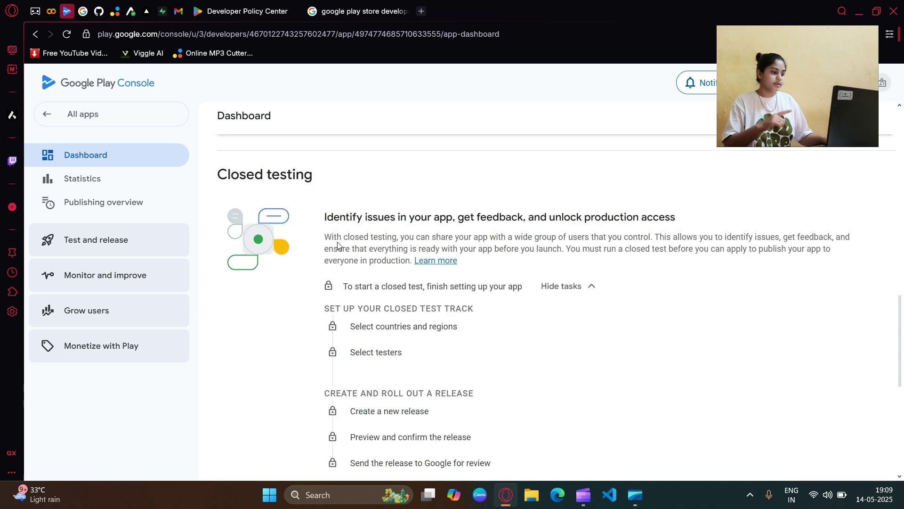
pyautogui.moveTo(210, 181); pyautogui.dragTo(322, 175)
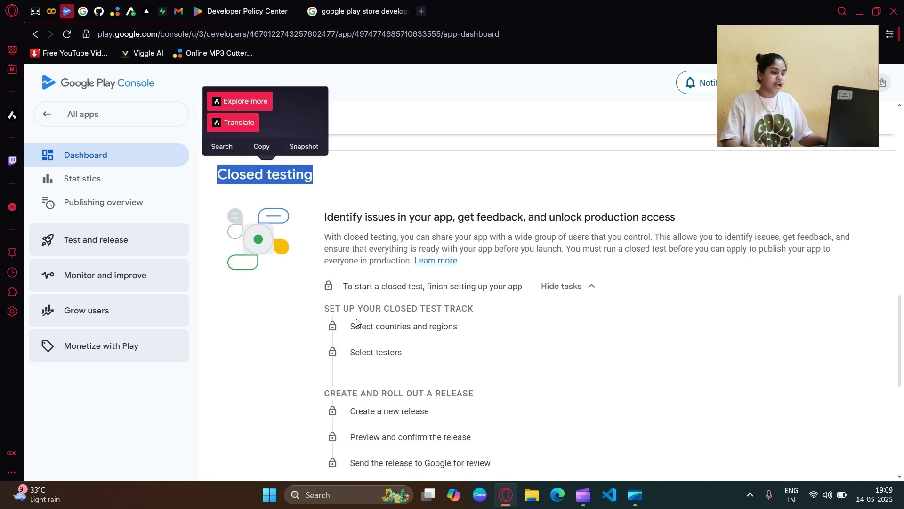
pyautogui.click(350, 332)
pyautogui.moveTo(350, 332); pyautogui.dragTo(458, 328)
pyautogui.click(419, 354)
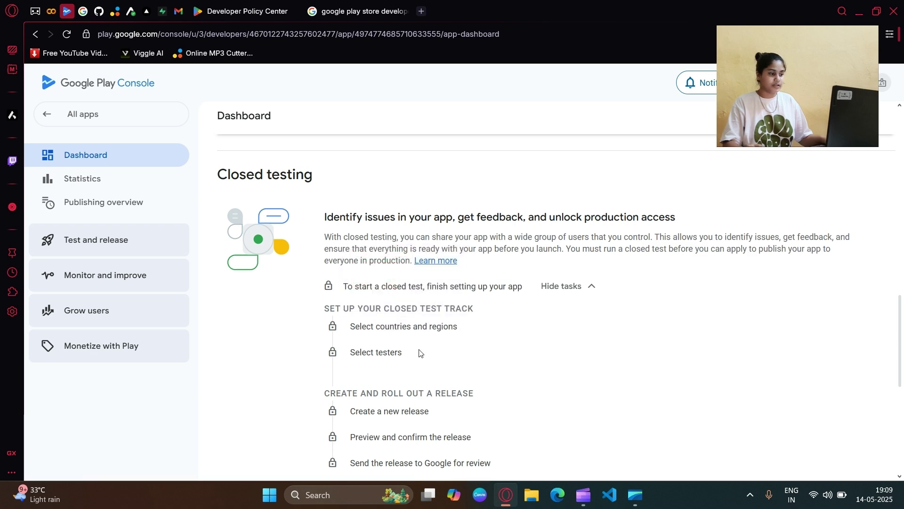
pyautogui.scroll(-2, 457, 341)
pyautogui.moveTo(425, 292); pyautogui.dragTo(351, 293)
pyautogui.click(430, 297)
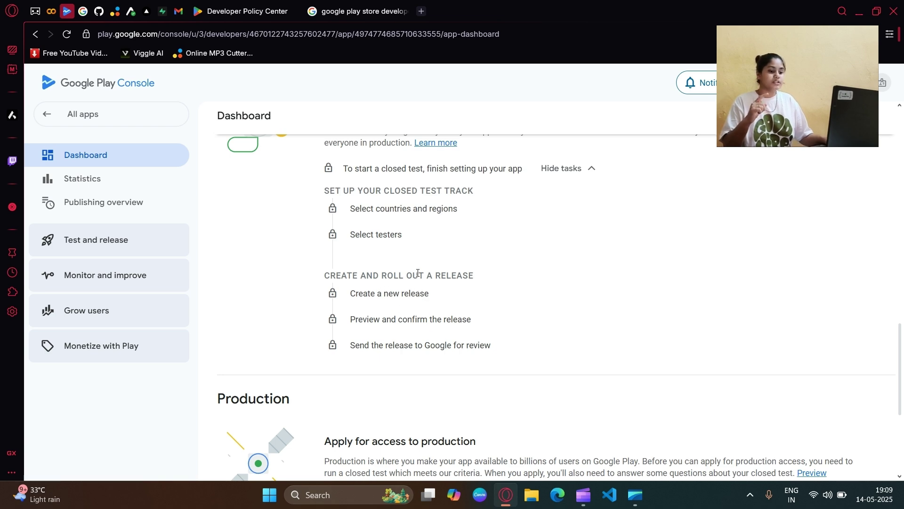
pyautogui.scroll(-1, 418, 274)
pyautogui.scroll(1, 415, 277)
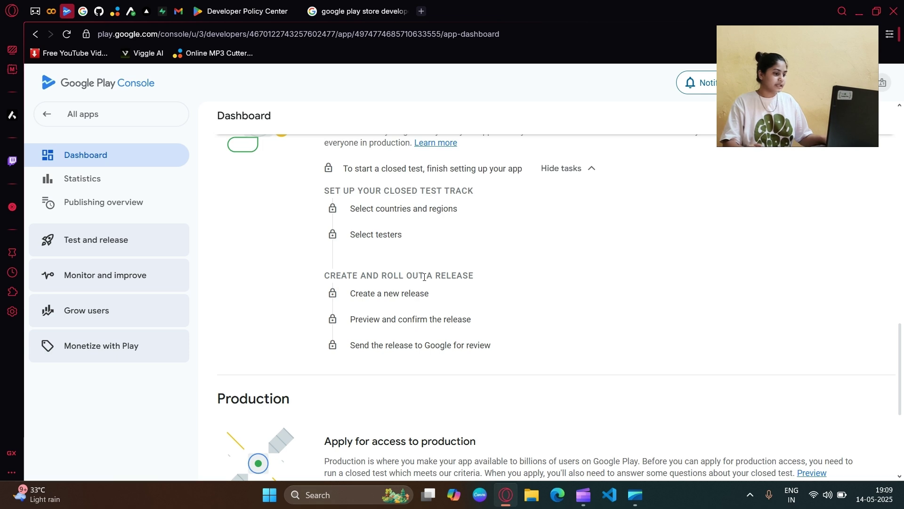
pyautogui.scroll(5, 405, 282)
pyautogui.click(115, 122)
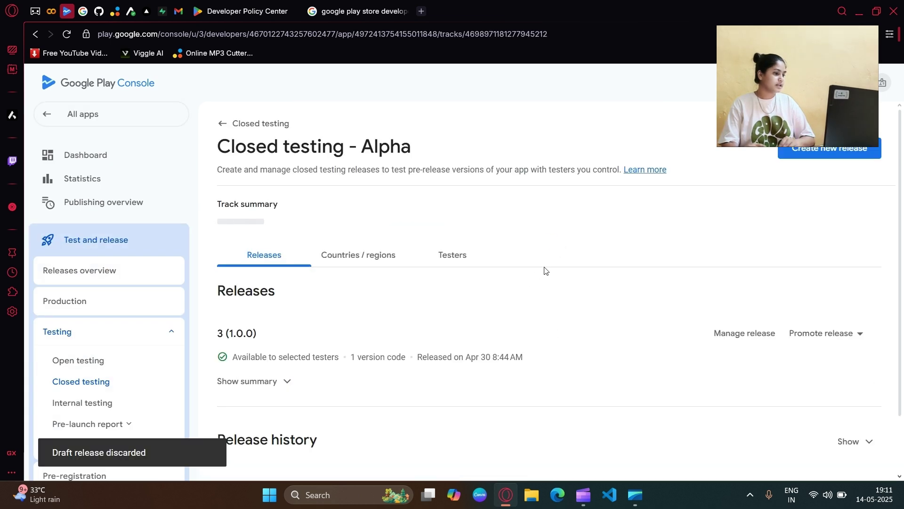
# Step: Open Testing > Closed testing to see the active Closed testing - Alpha track
pyautogui.click(81, 384)
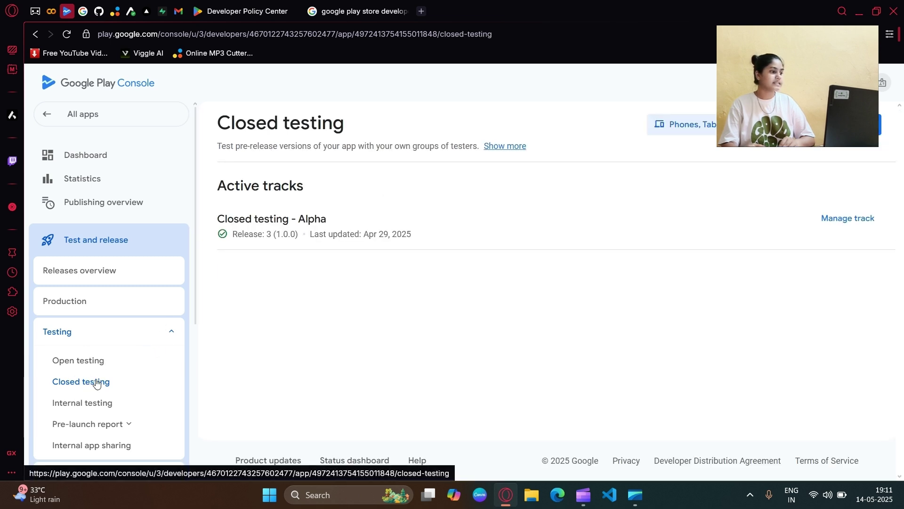
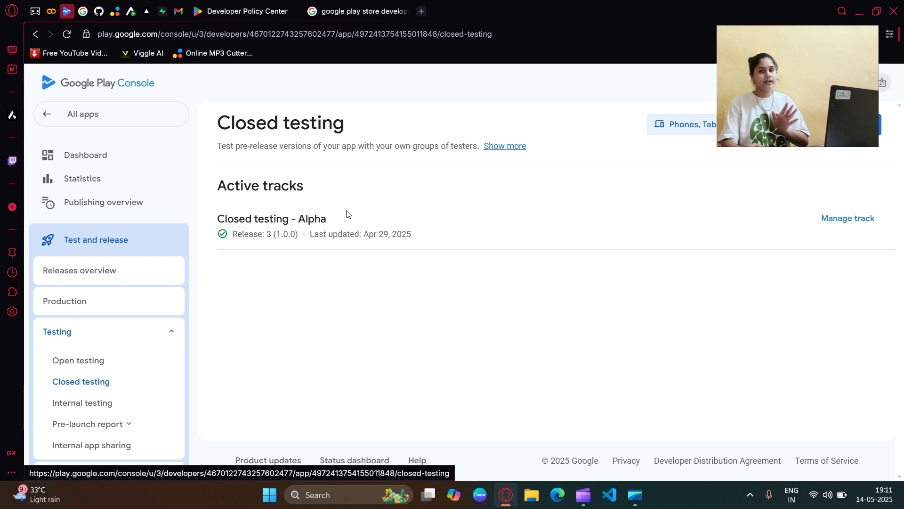
# Step: Open the Closed testing - Alpha track to view its releases
pyautogui.click(846, 218)
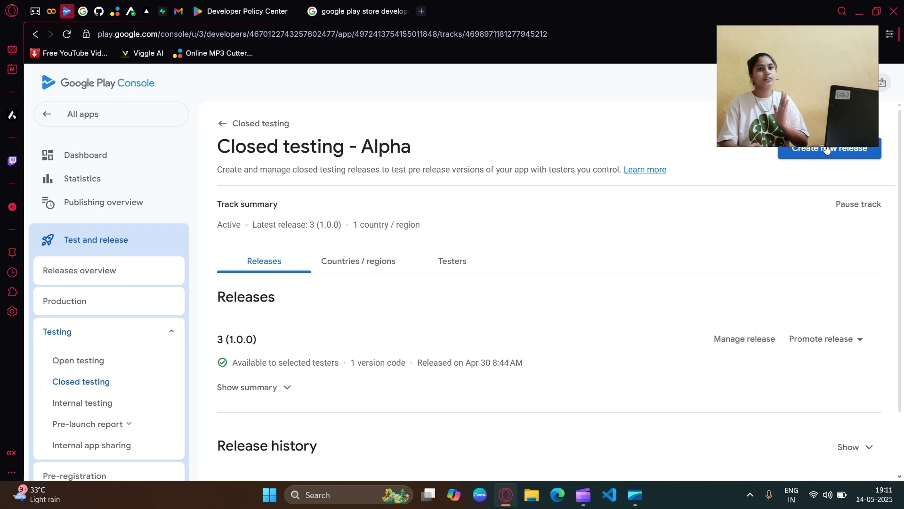
# Step: Start a new closed testing release and add app bundle 2 (1.0.0) from the library
pyautogui.click(808, 154)
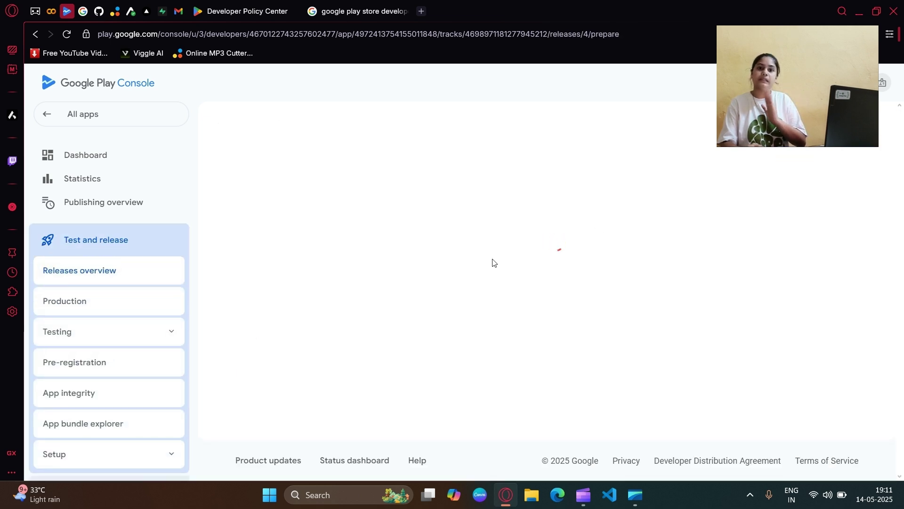
pyautogui.scroll(-2, 645, 255)
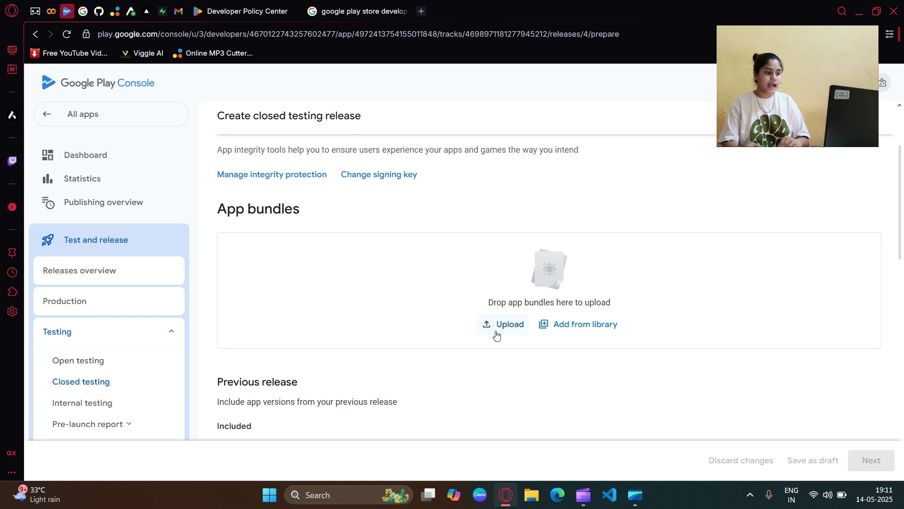
pyautogui.click(570, 324)
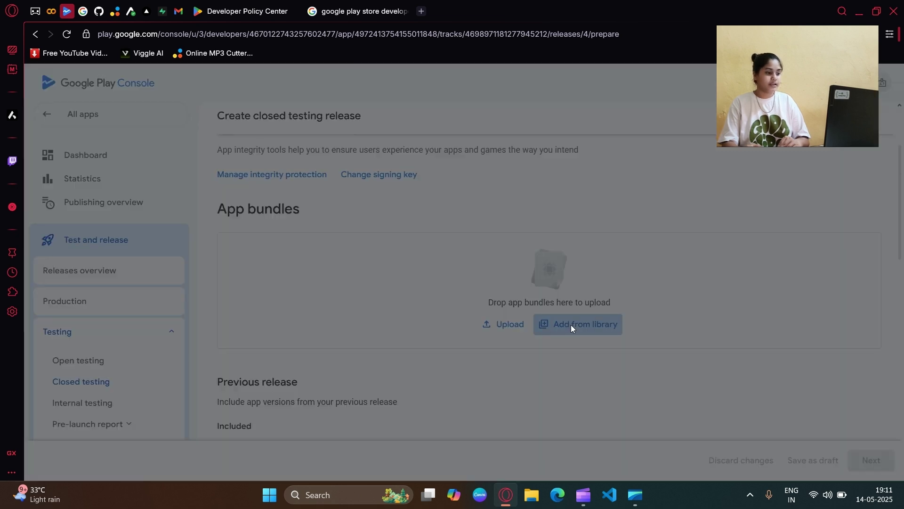
pyautogui.click(52, 212)
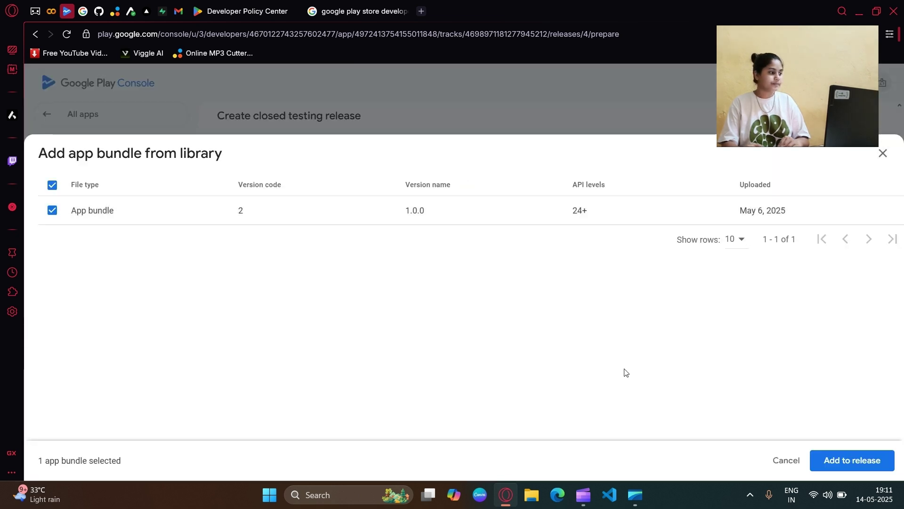
pyautogui.click(859, 462)
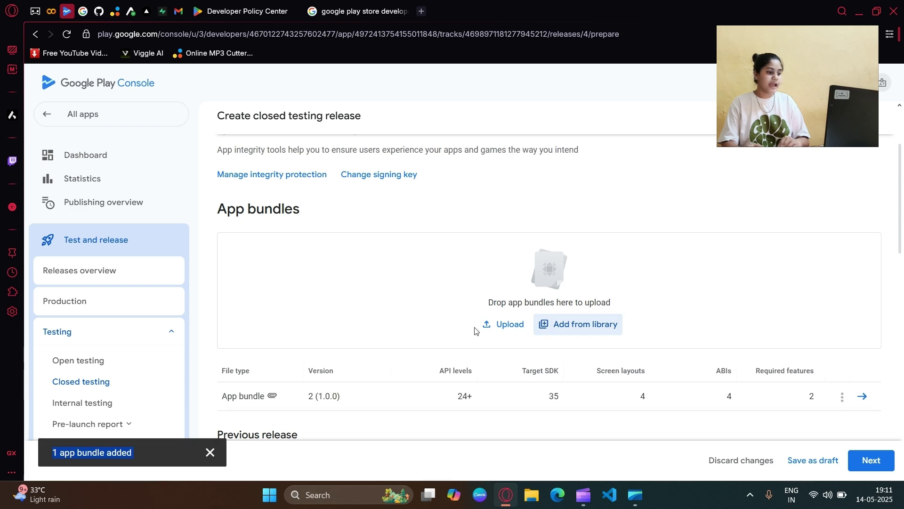
# Step: Begin uploading another app bundle, then cancel and discard that upload
pyautogui.scroll(-1, 565, 290)
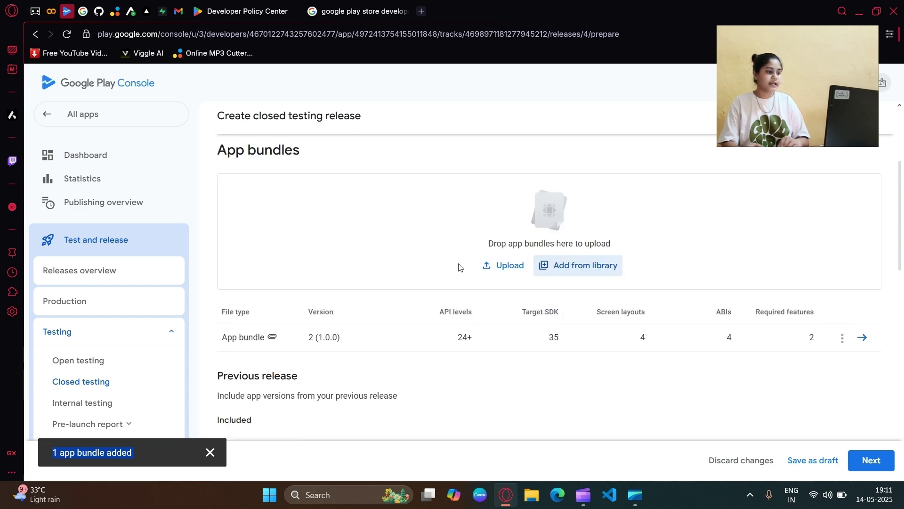
pyautogui.scroll(4, 357, 256)
pyautogui.scroll(-6, 397, 285)
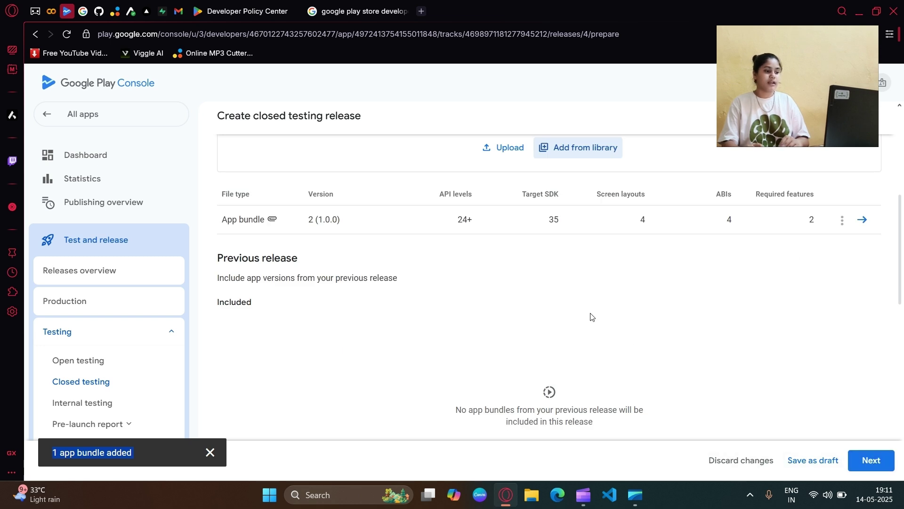
pyautogui.scroll(2, 521, 311)
pyautogui.click(508, 266)
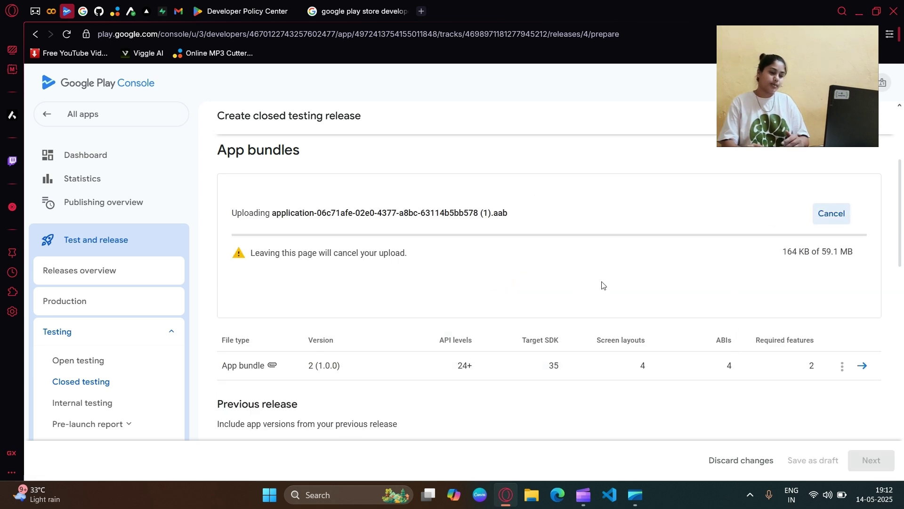
pyautogui.click(831, 214)
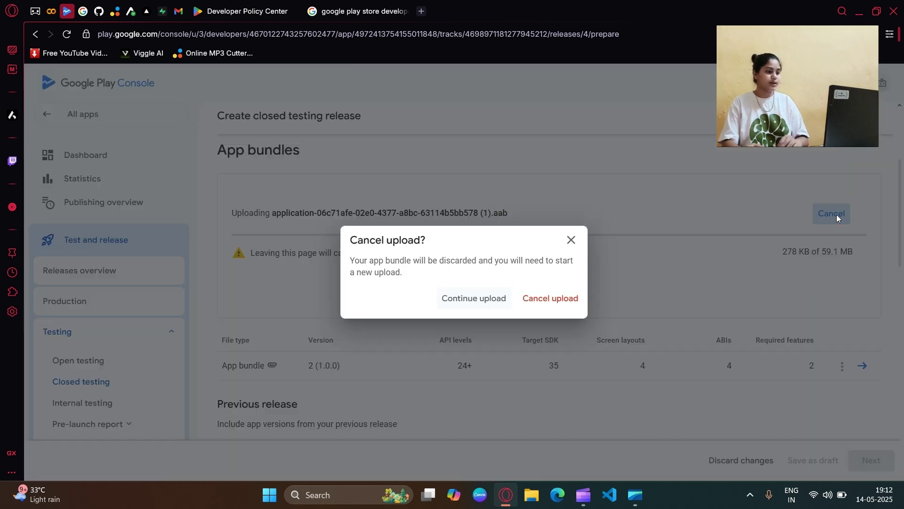
pyautogui.click(549, 298)
pyautogui.scroll(3, 372, 273)
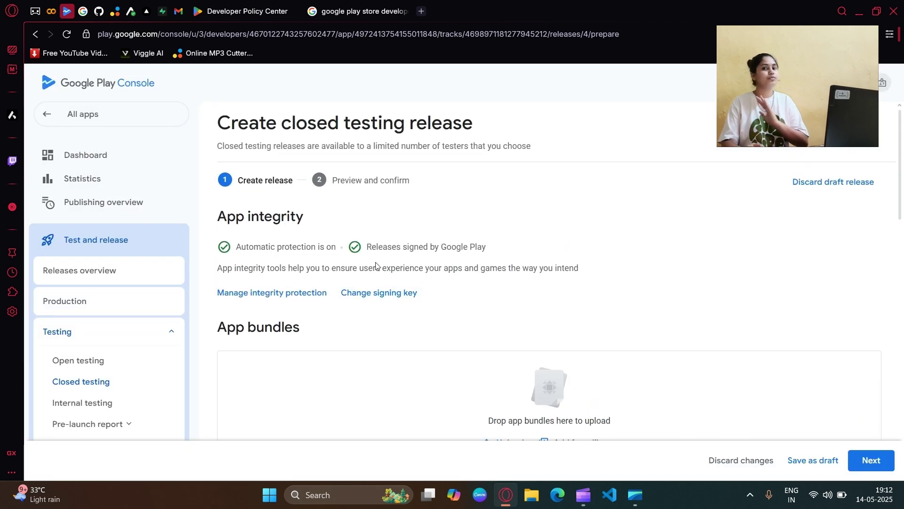
# Step: Go to the app Dashboard and expand the closed testing task list
pyautogui.click(118, 156)
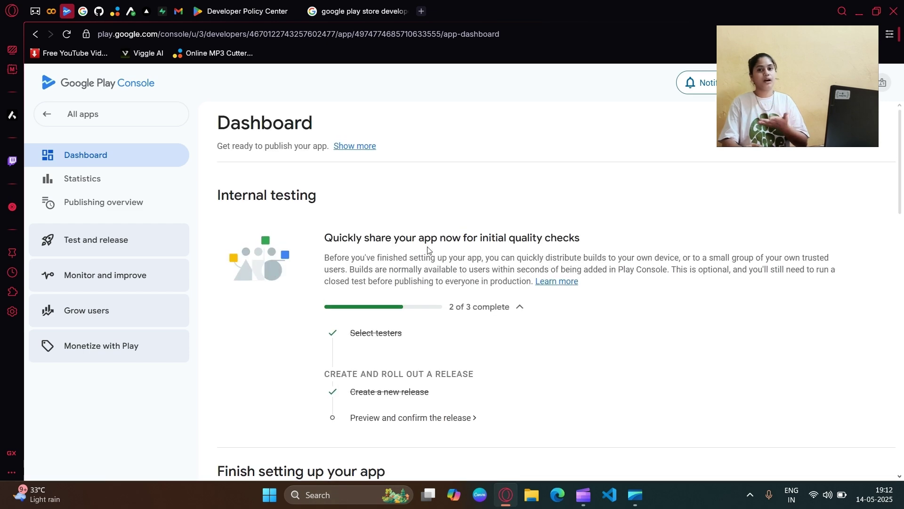
pyautogui.scroll(-4, 426, 235)
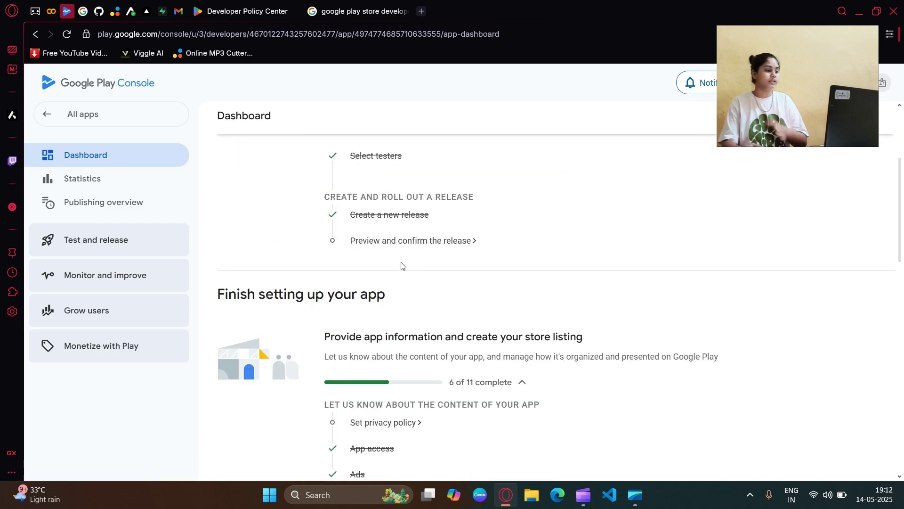
pyautogui.scroll(-10, 402, 267)
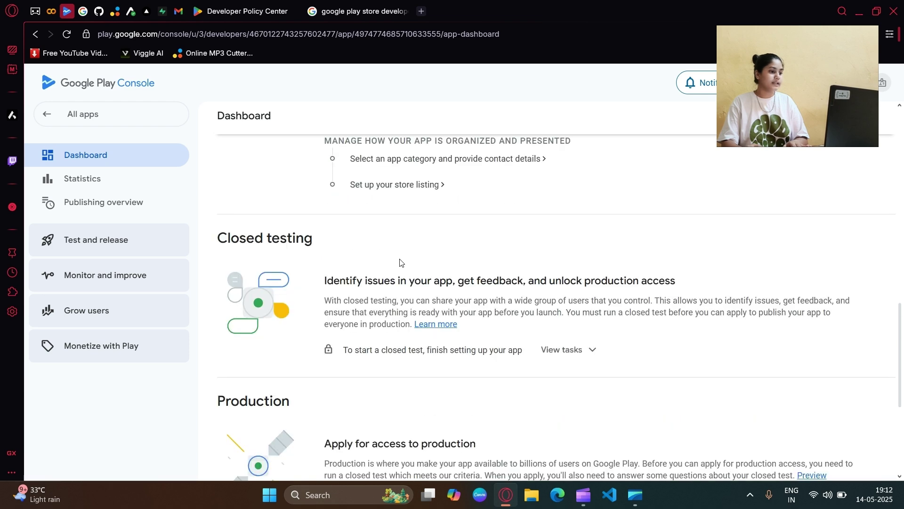
pyautogui.scroll(-4, 401, 263)
pyautogui.scroll(1, 397, 284)
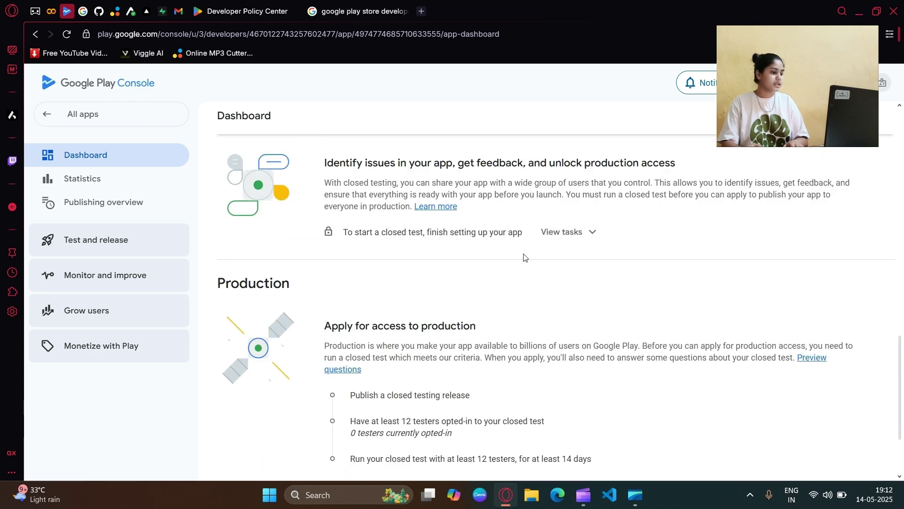
pyautogui.click(586, 238)
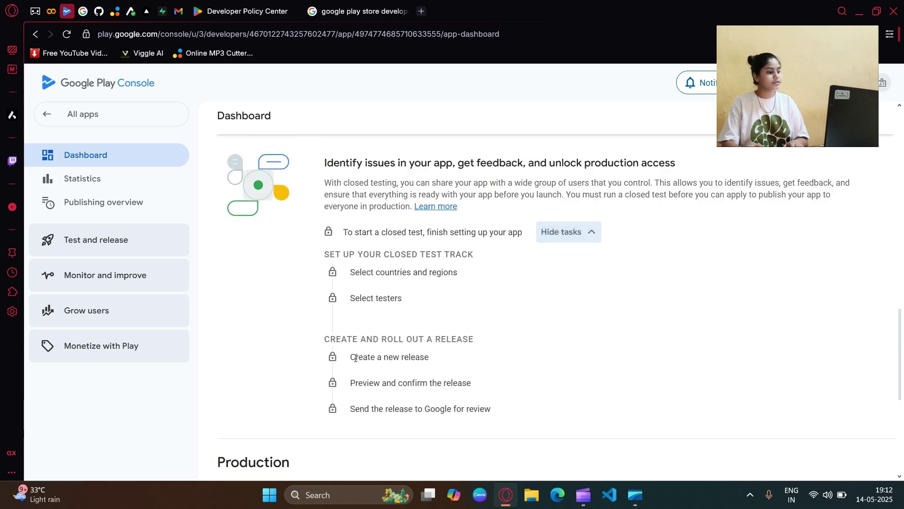
# Step: Point out the Create a new release, Preview and confirm, and send-for-review tasks
pyautogui.moveTo(351, 357); pyautogui.dragTo(426, 355)
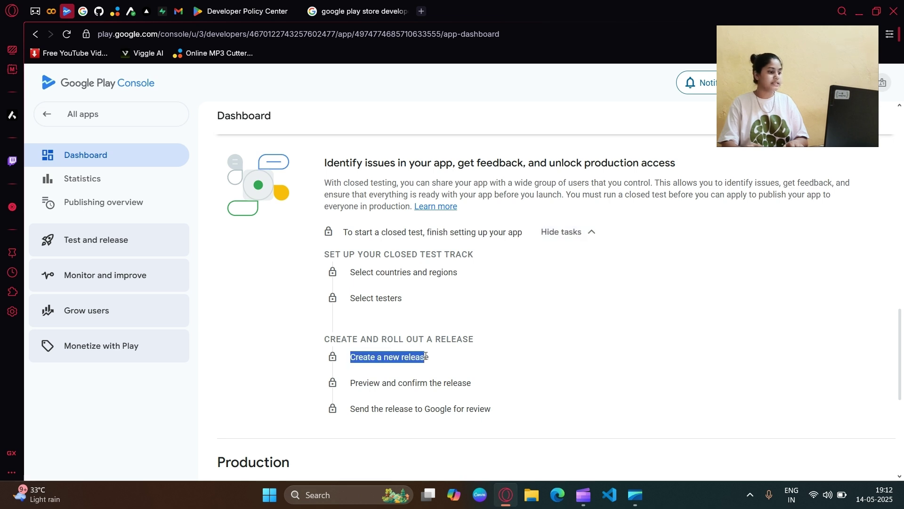
pyautogui.click(355, 386)
pyautogui.moveTo(356, 387); pyautogui.dragTo(488, 387)
pyautogui.click(544, 348)
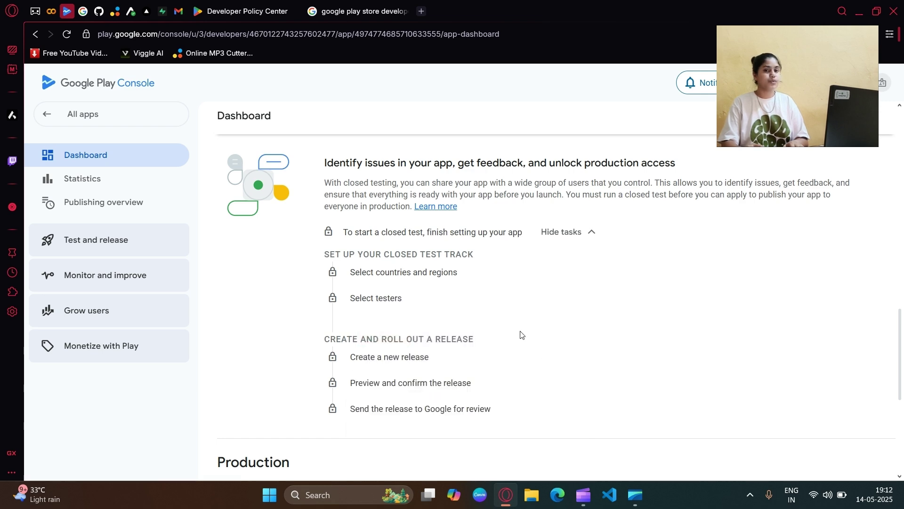
pyautogui.scroll(1, 521, 333)
pyautogui.scroll(8, 520, 334)
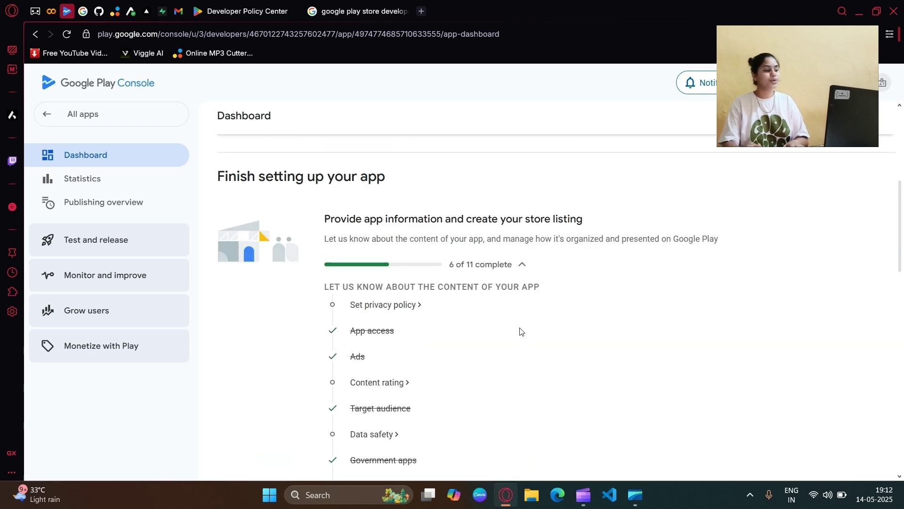
pyautogui.scroll(2, 453, 275)
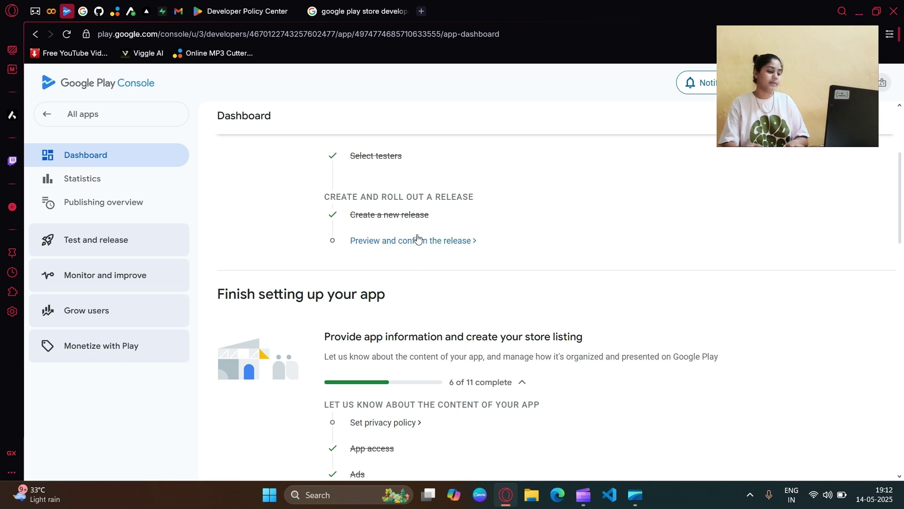
pyautogui.scroll(-15, 408, 299)
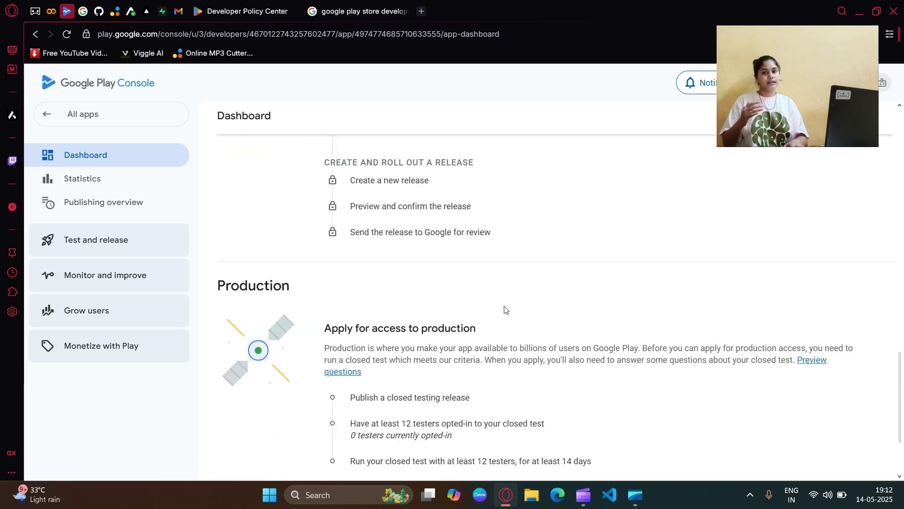
pyautogui.moveTo(347, 238); pyautogui.dragTo(499, 245)
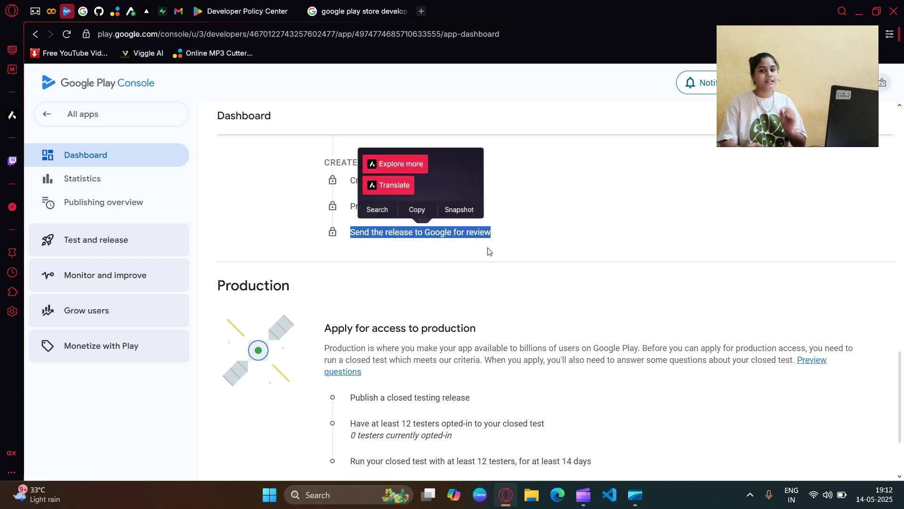
pyautogui.click(489, 248)
# Step: Point out the production access requirement of 12 opted-in testers for 14 days
pyautogui.scroll(-5, 503, 273)
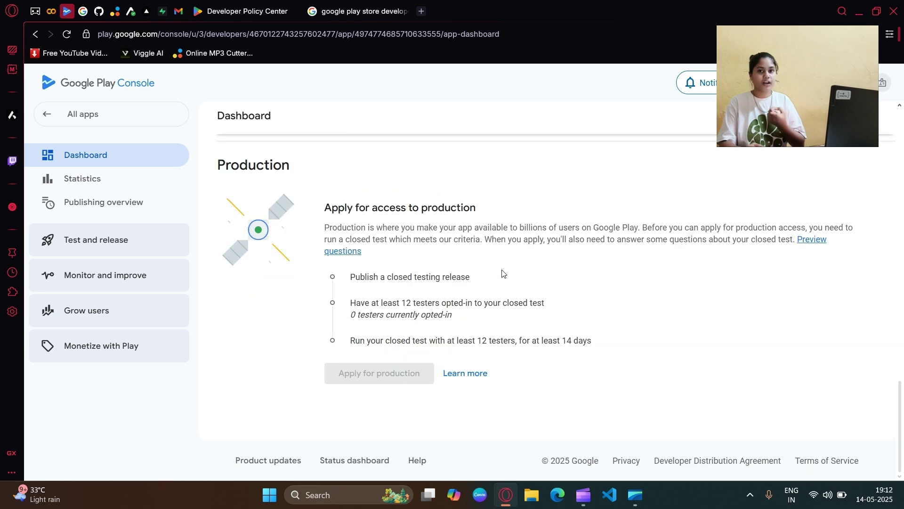
pyautogui.moveTo(331, 209); pyautogui.dragTo(487, 214)
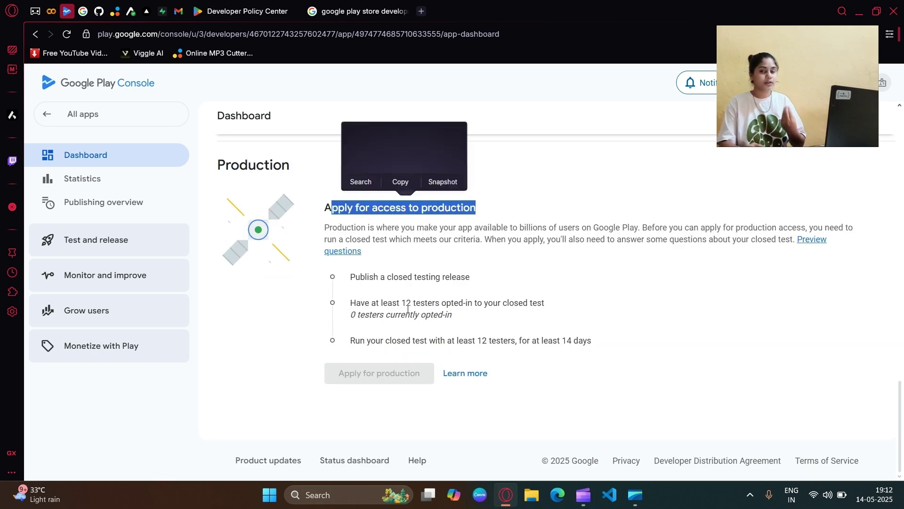
pyautogui.moveTo(351, 303); pyautogui.dragTo(505, 307)
pyautogui.click(504, 307)
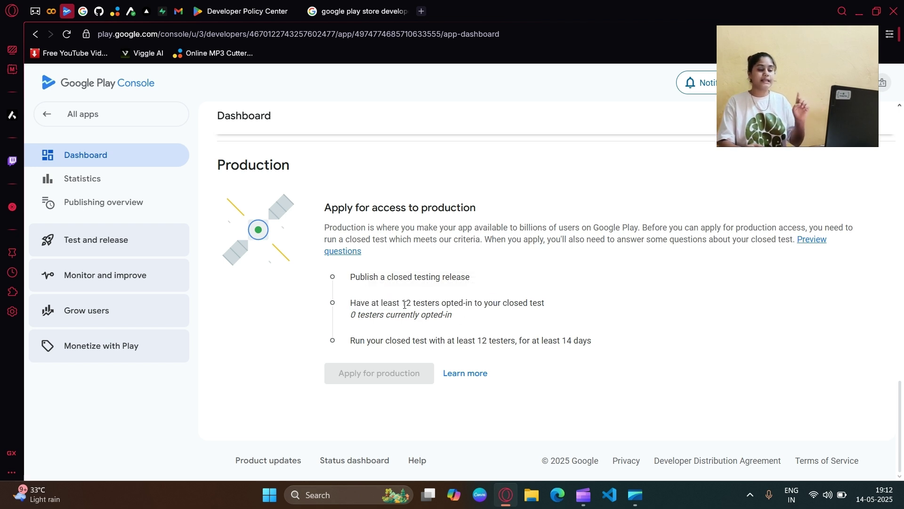
pyautogui.moveTo(405, 304); pyautogui.dragTo(442, 304)
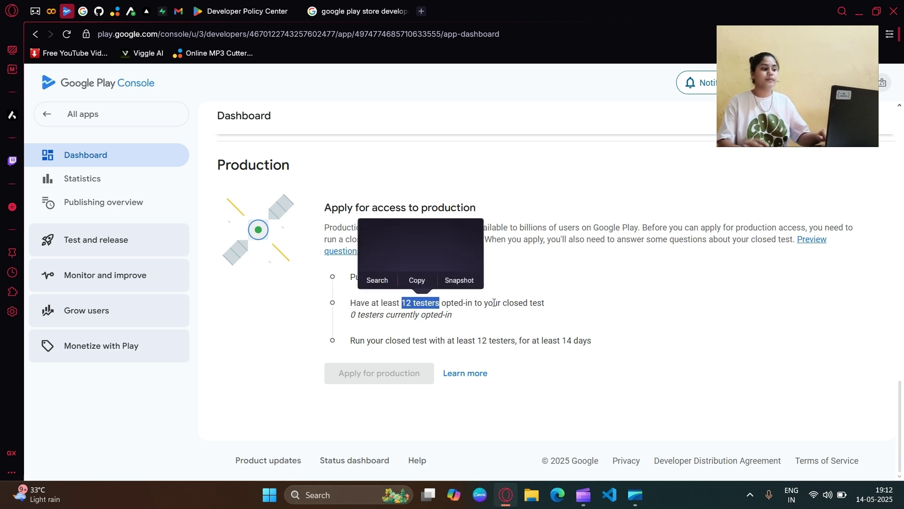
pyautogui.moveTo(590, 343); pyautogui.dragTo(561, 344)
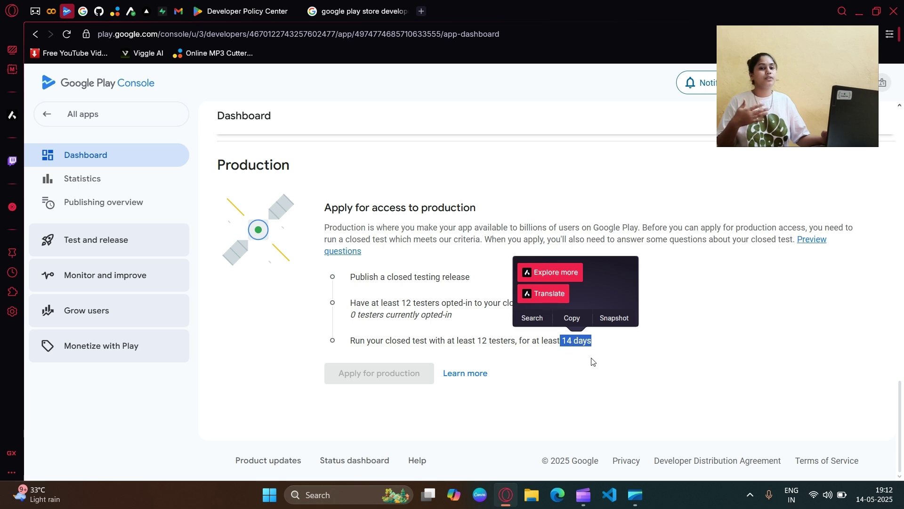
pyautogui.click(612, 389)
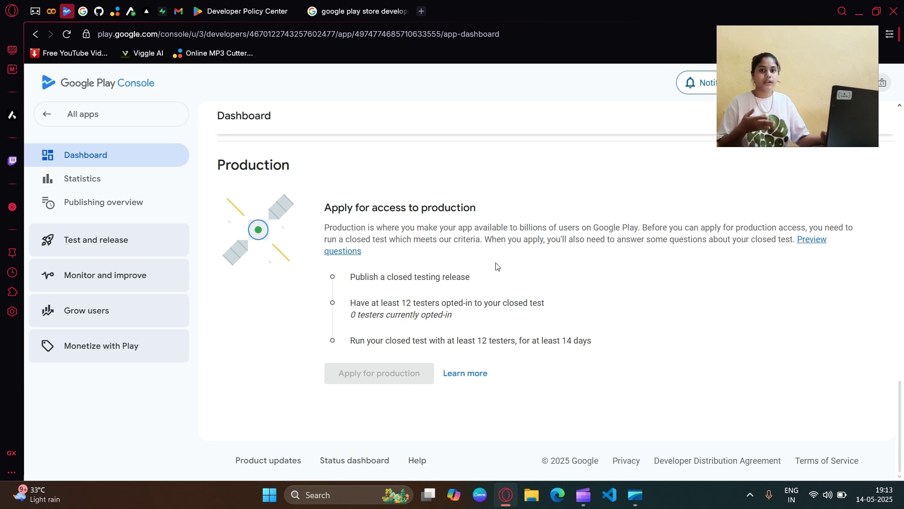
pyautogui.moveTo(408, 303); pyautogui.dragTo(440, 304)
pyautogui.click(428, 288)
# Step: Point out the Select testers task still pending in the closed testing list
pyautogui.scroll(4, 438, 282)
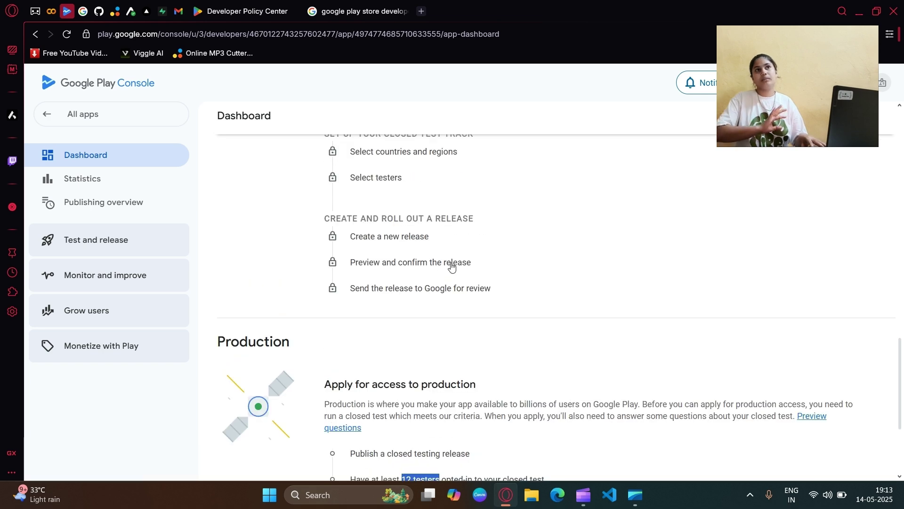
pyautogui.scroll(1, 451, 266)
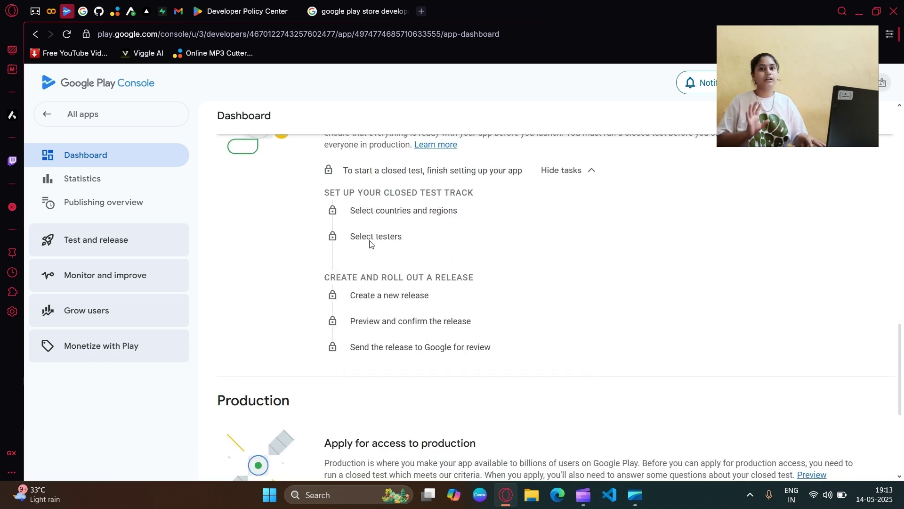
pyautogui.moveTo(358, 238); pyautogui.dragTo(412, 241)
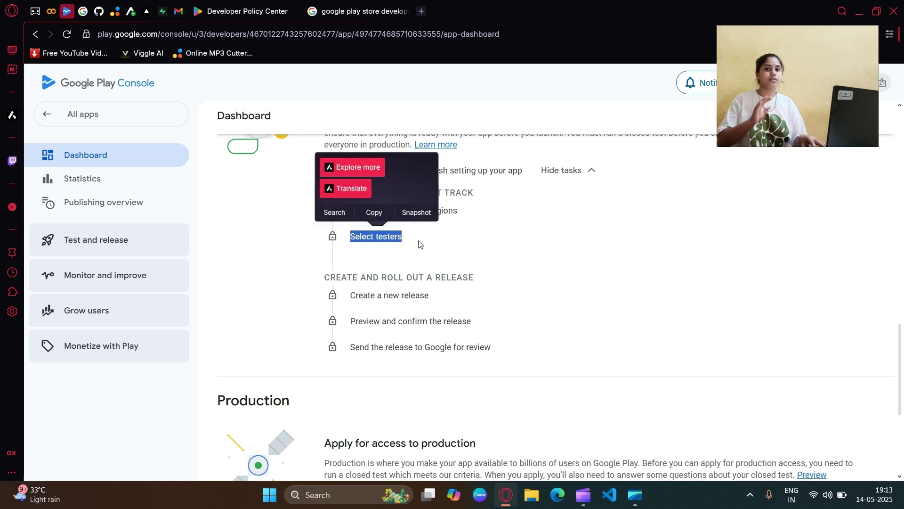
pyautogui.click(424, 247)
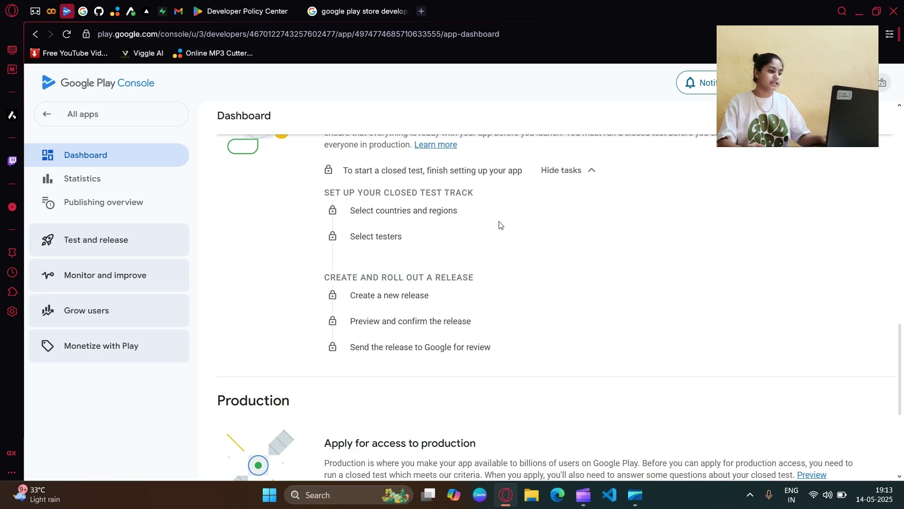
# Step: Confirm the 12-tester and 14-day requirements are met, then apply for production
pyautogui.scroll(-5, 560, 253)
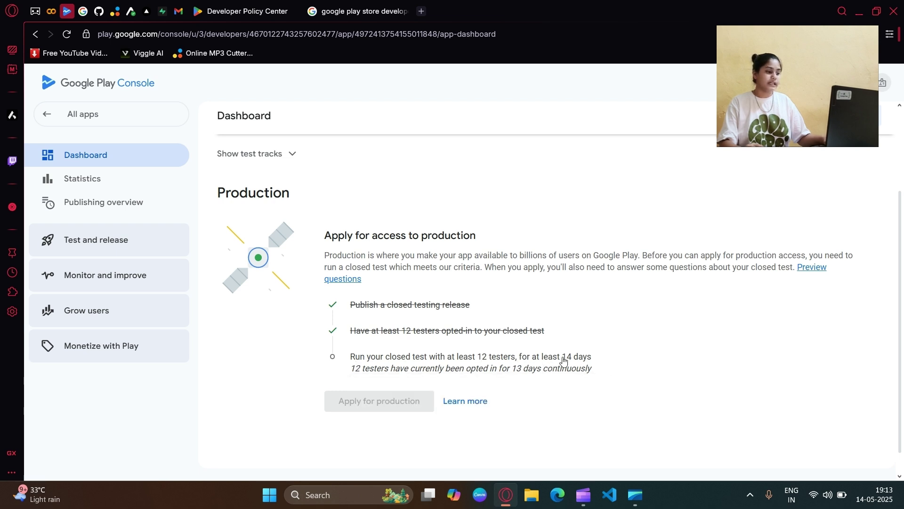
pyautogui.moveTo(354, 373); pyautogui.dragTo(568, 375)
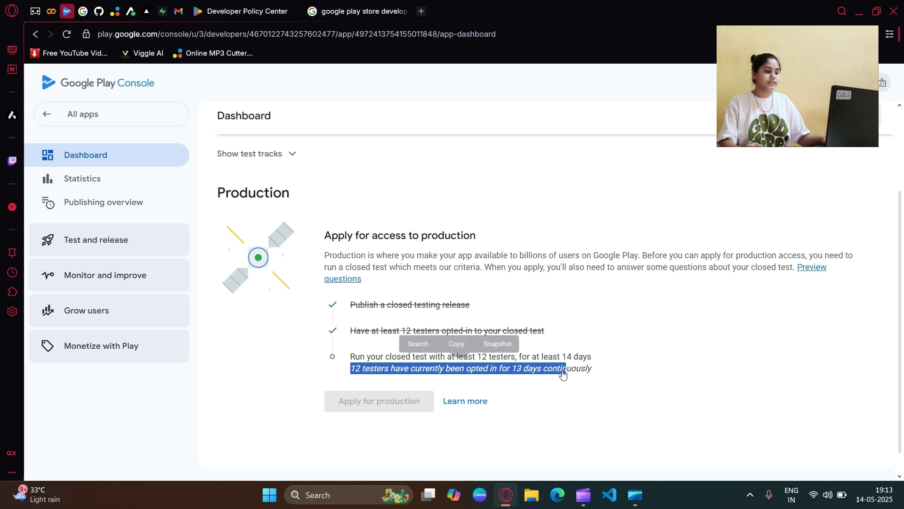
pyautogui.click(592, 374)
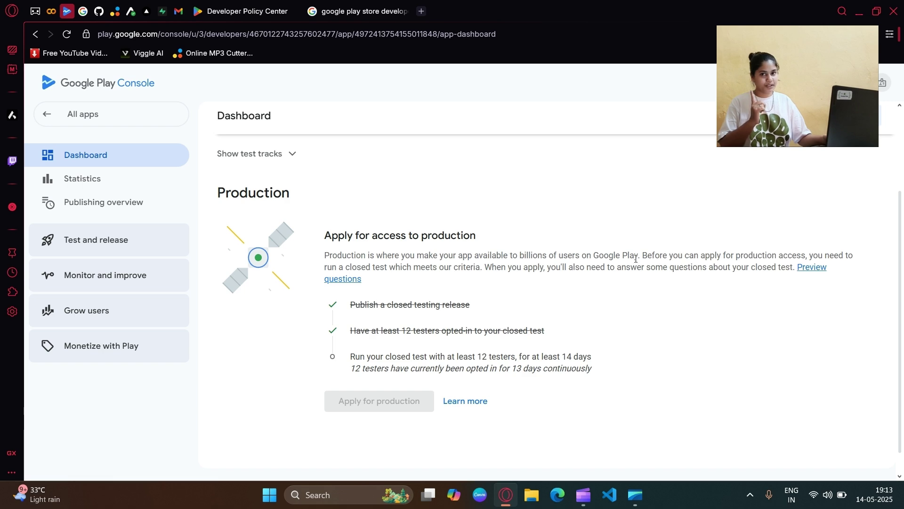
pyautogui.scroll(2, 433, 259)
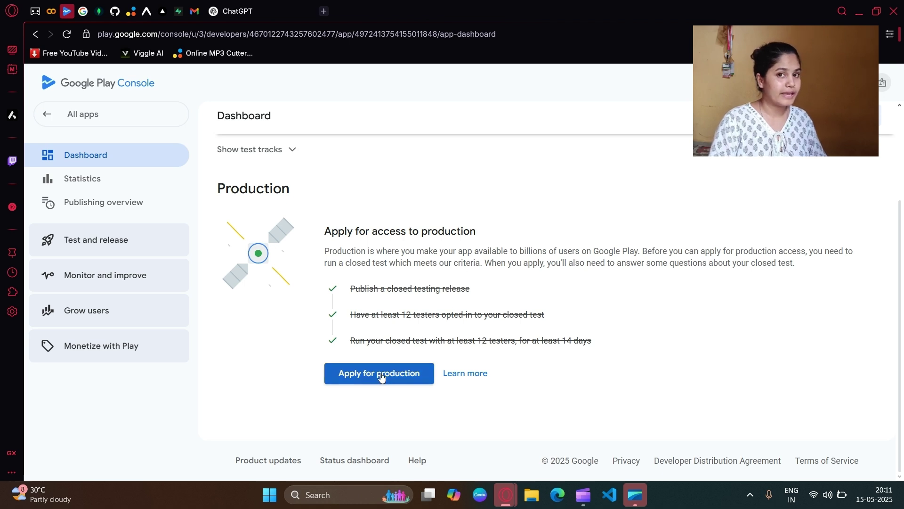
pyautogui.tripleClick(523, 340)
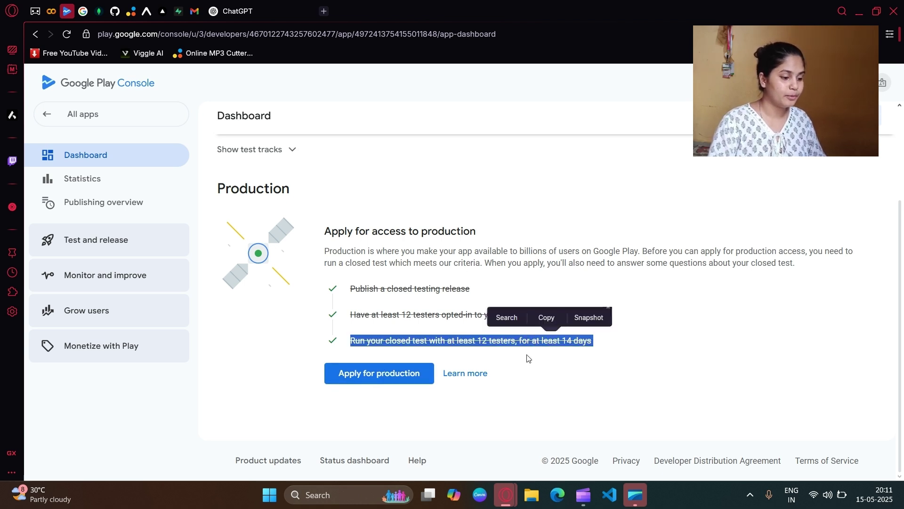
pyautogui.click(517, 370)
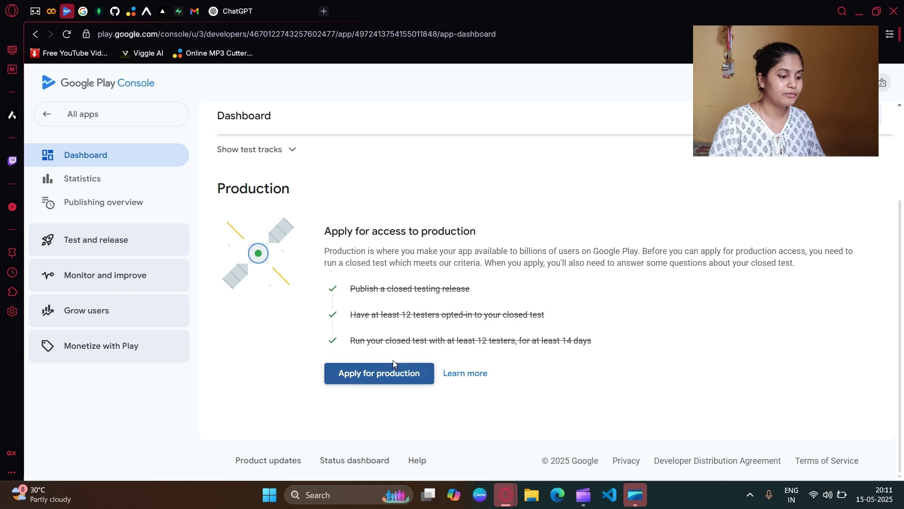
pyautogui.click(394, 370)
# Step: Review the tester recruitment question and fill in the recruitment answer
pyautogui.scroll(-10, 394, 364)
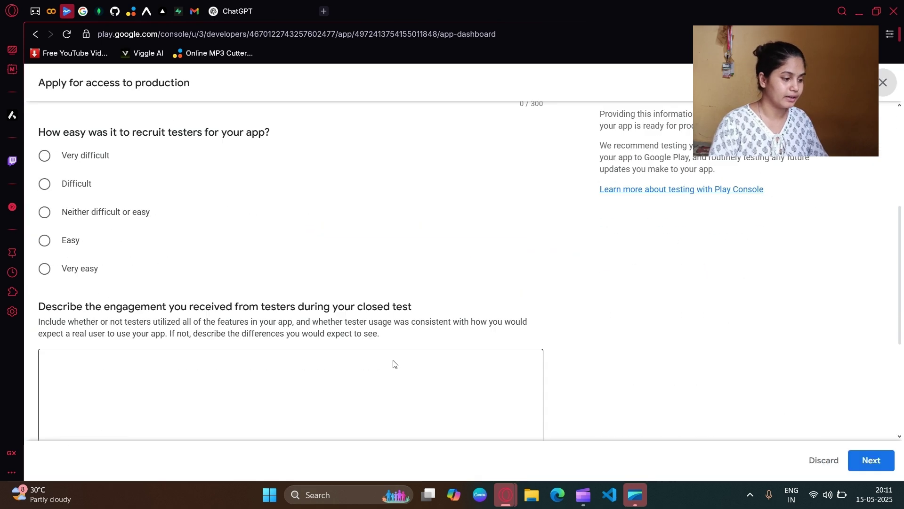
pyautogui.scroll(10, 394, 363)
pyautogui.scroll(2, 394, 364)
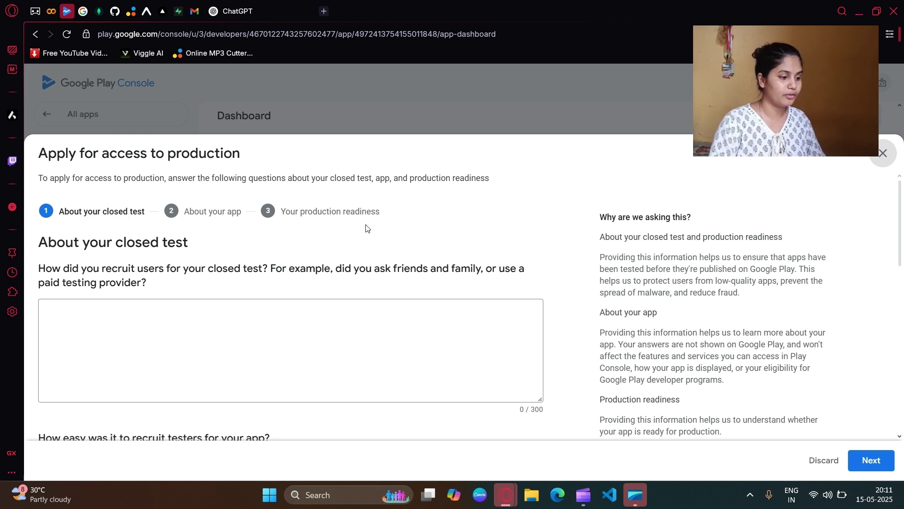
pyautogui.moveTo(35, 271); pyautogui.dragTo(243, 273)
pyautogui.moveTo(335, 272); pyautogui.dragTo(511, 275)
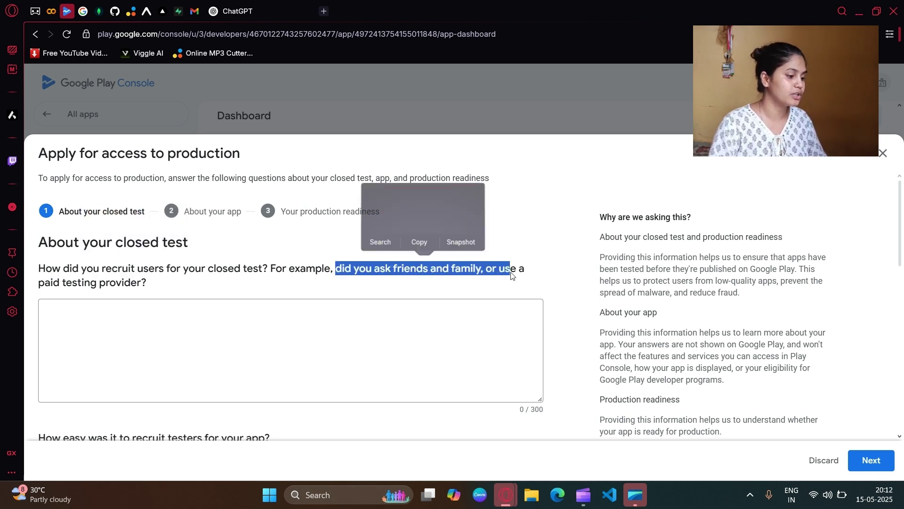
pyautogui.doubleClick(81, 283)
pyautogui.click(158, 302)
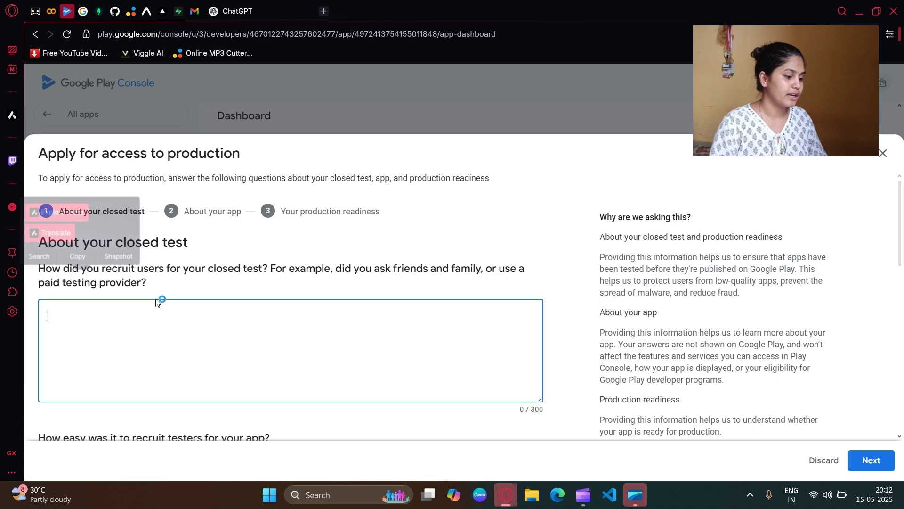
# Step: Rate the difficulty of recruiting testers as Easy
pyautogui.scroll(-2, 343, 254)
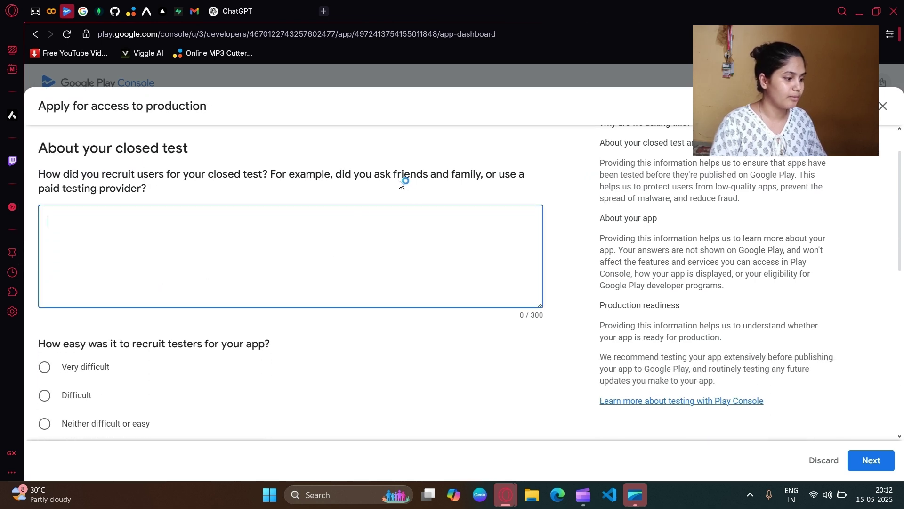
pyautogui.scroll(-3, 284, 237)
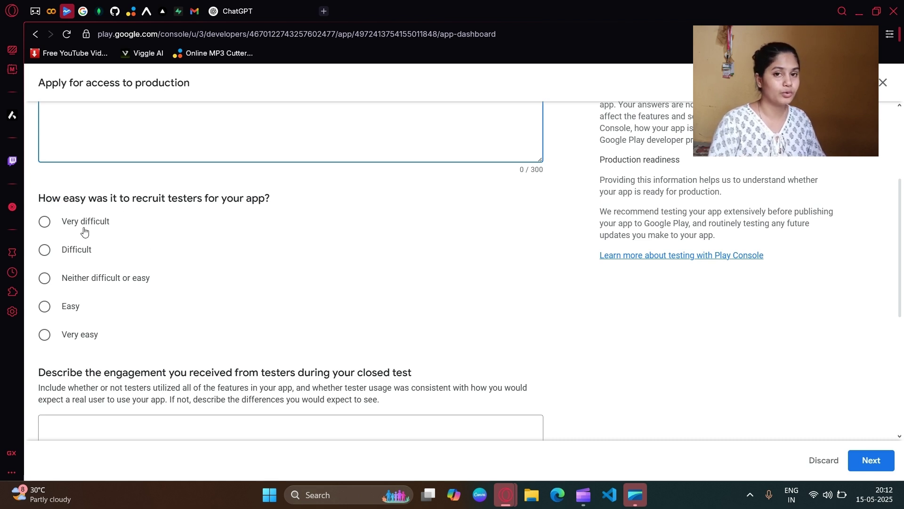
pyautogui.click(55, 279)
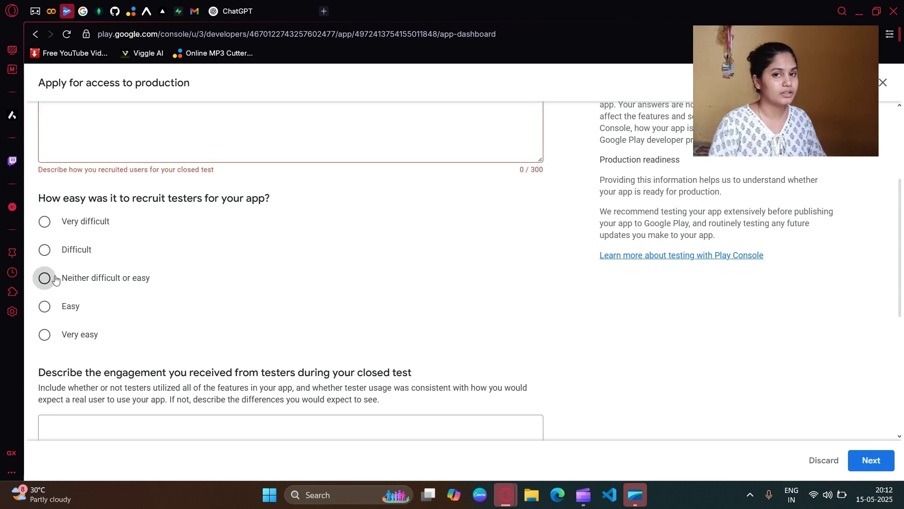
pyautogui.click(50, 311)
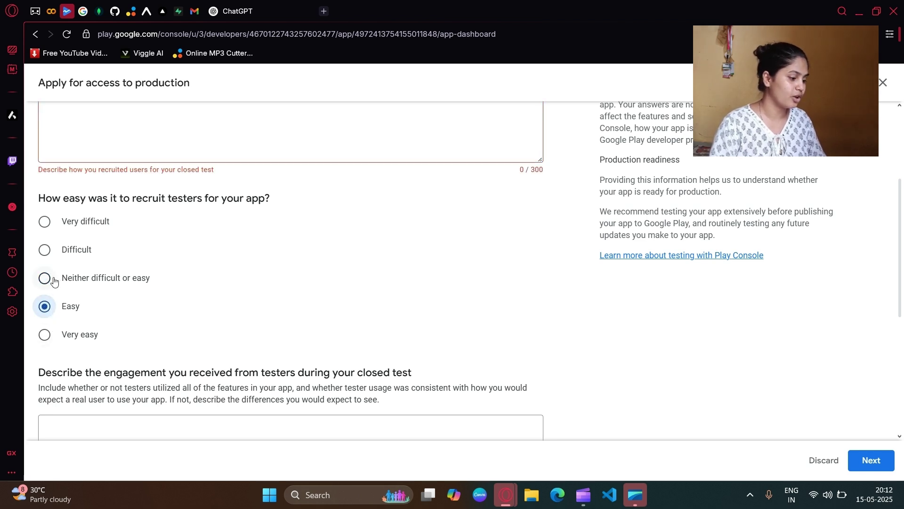
# Step: Answer the engagement and feedback questions and continue to About your app
pyautogui.scroll(-3, 196, 286)
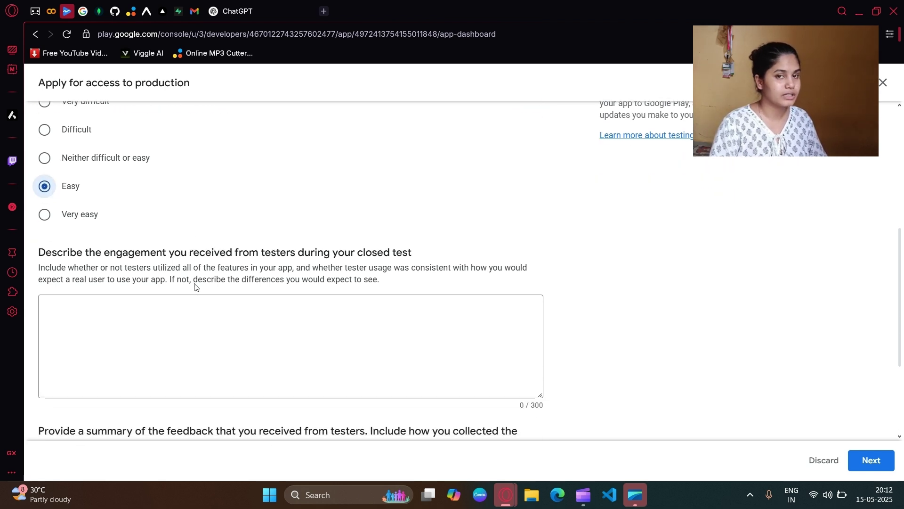
pyautogui.moveTo(42, 259); pyautogui.dragTo(349, 258)
pyautogui.click(345, 258)
pyautogui.moveTo(408, 248); pyautogui.dragTo(392, 244)
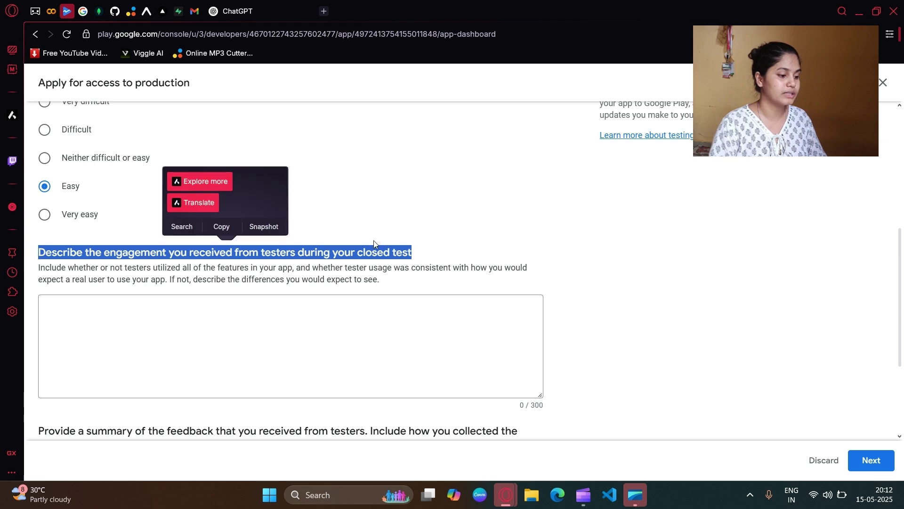
pyautogui.click(143, 273)
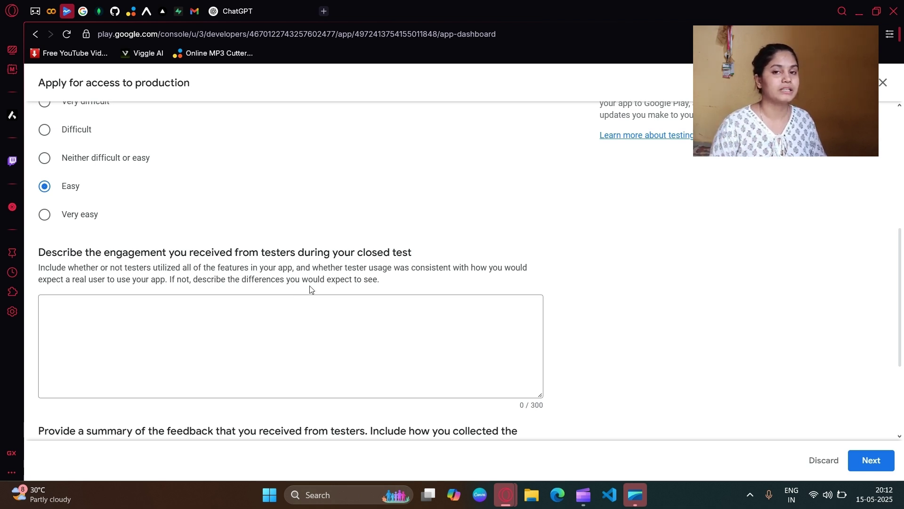
pyautogui.scroll(-4, 363, 305)
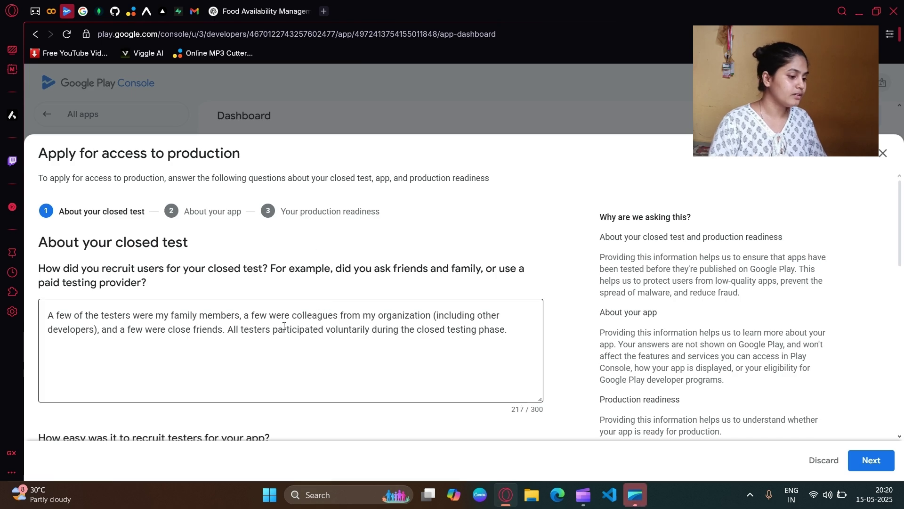
pyautogui.scroll(-10, 239, 312)
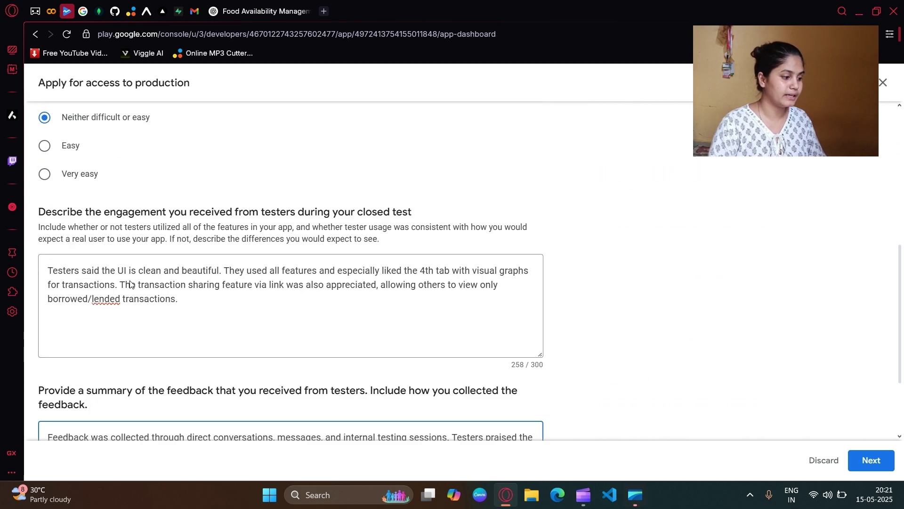
pyautogui.scroll(-1, 136, 299)
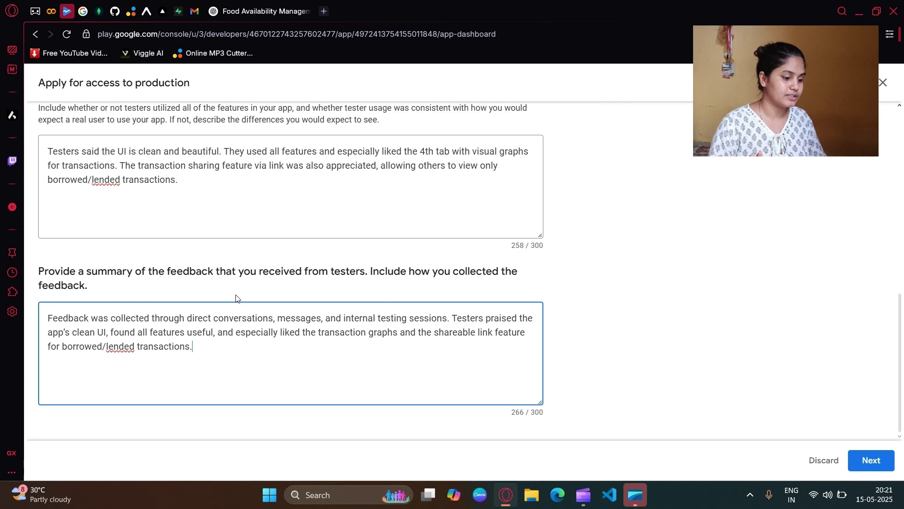
pyautogui.scroll(3, 236, 307)
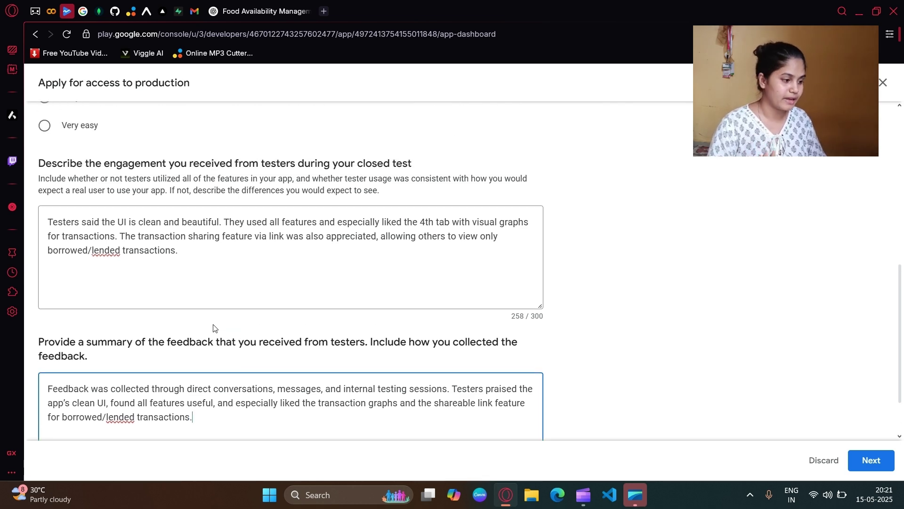
pyautogui.click(871, 466)
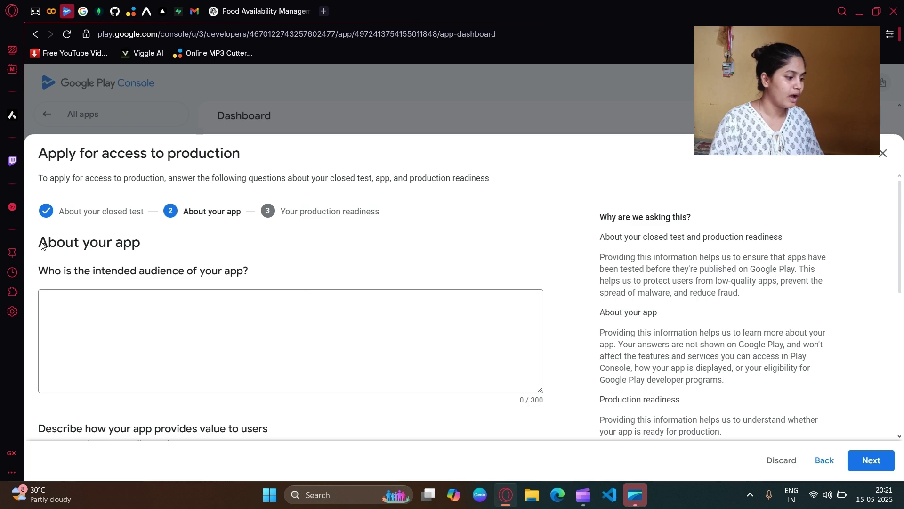
# Step: Review the intended audience question and set expected first-year installs to I don't know
pyautogui.moveTo(41, 245); pyautogui.dragTo(151, 242)
pyautogui.tripleClick(135, 272)
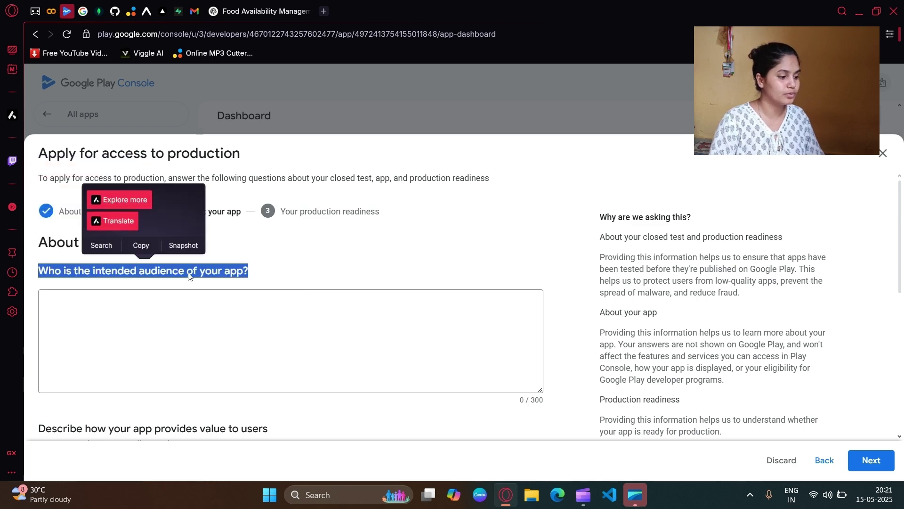
pyautogui.click(226, 277)
pyautogui.scroll(-5, 236, 271)
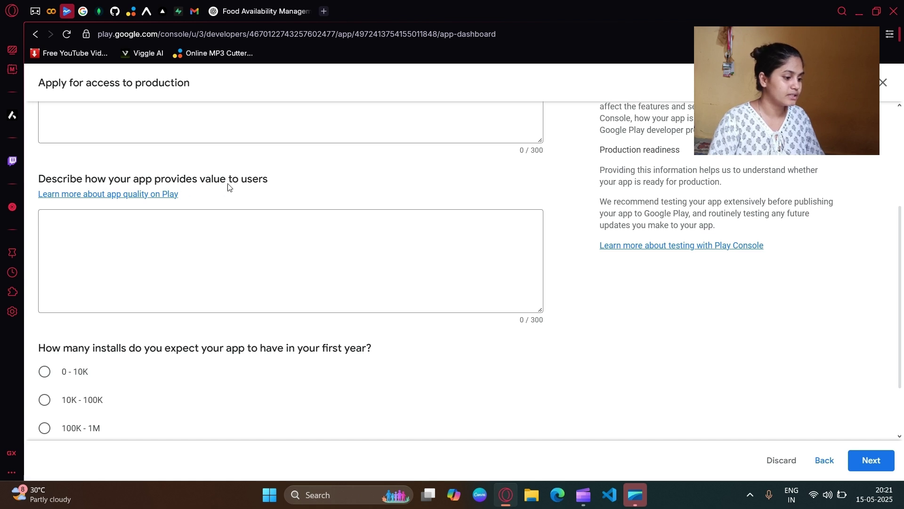
pyautogui.scroll(-2, 233, 178)
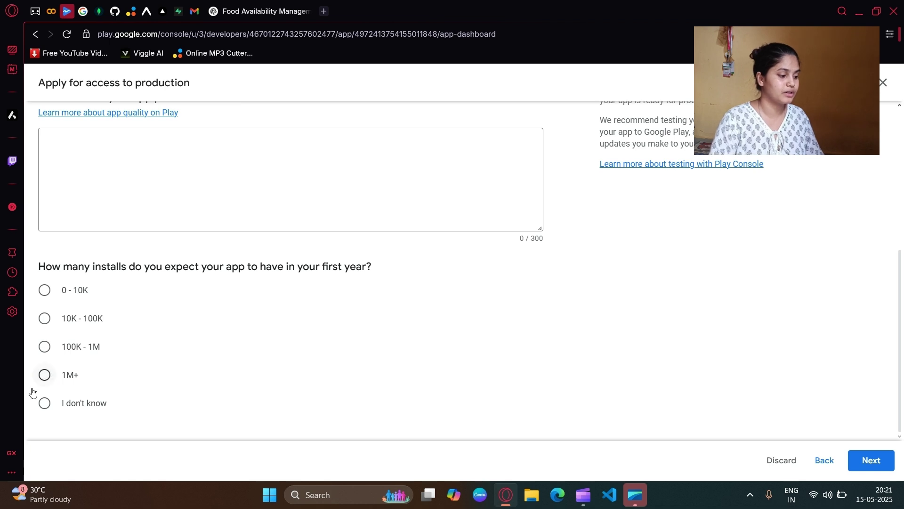
pyautogui.click(43, 297)
pyautogui.click(45, 318)
pyautogui.click(45, 347)
pyautogui.click(44, 404)
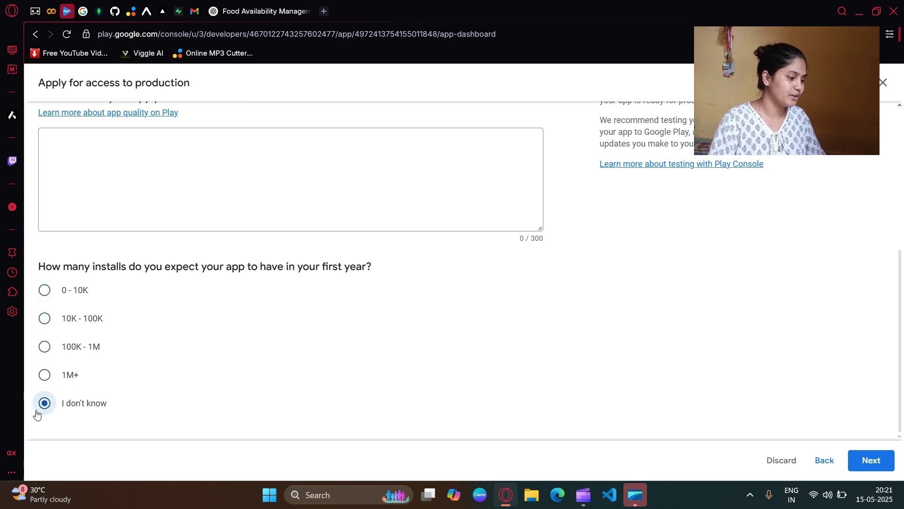
# Step: Check the intended audience answer and continue to production readiness
pyautogui.scroll(4, 143, 364)
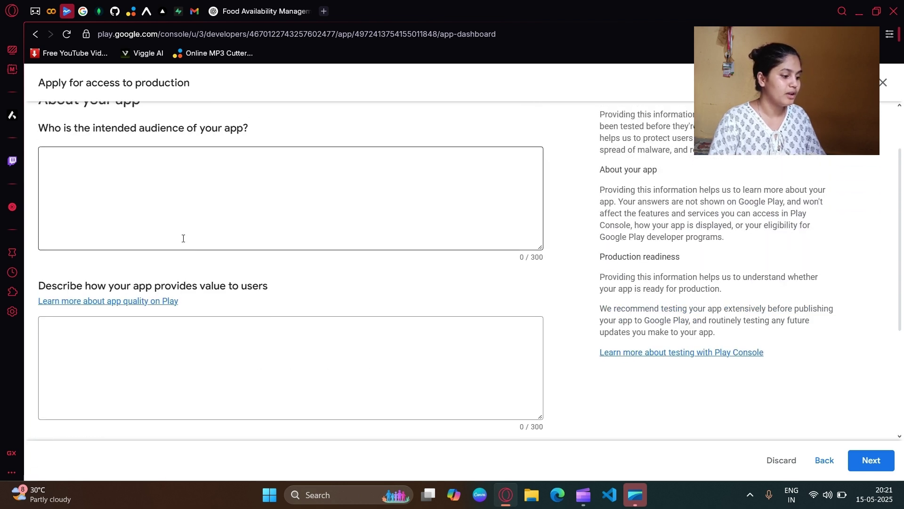
pyautogui.scroll(2, 185, 234)
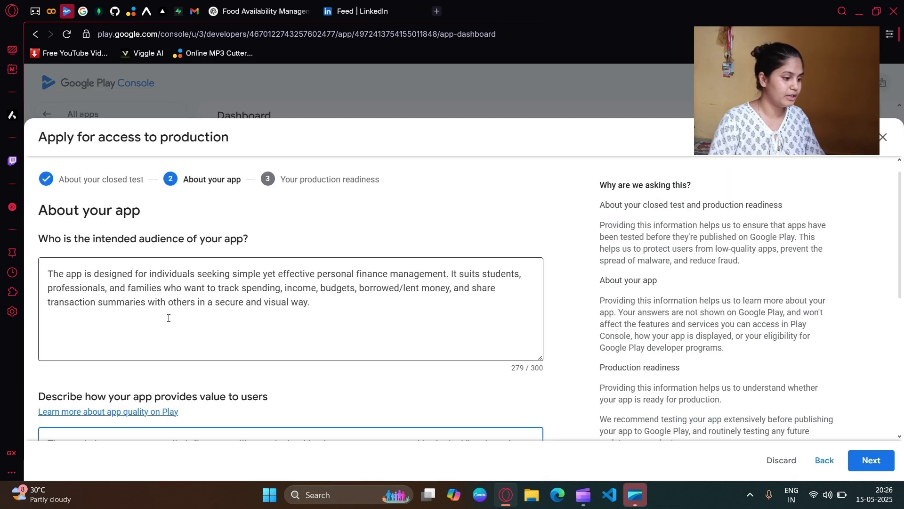
pyautogui.moveTo(53, 274); pyautogui.dragTo(286, 301)
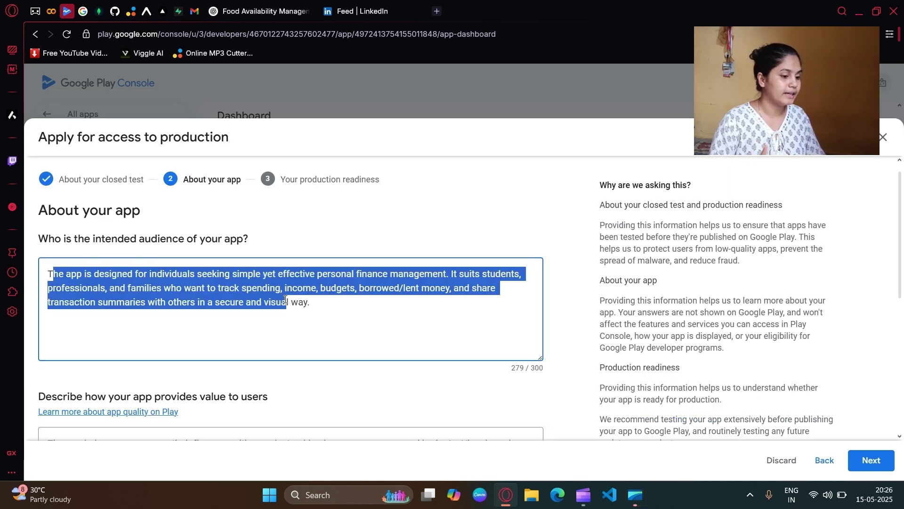
pyautogui.click(285, 302)
pyautogui.scroll(-5, 285, 301)
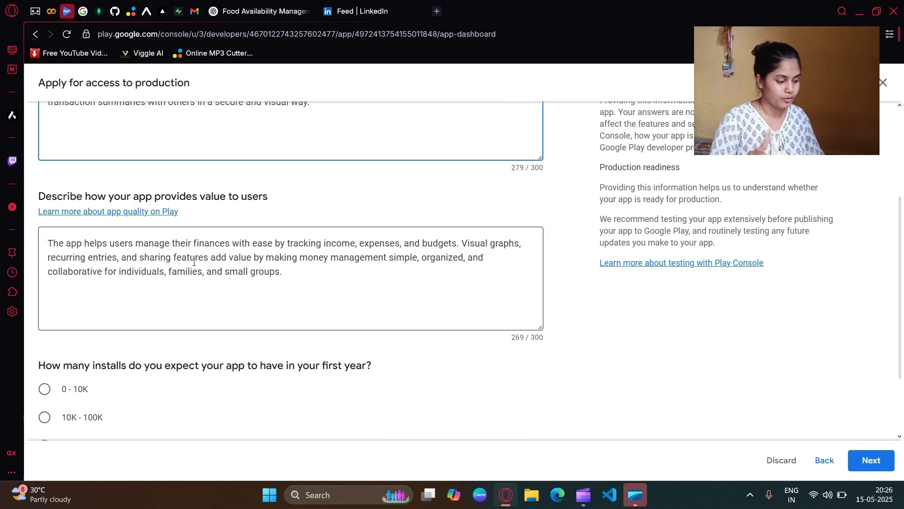
pyautogui.scroll(-2, 194, 261)
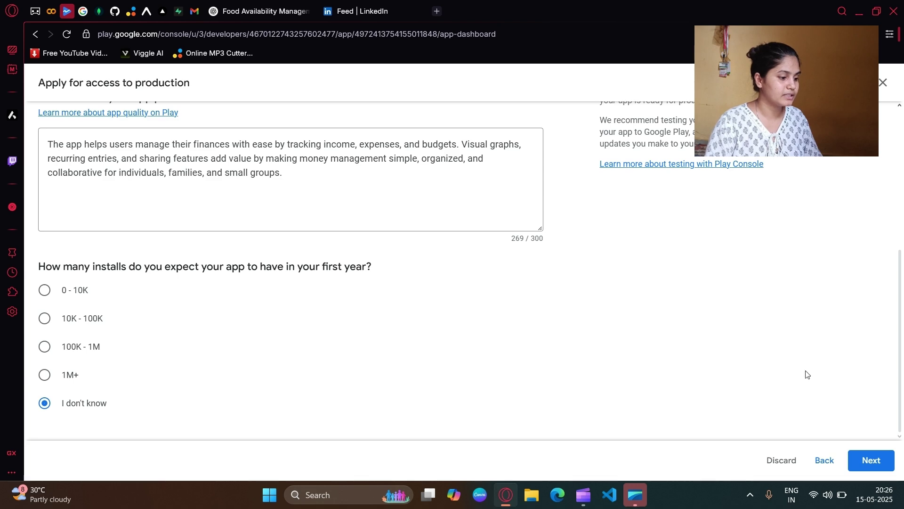
pyautogui.click(870, 461)
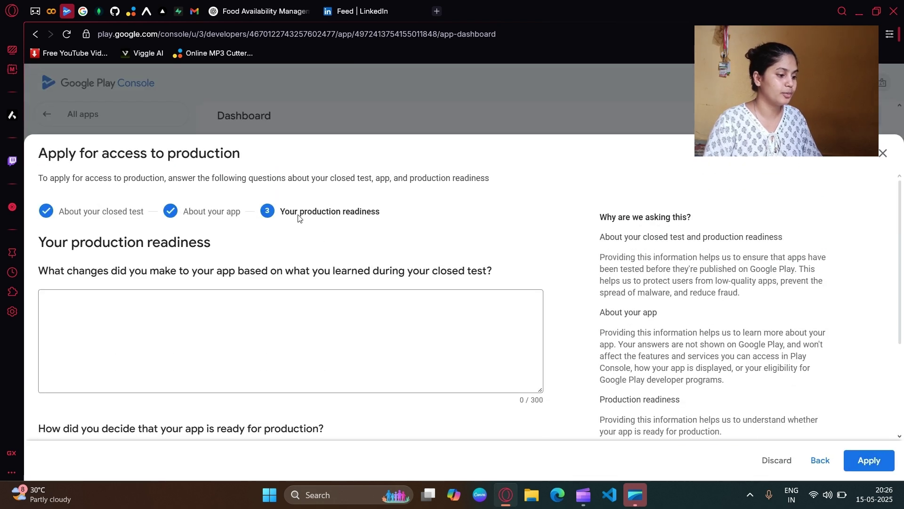
# Step: Fill in both production readiness answers and submit the production access application
pyautogui.moveTo(286, 212); pyautogui.dragTo(393, 214)
pyautogui.click(395, 215)
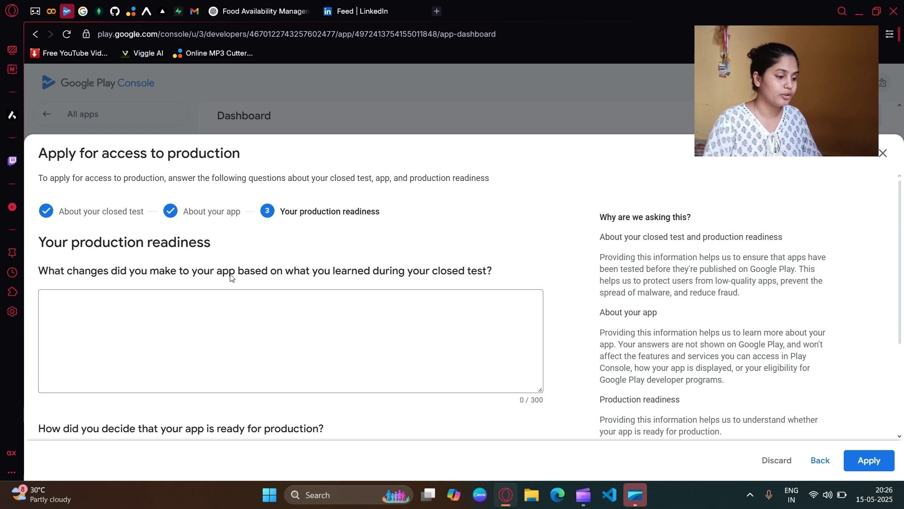
pyautogui.scroll(-3, 230, 277)
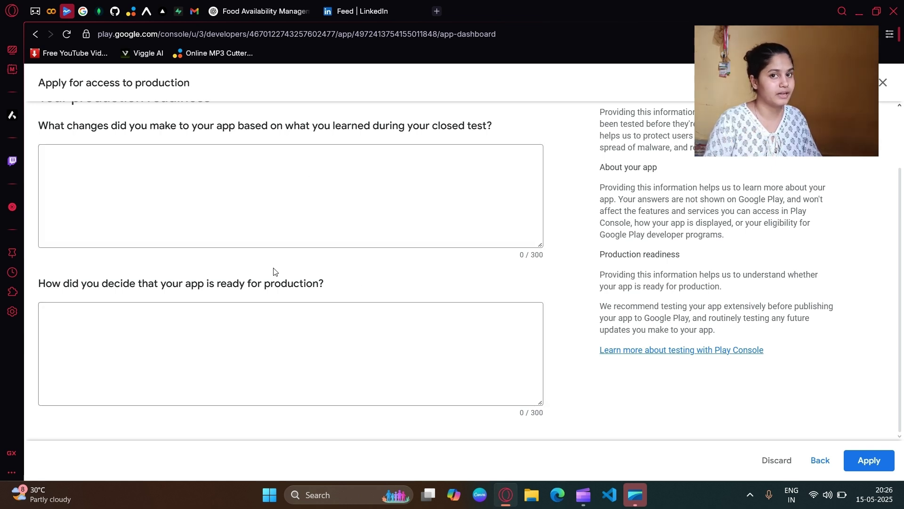
pyautogui.scroll(3, 274, 266)
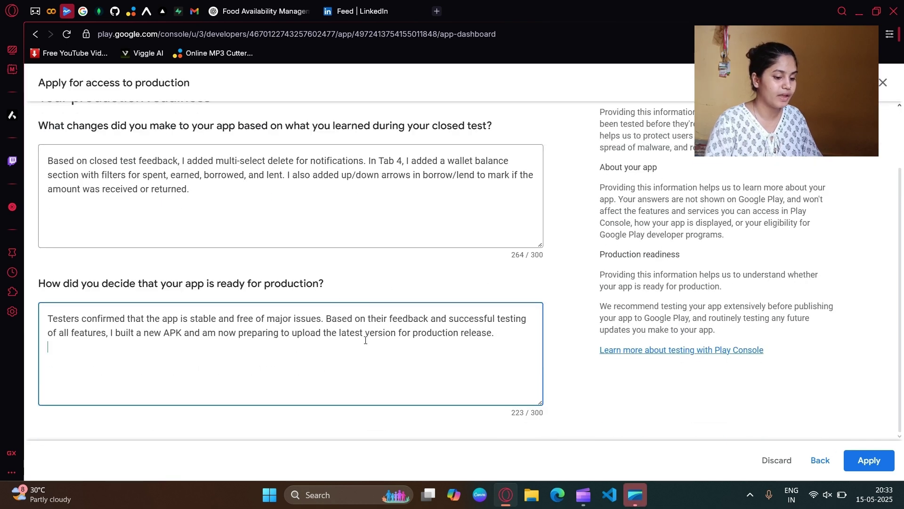
pyautogui.click(865, 461)
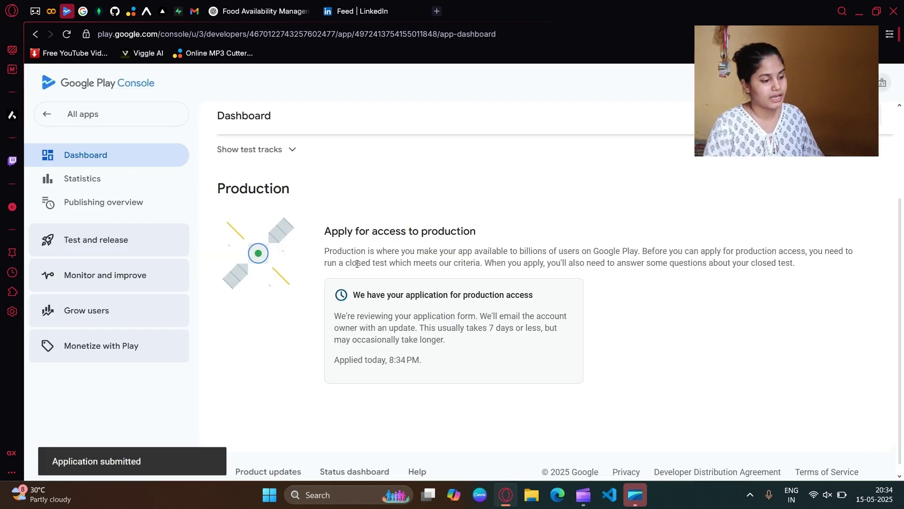
# Step: Review the application-received card noting review usually takes 7 days or less
pyautogui.moveTo(331, 231); pyautogui.dragTo(472, 251)
pyautogui.click(368, 261)
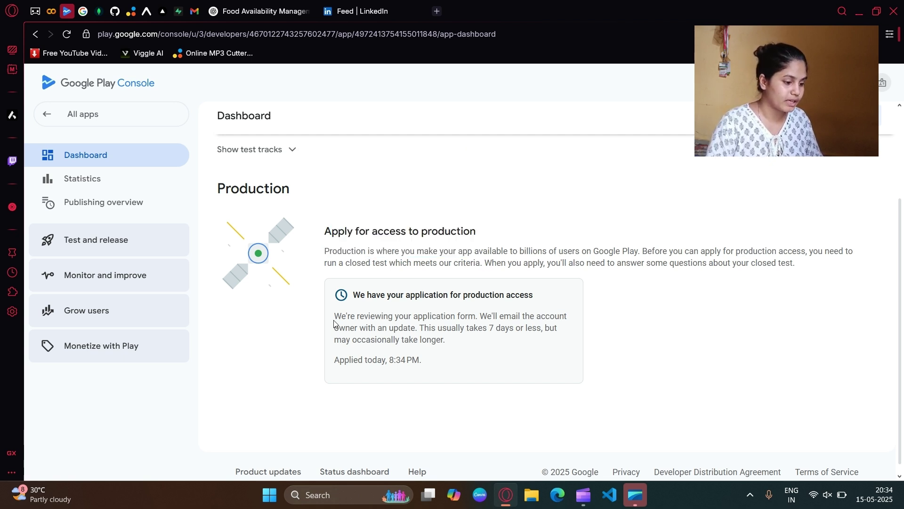
pyautogui.moveTo(425, 329); pyautogui.dragTo(542, 328)
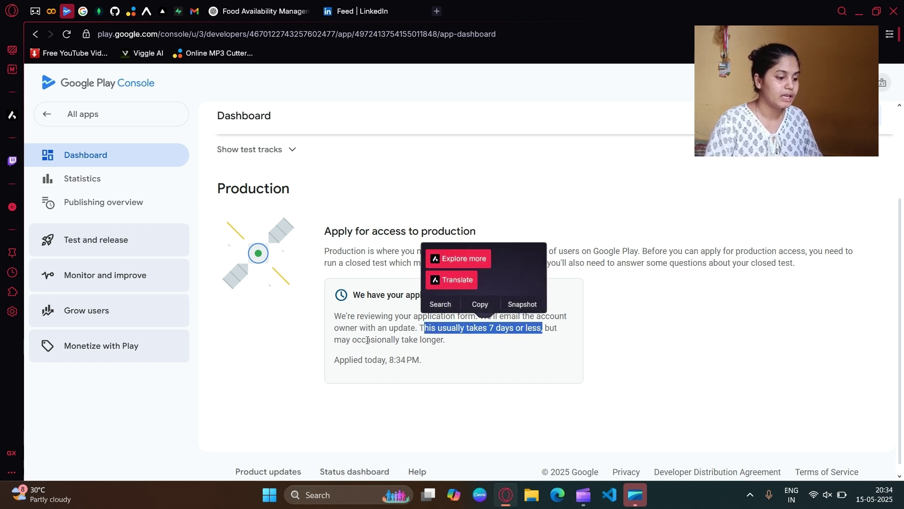
pyautogui.moveTo(445, 340); pyautogui.dragTo(366, 340)
pyautogui.click(367, 376)
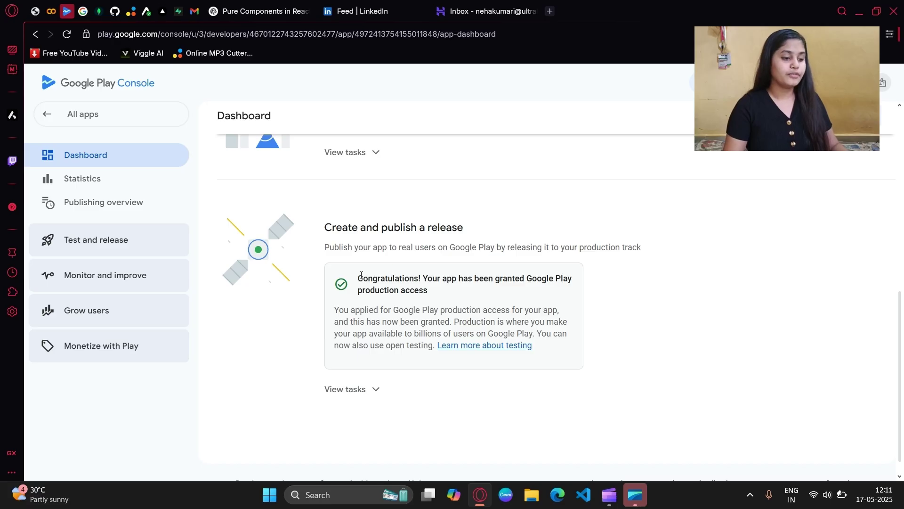
# Step: Confirm the production access granted message and review the Release your app section
pyautogui.moveTo(361, 276); pyautogui.dragTo(460, 306)
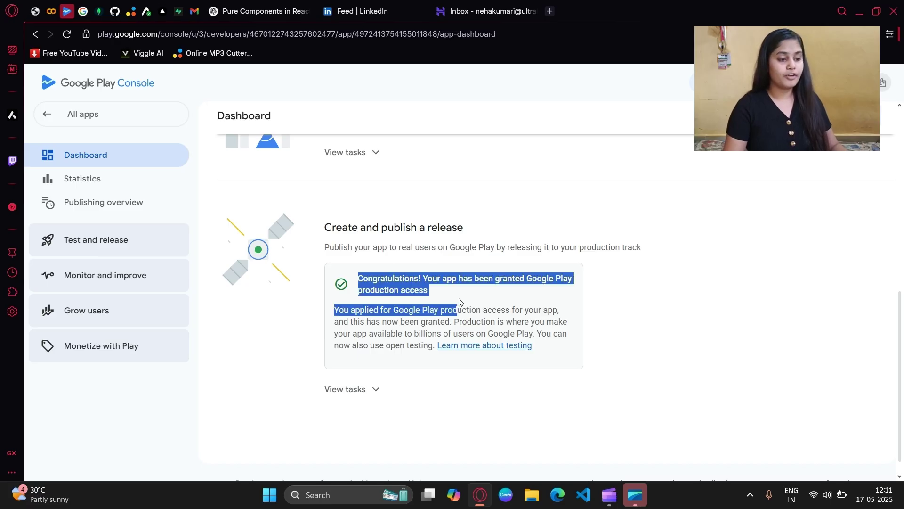
pyautogui.click(459, 302)
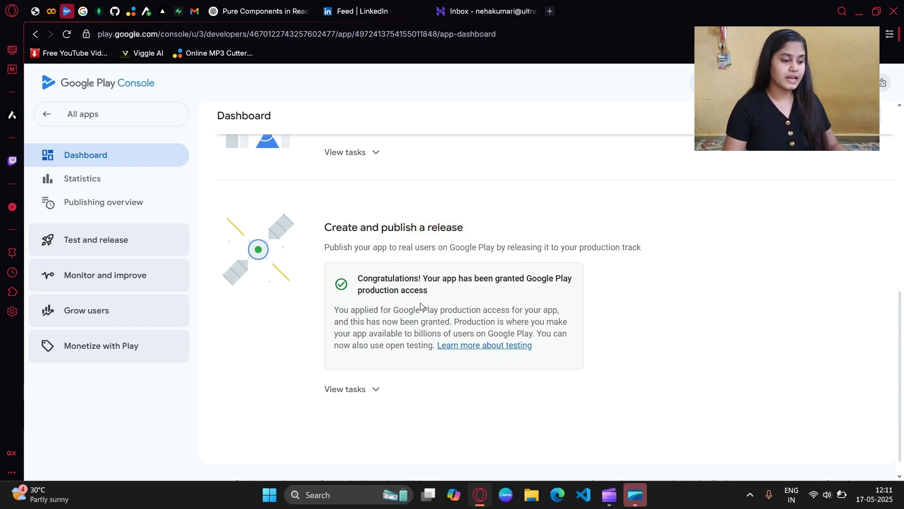
pyautogui.scroll(5, 400, 319)
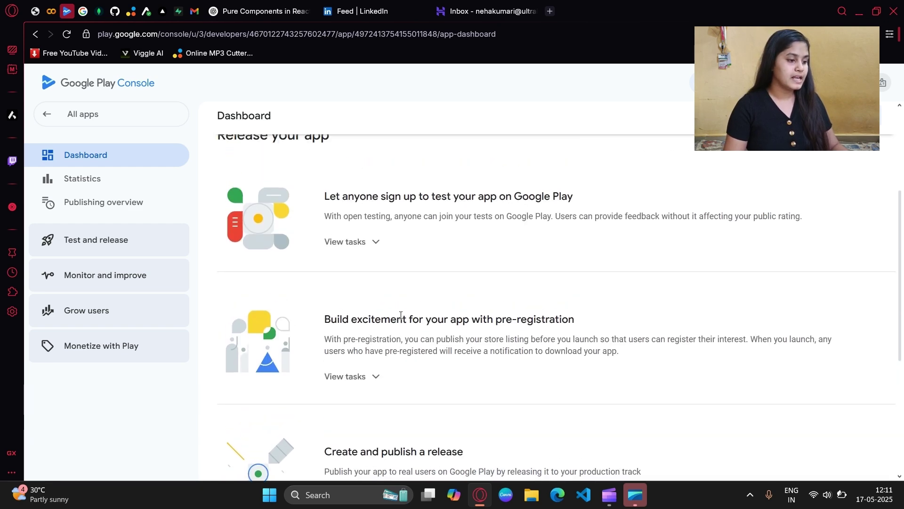
pyautogui.moveTo(234, 178); pyautogui.dragTo(329, 174)
pyautogui.click(328, 174)
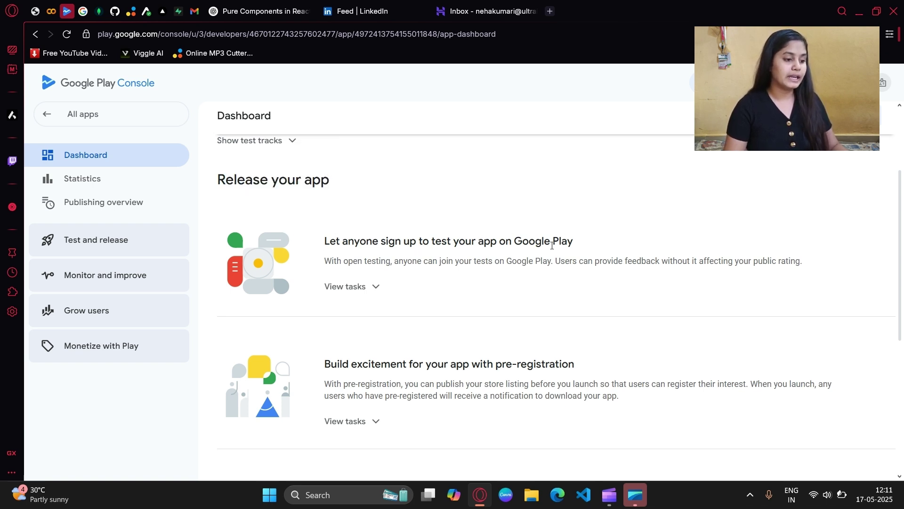
pyautogui.scroll(-1, 413, 282)
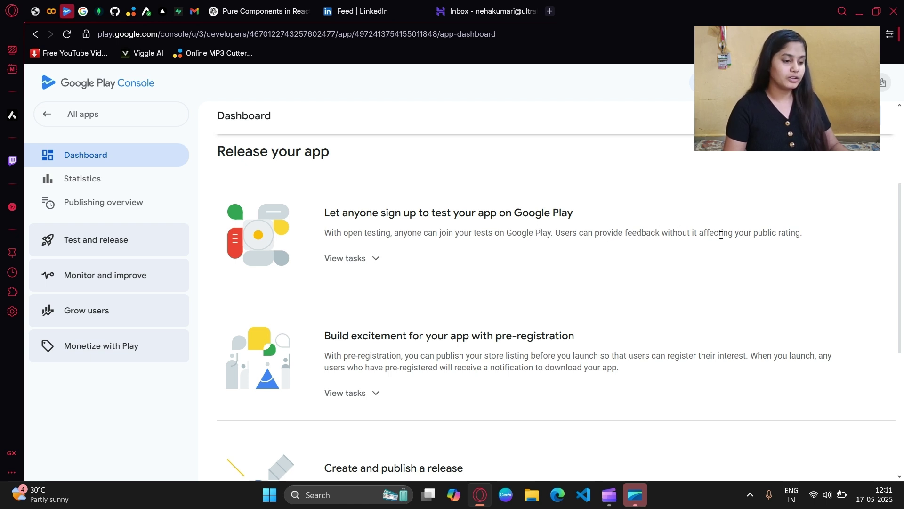
pyautogui.scroll(-2, 411, 272)
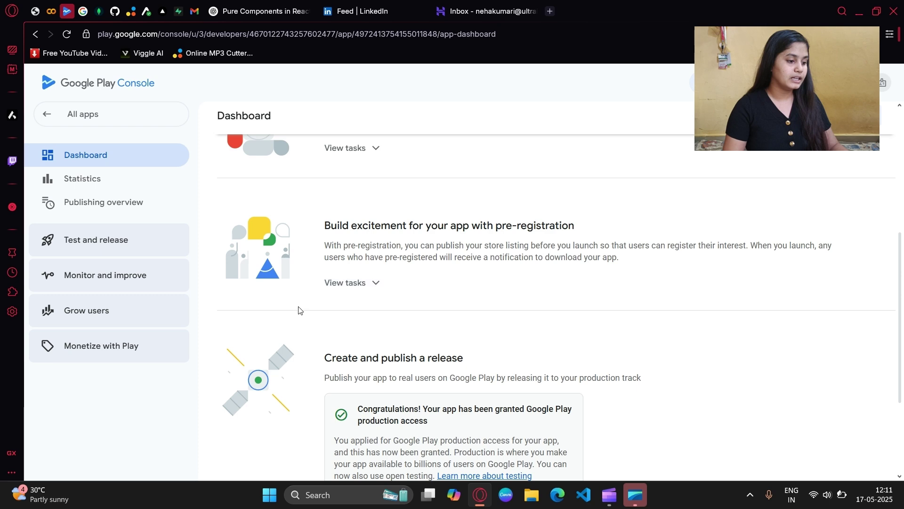
pyautogui.scroll(1, 358, 283)
# Step: Expand the open testing, pre-registration and Create and publish a release task lists
pyautogui.click(364, 210)
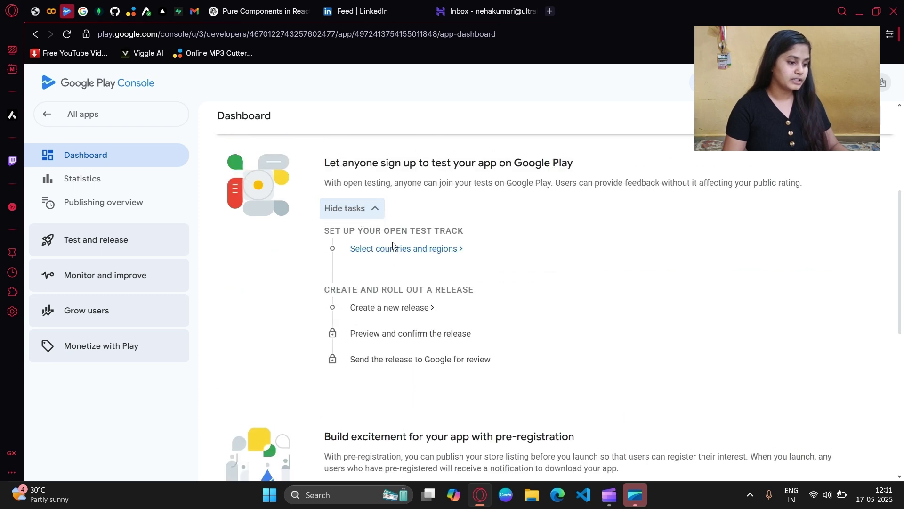
pyautogui.scroll(-1, 375, 339)
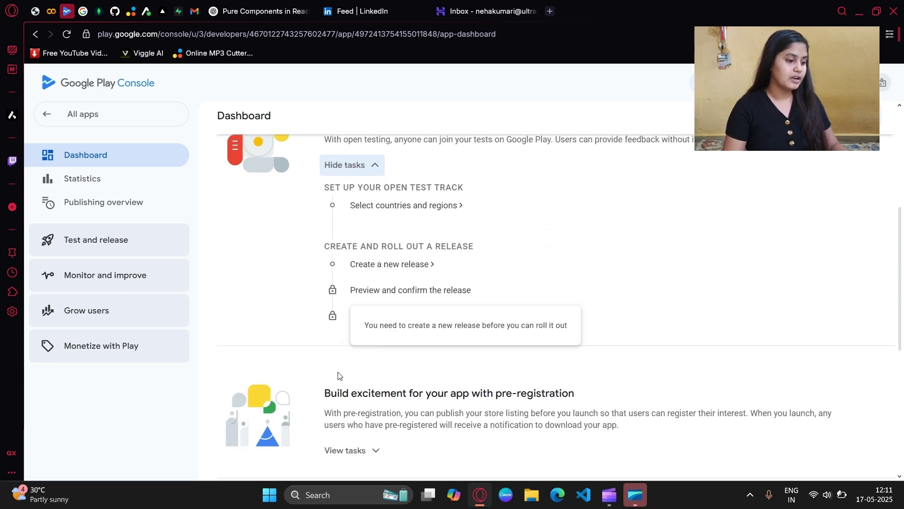
pyautogui.scroll(-4, 337, 375)
pyautogui.click(357, 262)
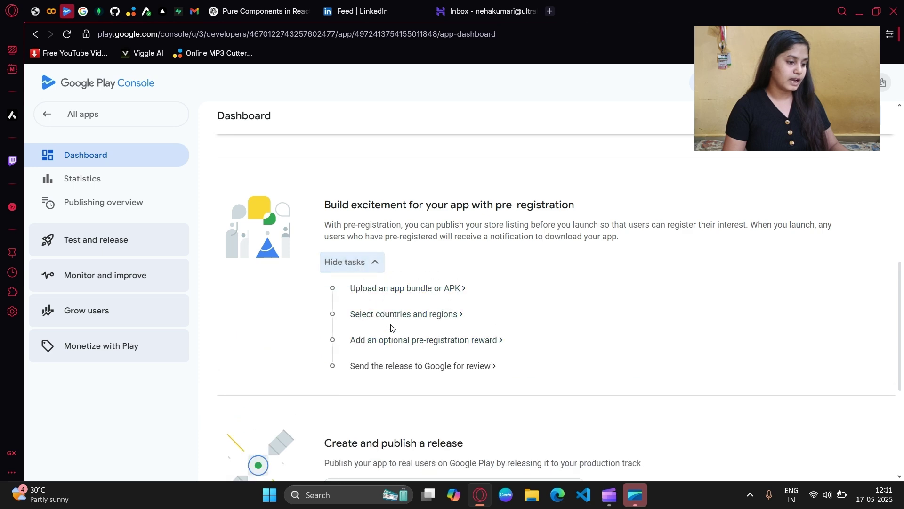
pyautogui.scroll(-5, 375, 396)
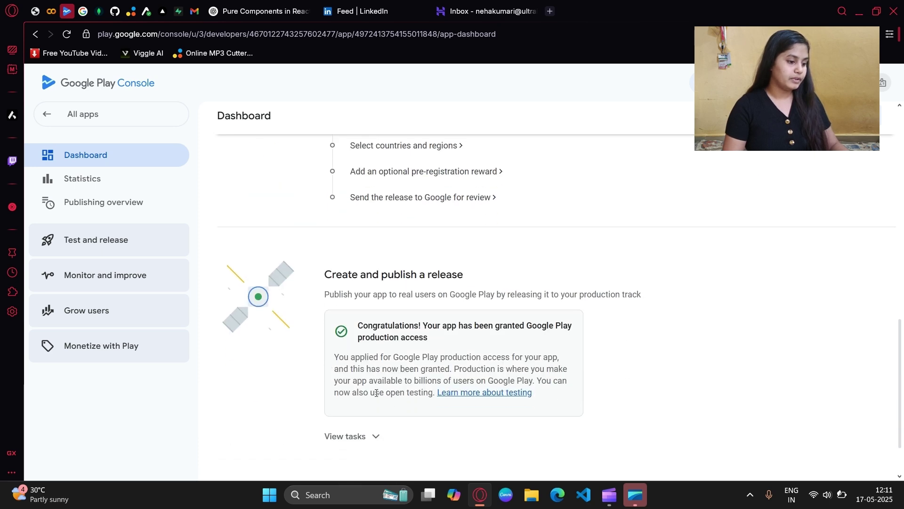
pyautogui.click(348, 364)
pyautogui.scroll(-2, 349, 357)
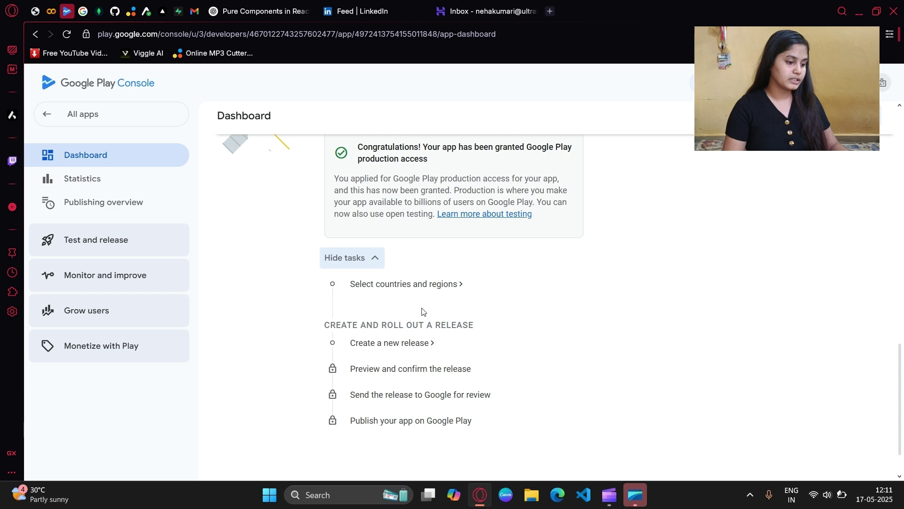
pyautogui.scroll(6, 404, 369)
pyautogui.scroll(5, 393, 334)
pyautogui.scroll(-3, 380, 301)
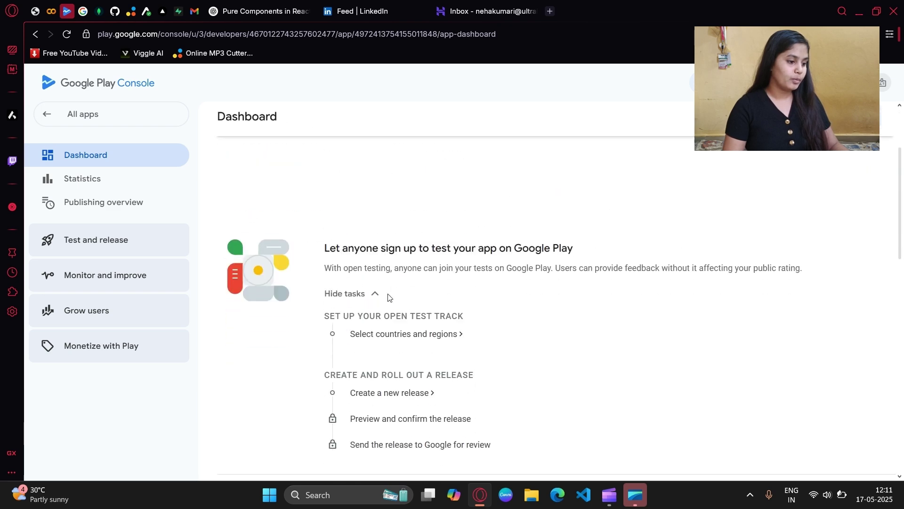
# Step: Start adding countries to the open testing track, separately from production
pyautogui.click(395, 329)
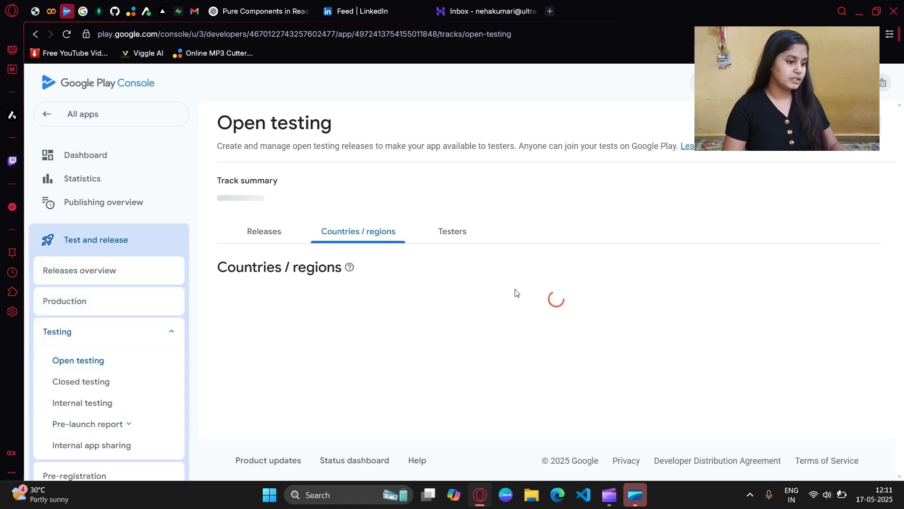
pyautogui.scroll(-1, 515, 293)
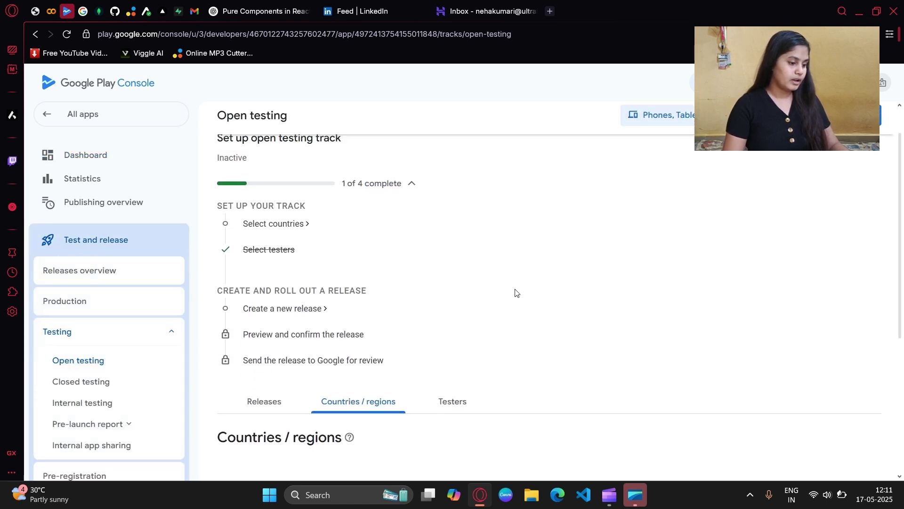
pyautogui.click(292, 225)
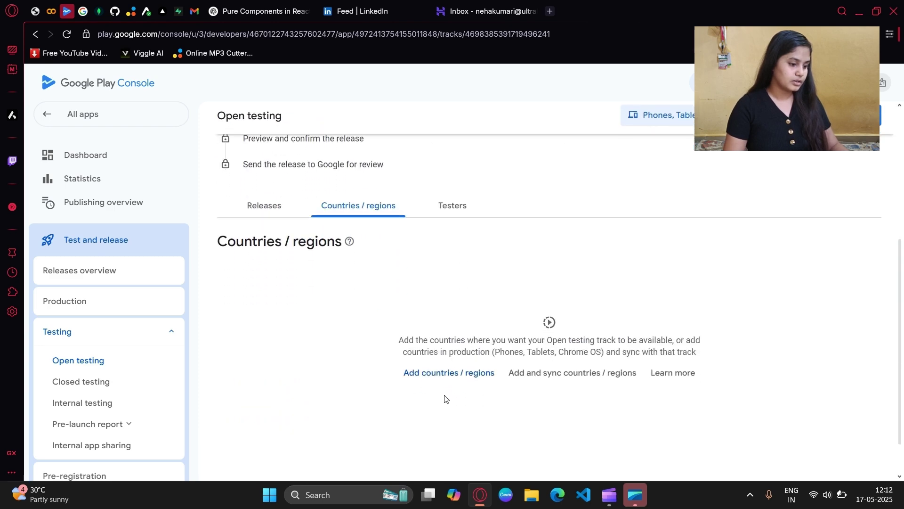
pyautogui.click(434, 372)
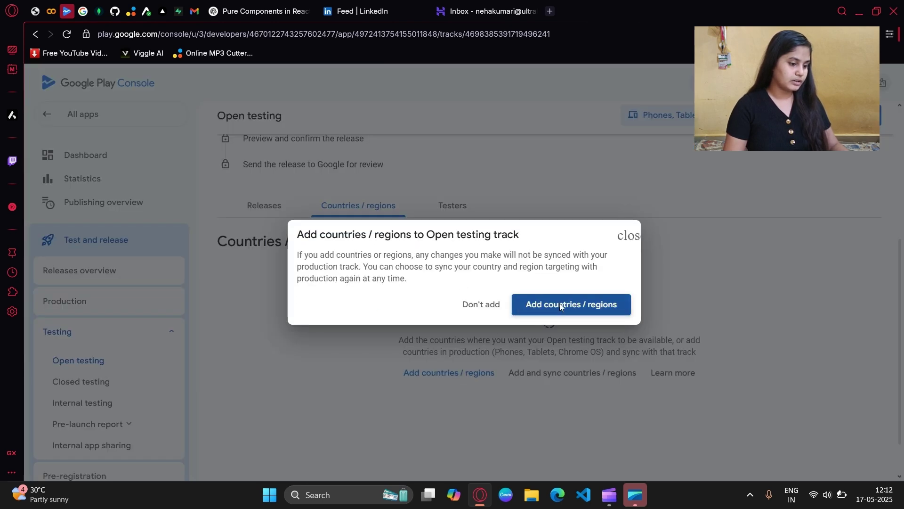
pyautogui.click(558, 305)
# Step: Search 'ind', select India, and save the open testing country targeting
pyautogui.scroll(-2, 378, 313)
pyautogui.click(363, 253)
pyautogui.write('ind')
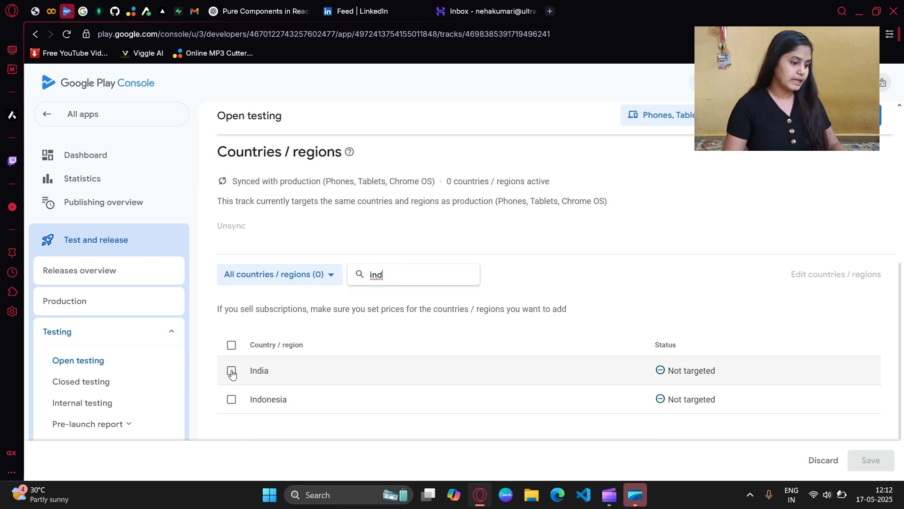
pyautogui.click(231, 371)
pyautogui.click(869, 460)
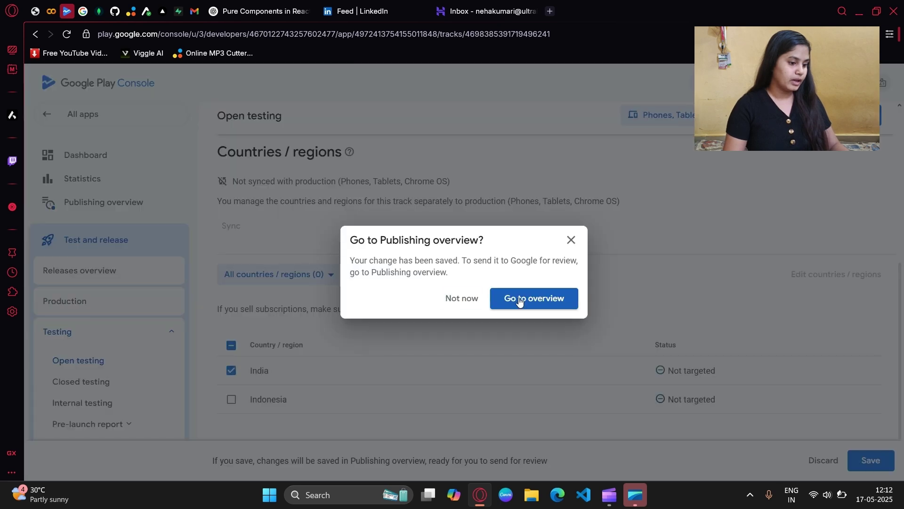
pyautogui.click(572, 240)
pyautogui.scroll(3, 386, 238)
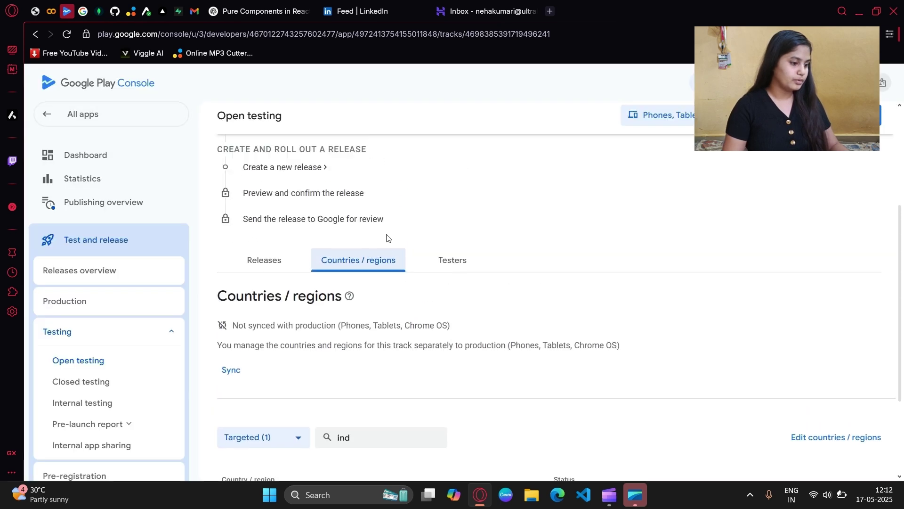
pyautogui.scroll(2, 359, 233)
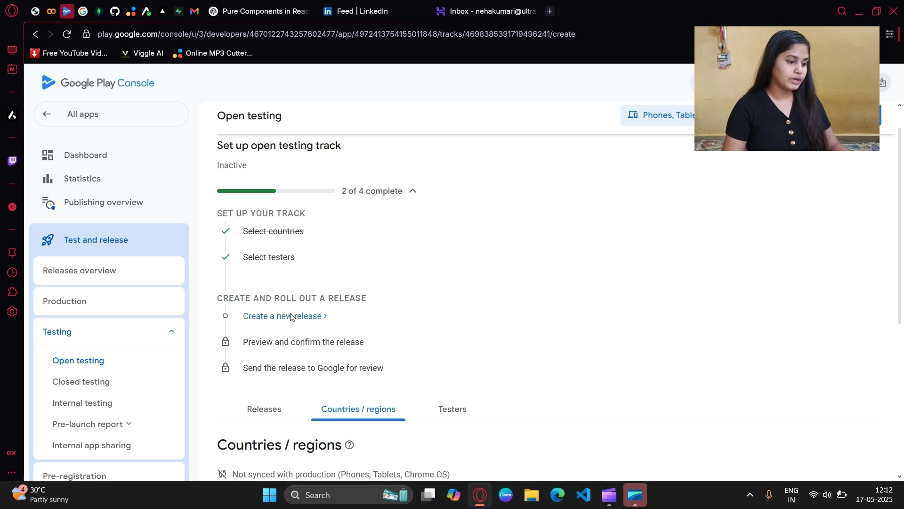
# Step: Start a new open testing release using the version 10 app bundle from the library
pyautogui.click(291, 317)
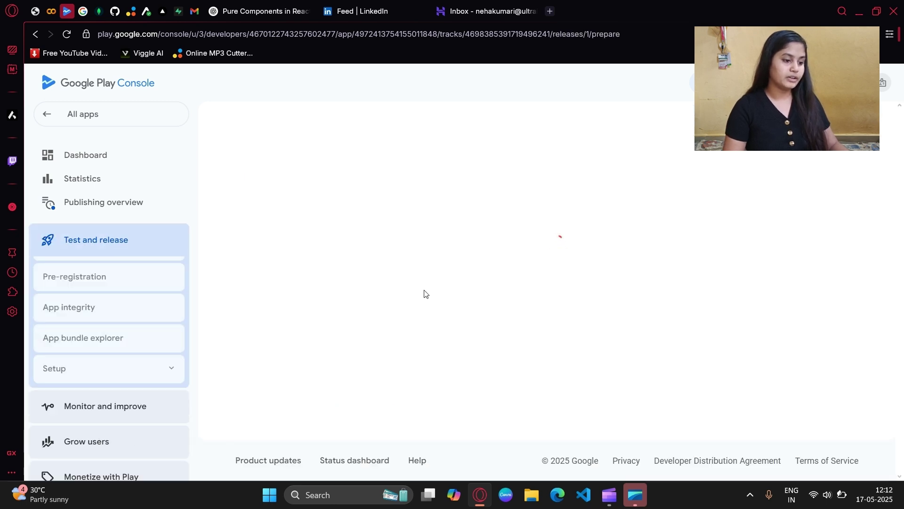
pyautogui.scroll(-3, 425, 294)
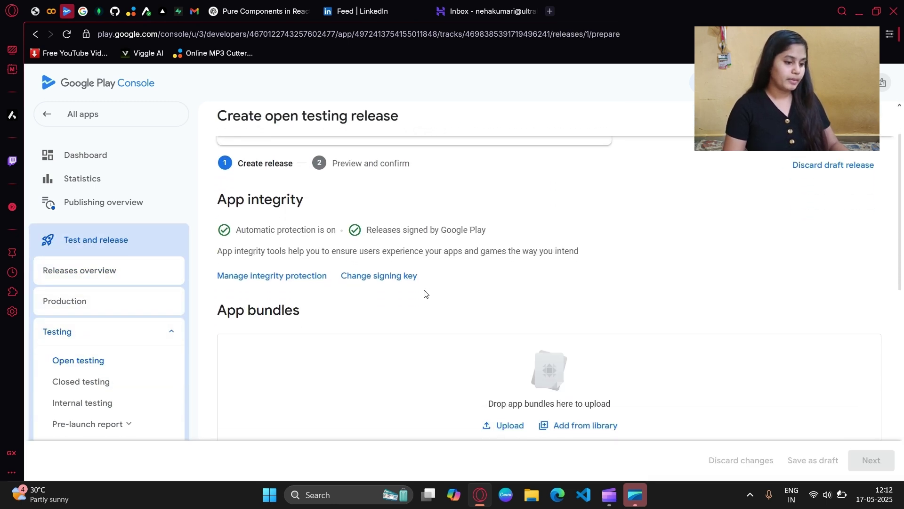
pyautogui.scroll(-3, 425, 294)
pyautogui.click(565, 340)
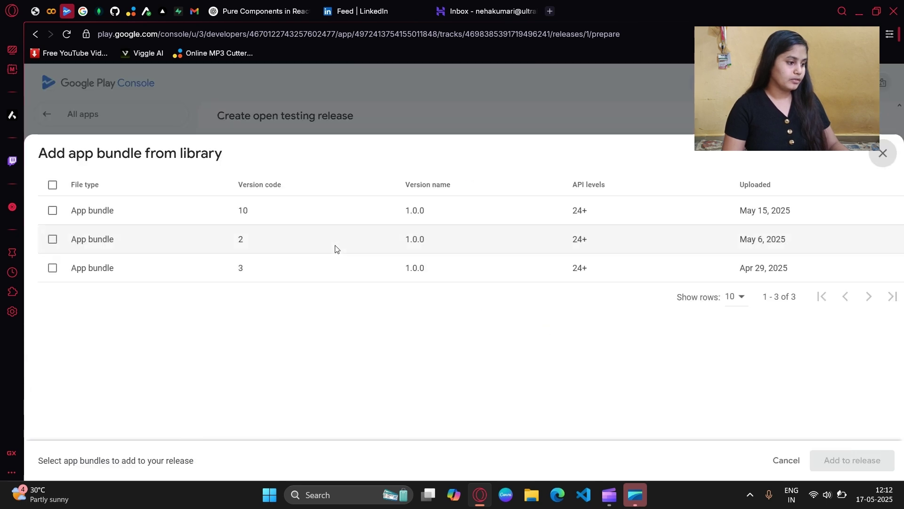
pyautogui.click(52, 210)
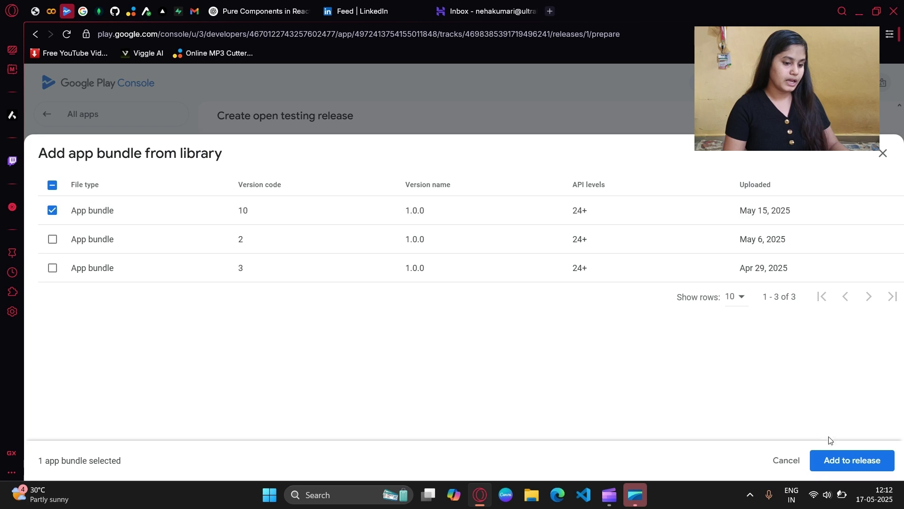
pyautogui.click(836, 460)
# Step: Set the release notes to 'Latest release', save the release, and go to the overview
pyautogui.scroll(-5, 702, 320)
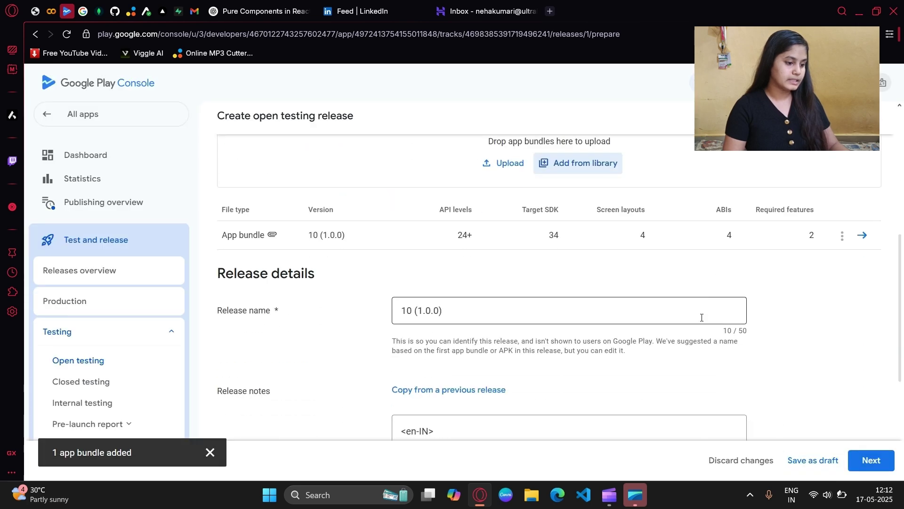
pyautogui.scroll(-2, 702, 321)
pyautogui.click(435, 171)
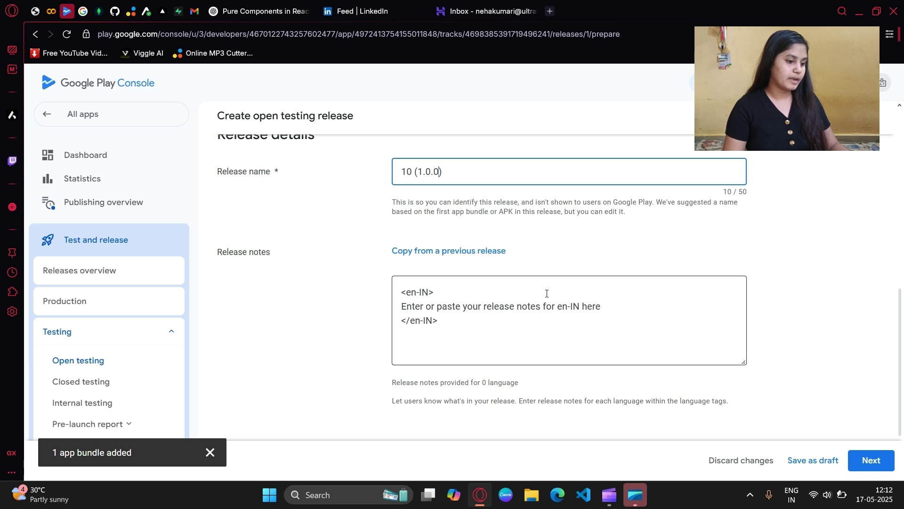
pyautogui.moveTo(410, 304); pyautogui.dragTo(604, 309)
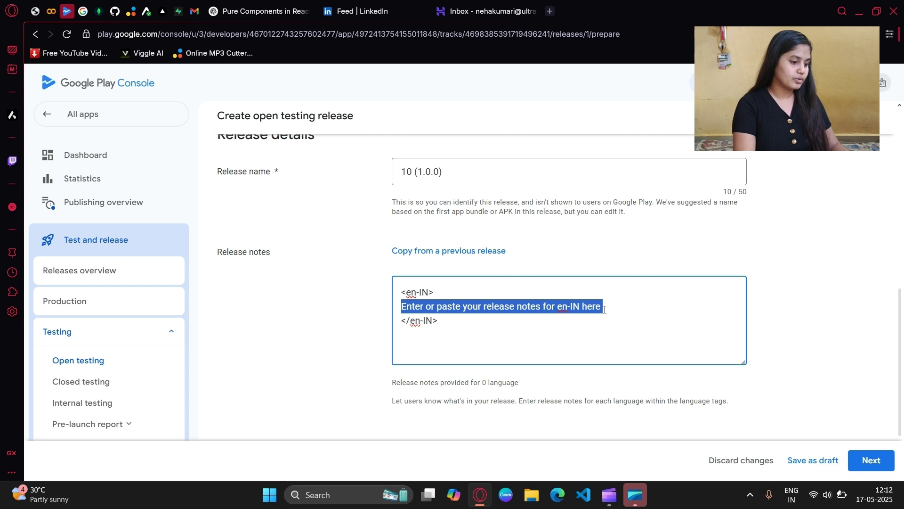
pyautogui.write('Latest release')
pyautogui.press('Return')
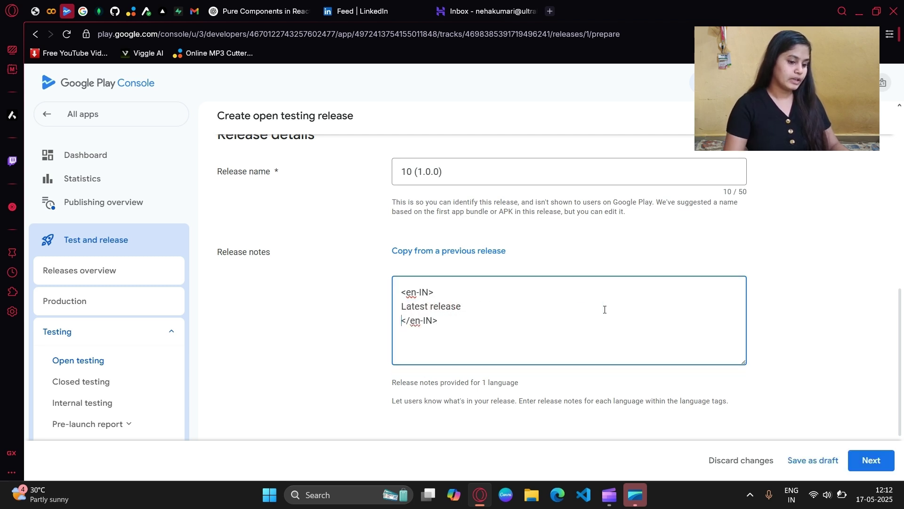
pyautogui.click(872, 460)
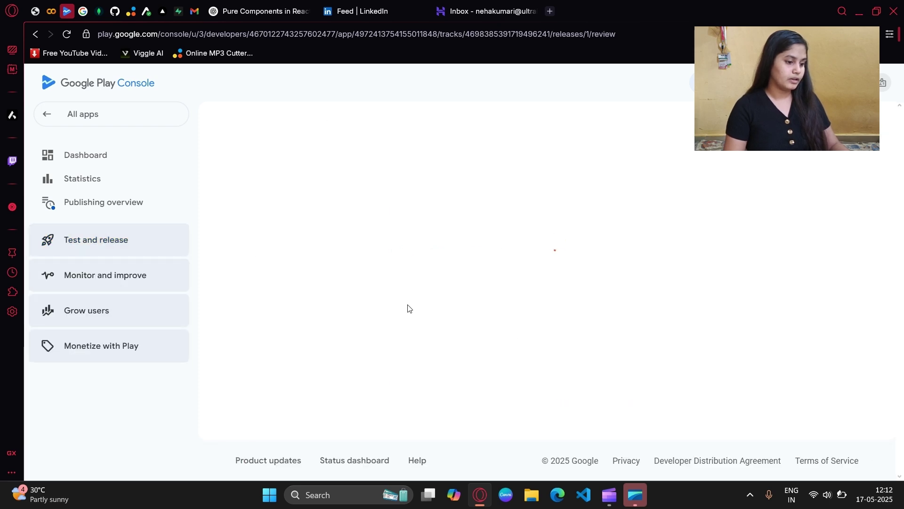
pyautogui.scroll(-5, 408, 308)
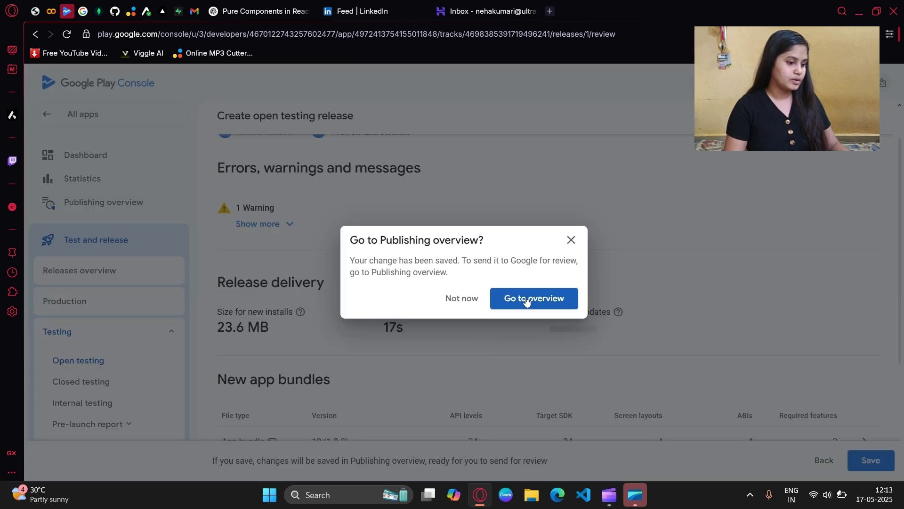
pyautogui.click(526, 301)
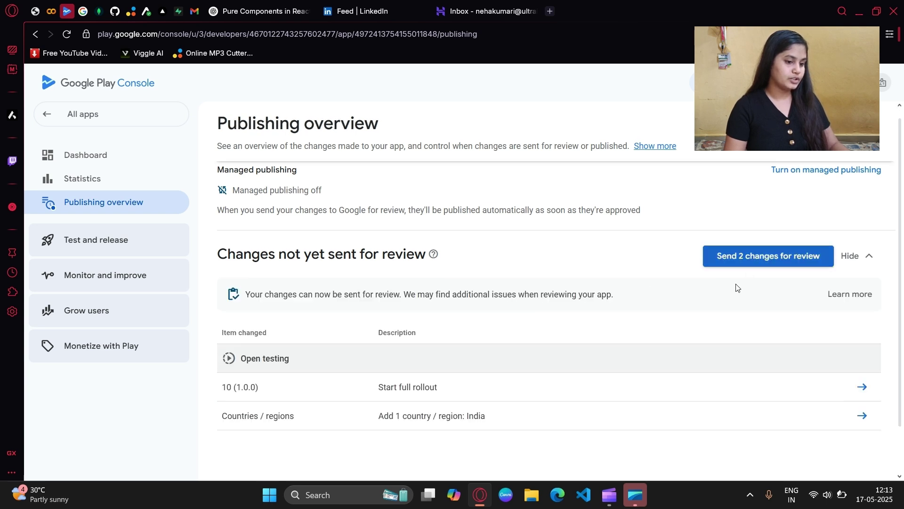
# Step: Open the app dashboard and toggle the test tracks list
pyautogui.click(134, 164)
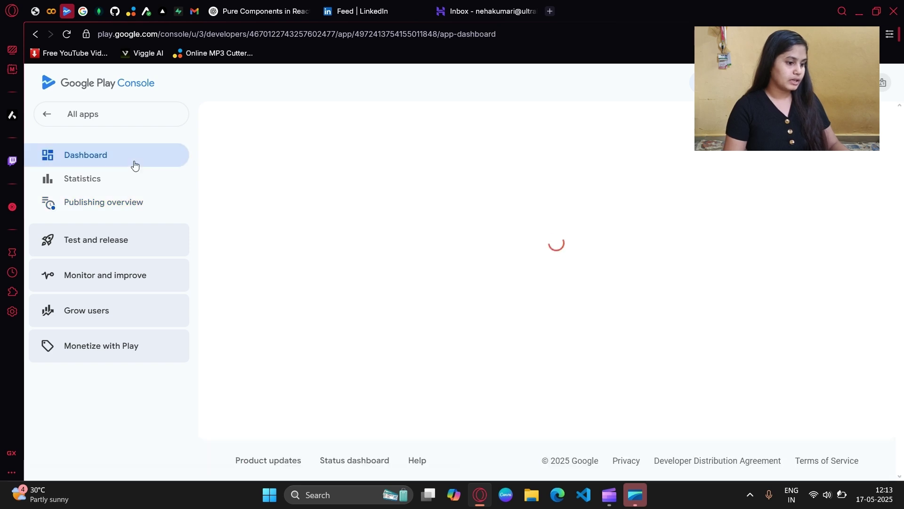
pyautogui.scroll(-2, 390, 332)
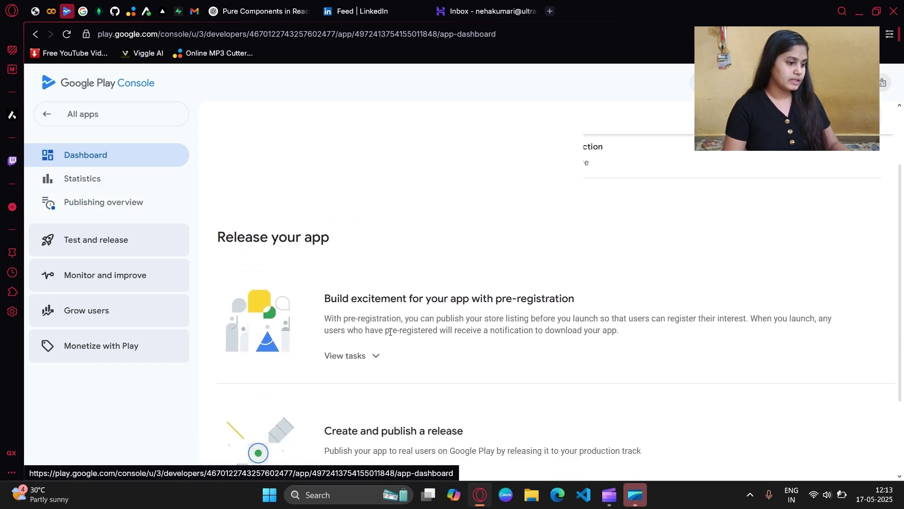
pyautogui.scroll(-3, 377, 292)
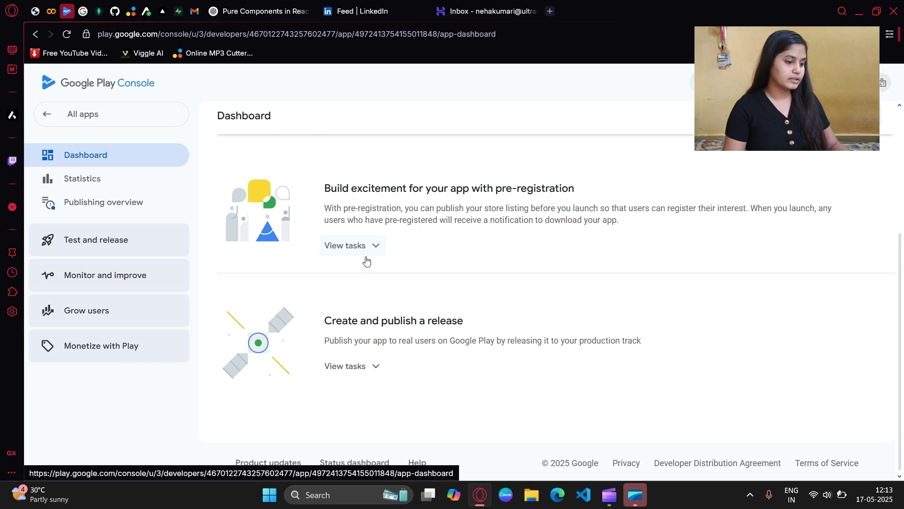
pyautogui.scroll(2, 367, 261)
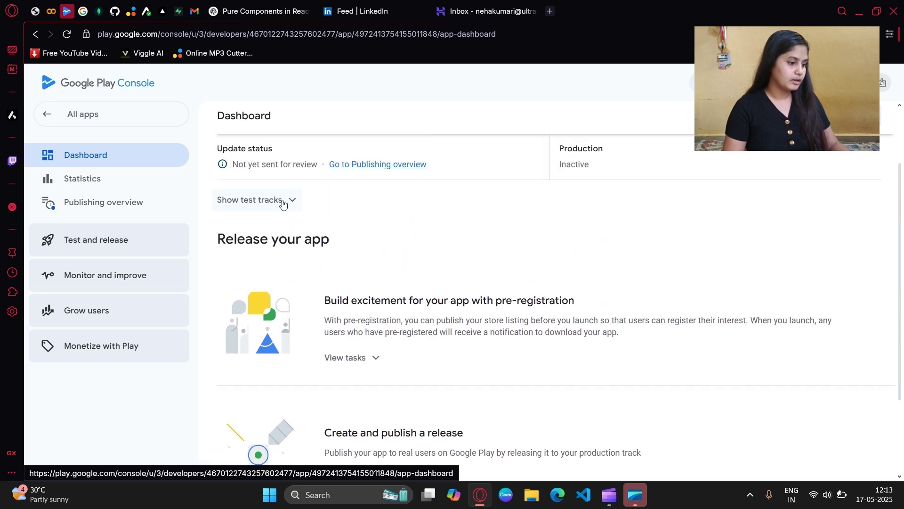
pyautogui.click(283, 200)
pyautogui.click(285, 199)
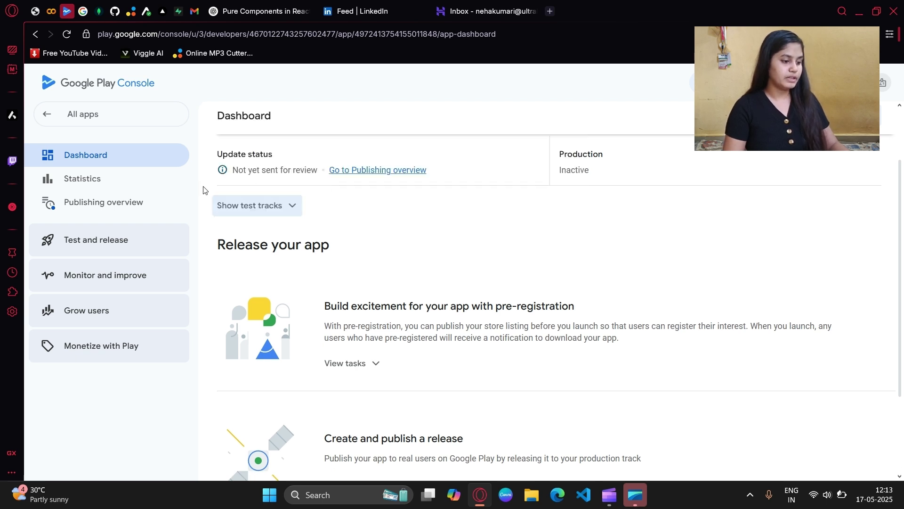
# Step: Expand the pre-registration tasks and start the Upload an app bundle or APK task
pyautogui.moveTo(234, 179); pyautogui.dragTo(398, 218)
pyautogui.click(398, 218)
pyautogui.scroll(-3, 398, 218)
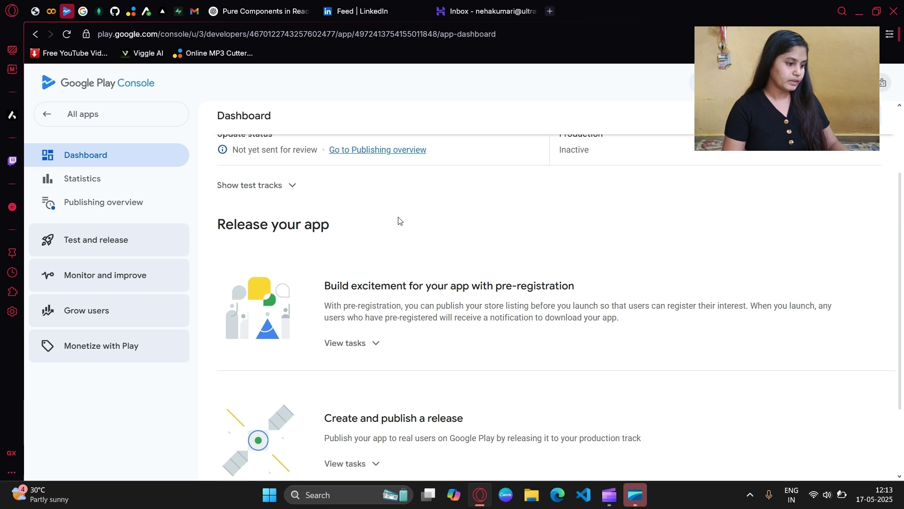
pyautogui.click(363, 235)
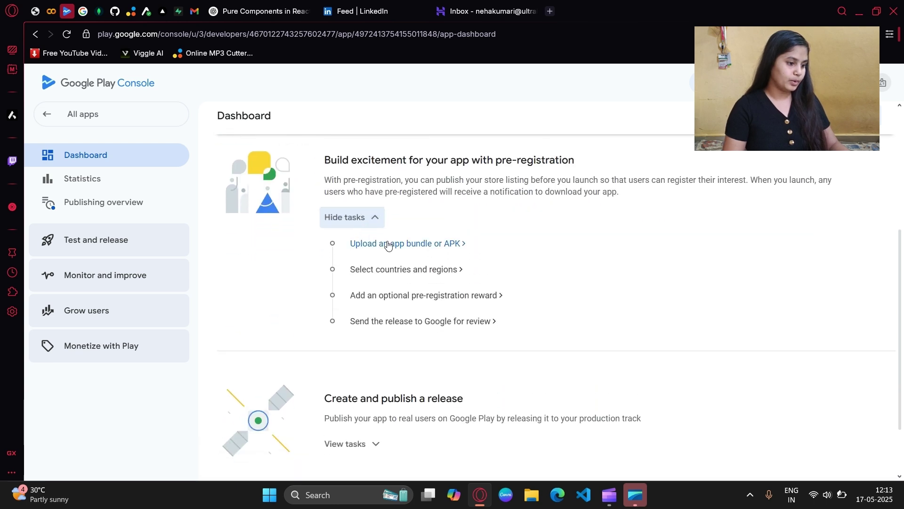
pyautogui.click(385, 244)
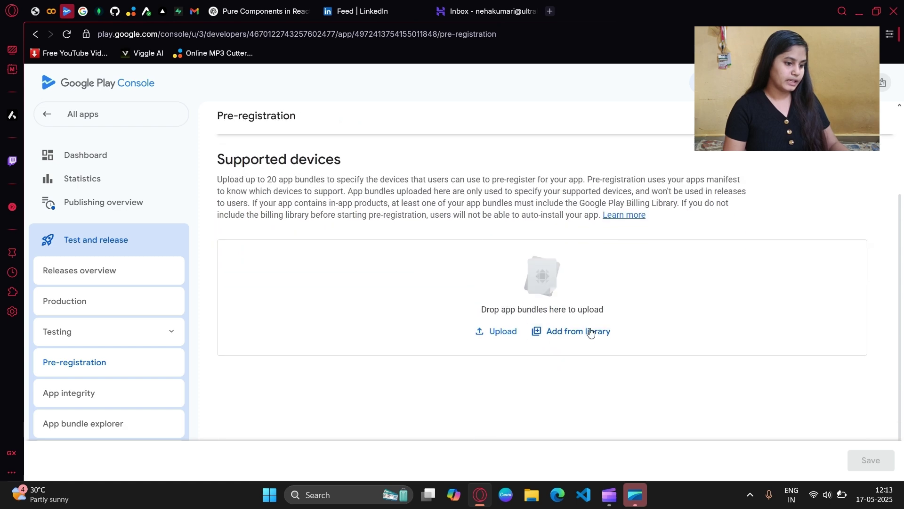
# Step: Add app bundle 10 to pre-registration supported devices and save
pyautogui.click(588, 337)
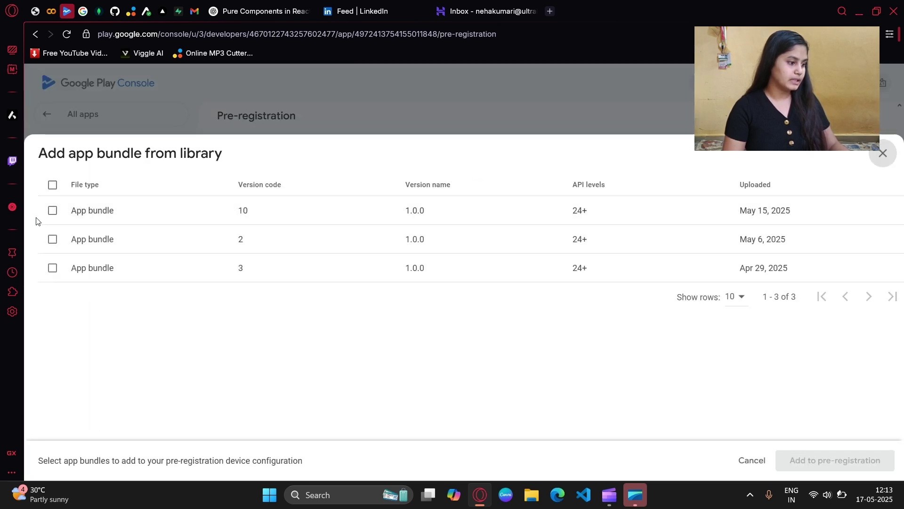
pyautogui.click(52, 210)
pyautogui.click(831, 461)
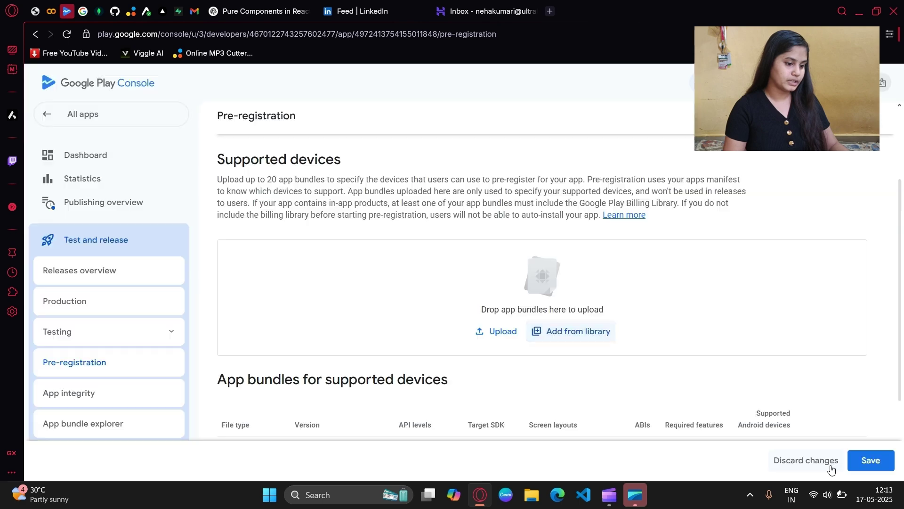
pyautogui.scroll(-3, 743, 387)
pyautogui.click(870, 460)
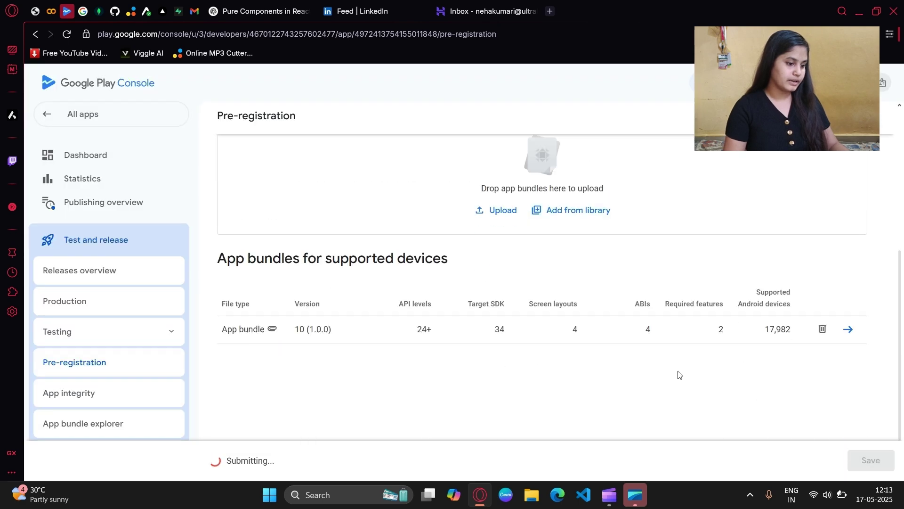
# Step: Add India as a pre-registration country and save
pyautogui.scroll(6, 642, 369)
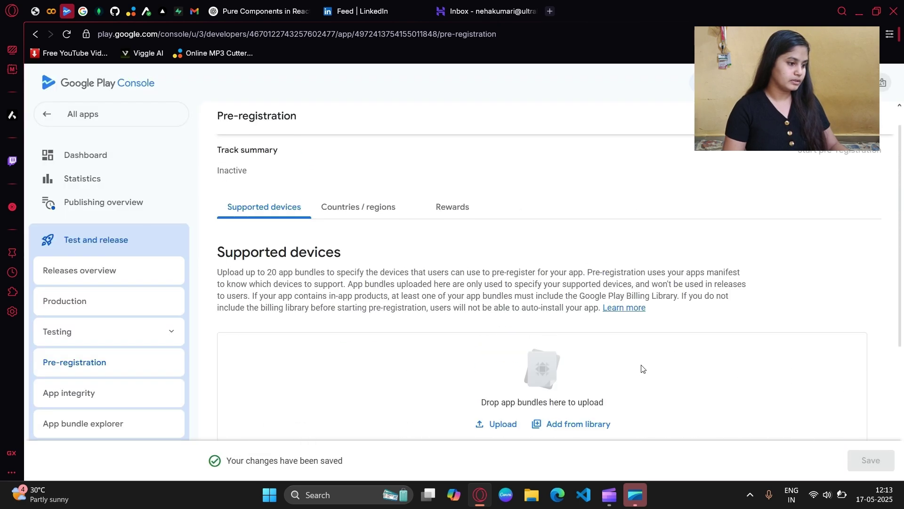
pyautogui.click(358, 238)
pyautogui.scroll(-1, 357, 236)
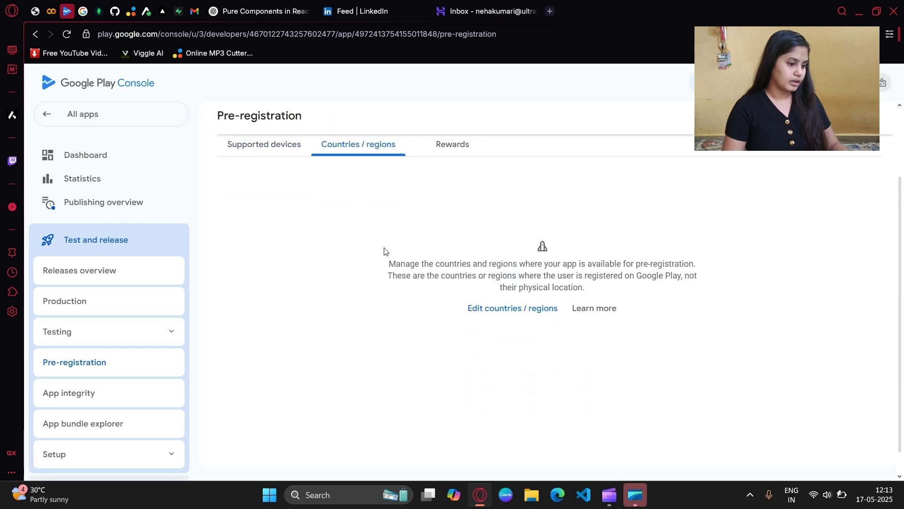
pyautogui.click(488, 309)
pyautogui.click(401, 225)
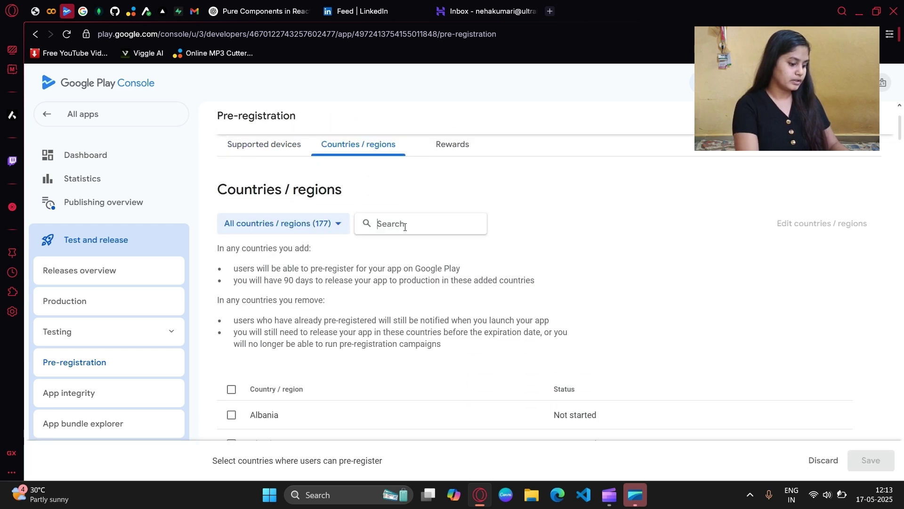
pyautogui.write('india')
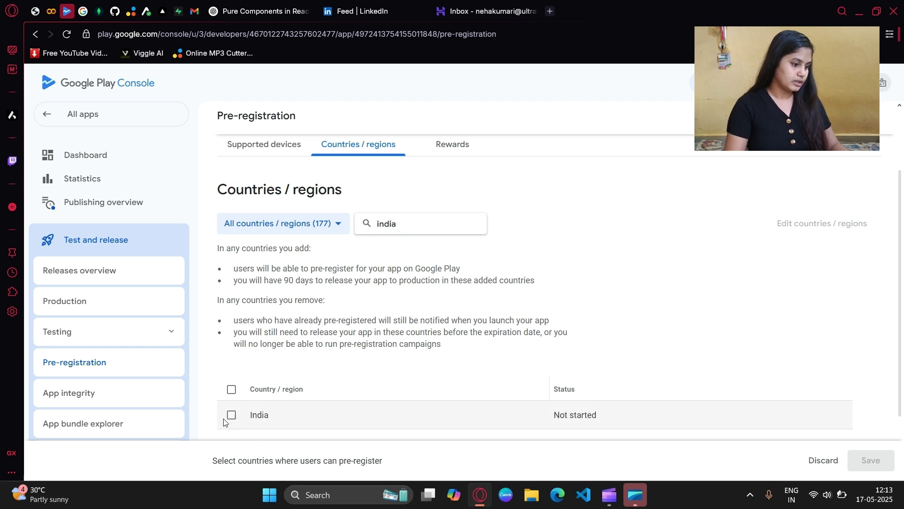
pyautogui.click(230, 416)
pyautogui.click(869, 460)
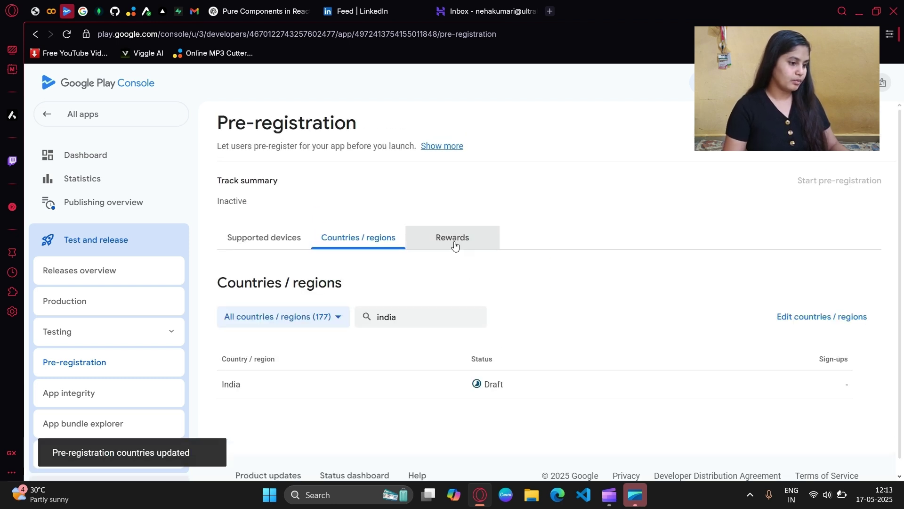
# Step: Review the pre-registration reward options and open the related help article
pyautogui.click(453, 244)
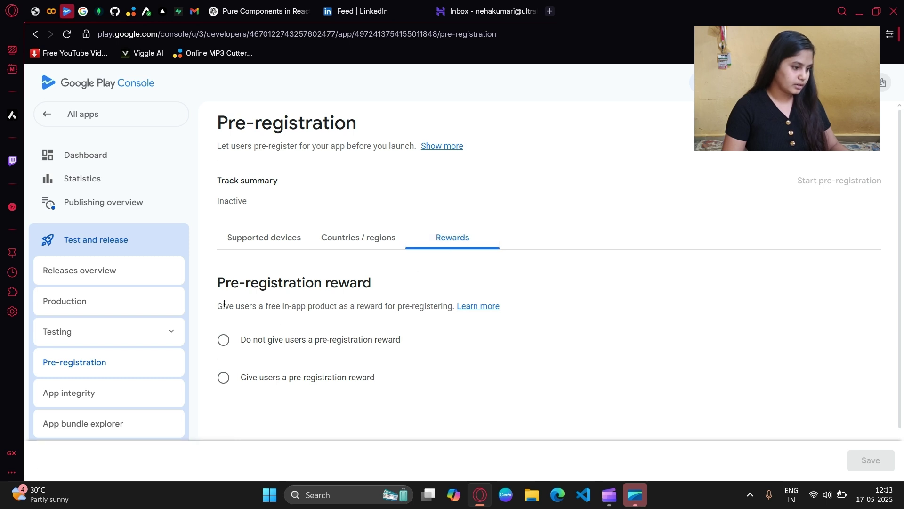
pyautogui.moveTo(220, 308); pyautogui.dragTo(455, 307)
pyautogui.click(429, 309)
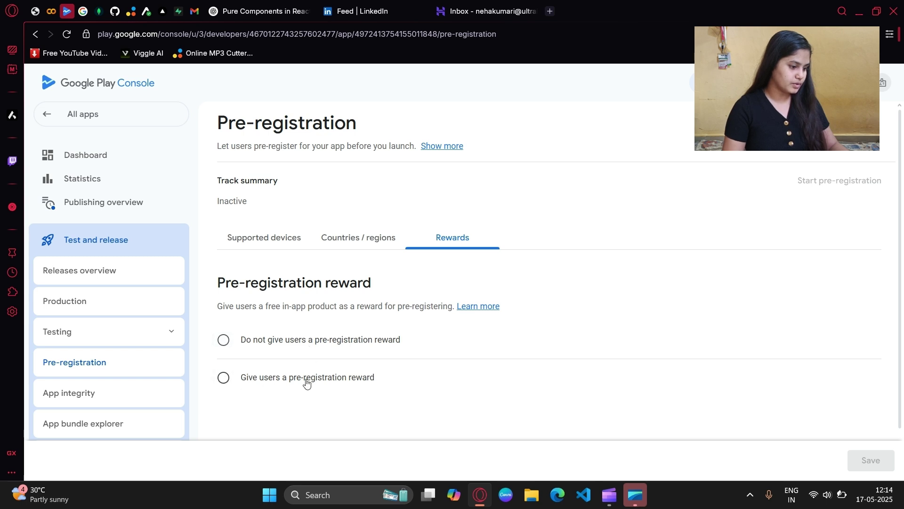
pyautogui.click(476, 307)
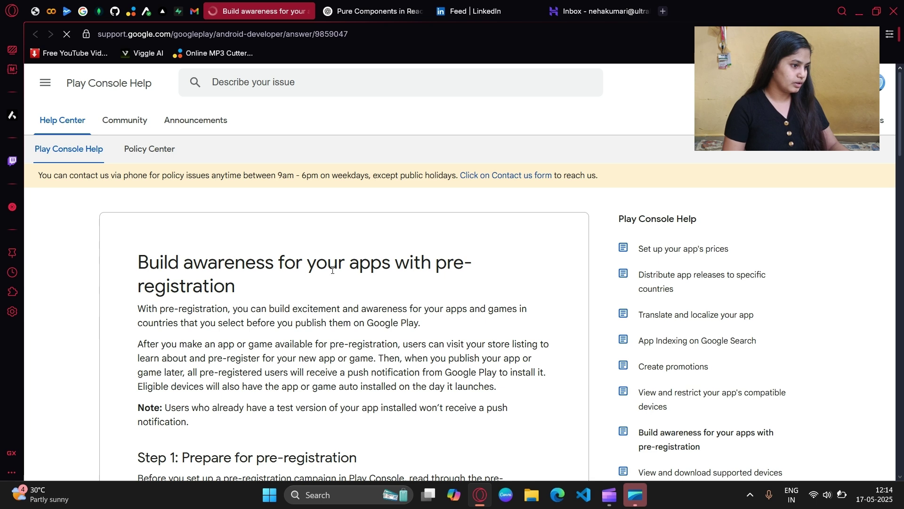
# Step: Read through the pre-registration rewards steps on the help page
pyautogui.scroll(-2, 240, 286)
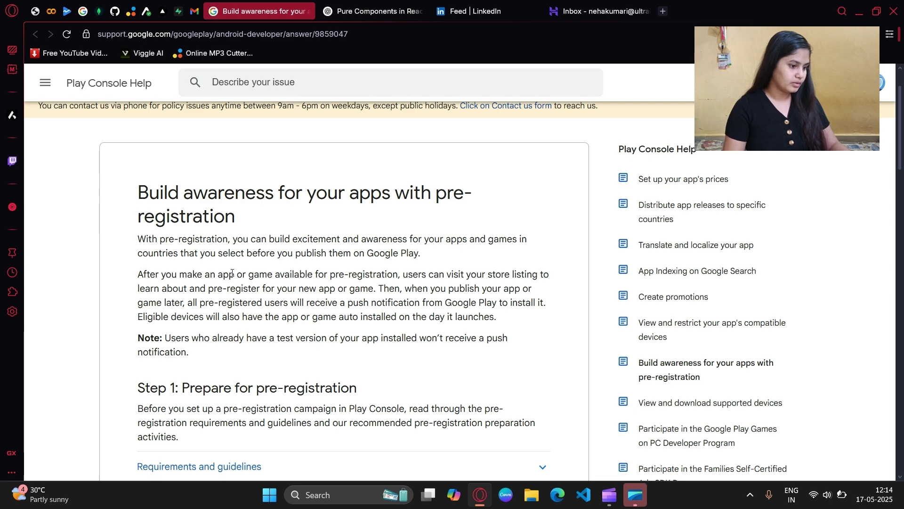
pyautogui.tripleClick(403, 286)
pyautogui.click(533, 277)
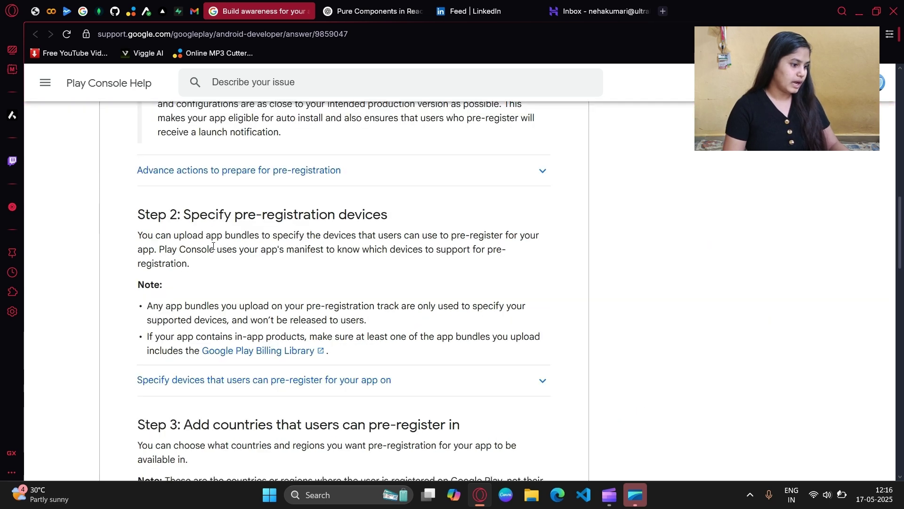
pyautogui.scroll(-3, 295, 262)
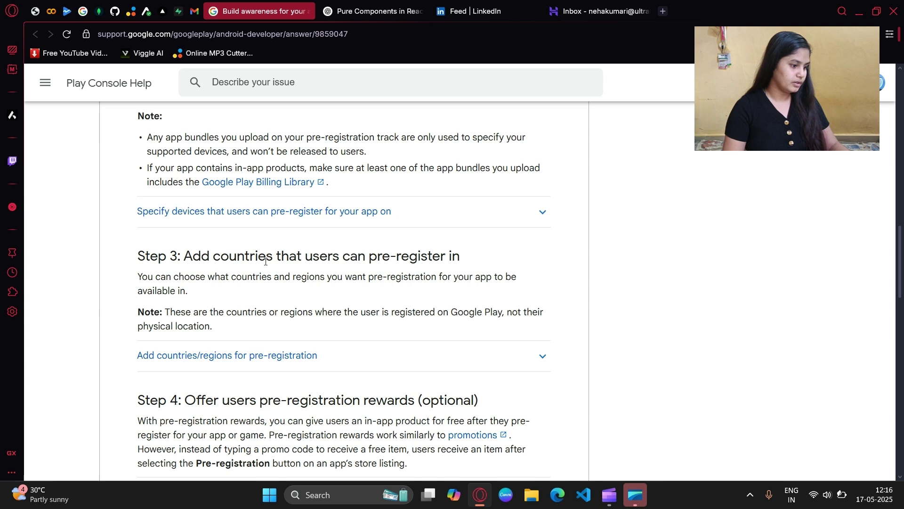
pyautogui.scroll(-3, 318, 277)
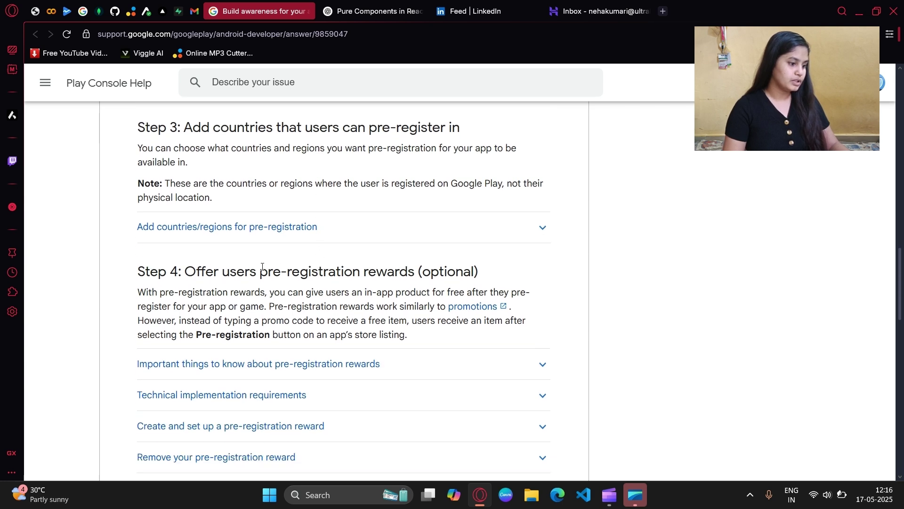
pyautogui.moveTo(301, 272); pyautogui.dragTo(455, 273)
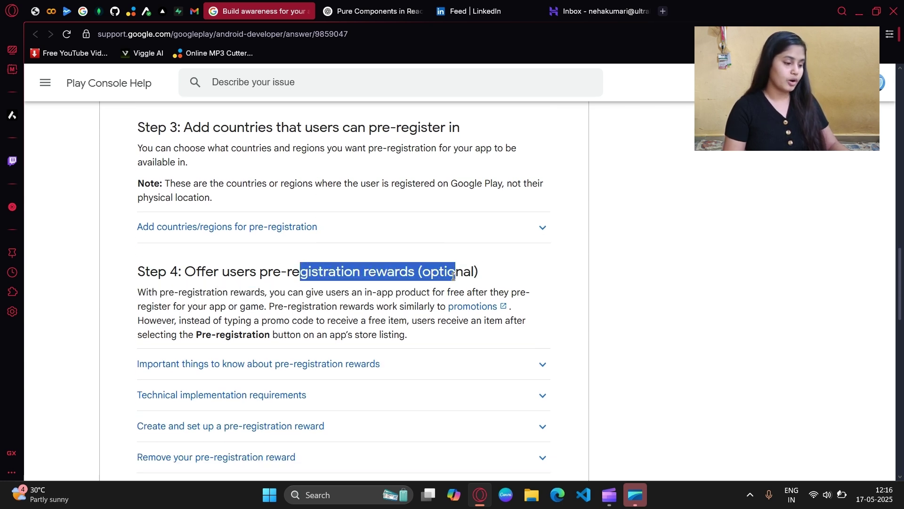
pyautogui.click(201, 290)
pyautogui.moveTo(142, 295); pyautogui.dragTo(270, 293)
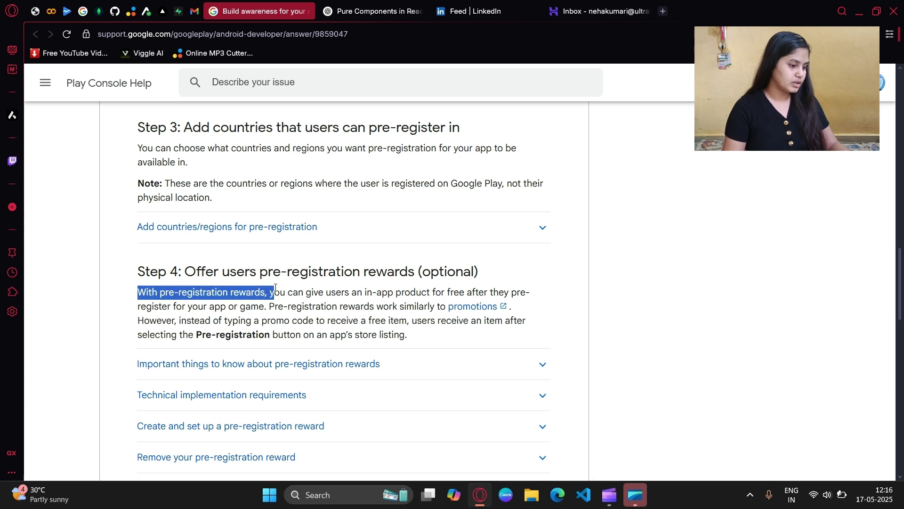
pyautogui.moveTo(341, 293); pyautogui.dragTo(508, 291)
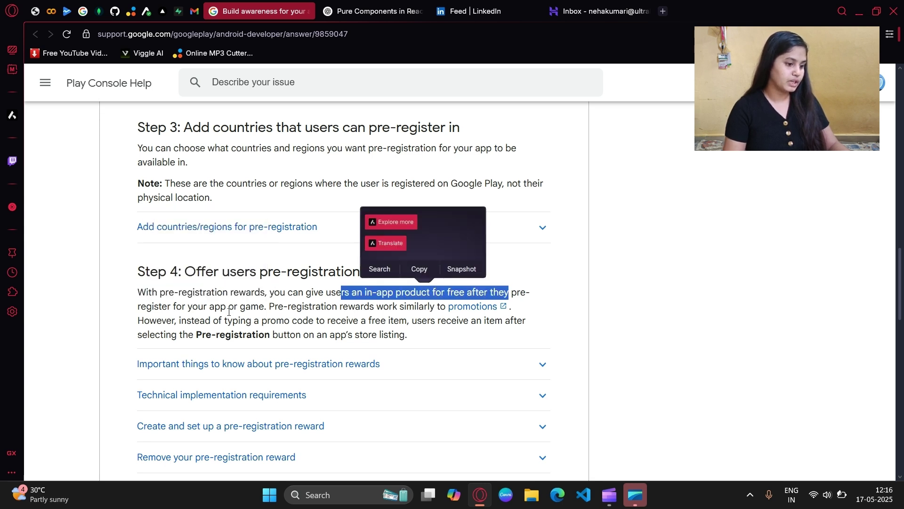
pyautogui.click(180, 305)
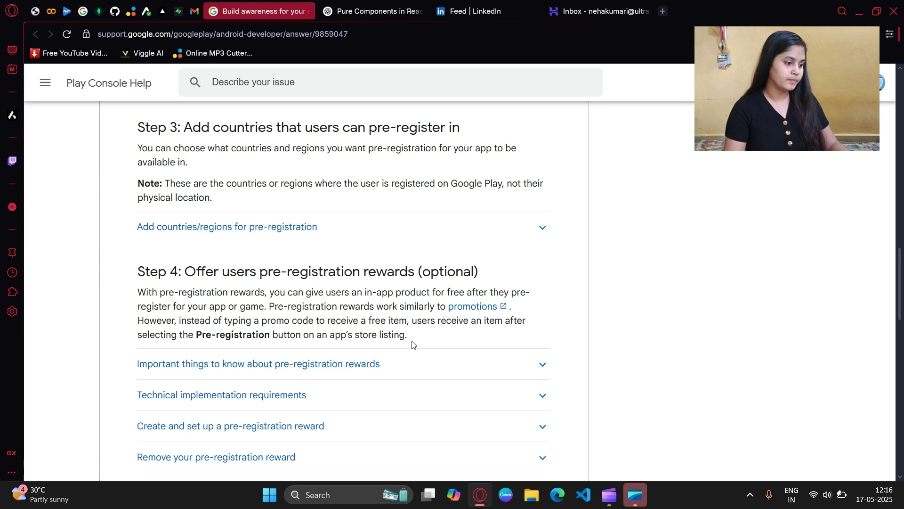
pyautogui.scroll(-2, 383, 334)
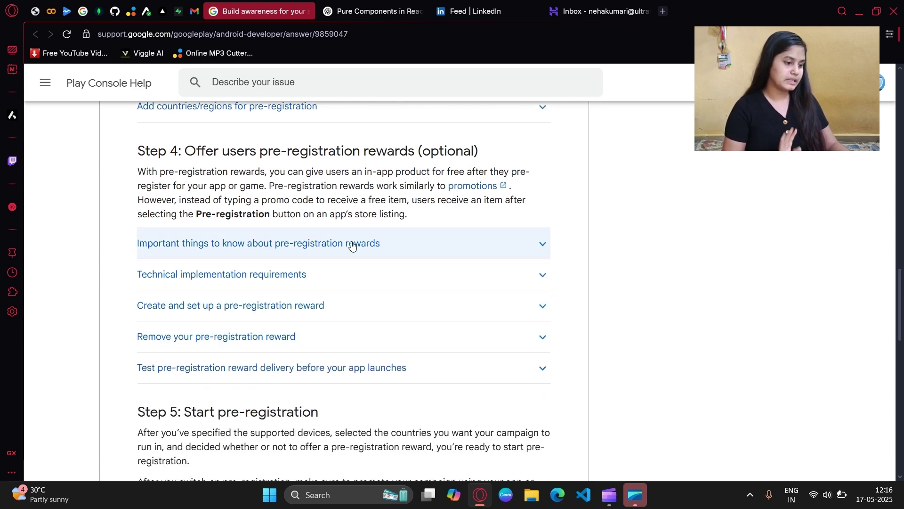
# Step: Expand 'Important things to know about pre-registration rewards' and read the section
pyautogui.click(390, 245)
pyautogui.scroll(-2, 183, 226)
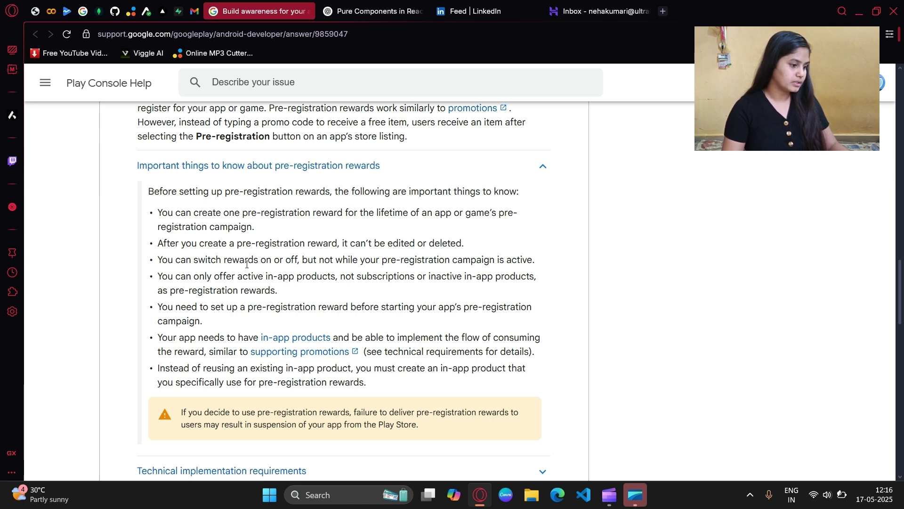
pyautogui.scroll(-4, 241, 263)
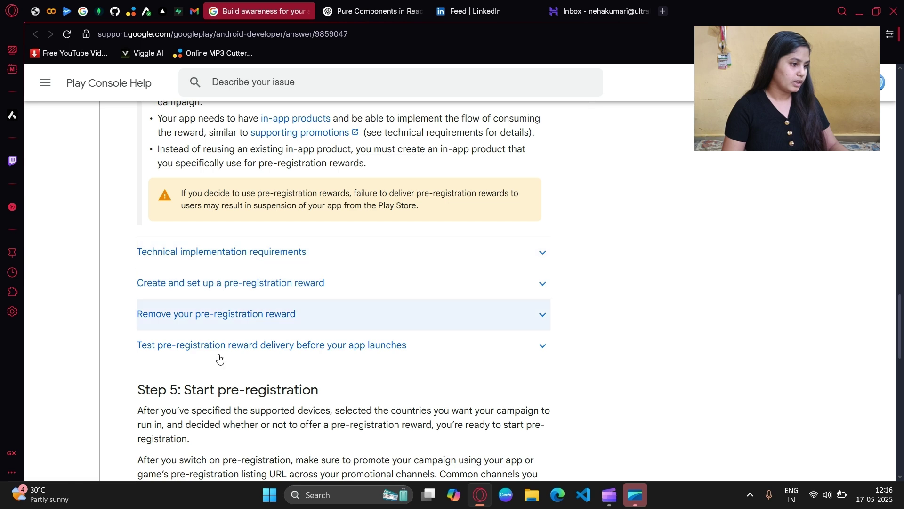
pyautogui.scroll(-3, 238, 281)
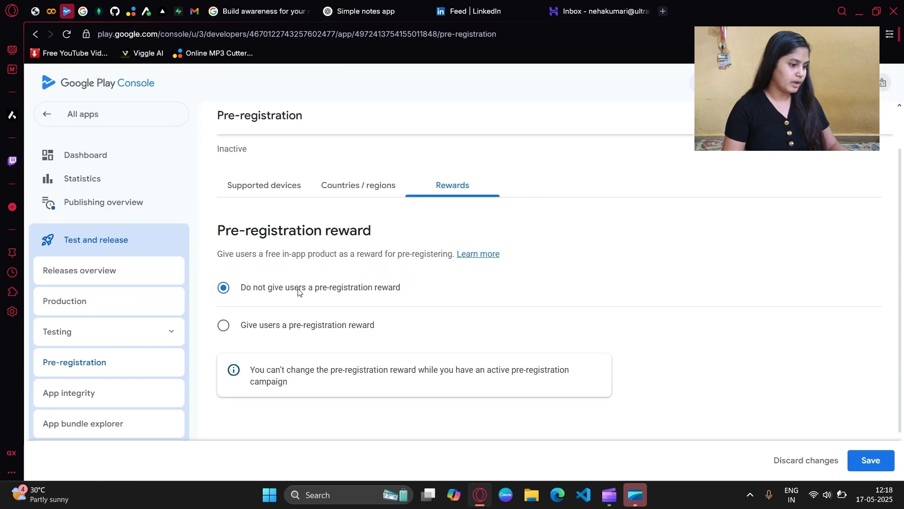
# Step: Save the no-reward pre-registration setting
pyautogui.moveTo(255, 370); pyautogui.dragTo(365, 384)
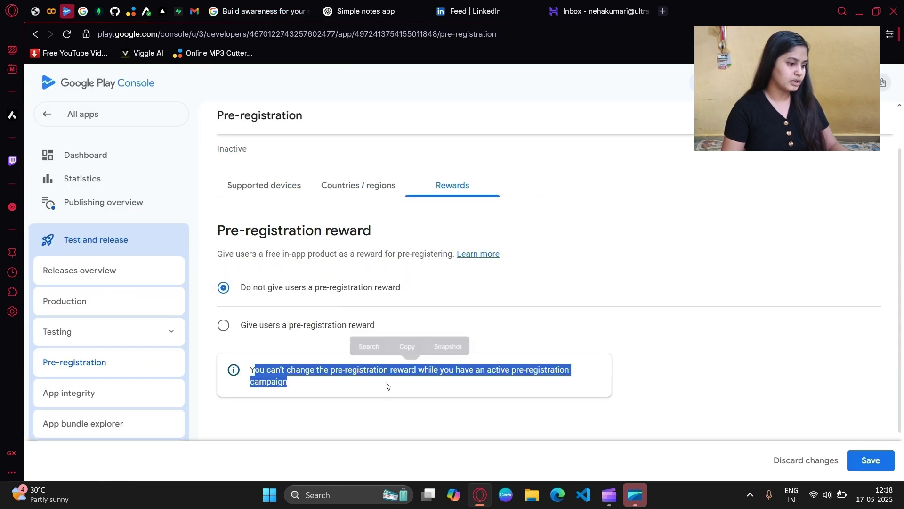
pyautogui.click(386, 386)
pyautogui.click(871, 460)
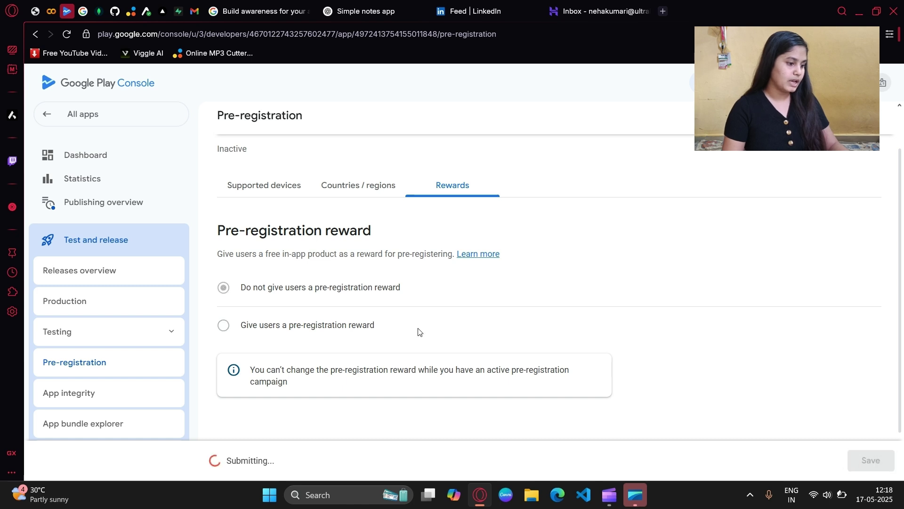
# Step: Send the two pending open testing changes for review
pyautogui.scroll(3, 417, 331)
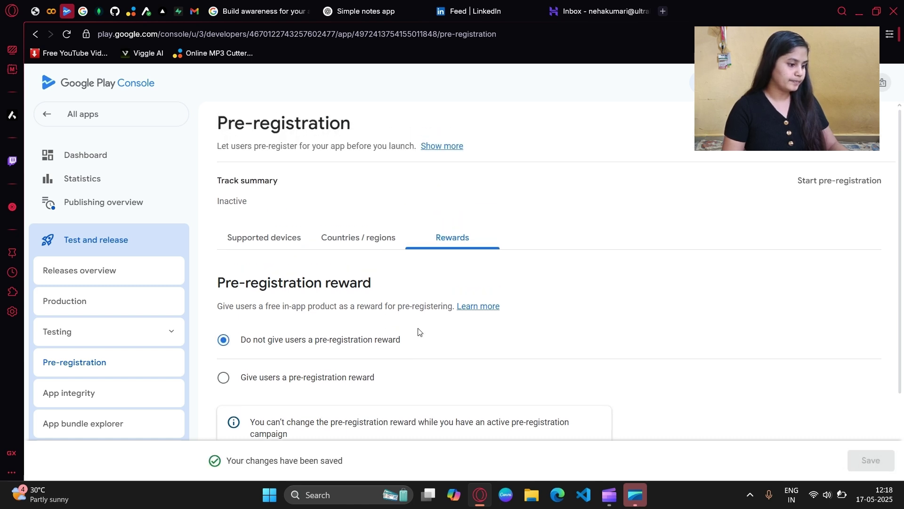
pyautogui.hotkey('alt', 'Left')
pyautogui.click(387, 168)
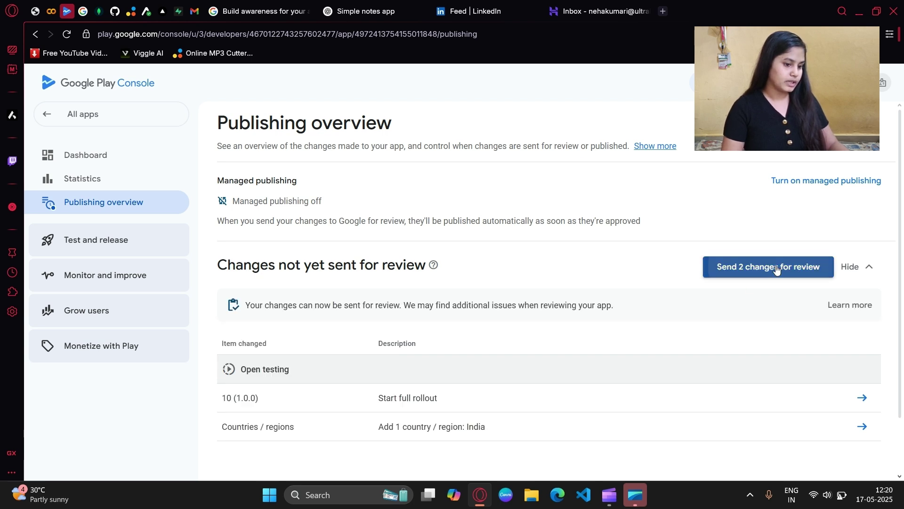
pyautogui.click(776, 267)
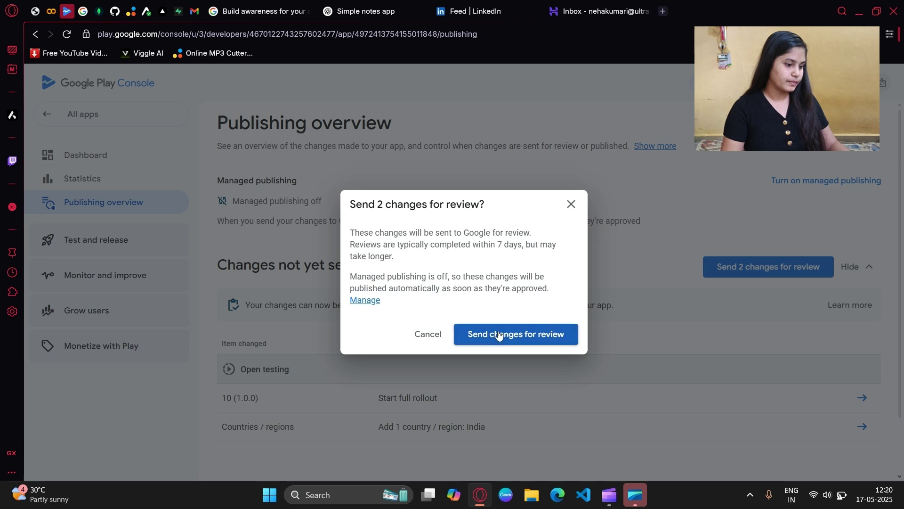
pyautogui.click(499, 335)
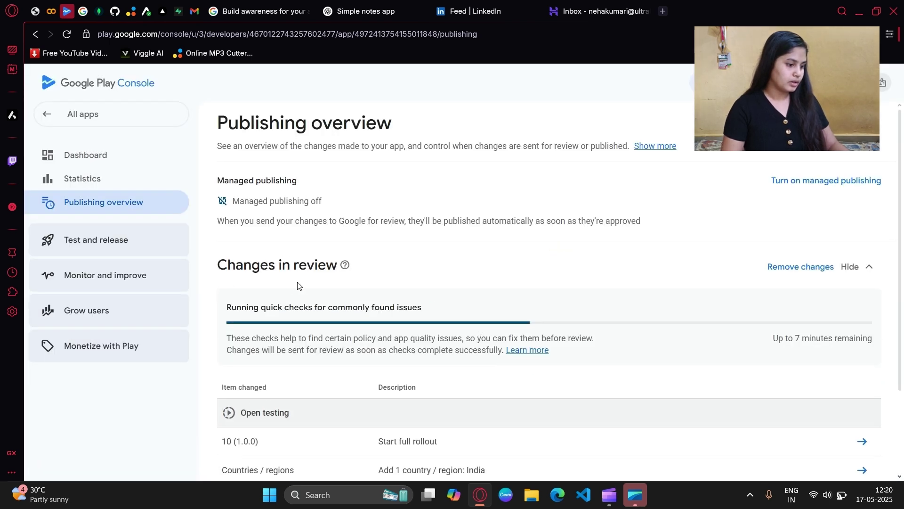
# Step: Browse the release and testing track pages, then return to the app Dashboard
pyautogui.scroll(-2, 298, 283)
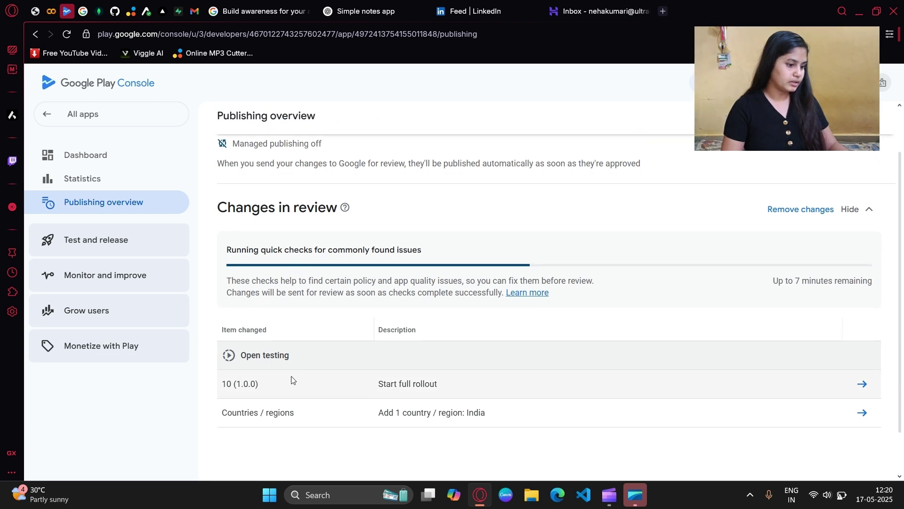
pyautogui.moveTo(301, 355); pyautogui.dragTo(241, 354)
pyautogui.click(391, 295)
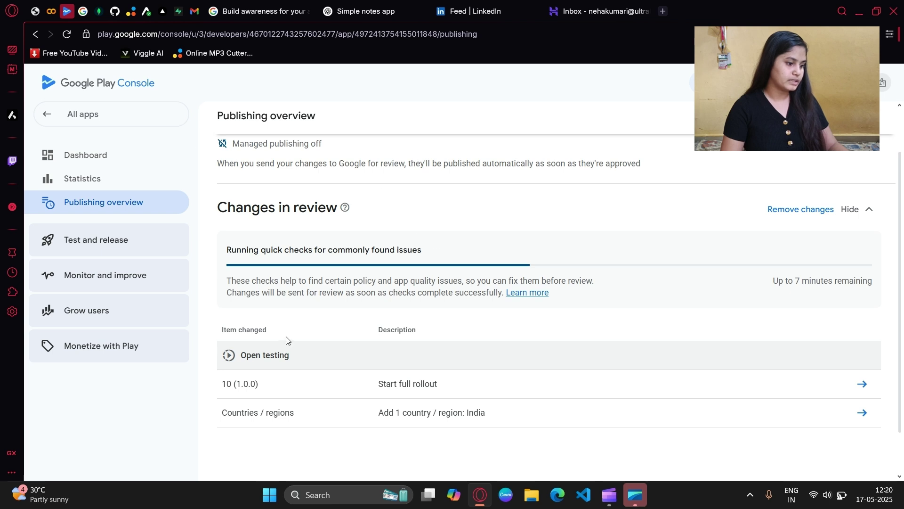
pyautogui.click(171, 239)
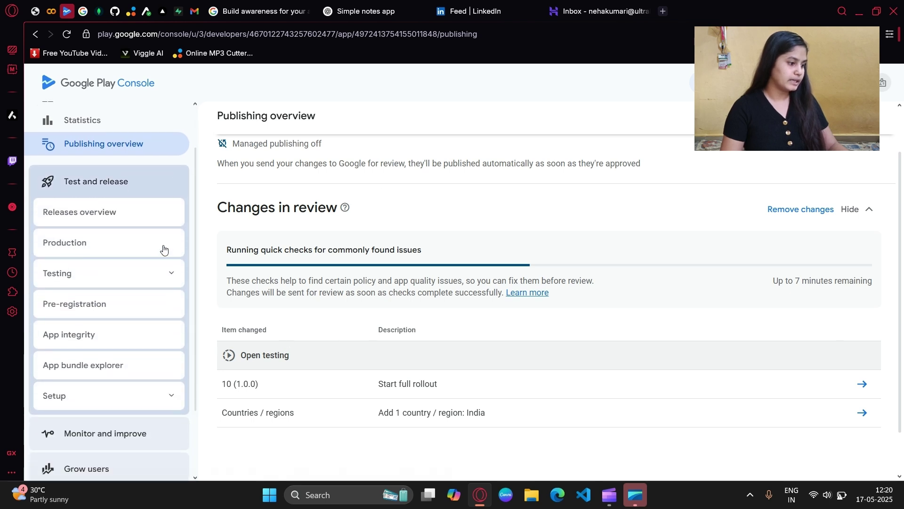
pyautogui.click(134, 280)
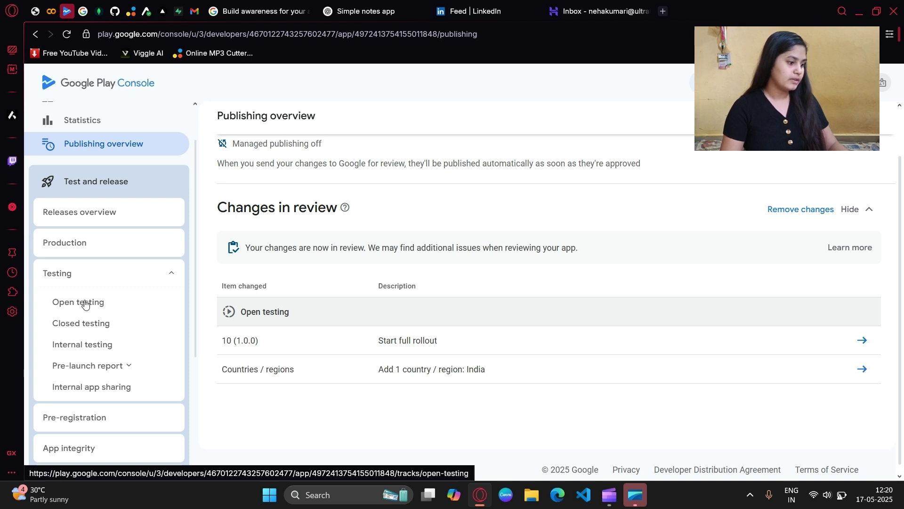
pyautogui.scroll(2, 101, 299)
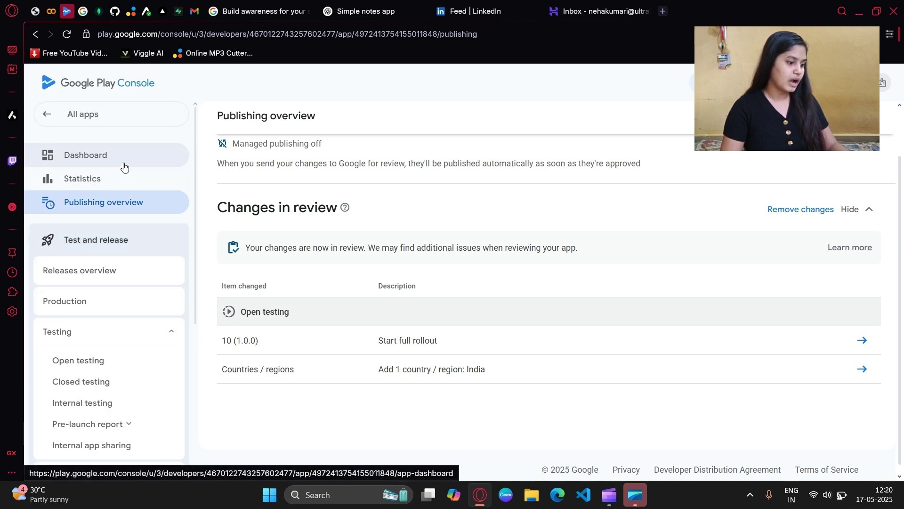
pyautogui.click(126, 166)
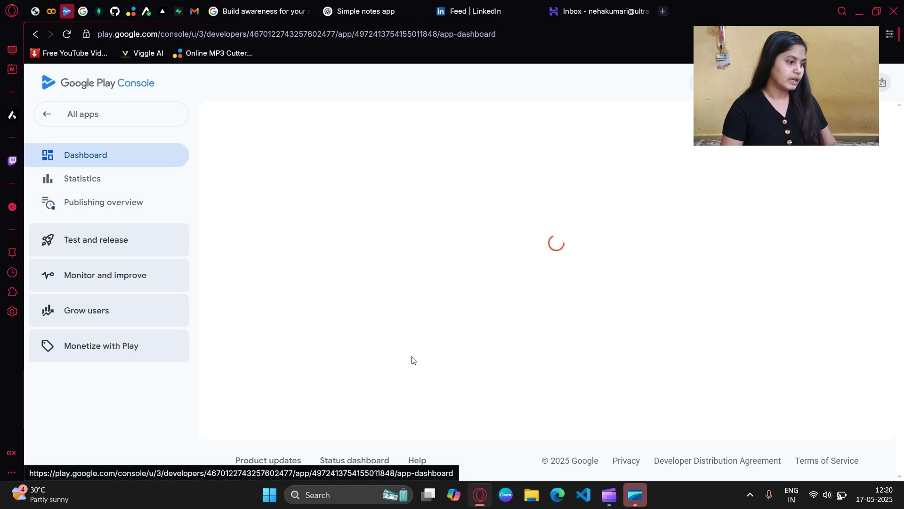
# Step: Add India as a production country and save
pyautogui.click(353, 364)
pyautogui.scroll(-2, 377, 325)
pyautogui.click(401, 285)
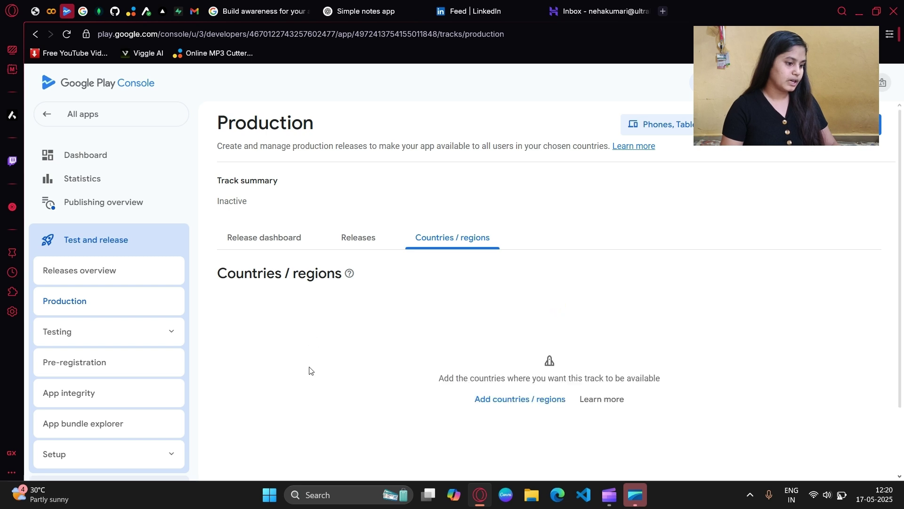
pyautogui.click(502, 400)
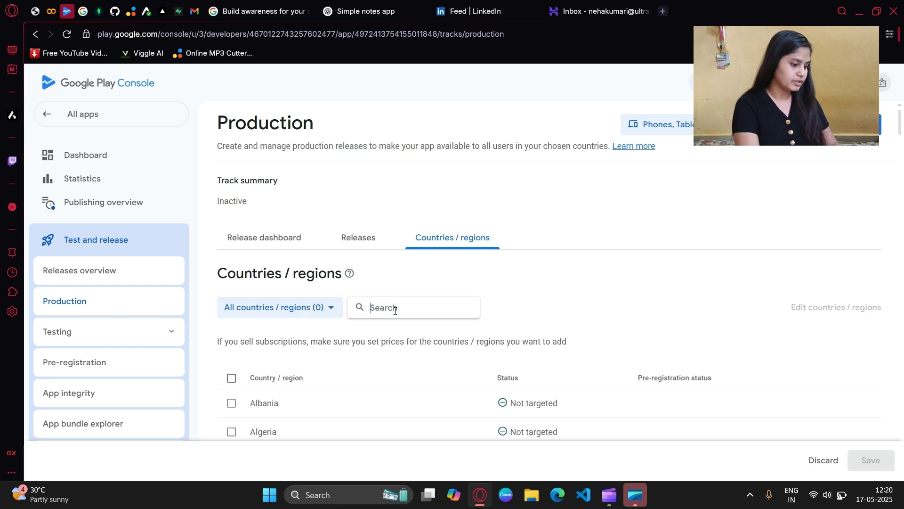
pyautogui.write('india')
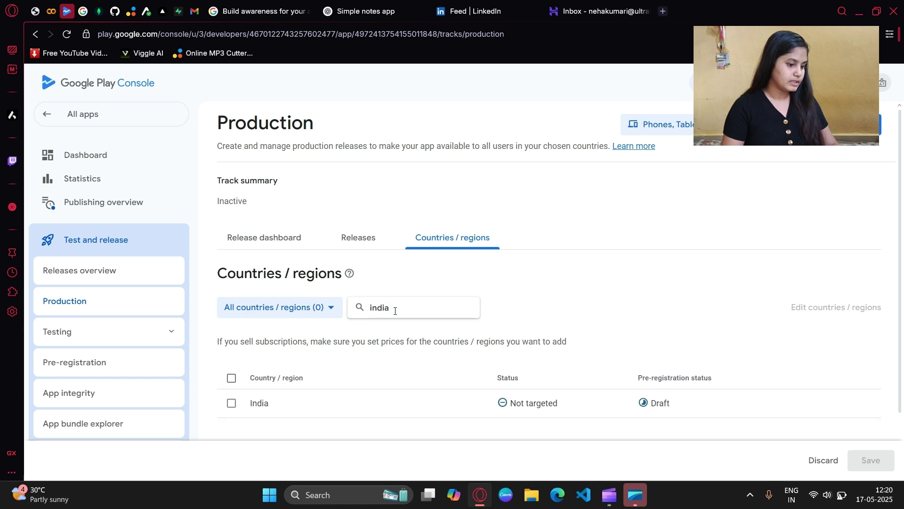
pyautogui.click(231, 377)
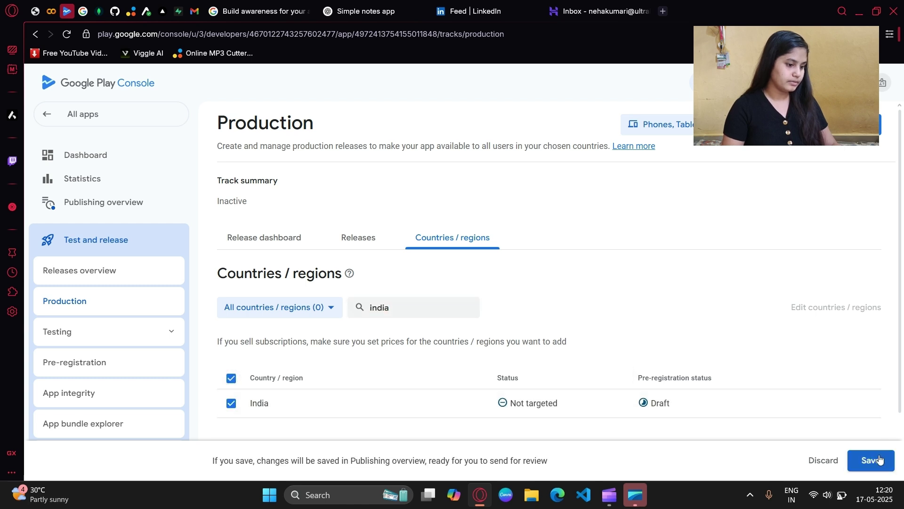
pyautogui.click(879, 459)
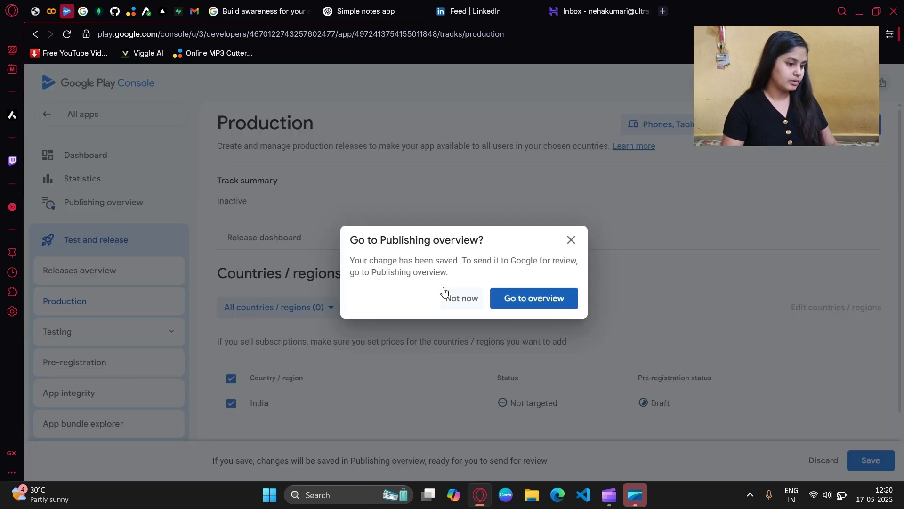
# Step: Add the production country change to the current review
pyautogui.click(514, 299)
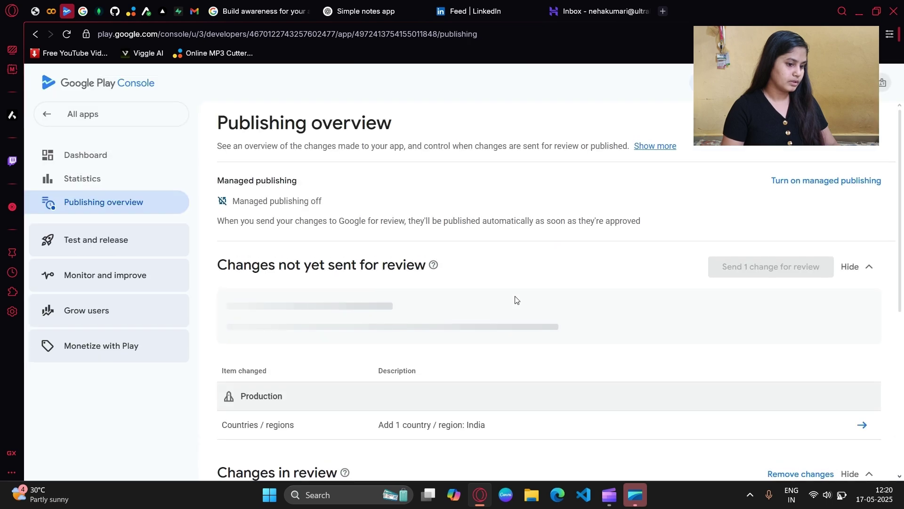
pyautogui.click(741, 266)
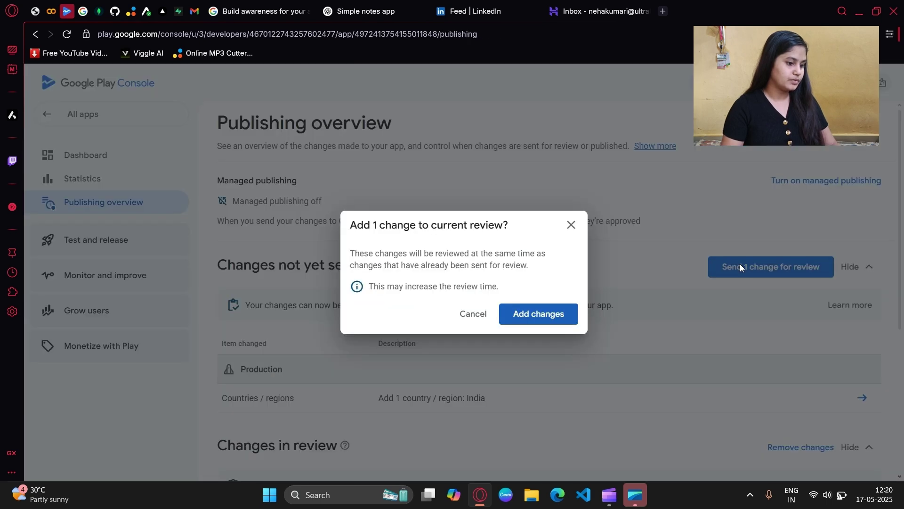
pyautogui.click(544, 309)
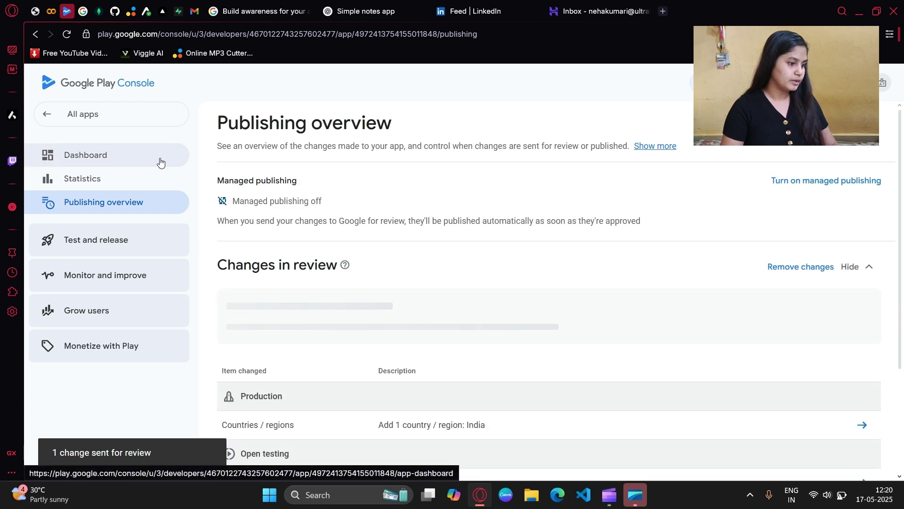
# Step: Create a new production release with the version code 10 app bundle
pyautogui.click(161, 163)
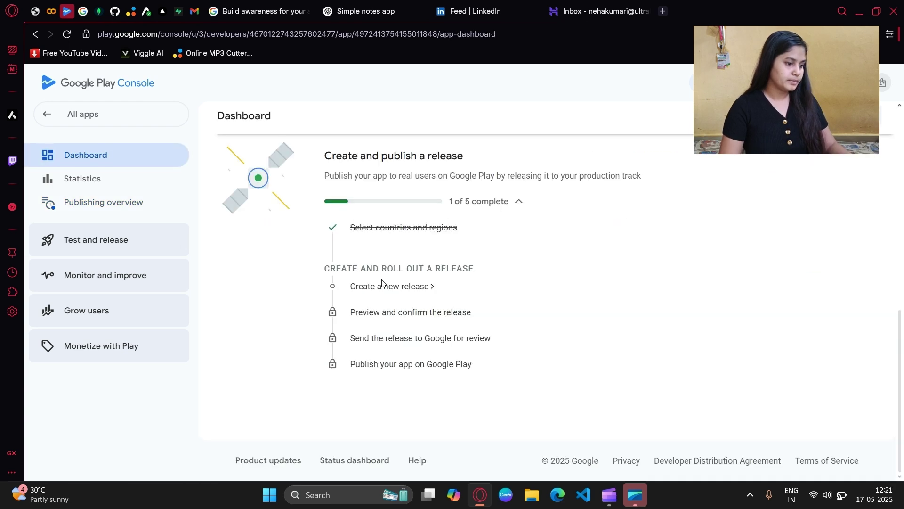
pyautogui.click(382, 286)
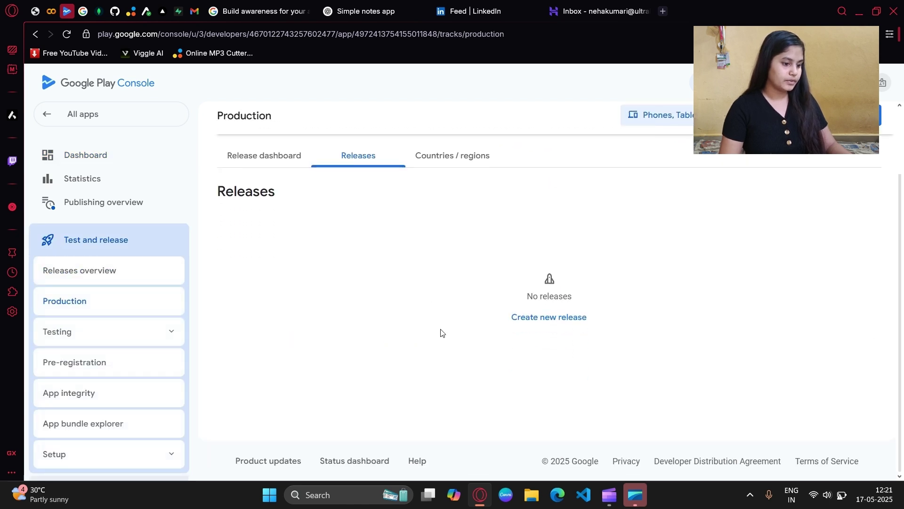
pyautogui.click(544, 323)
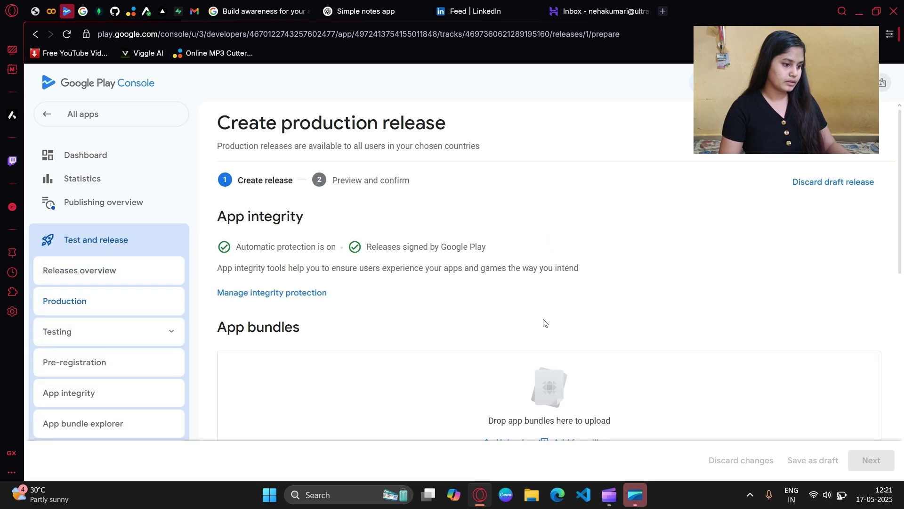
pyautogui.scroll(-3, 428, 300)
pyautogui.click(579, 305)
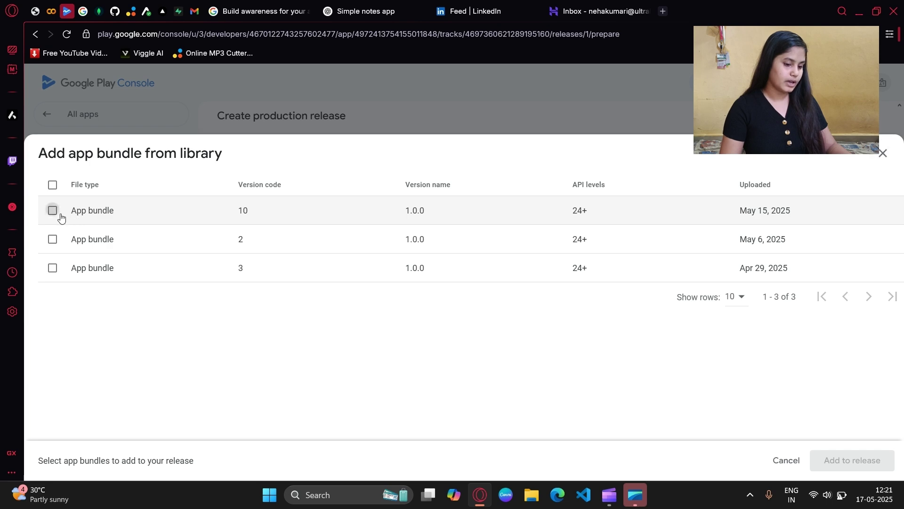
pyautogui.click(52, 210)
pyautogui.click(850, 460)
# Step: Replace the release notes with 'Fresh Release' and continue to Preview and confirm
pyautogui.scroll(-1, 660, 377)
pyautogui.scroll(-3, 622, 361)
pyautogui.scroll(-1, 629, 294)
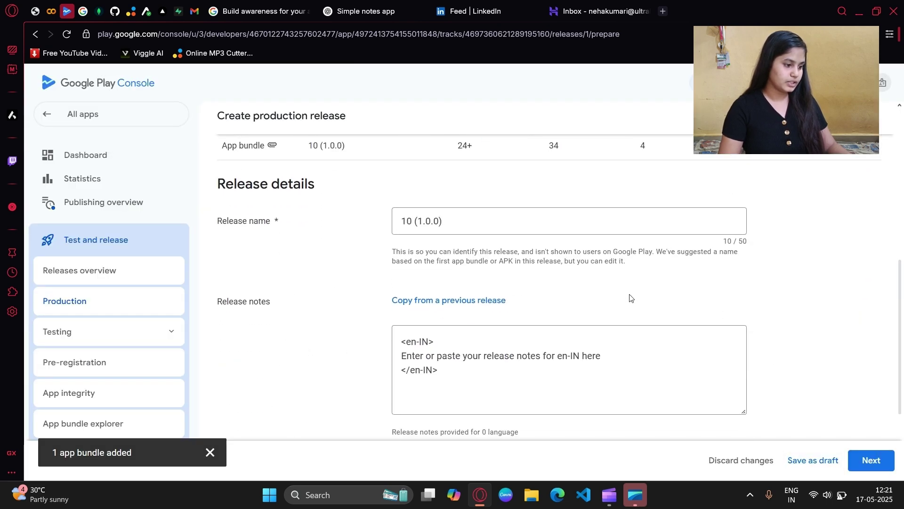
pyautogui.moveTo(402, 356); pyautogui.dragTo(593, 351)
pyautogui.write('Fresh Release')
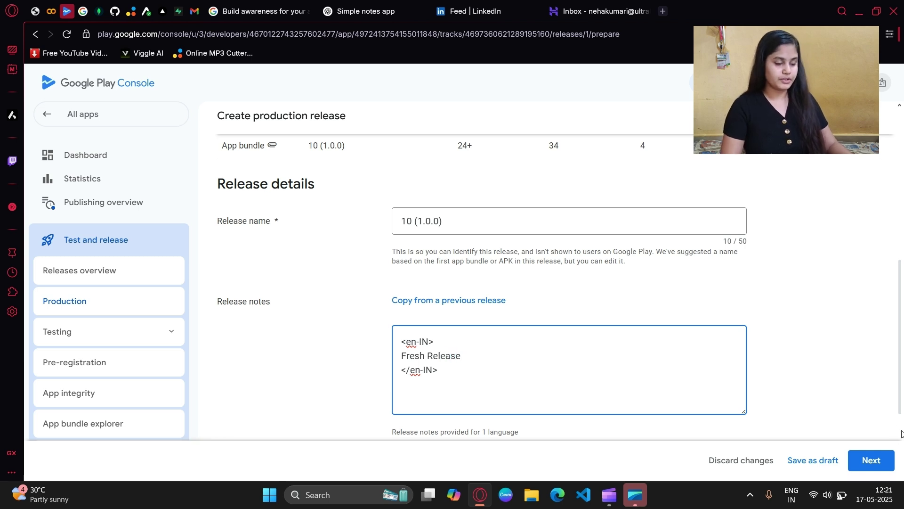
pyautogui.click(871, 460)
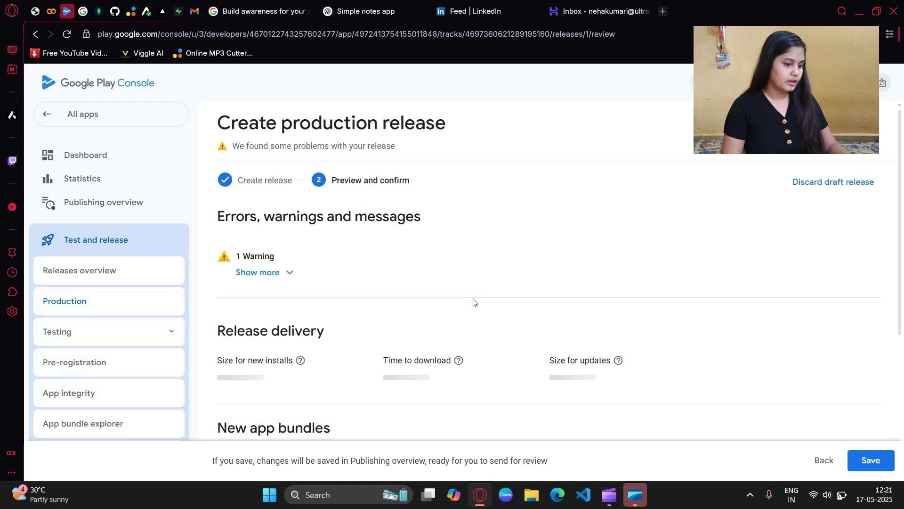
# Step: Save production release 10 (1.0.0) and add it to the current review
pyautogui.scroll(-5, 475, 302)
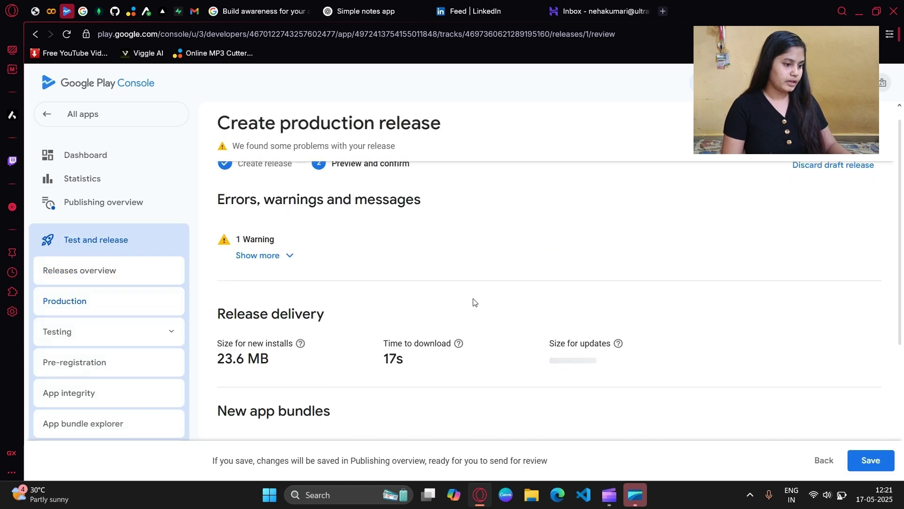
pyautogui.click(854, 470)
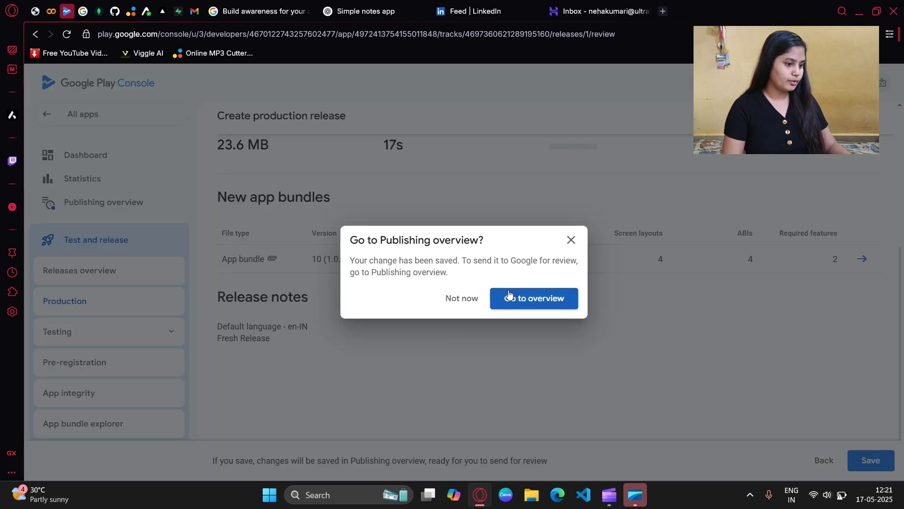
pyautogui.click(508, 291)
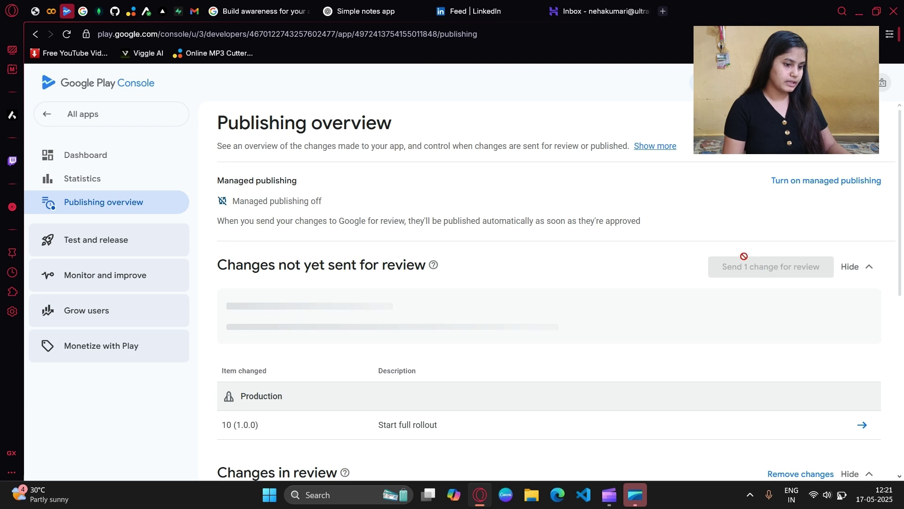
pyautogui.click(748, 267)
pyautogui.click(527, 311)
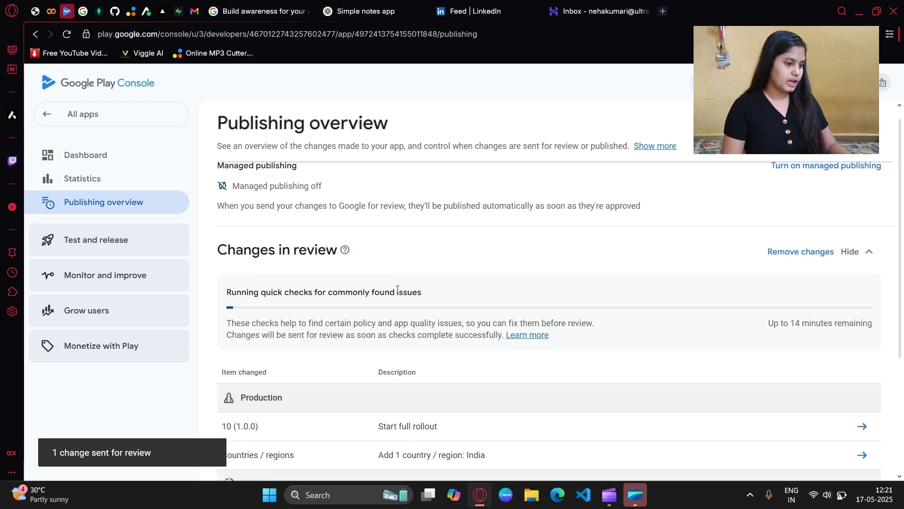
# Step: Check the review status of production and open testing changes on the Publishing overview
pyautogui.scroll(-3, 397, 292)
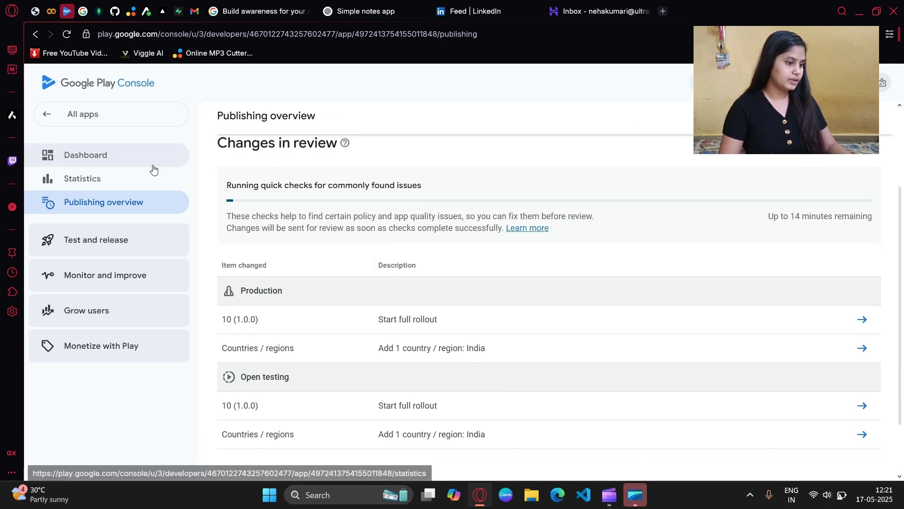
pyautogui.click(182, 157)
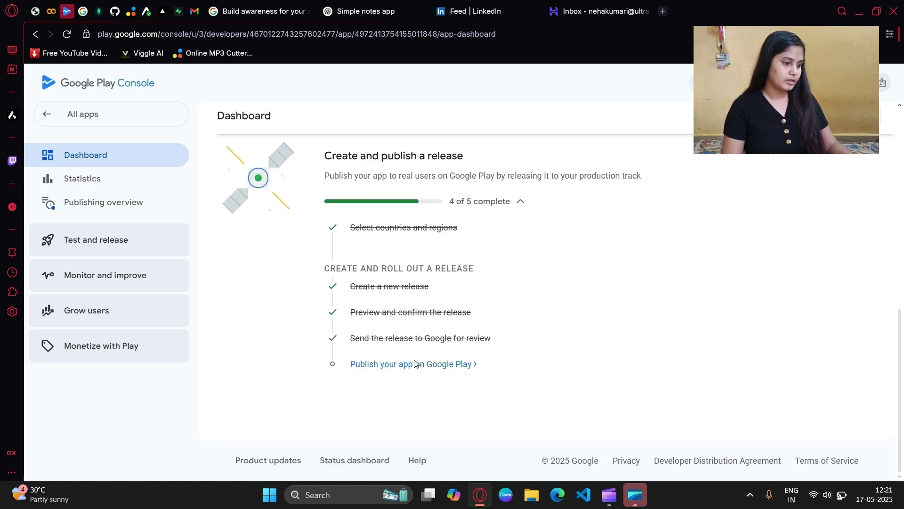
pyautogui.click(414, 364)
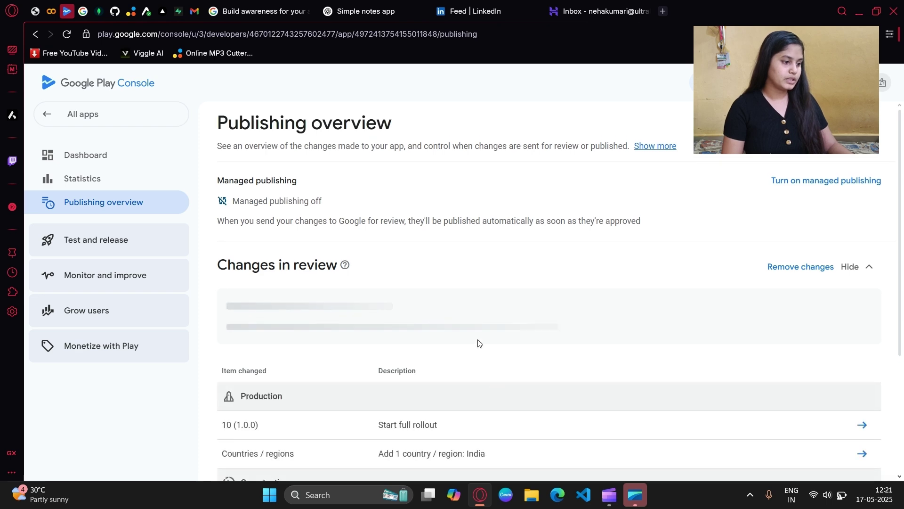
pyautogui.scroll(-4, 478, 343)
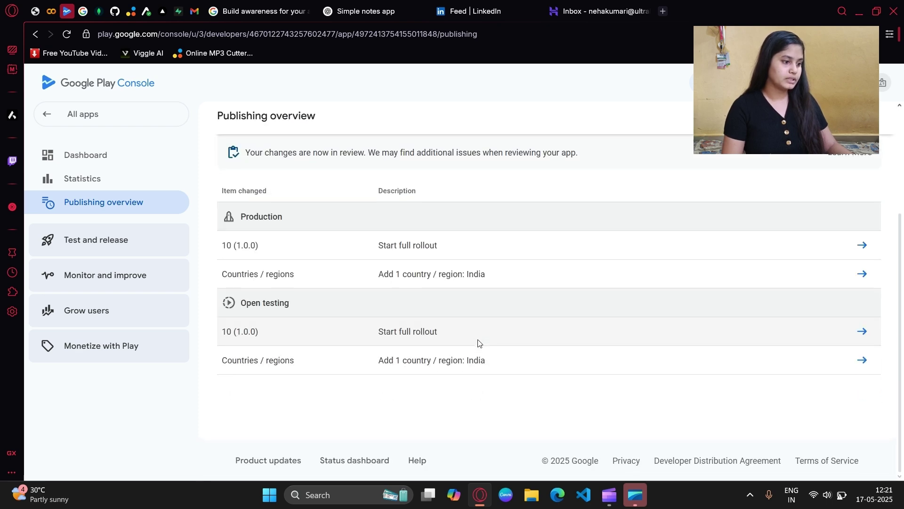
pyautogui.scroll(3, 478, 342)
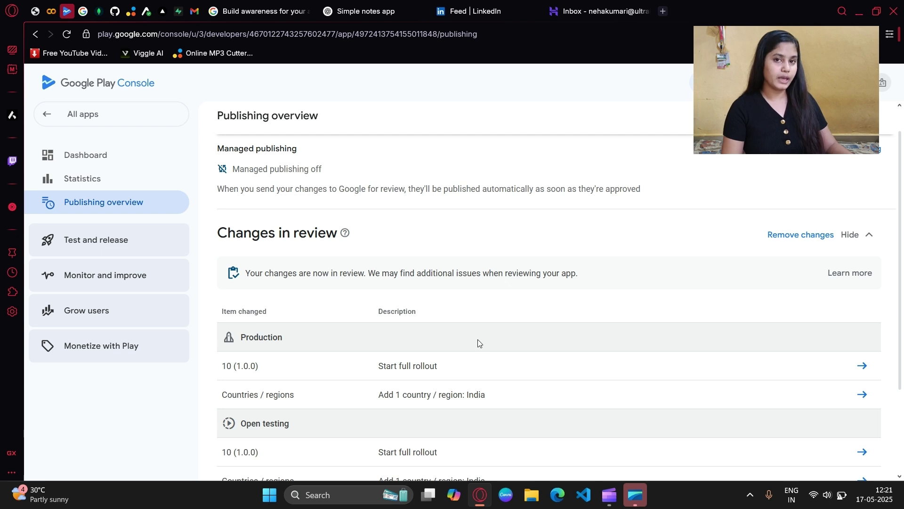
pyautogui.scroll(1, 478, 343)
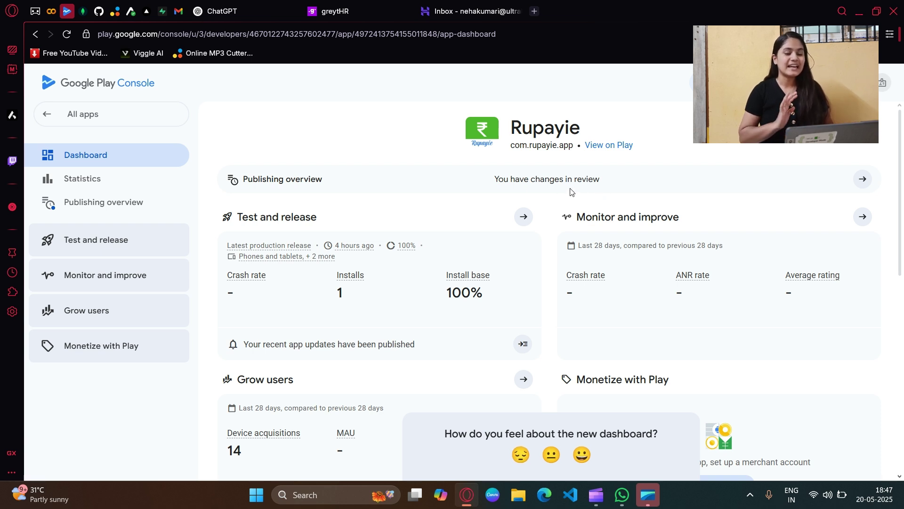
# Step: Confirm changes are in review, then scroll the Dashboard down to Monitor KPI trends
pyautogui.moveTo(495, 181); pyautogui.dragTo(613, 194)
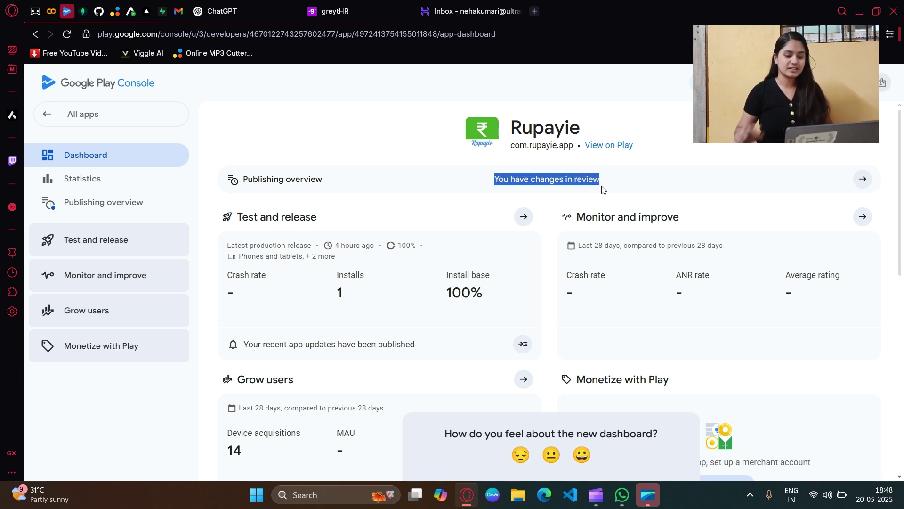
pyautogui.click(863, 179)
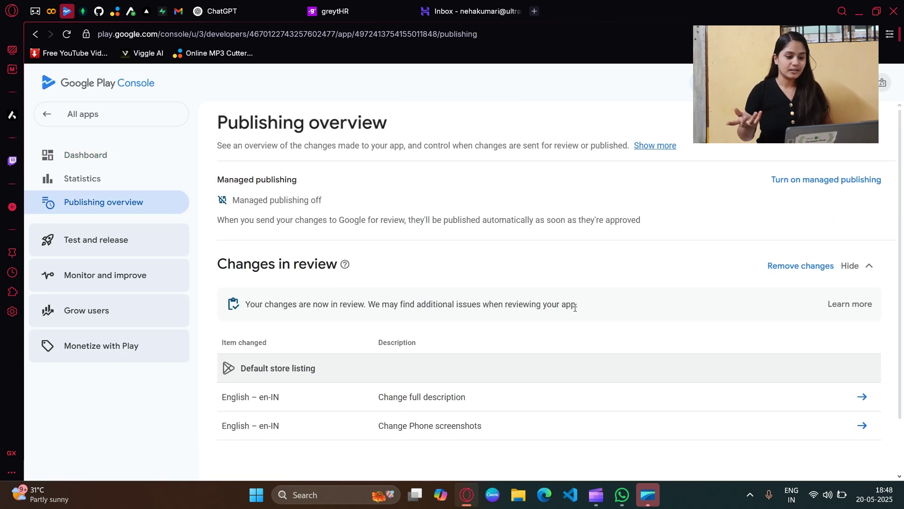
pyautogui.click(163, 163)
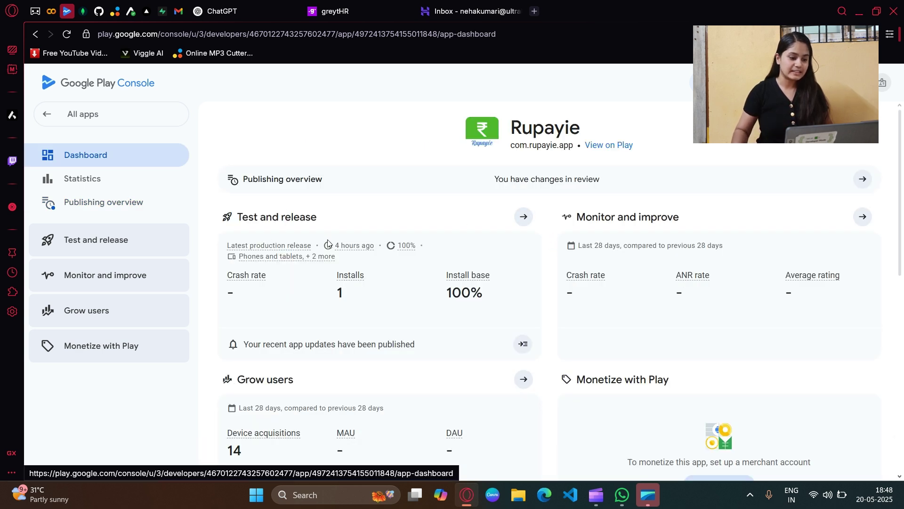
pyautogui.moveTo(335, 245); pyautogui.dragTo(376, 246)
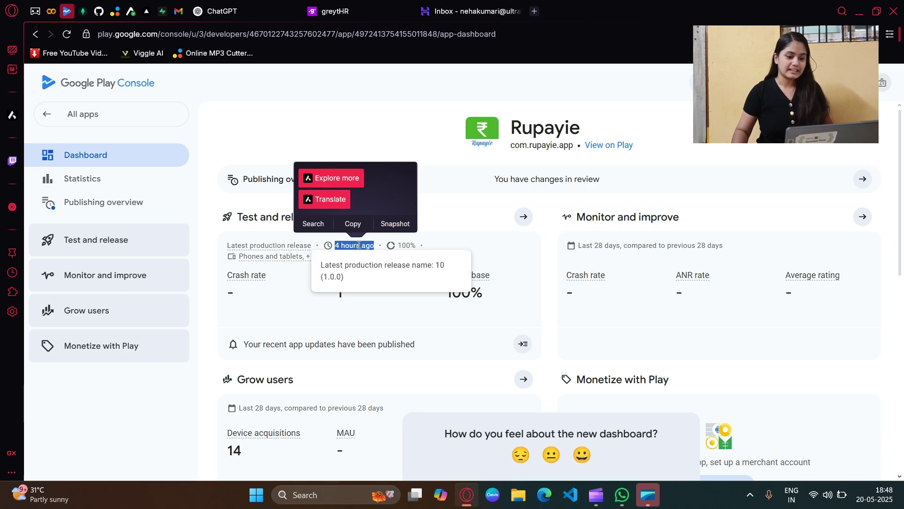
pyautogui.click(458, 237)
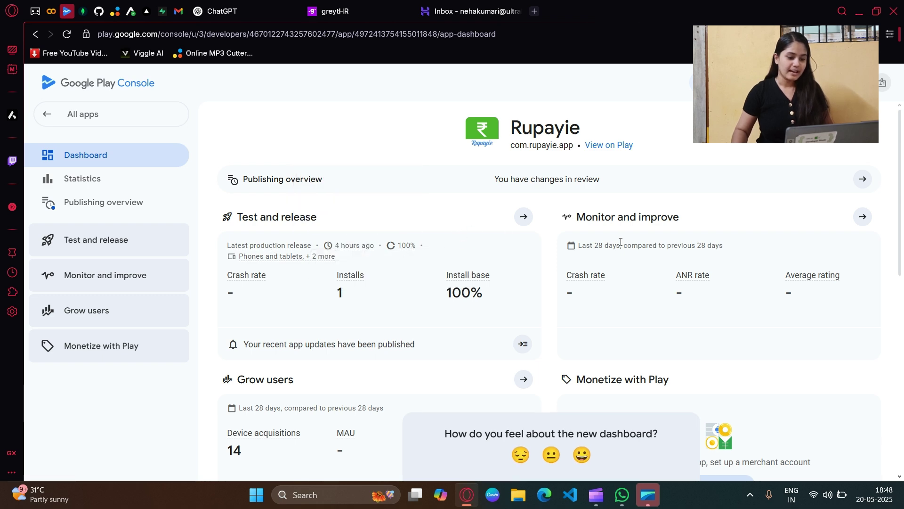
pyautogui.scroll(-4, 620, 241)
pyautogui.scroll(-6, 588, 222)
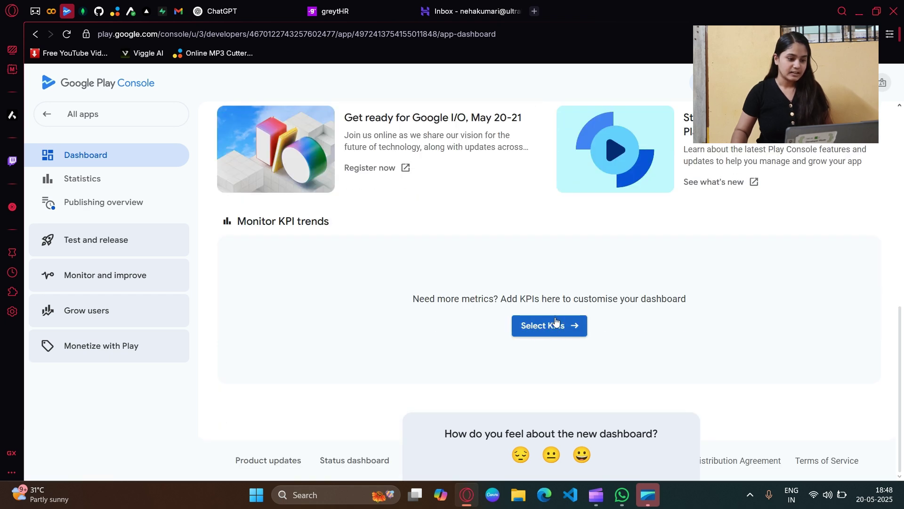
# Step: Pick User acquisitions, Total installs, Active devices, Audience growth rate, Total audience size and Daily active users KPIs
pyautogui.click(553, 327)
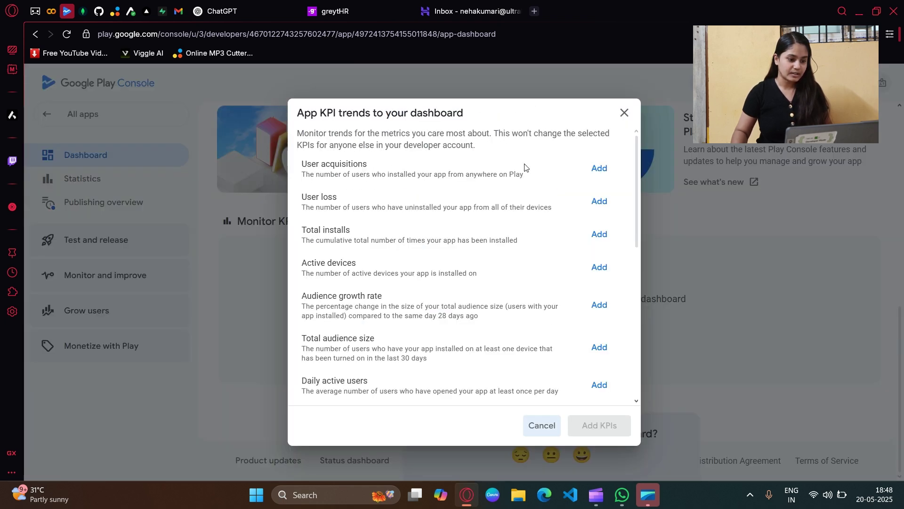
pyautogui.click(600, 169)
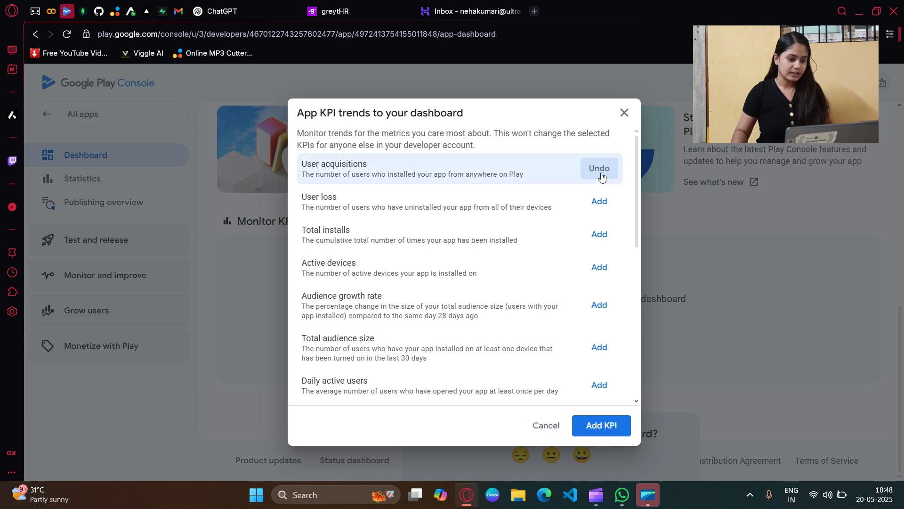
pyautogui.click(597, 235)
pyautogui.click(597, 267)
pyautogui.click(597, 305)
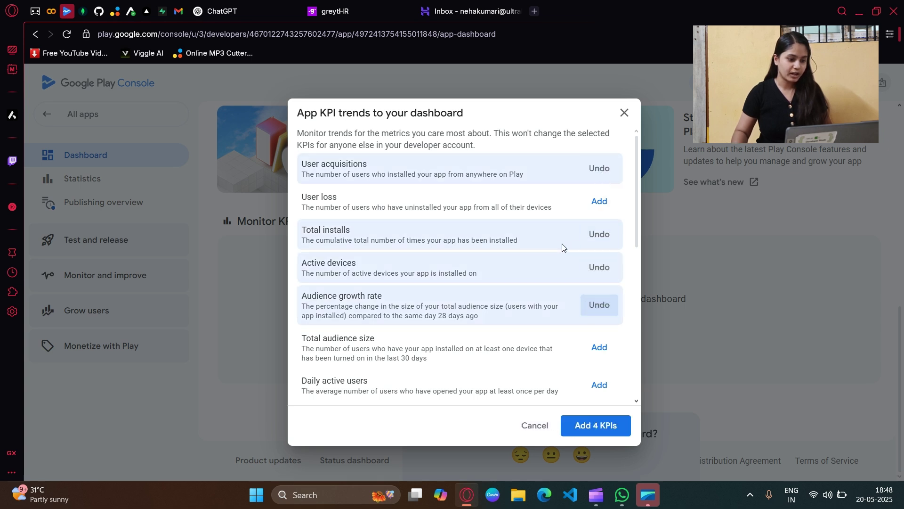
pyautogui.scroll(-3, 563, 246)
pyautogui.click(607, 232)
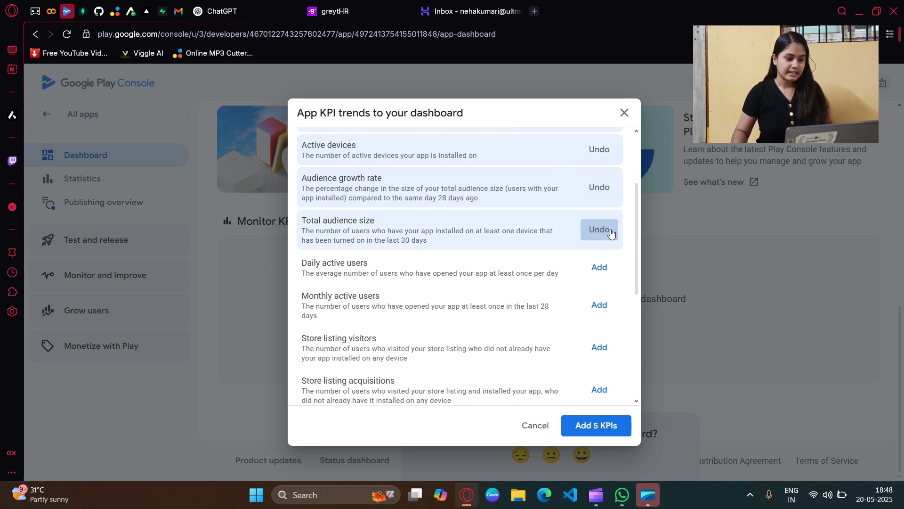
pyautogui.click(607, 265)
# Step: Add Monthly active users and Store listing visitors KPIs, leaving Store listing acquisitions unselected
pyautogui.scroll(-3, 605, 249)
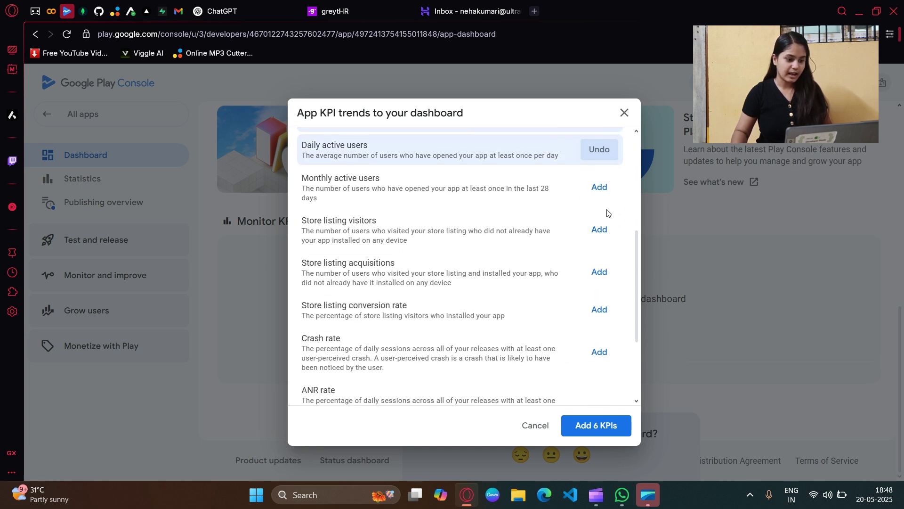
pyautogui.click(609, 189)
pyautogui.click(601, 233)
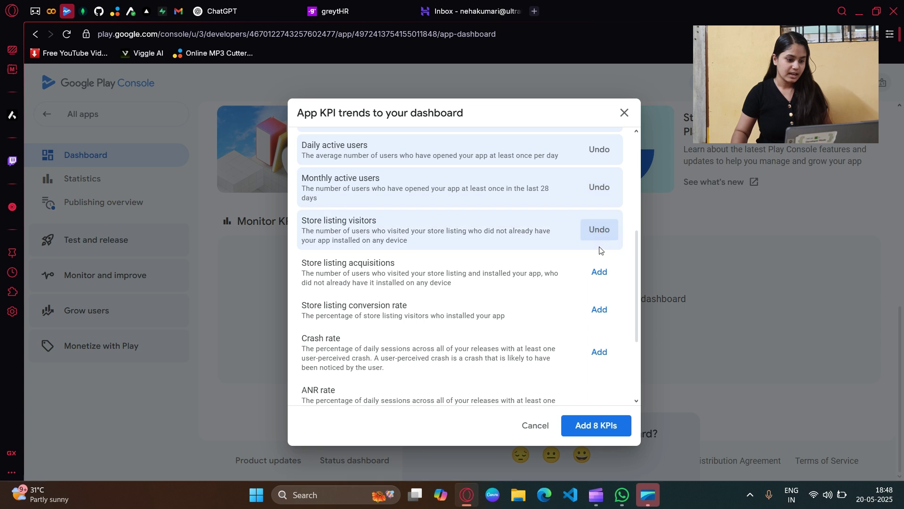
pyautogui.click(600, 268)
pyautogui.click(599, 269)
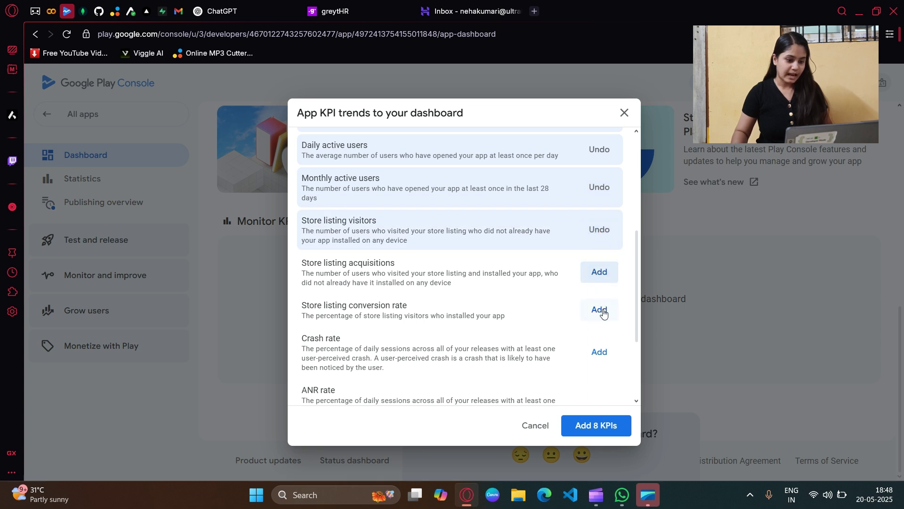
# Step: Add Crash rate, ANR rate, Daily average rating, Google Play rating and Rating distribution, then apply to the dashboard
pyautogui.scroll(-3, 595, 283)
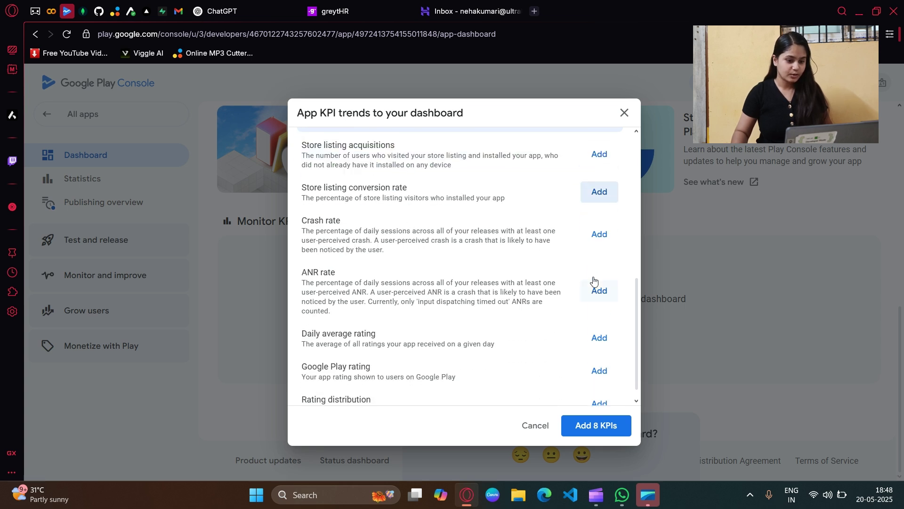
pyautogui.click(600, 235)
pyautogui.scroll(-1, 595, 286)
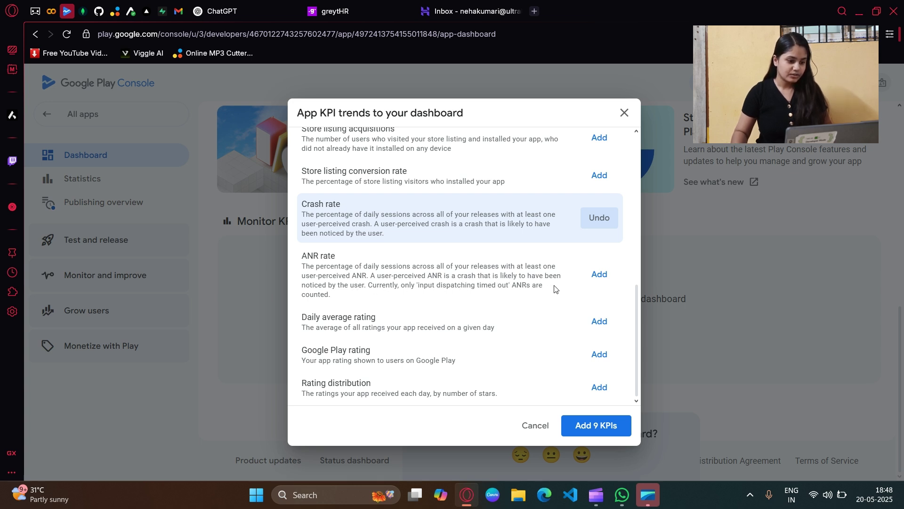
pyautogui.click(610, 277)
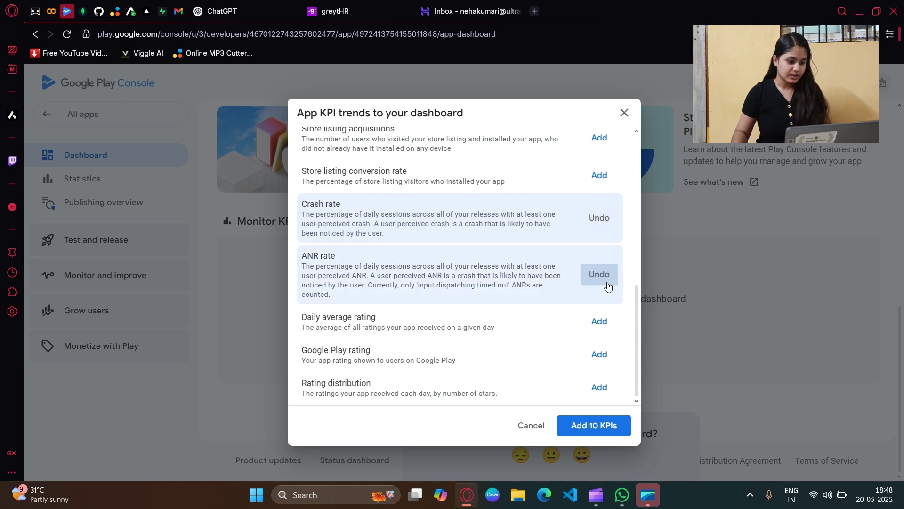
pyautogui.click(601, 325)
pyautogui.click(599, 356)
pyautogui.click(599, 387)
pyautogui.click(594, 426)
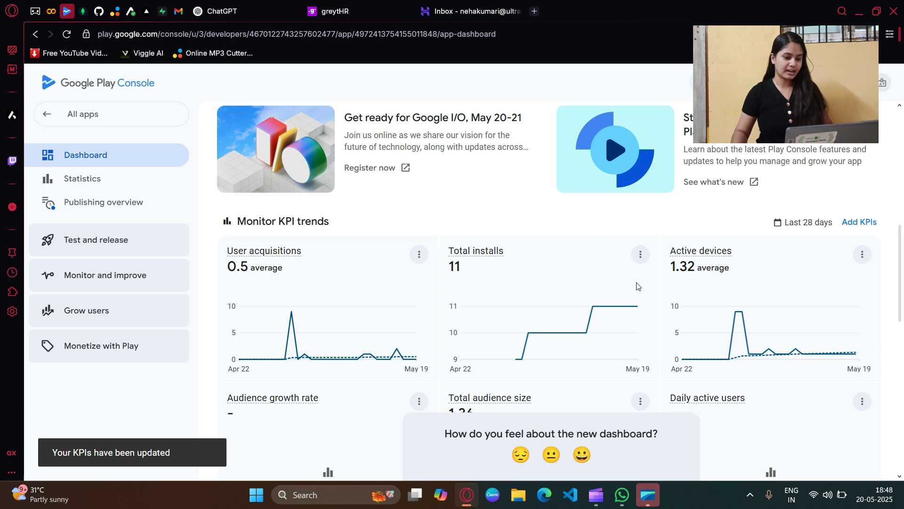
pyautogui.scroll(-12, 638, 286)
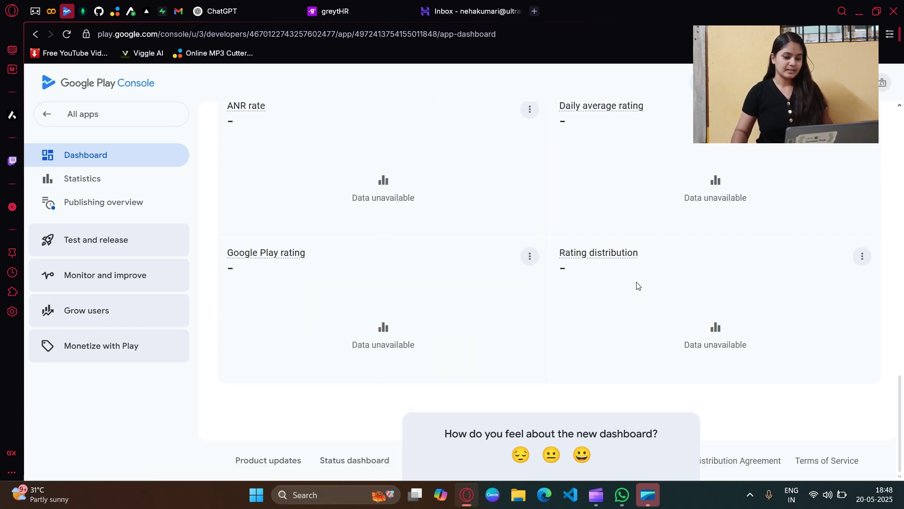
pyautogui.scroll(15, 638, 285)
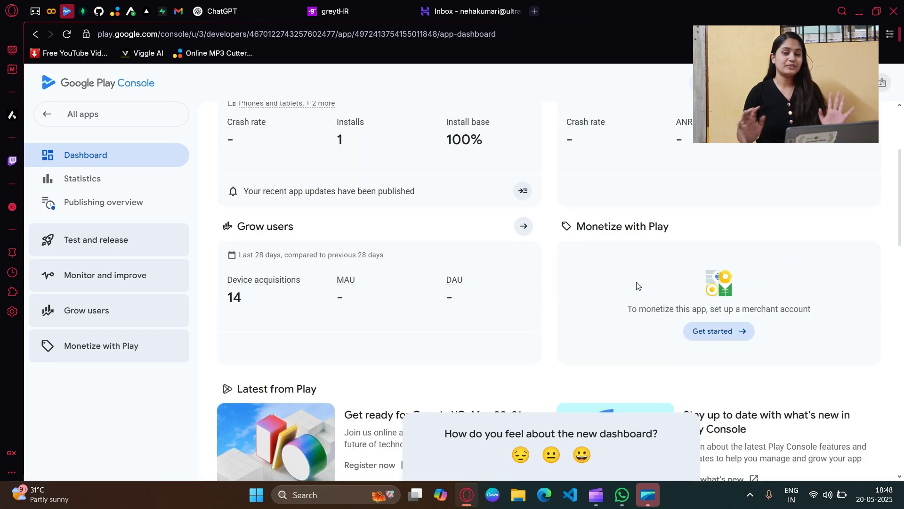